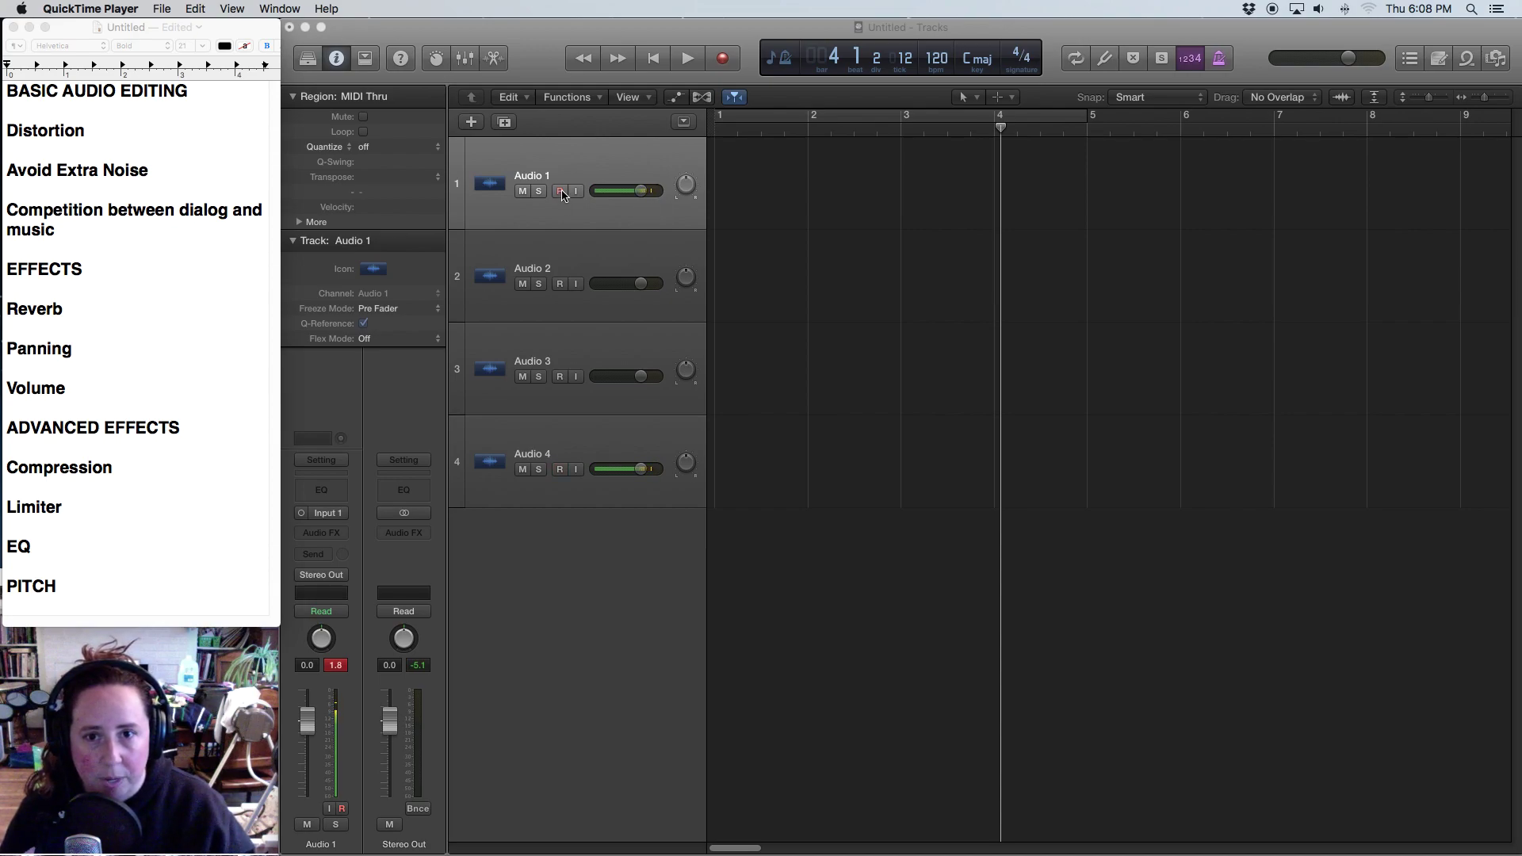
# Step: Record a voice take on Audio 1 starting from the beginning of the project
pyautogui.click(560, 469)
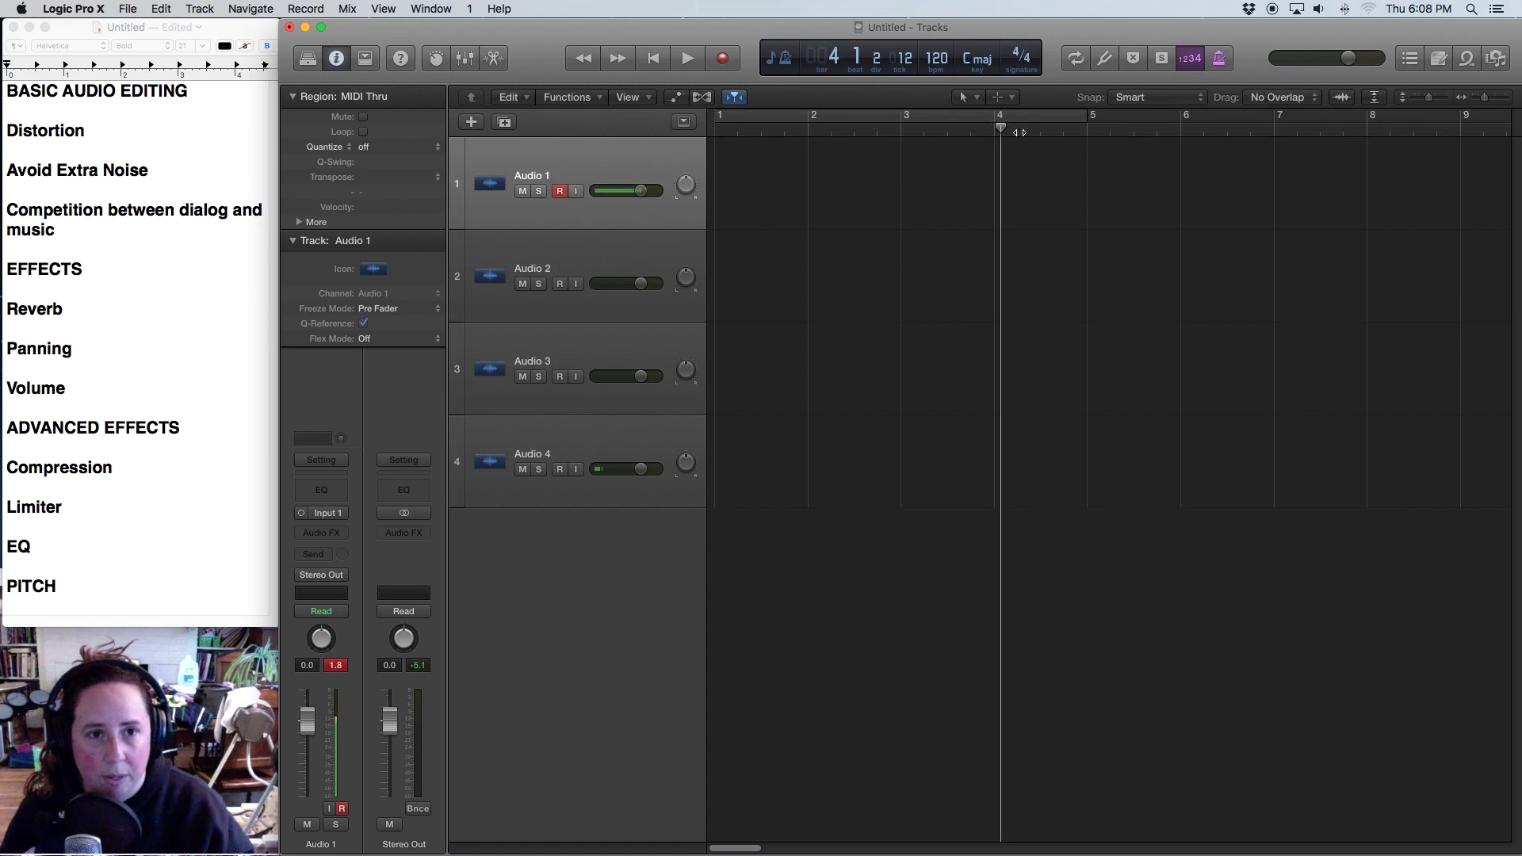
pyautogui.press('Return')
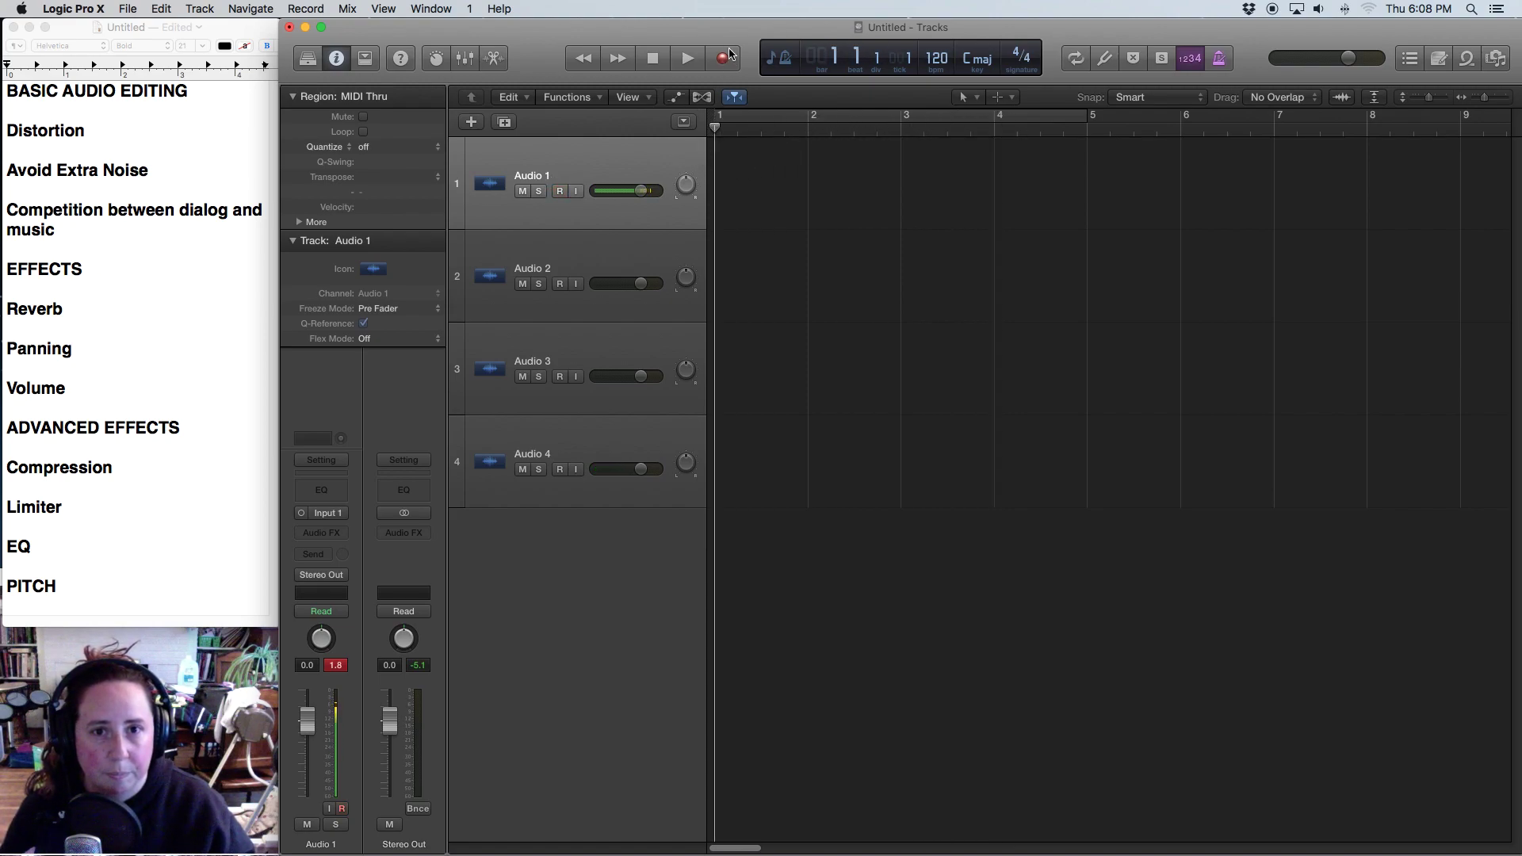
pyautogui.click(722, 62)
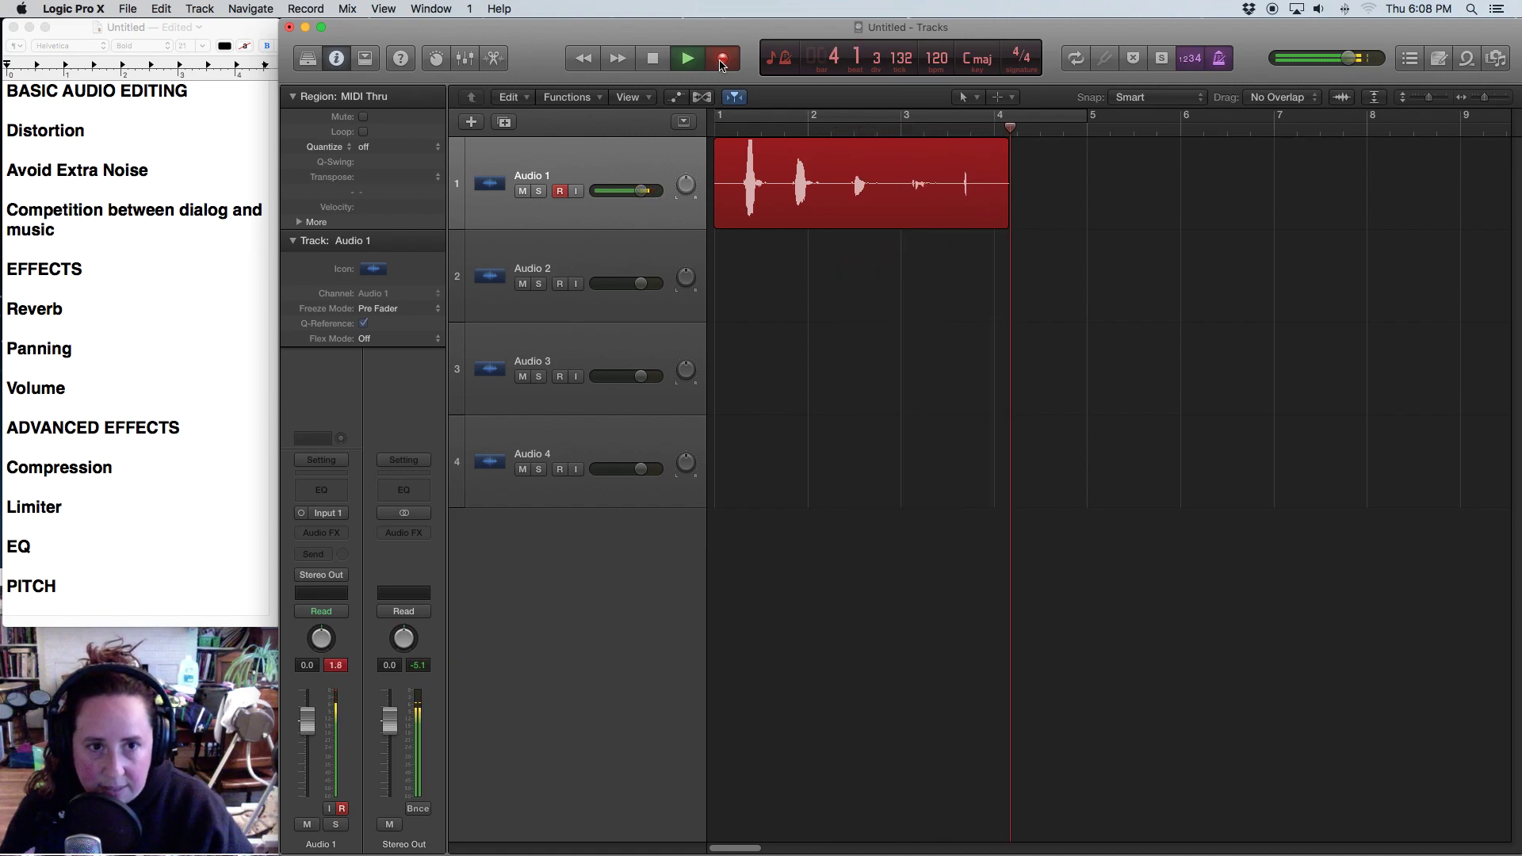
pyautogui.click(652, 58)
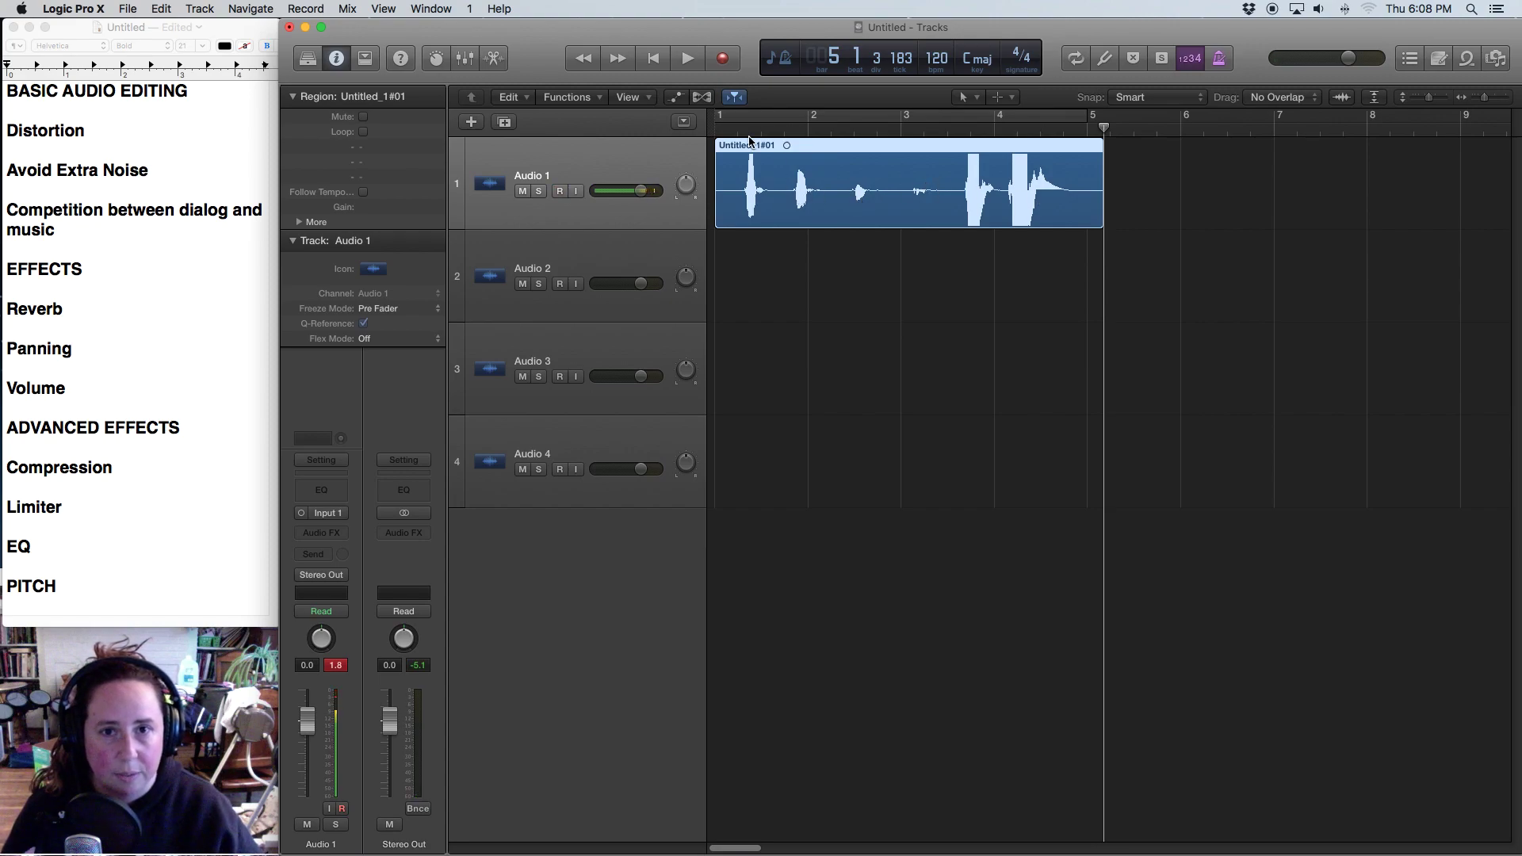
# Step: Play back the Audio 1 take from the beginning of the project
pyautogui.press('Return')
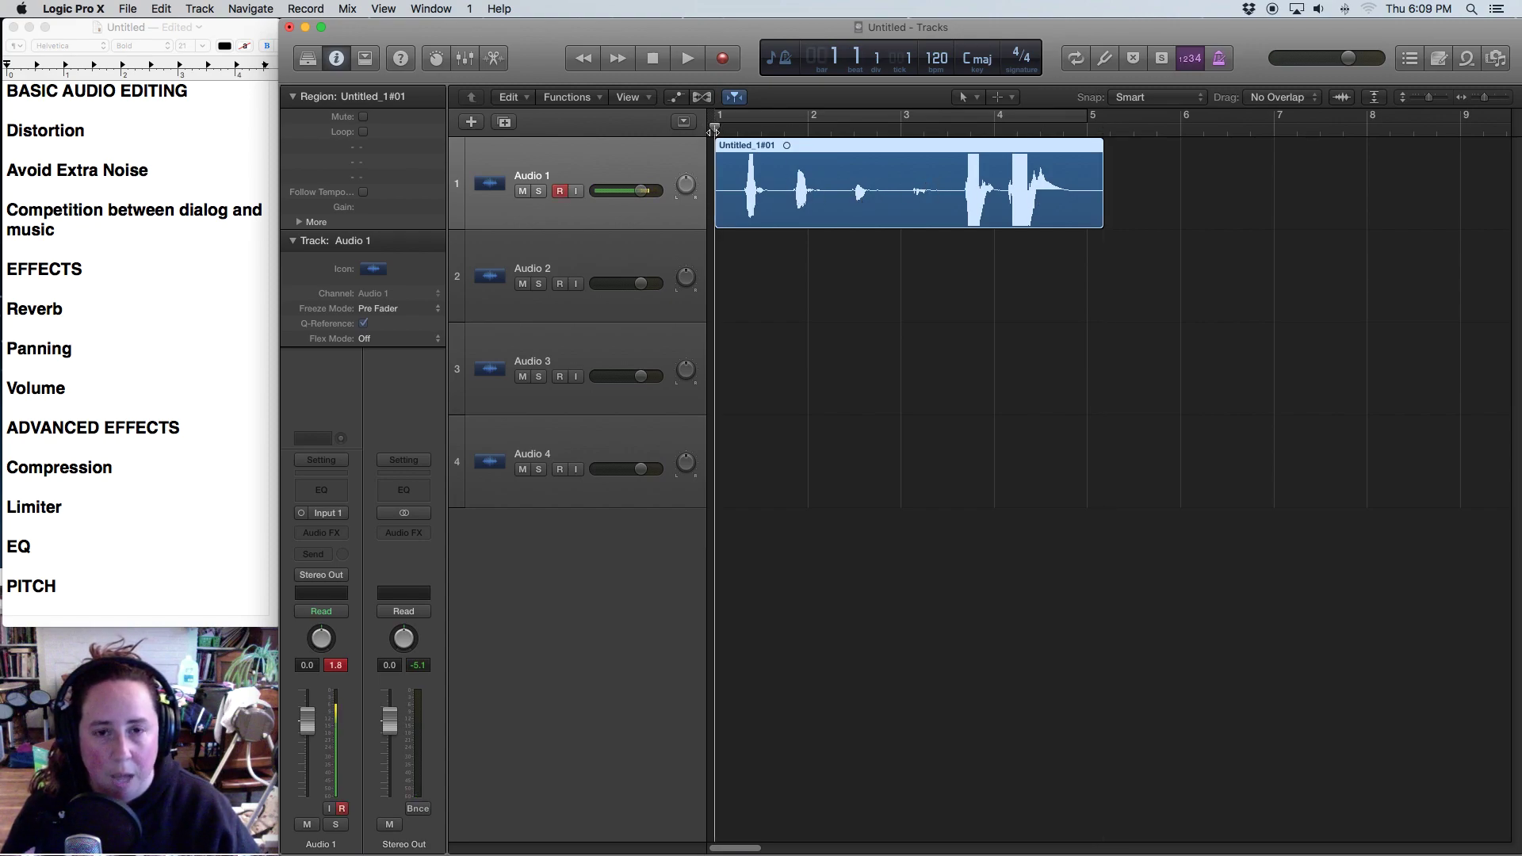
pyautogui.press('space')
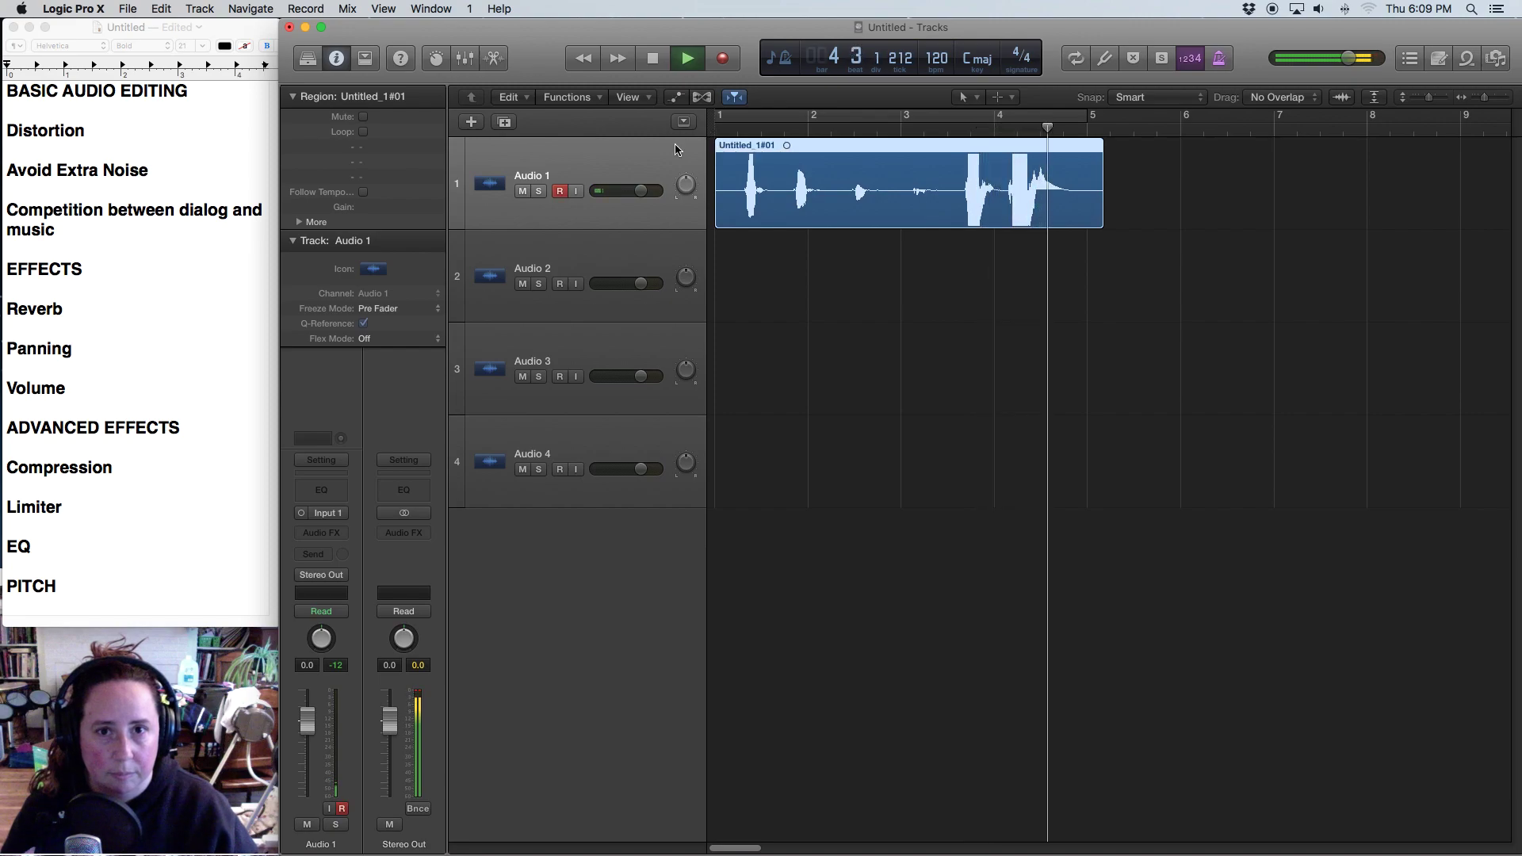
pyautogui.press('space')
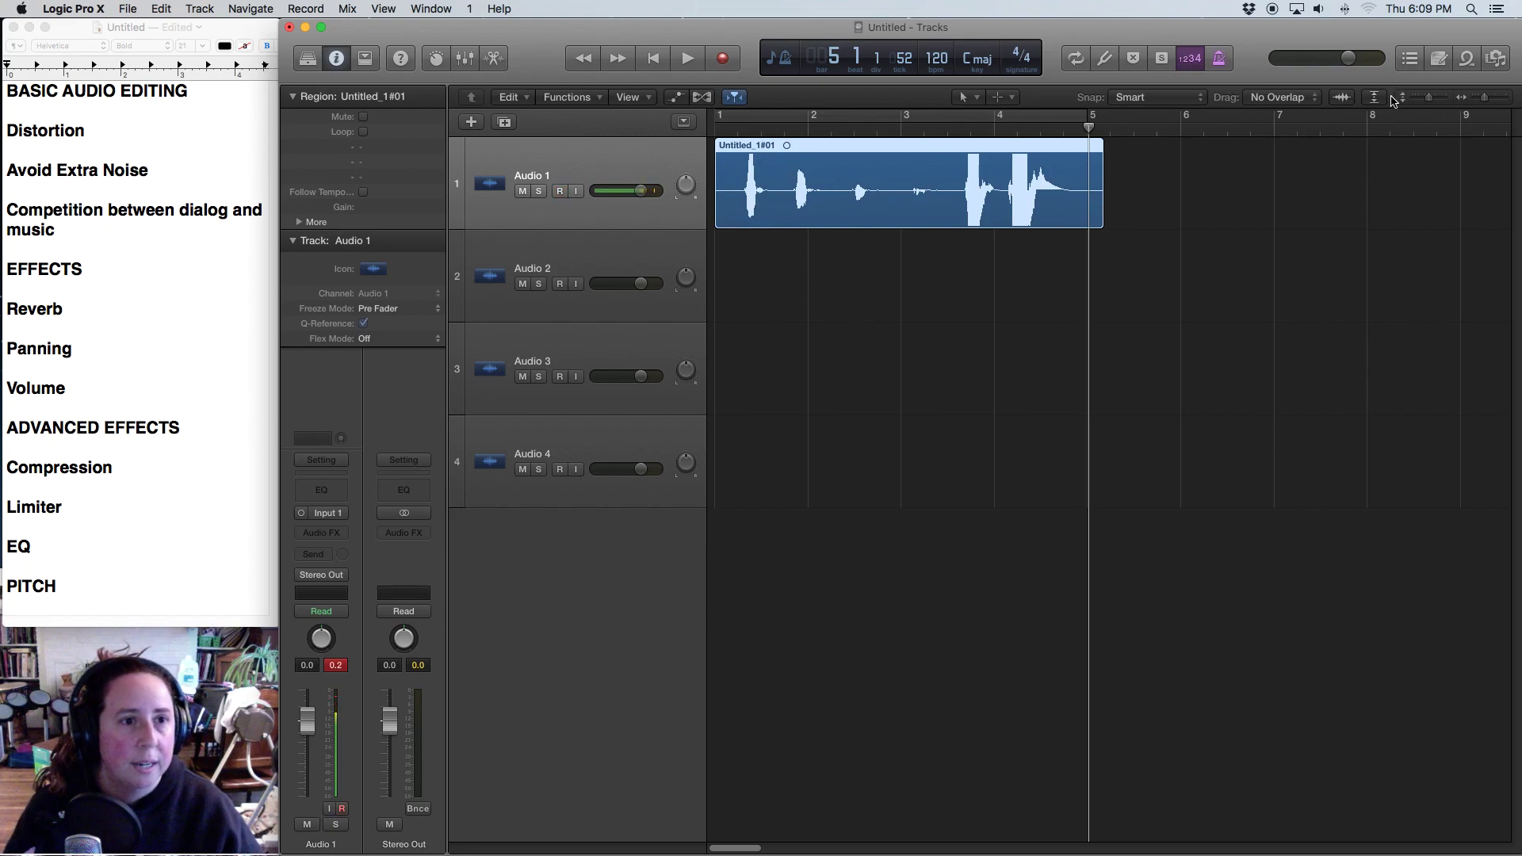
# Step: Enlarge the track heights and place the playhead on the quiet sound just after bar 3 in the Audio 1 waveform
pyautogui.moveTo(1428, 96); pyautogui.dragTo(1439, 96)
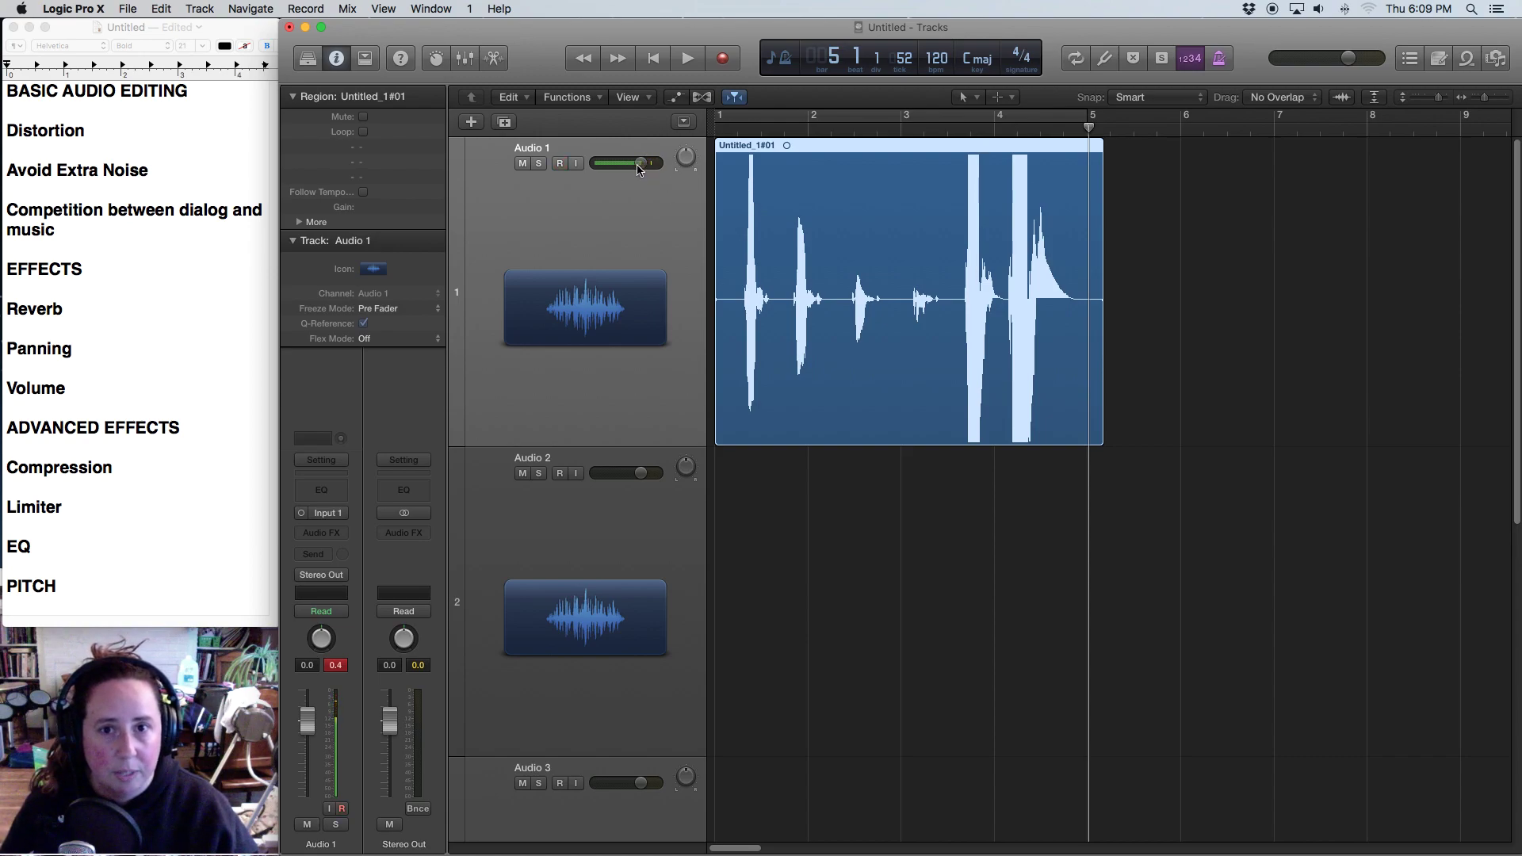
pyautogui.click(843, 129)
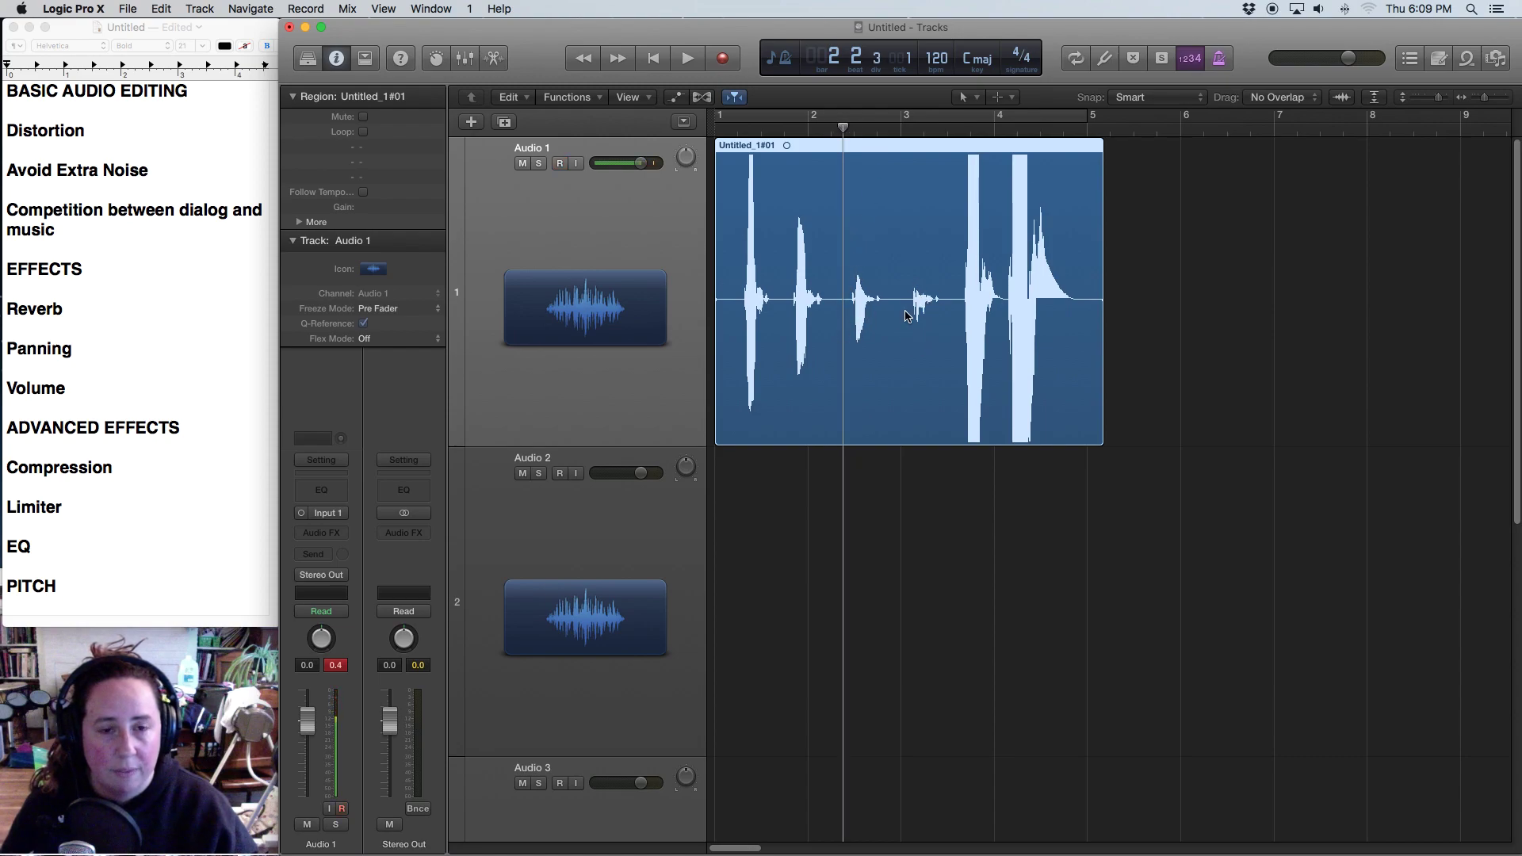
pyautogui.click(916, 129)
pyautogui.moveTo(915, 131); pyautogui.dragTo(924, 129)
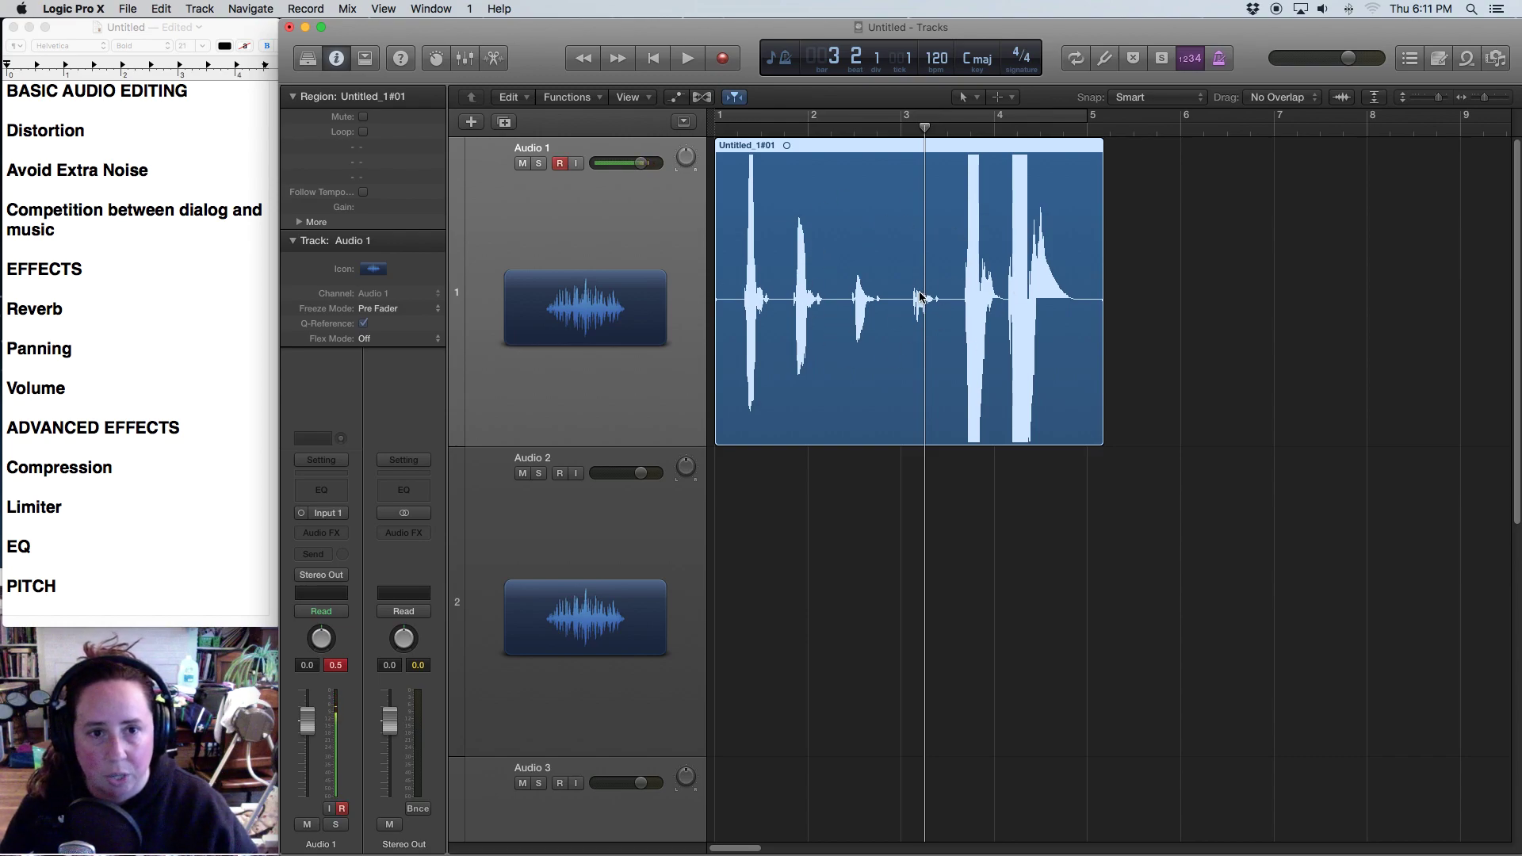
# Step: Mute Audio 1 and record a voice take on Audio 2 from bar 1
pyautogui.click(523, 164)
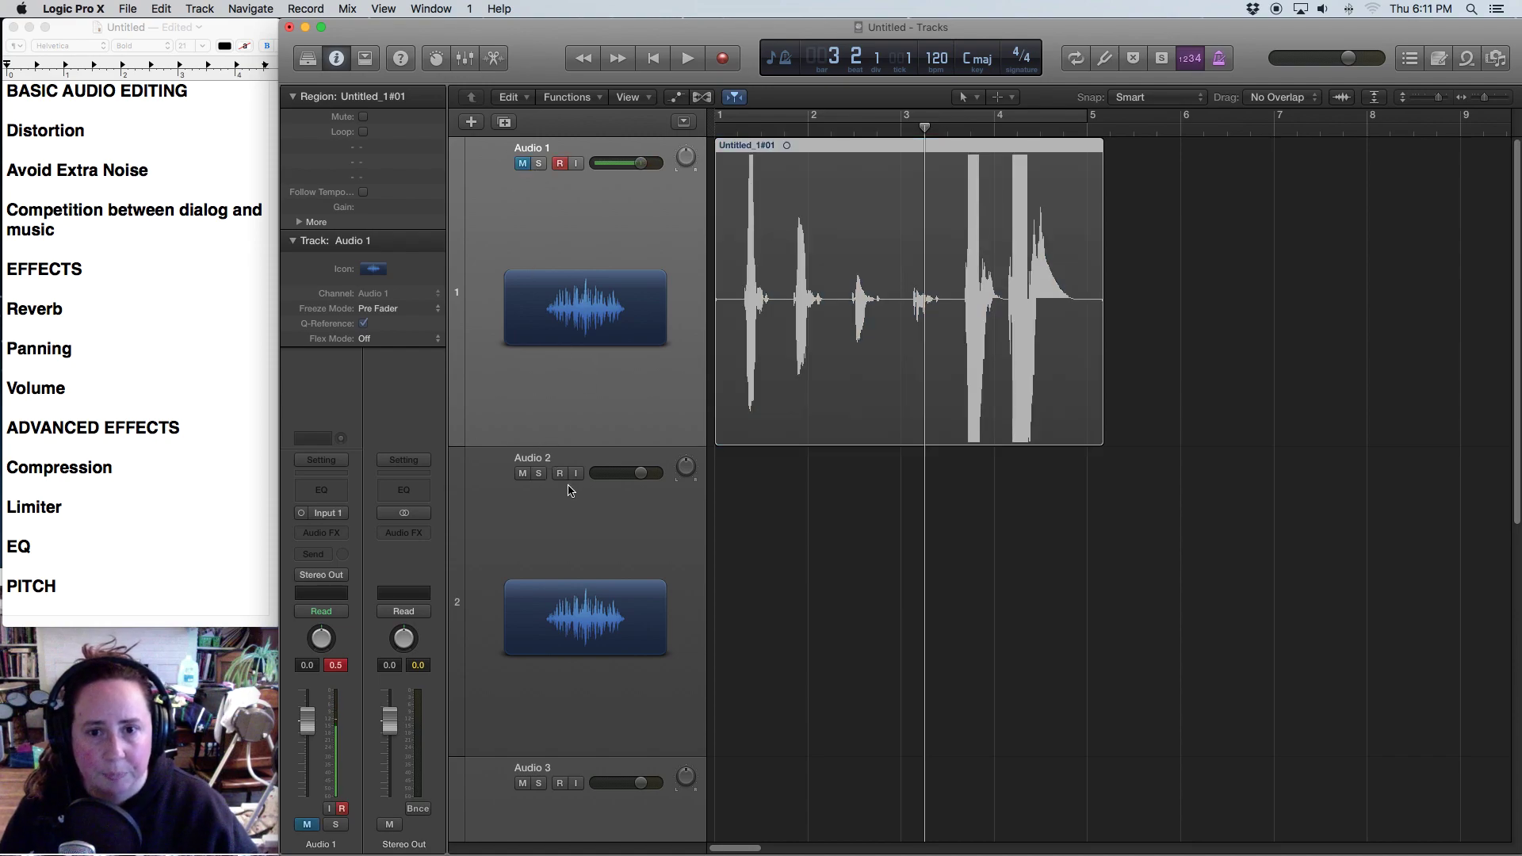
pyautogui.scroll(-2, 570, 492)
pyautogui.scroll(-6, 570, 492)
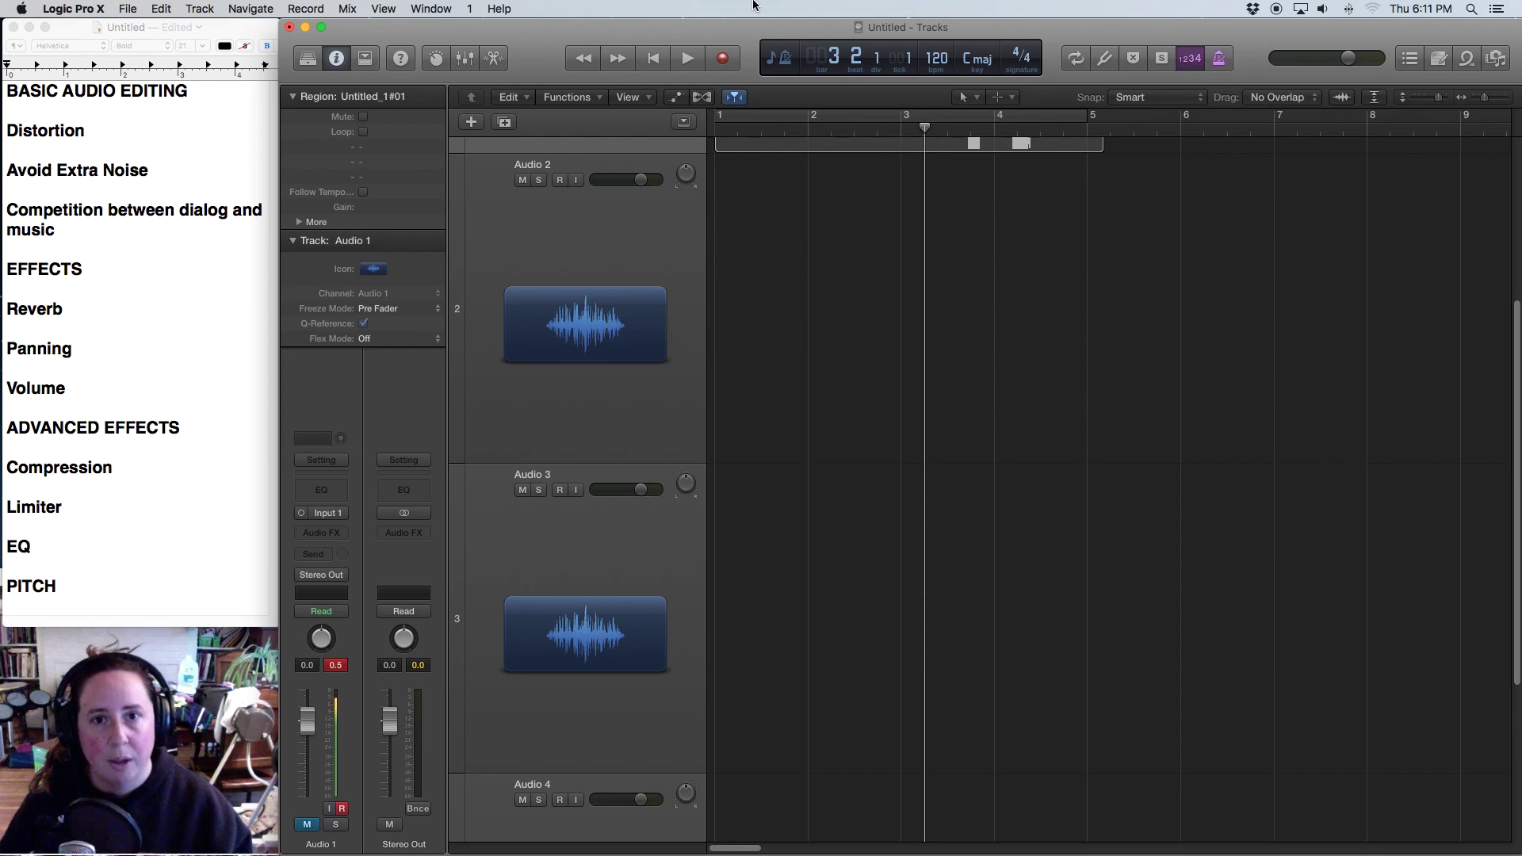
pyautogui.click(723, 61)
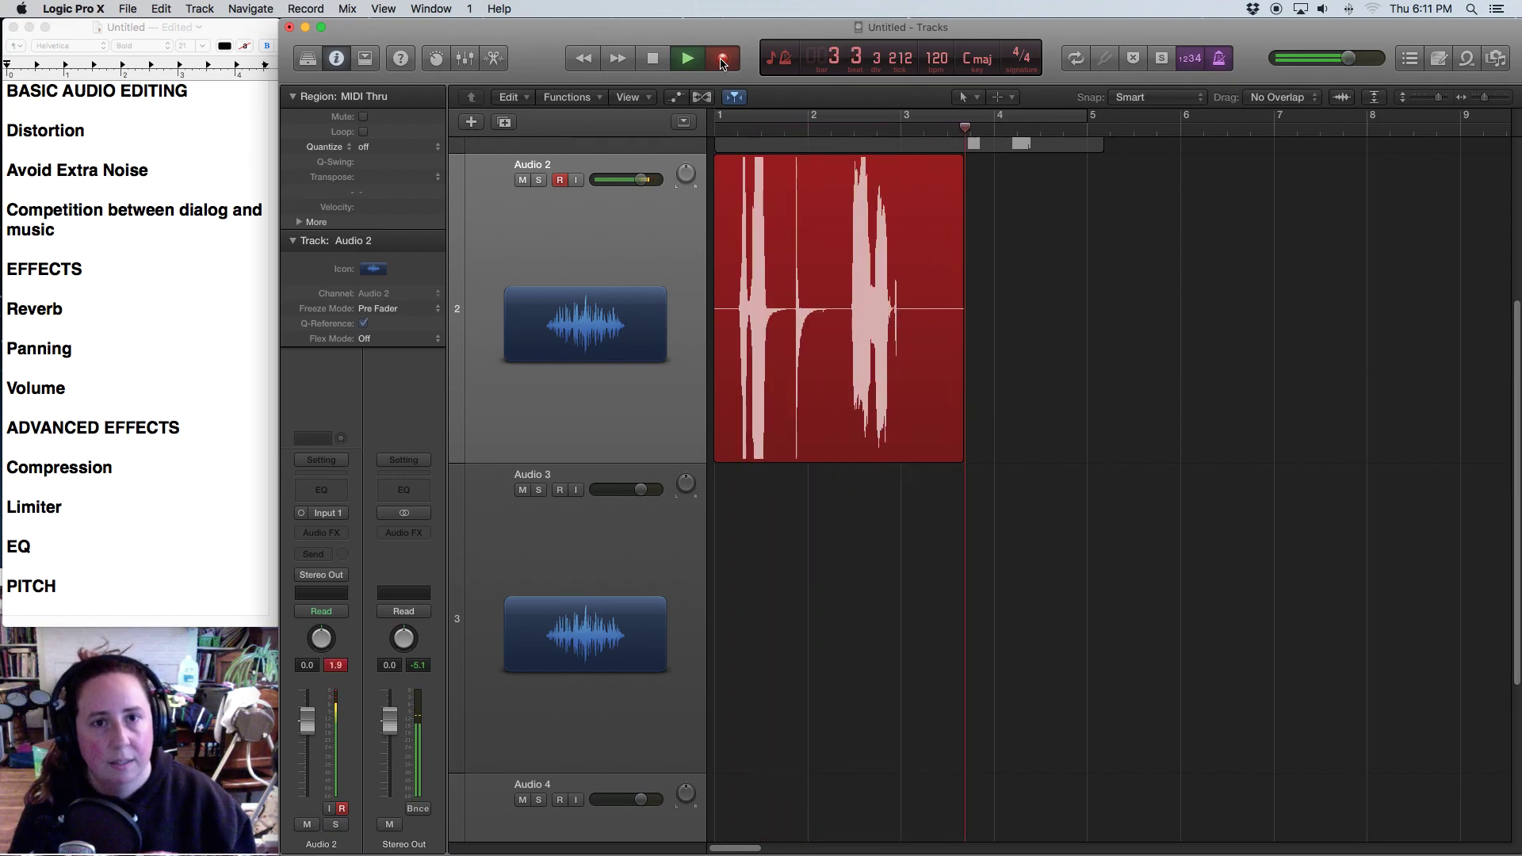
# Step: Play back the Audio 2 take around bar 4 and just before bar 2 to listen for extra noise
pyautogui.click(930, 133)
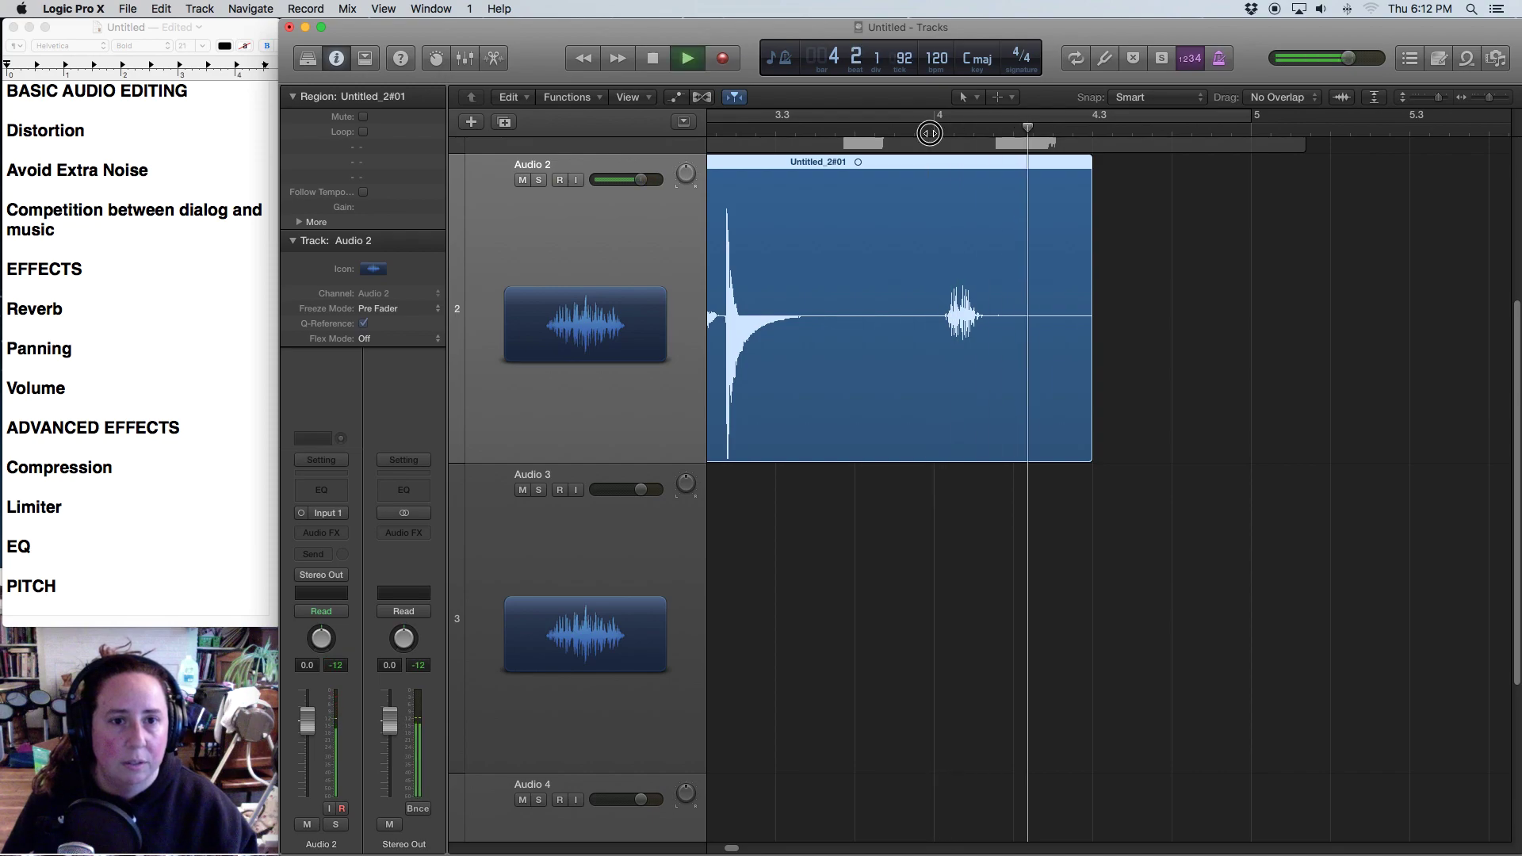
pyautogui.press('space')
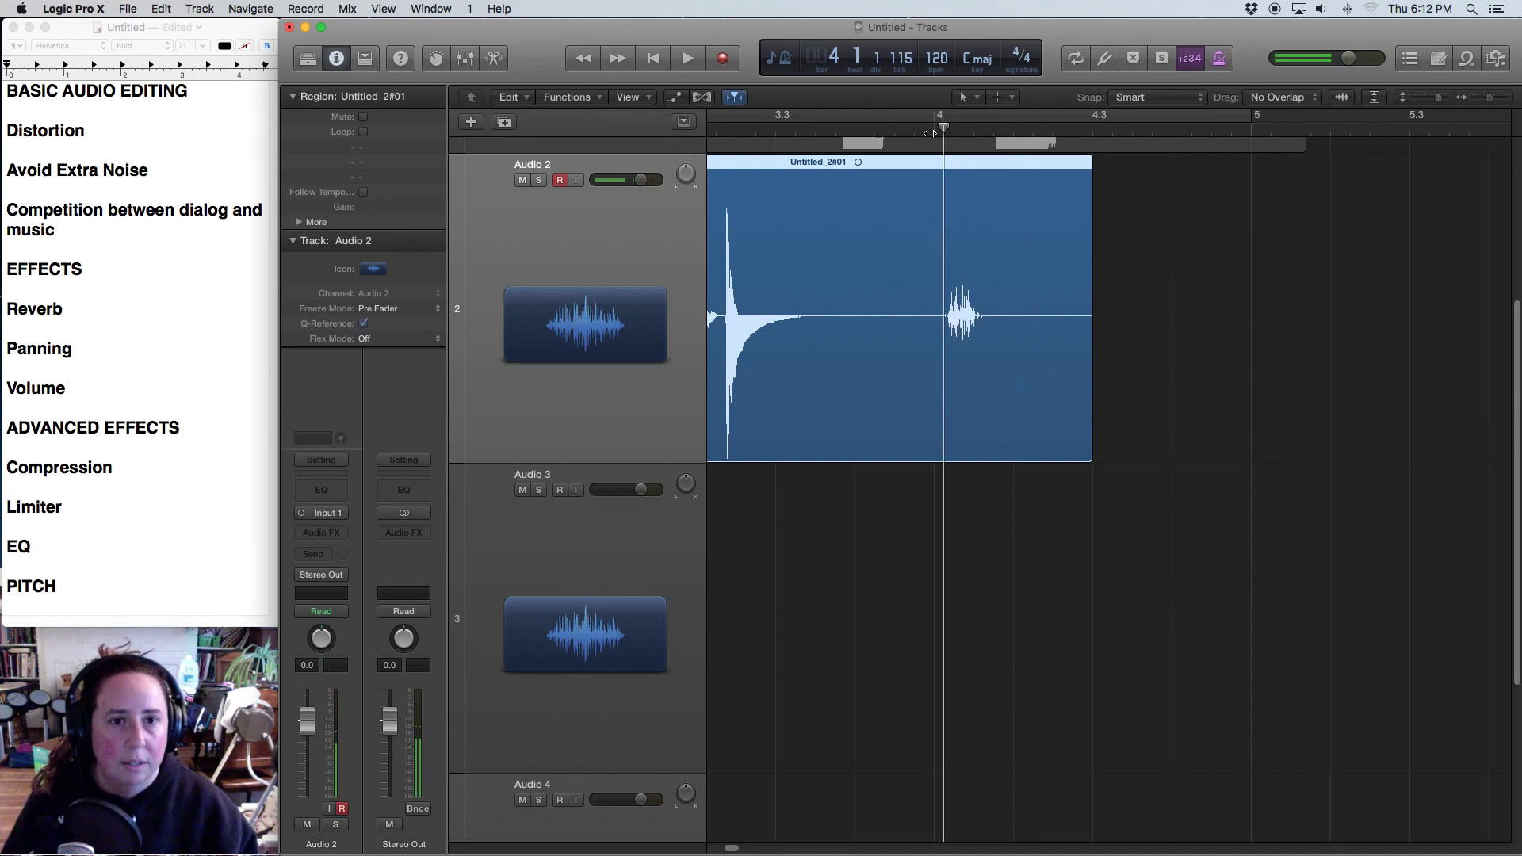
pyautogui.moveTo(735, 850); pyautogui.dragTo(717, 849)
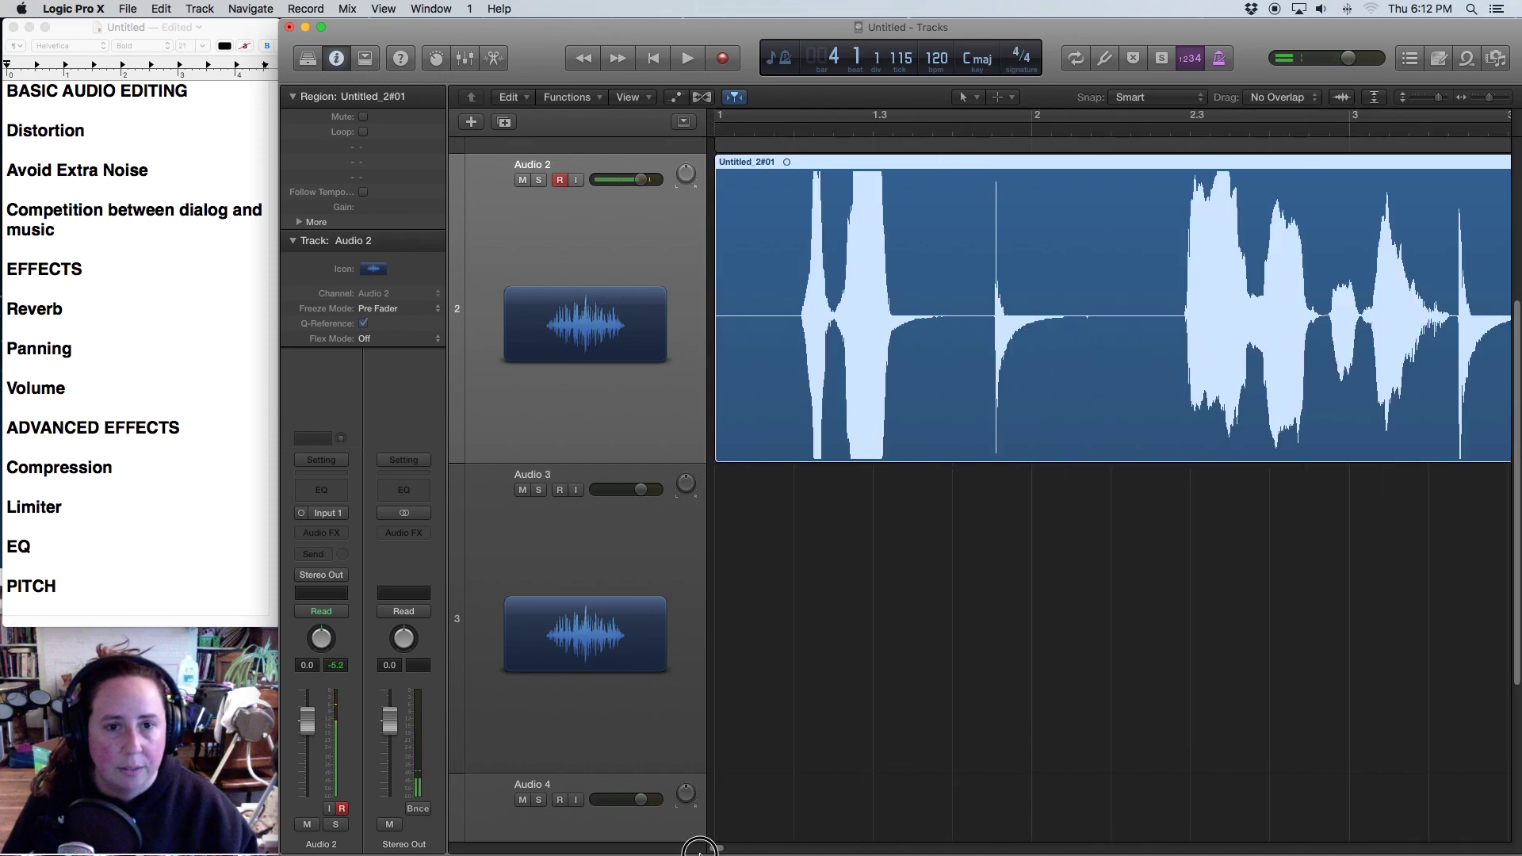
pyautogui.doubleClick(966, 130)
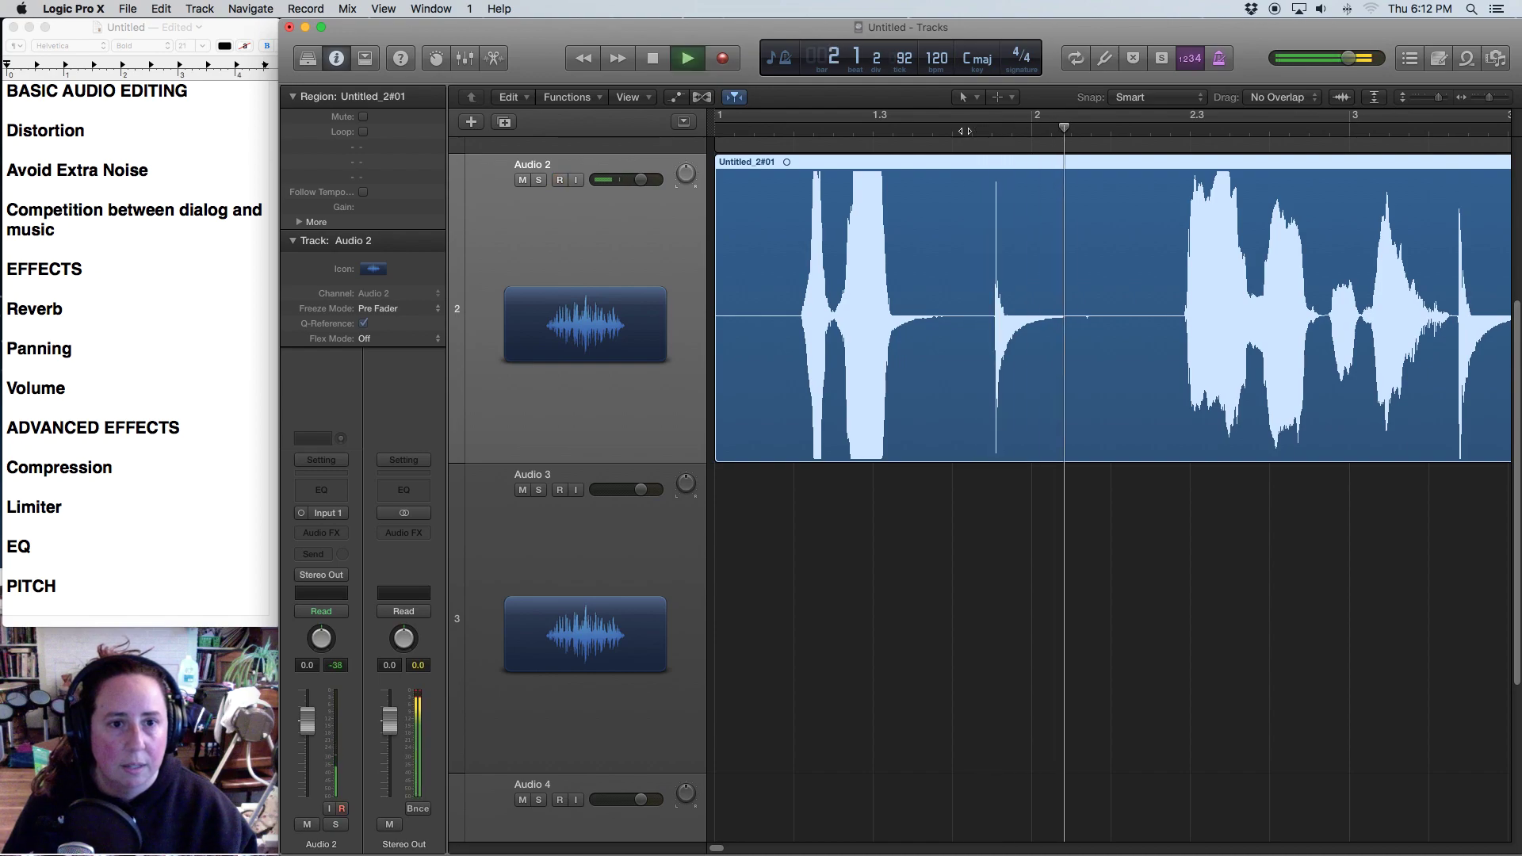
pyautogui.press('space')
# Step: Open the Audio 2 take in the audio editor and split it at 1 4 and 2 2 3, around the short noise
pyautogui.doubleClick(962, 177)
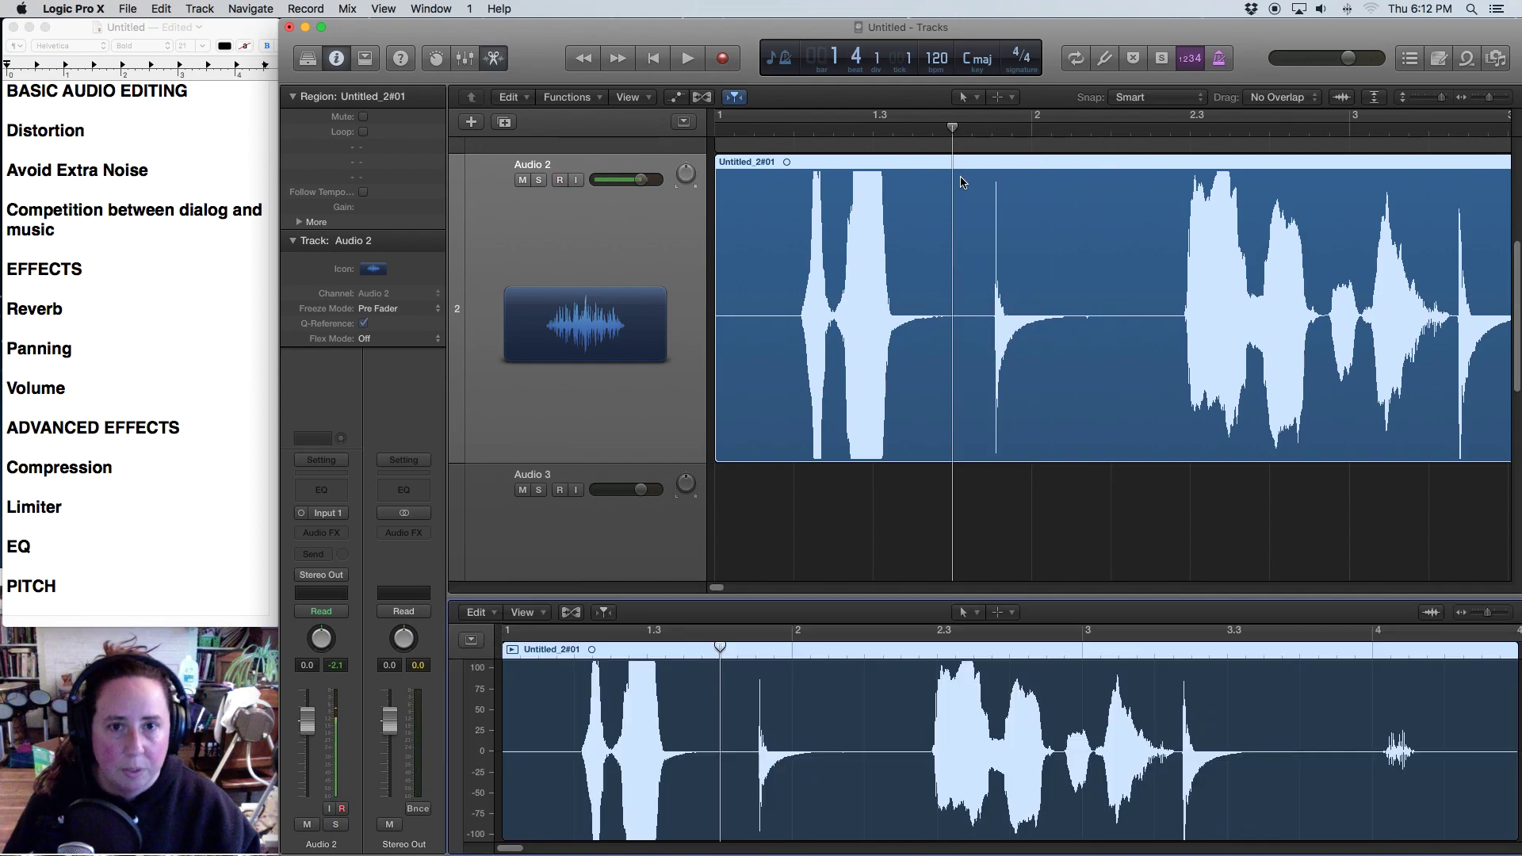
pyautogui.click(475, 612)
pyautogui.click(697, 817)
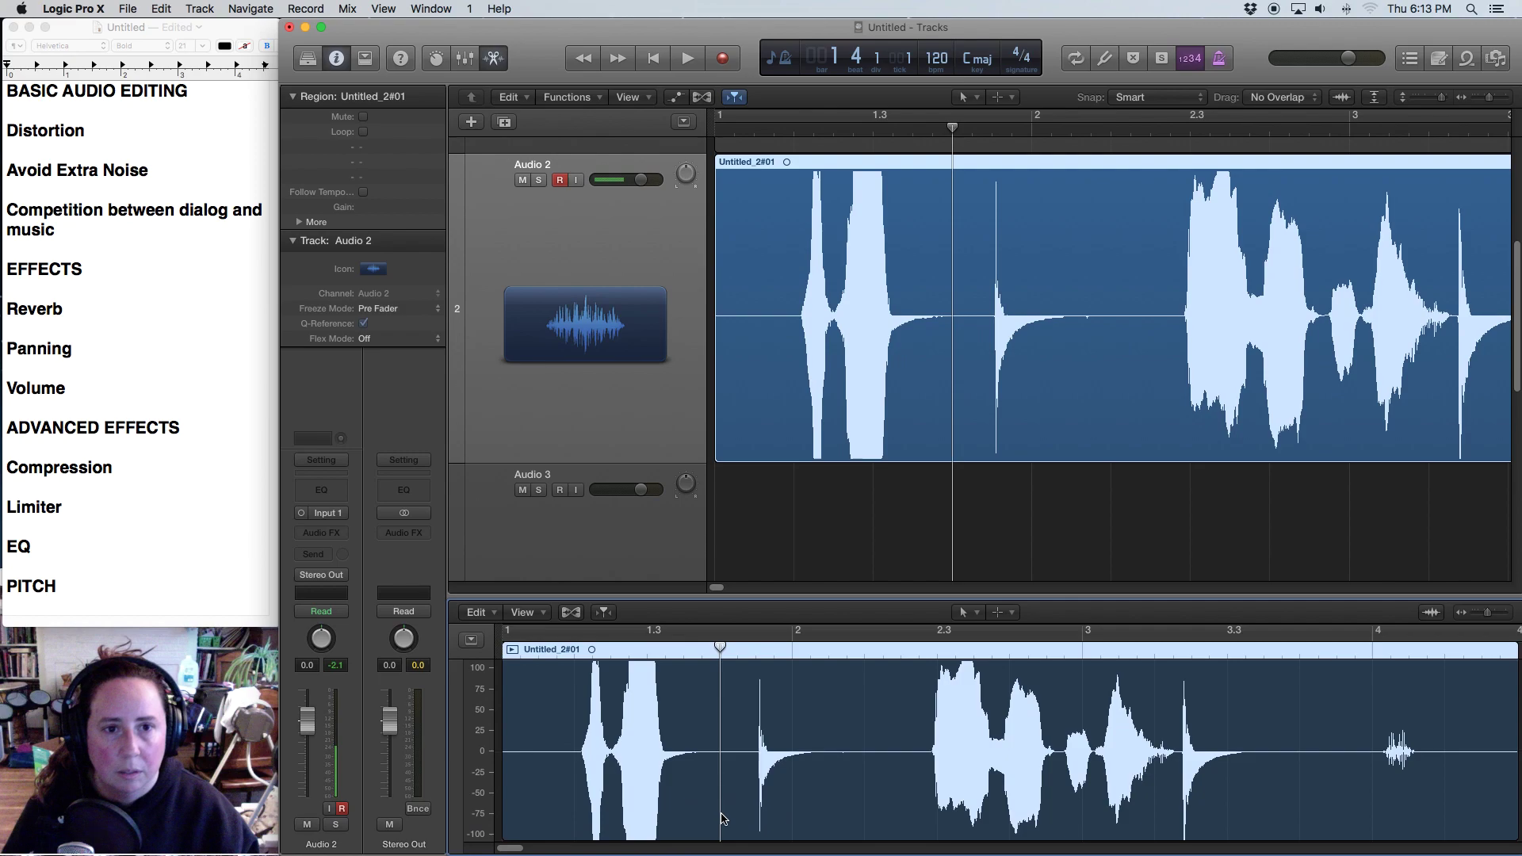
pyautogui.click(1150, 134)
pyautogui.press('super+t')
# Step: Delete the middle Audio 2 region containing the short noise and play the edited take from the start
pyautogui.click(1041, 255)
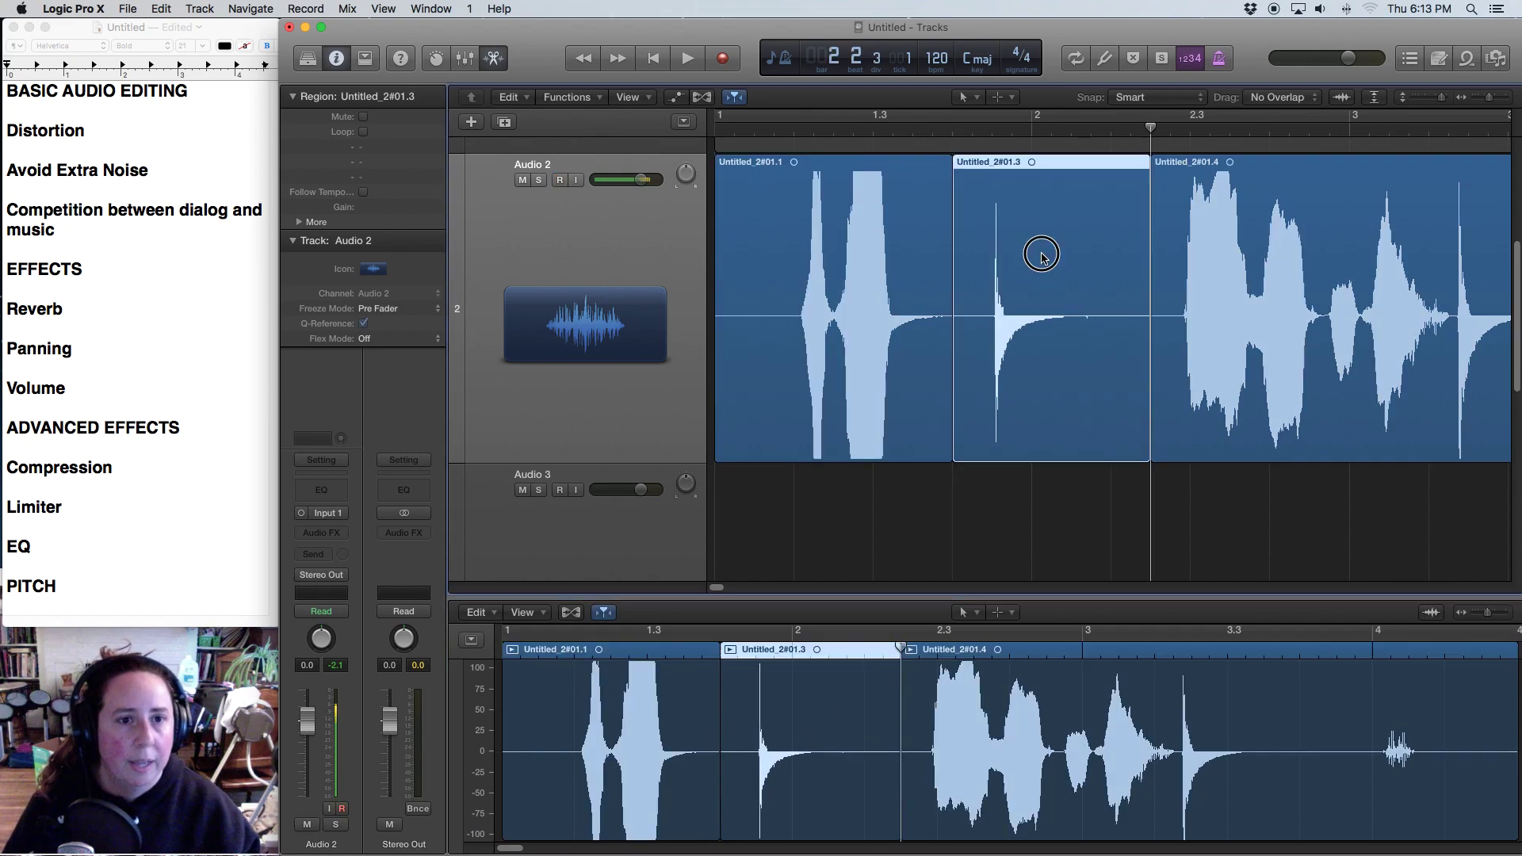
pyautogui.press('Delete')
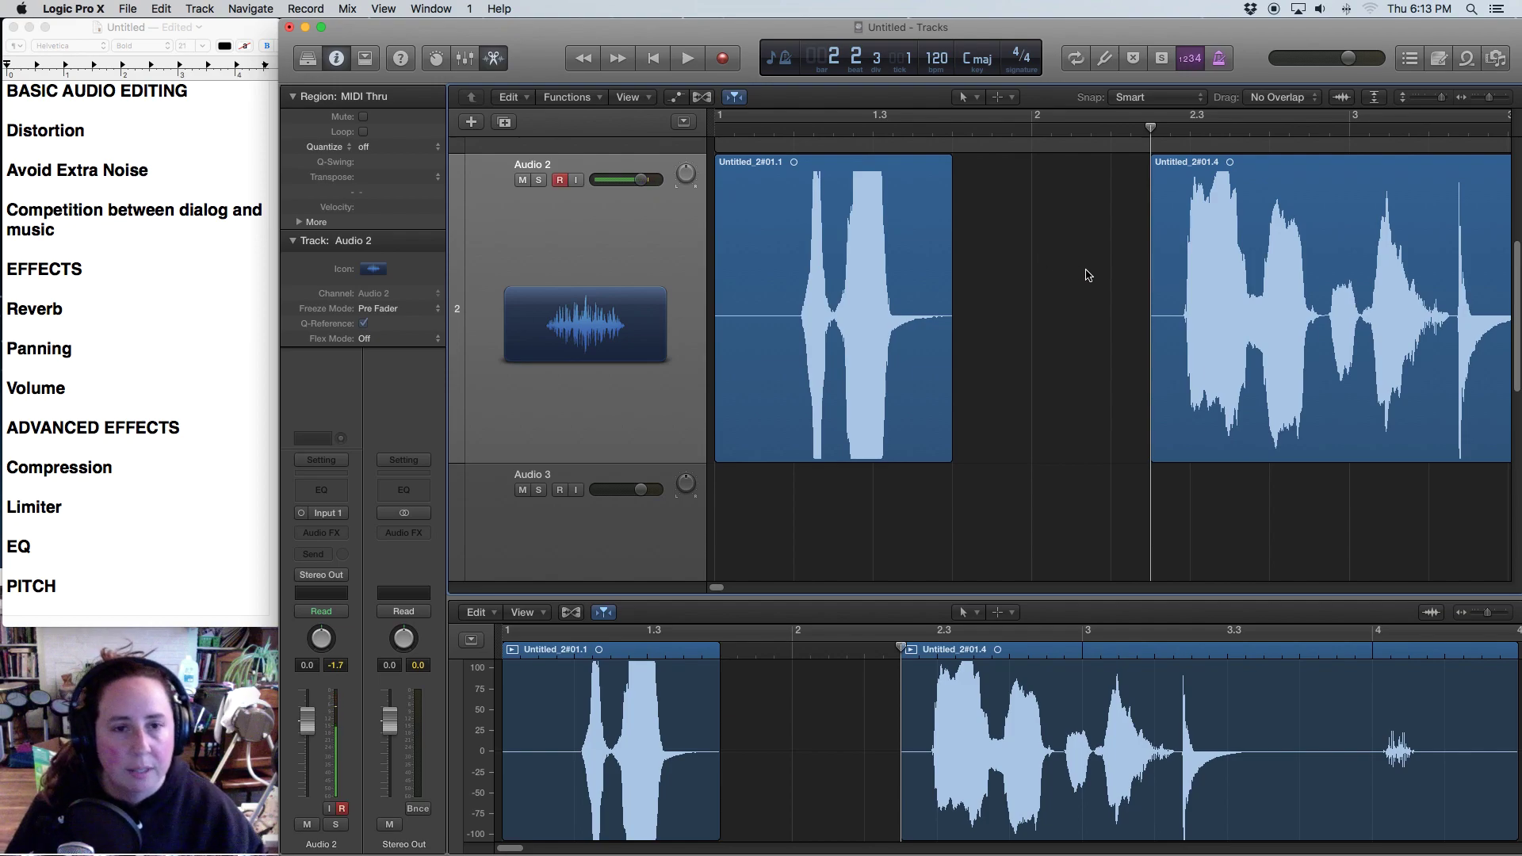
pyautogui.click(743, 123)
pyautogui.press('space')
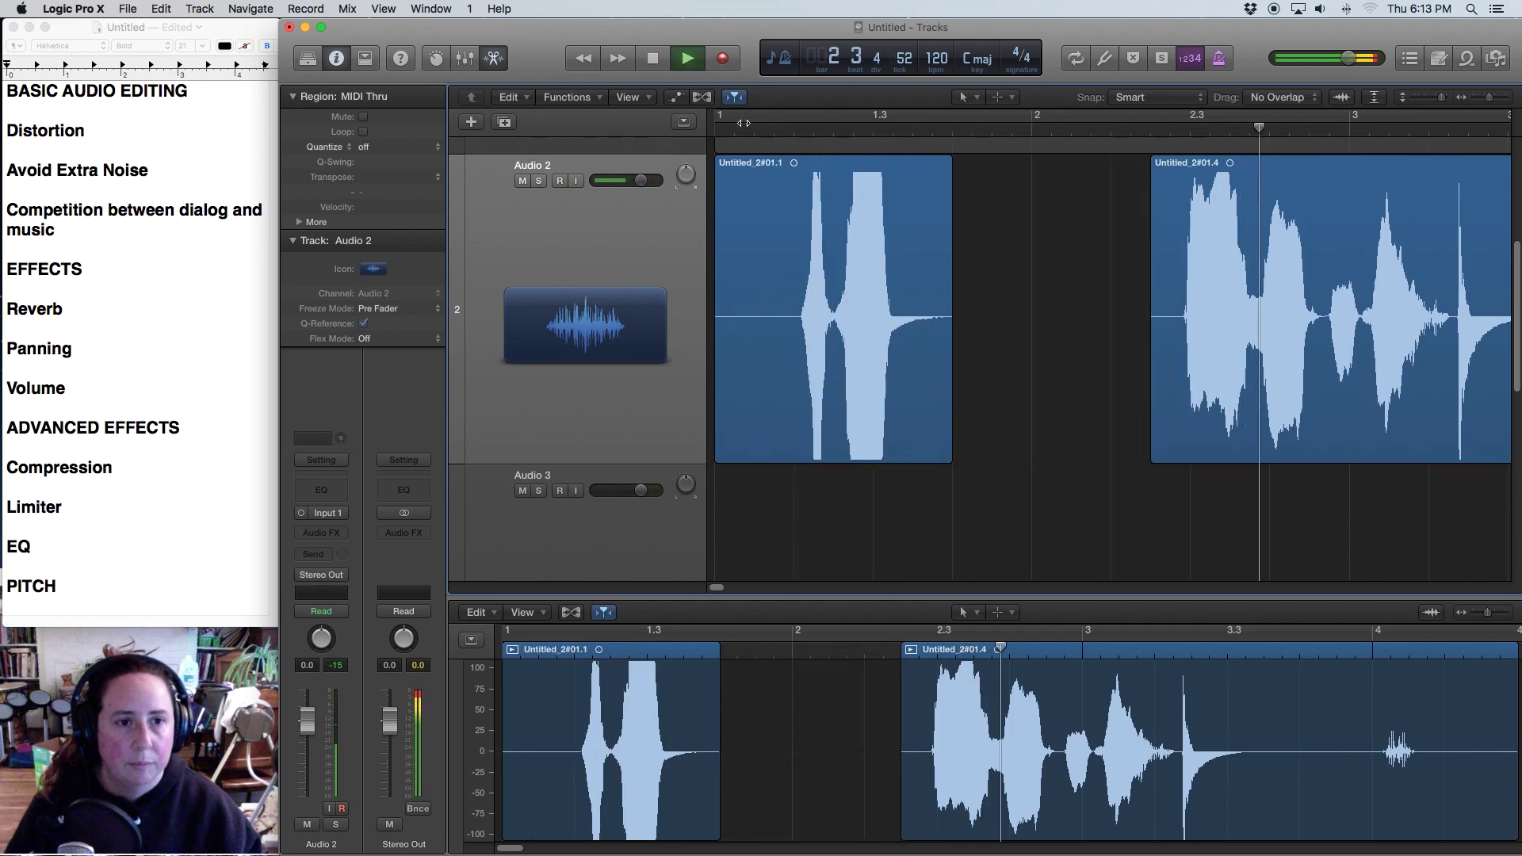
pyautogui.press('space')
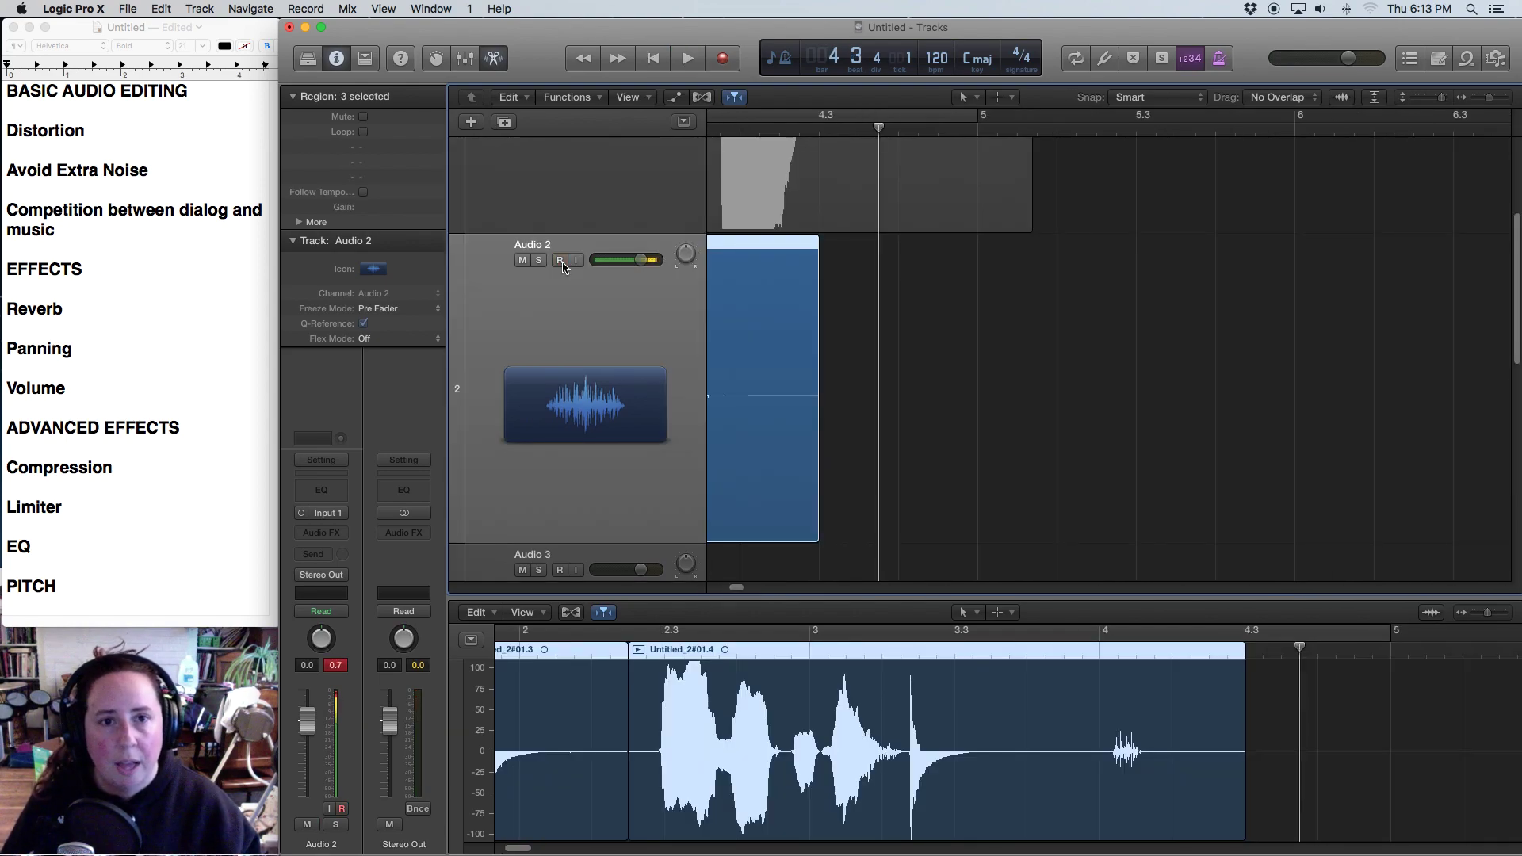
# Step: Record a second voice take on Audio 2 after the end of the first one
pyautogui.click(561, 261)
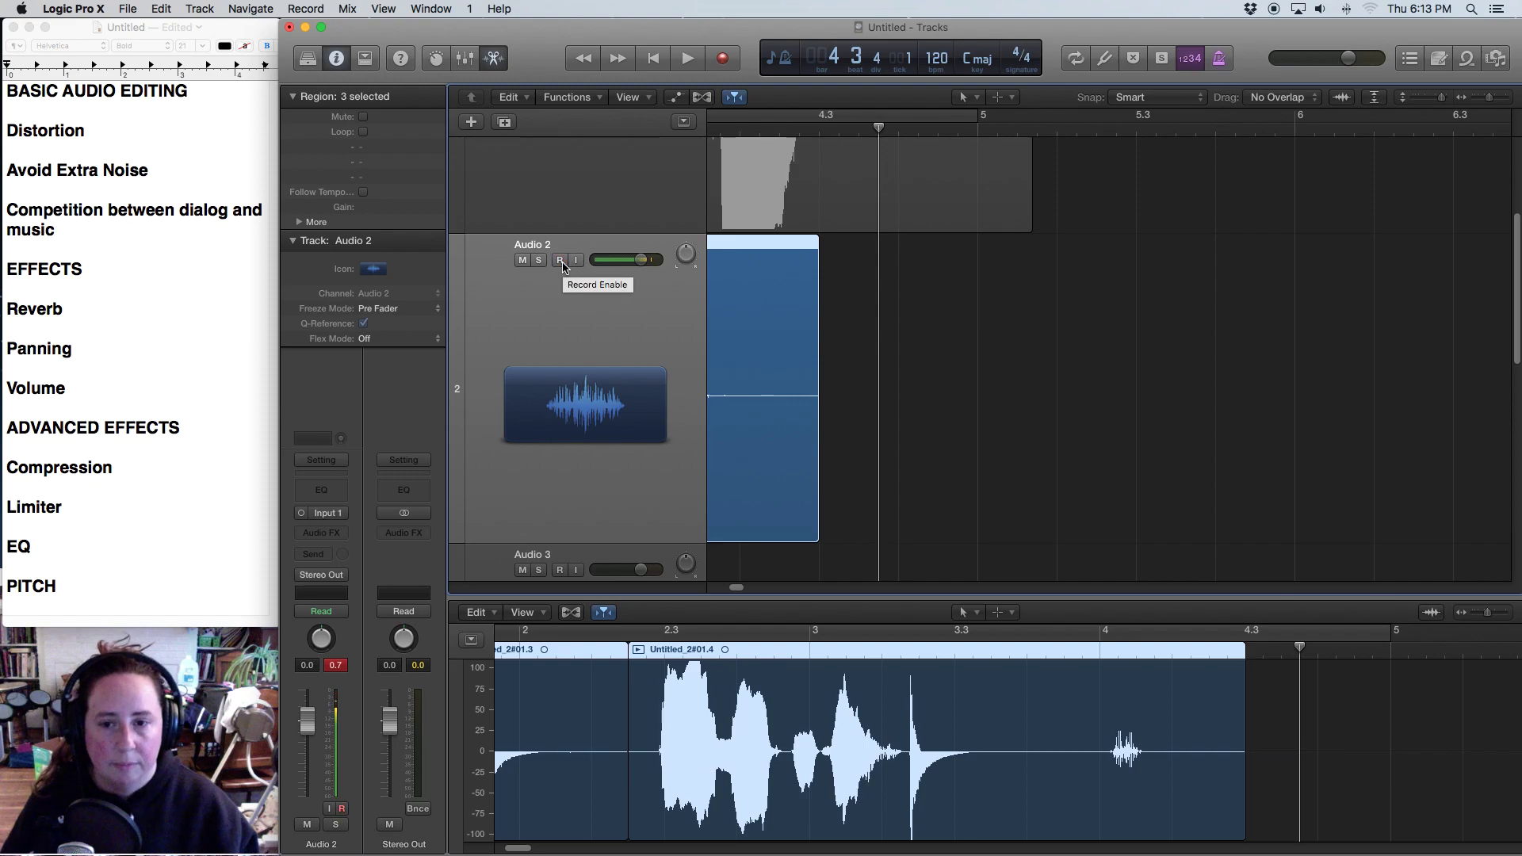
pyautogui.click(722, 62)
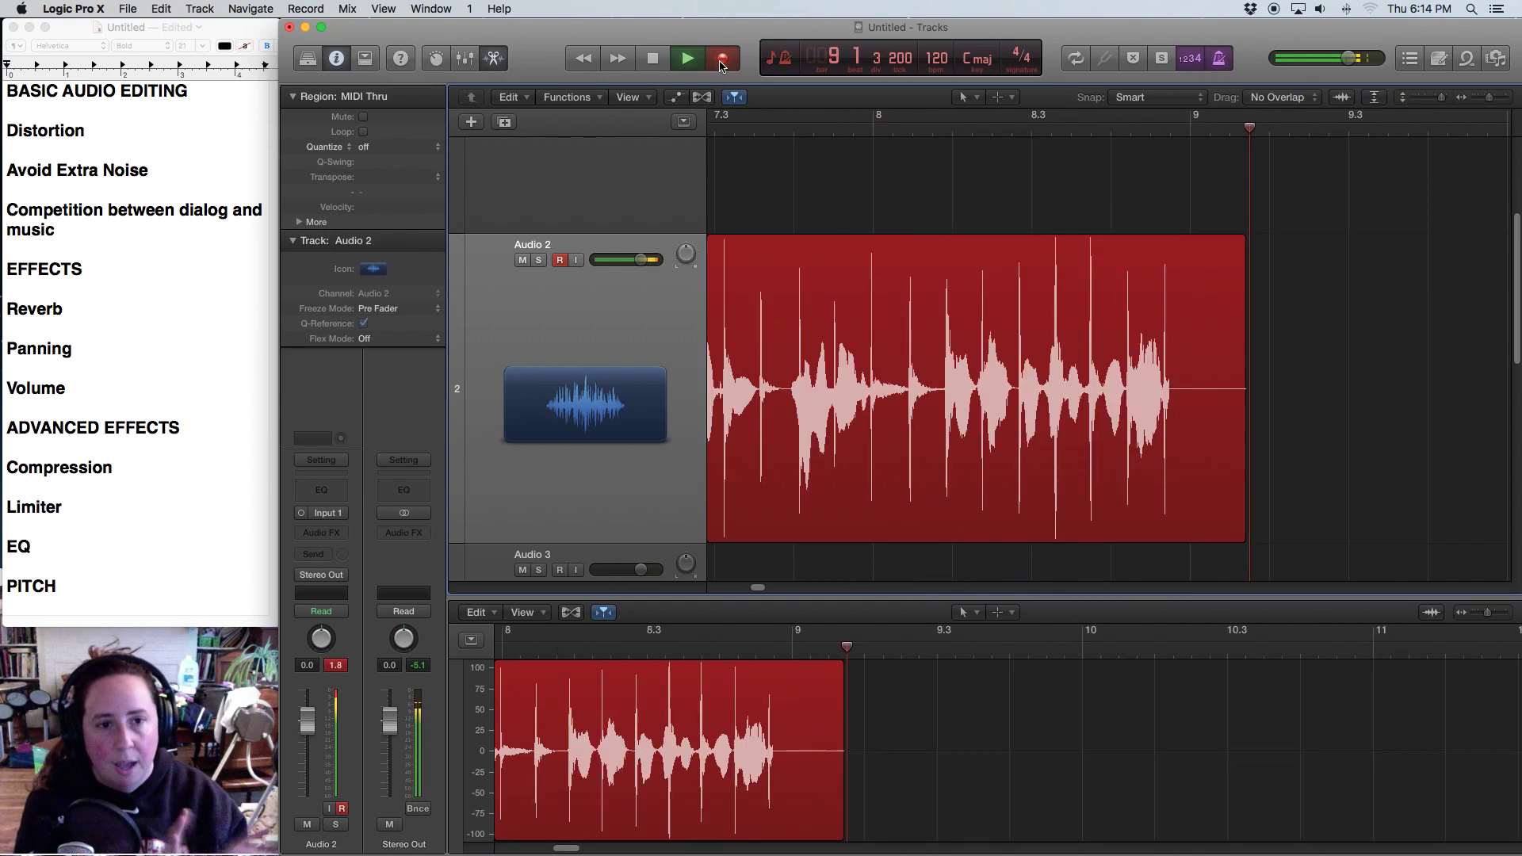
pyautogui.press('space')
pyautogui.hscroll(-10, 751, 591)
pyautogui.hscroll(5, 733, 607)
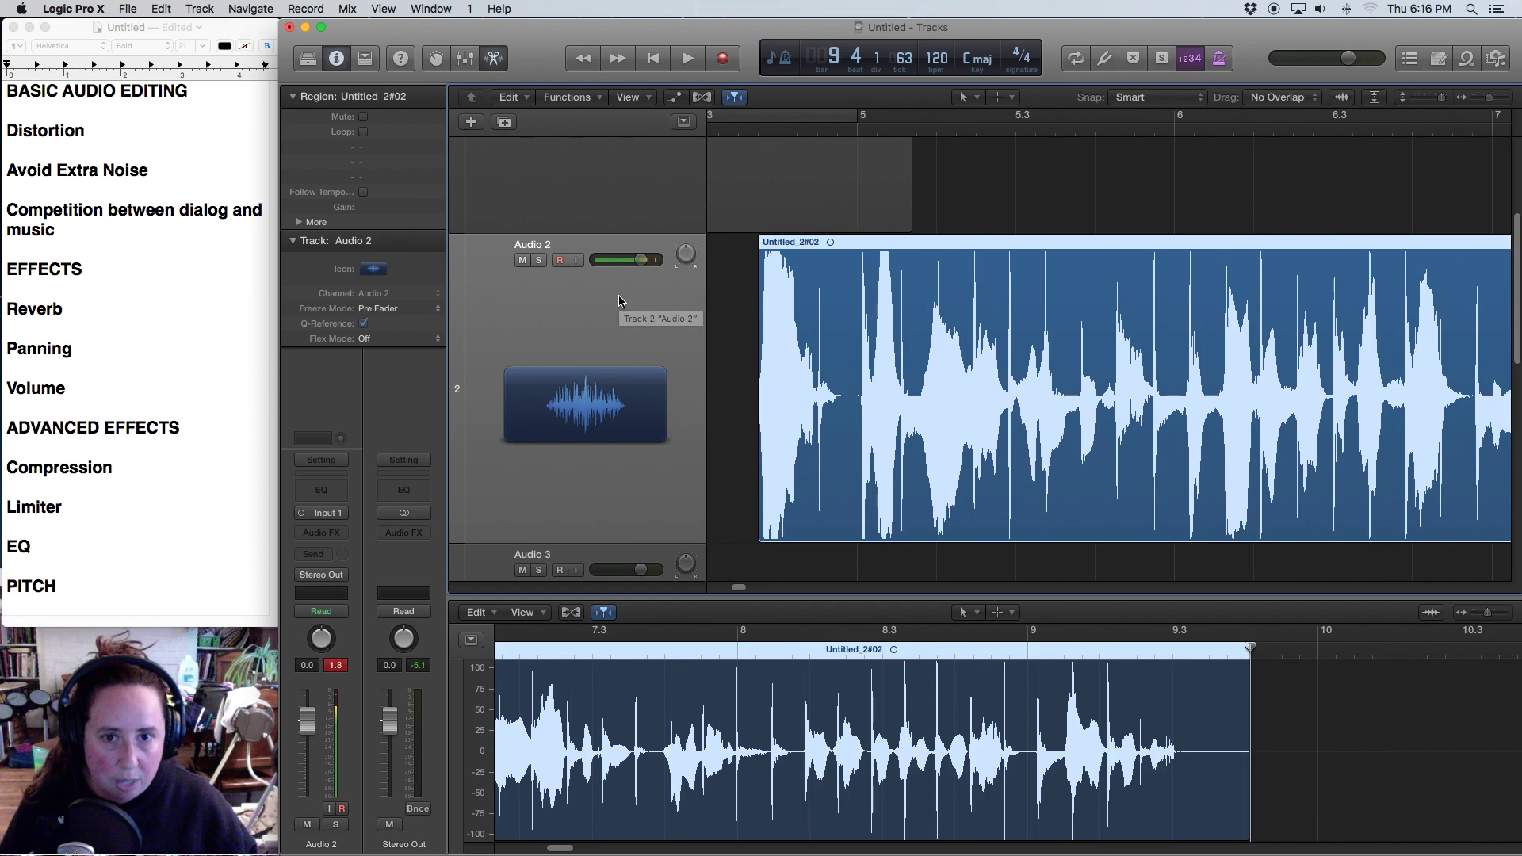
# Step: Mute Audio 2 and record a voice take on Audio 3 from bar 1
pyautogui.hotkey('ctrl', 'm')
pyautogui.scroll(-3, 646, 381)
pyautogui.scroll(-1, 649, 380)
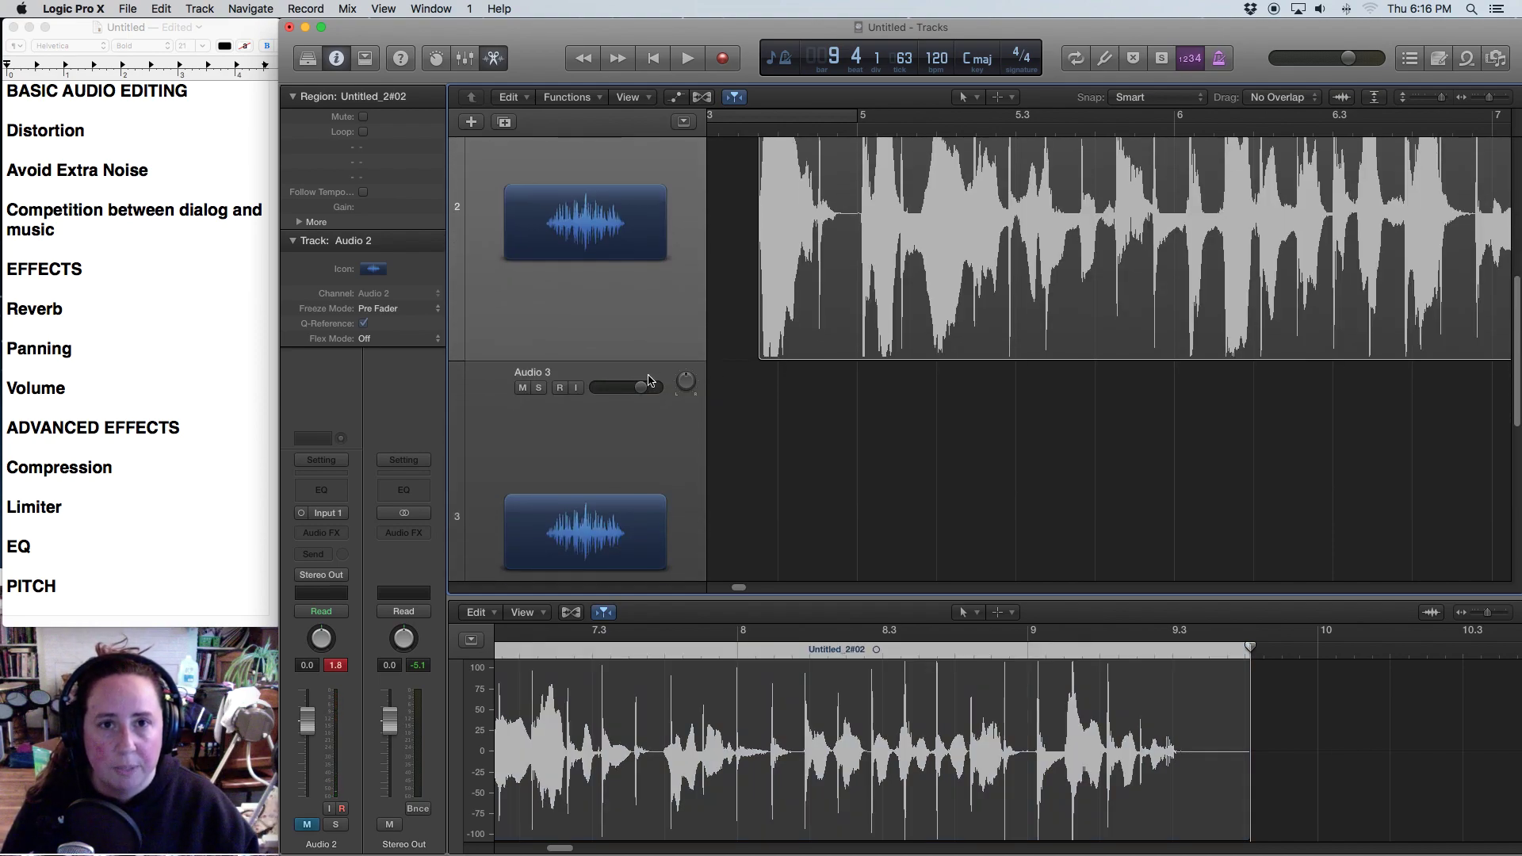
pyautogui.scroll(3, 648, 381)
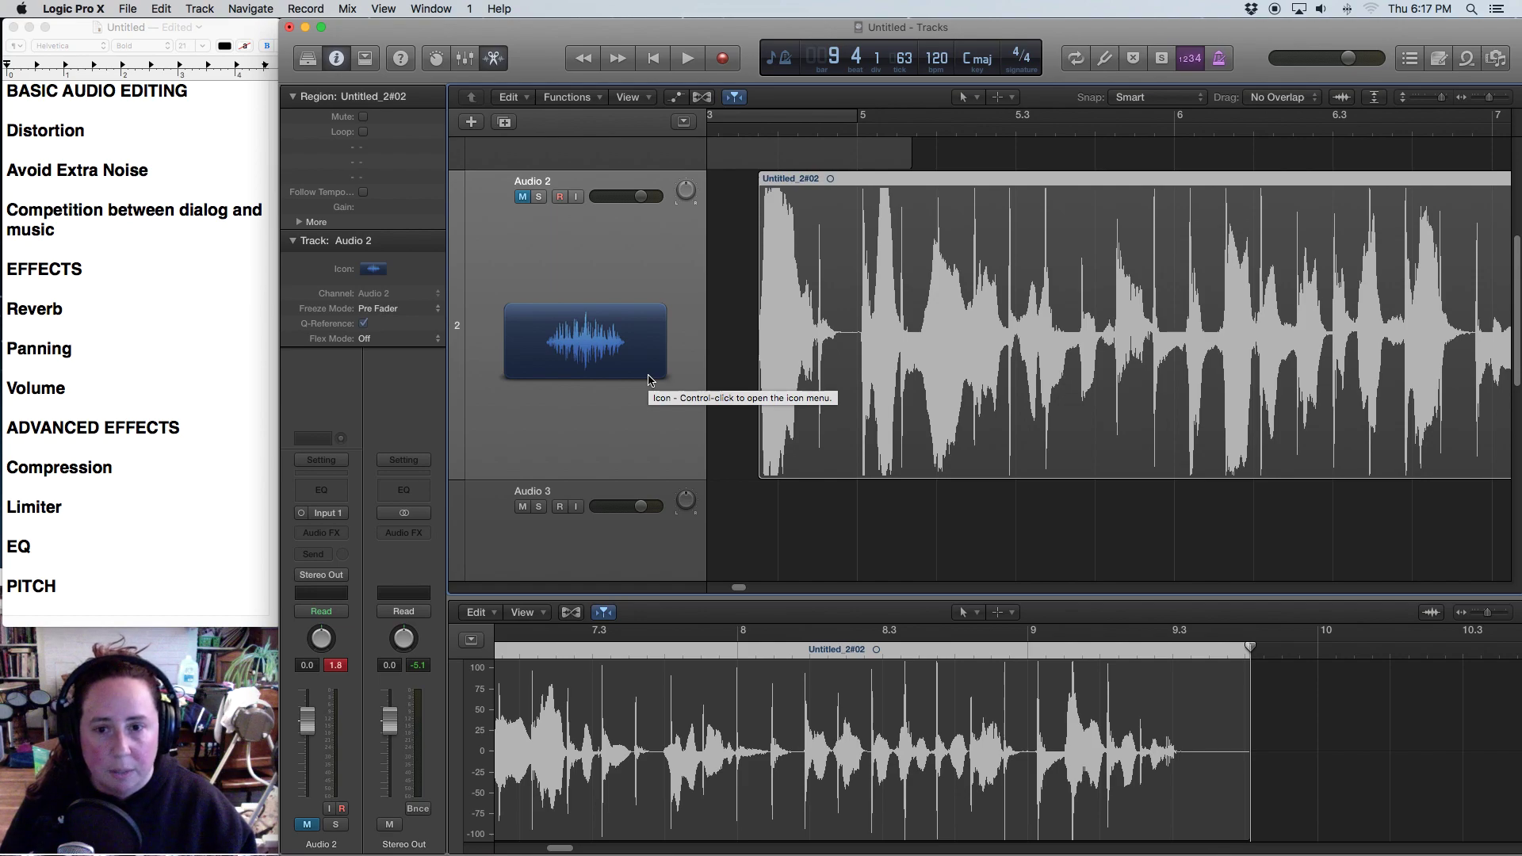
pyautogui.scroll(-5, 651, 388)
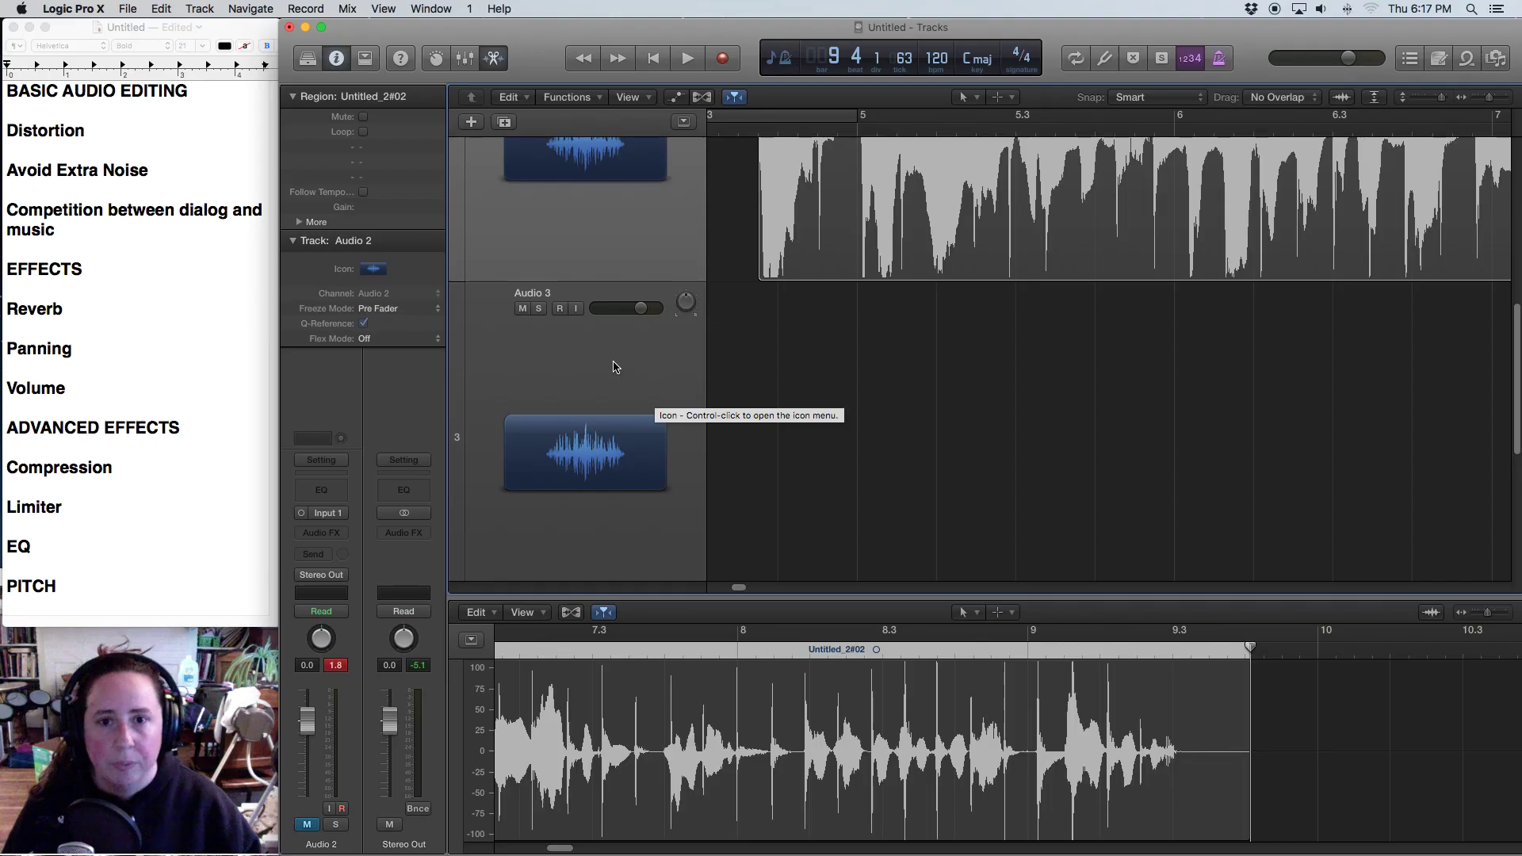
pyautogui.scroll(-2, 613, 367)
pyautogui.scroll(-1, 613, 367)
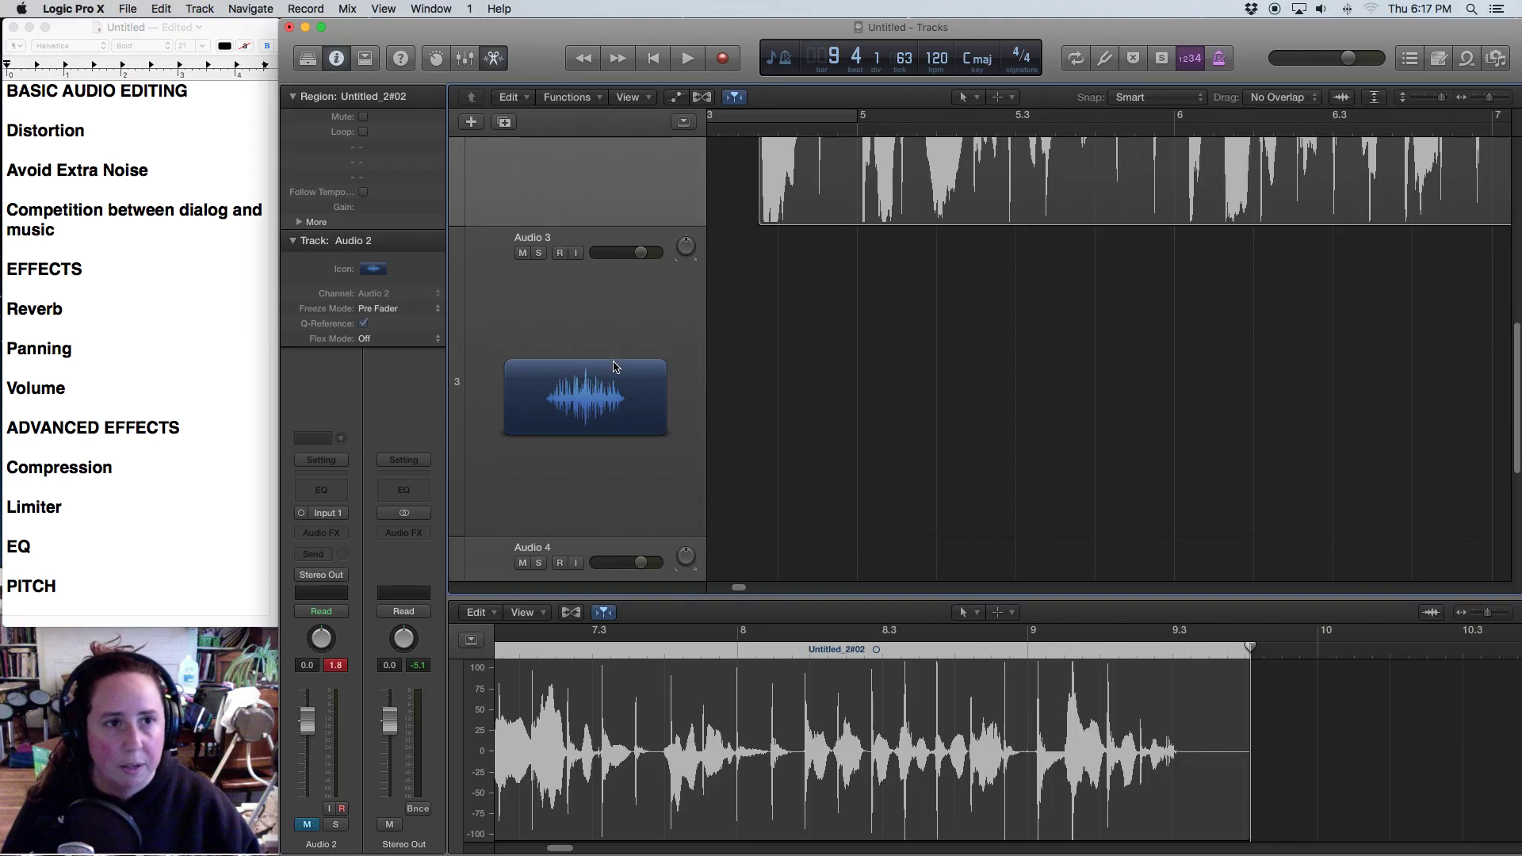
pyautogui.scroll(-1, 629, 339)
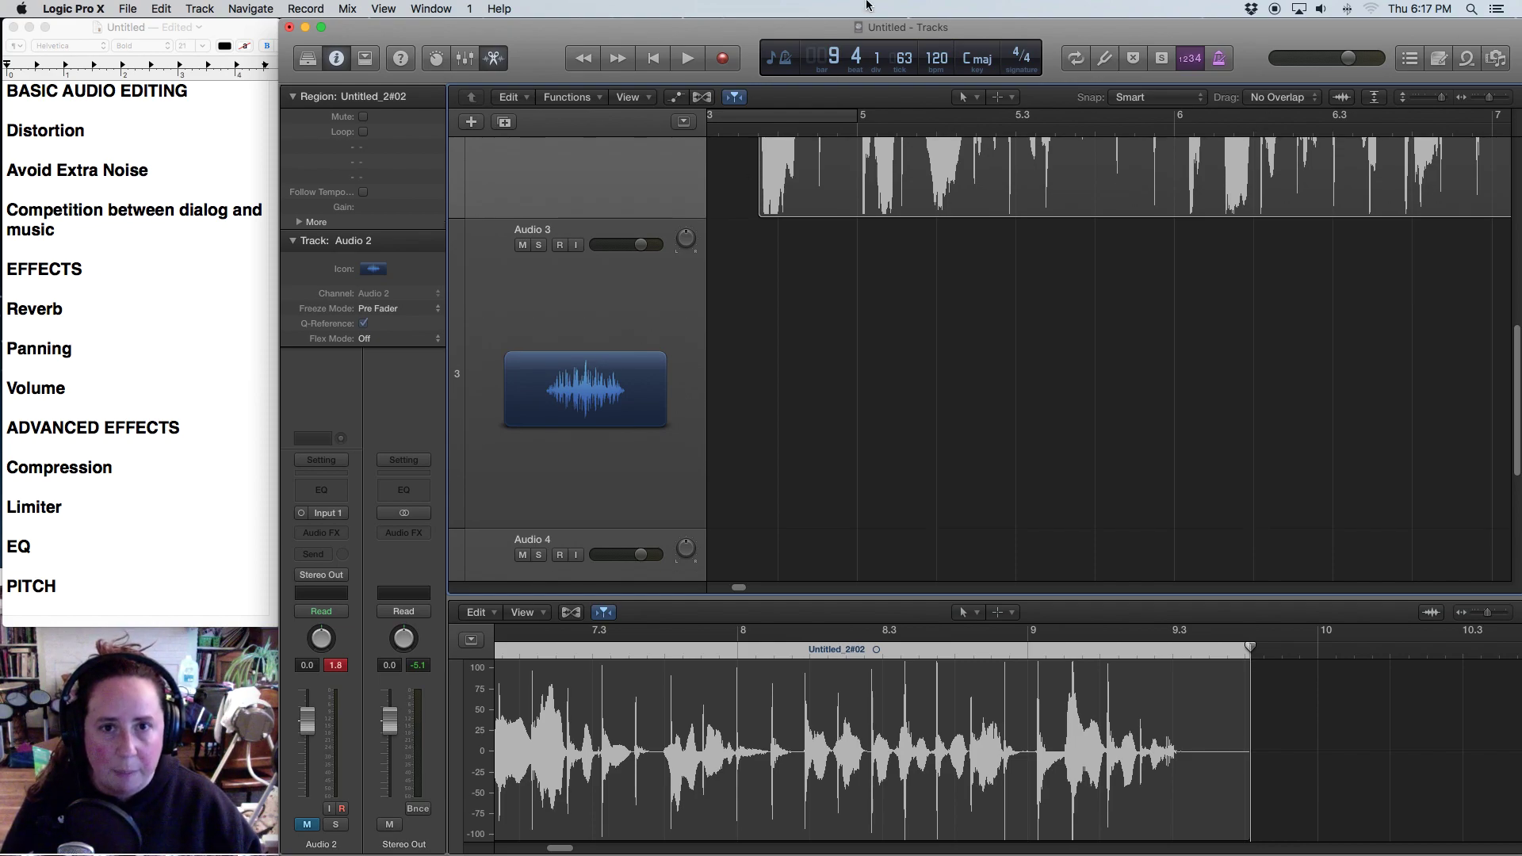
pyautogui.click(723, 60)
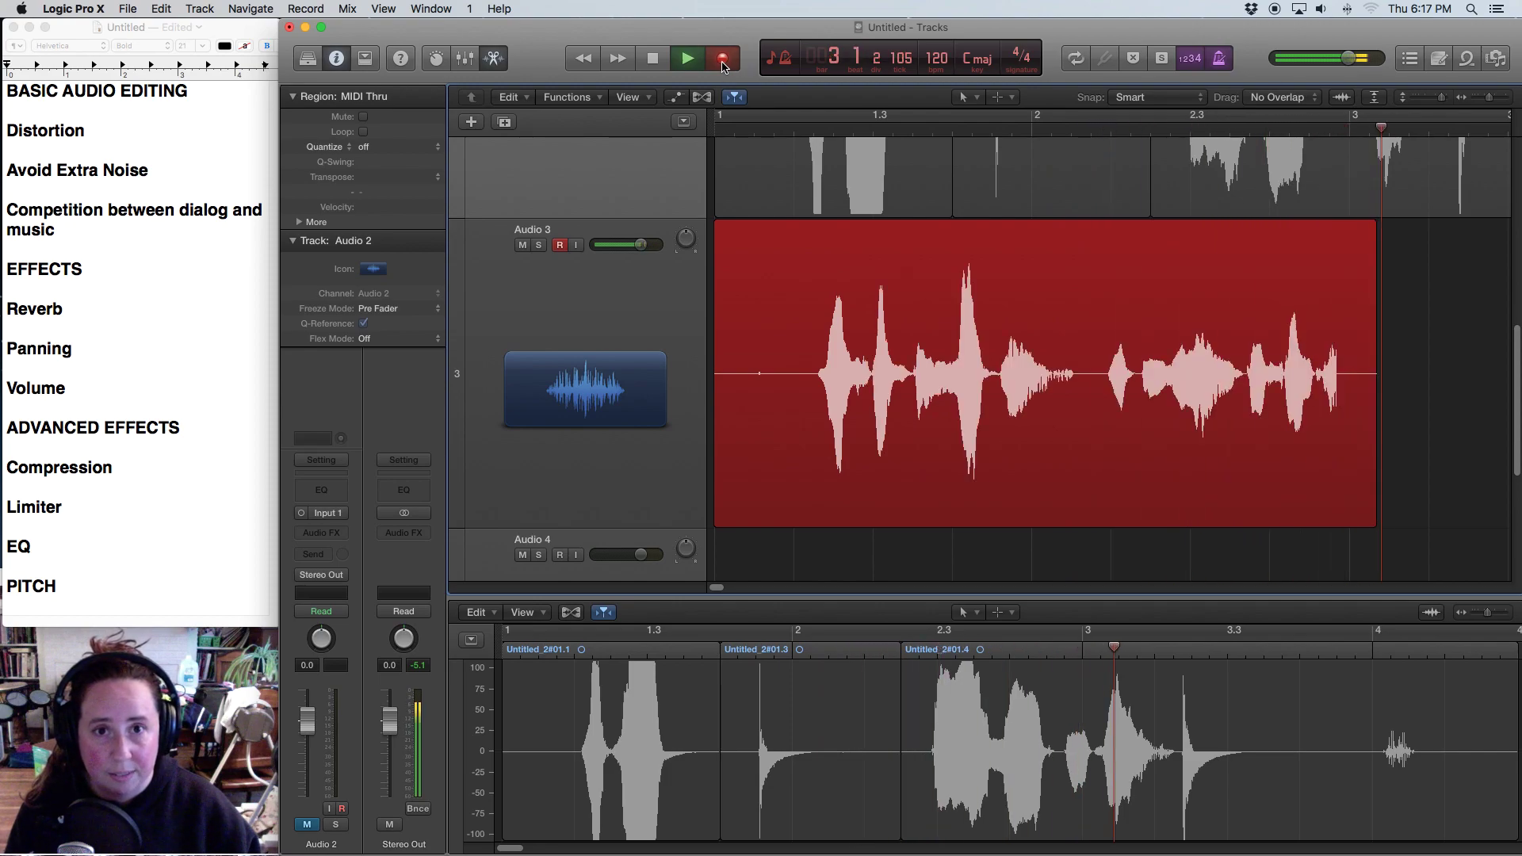
pyautogui.press('space')
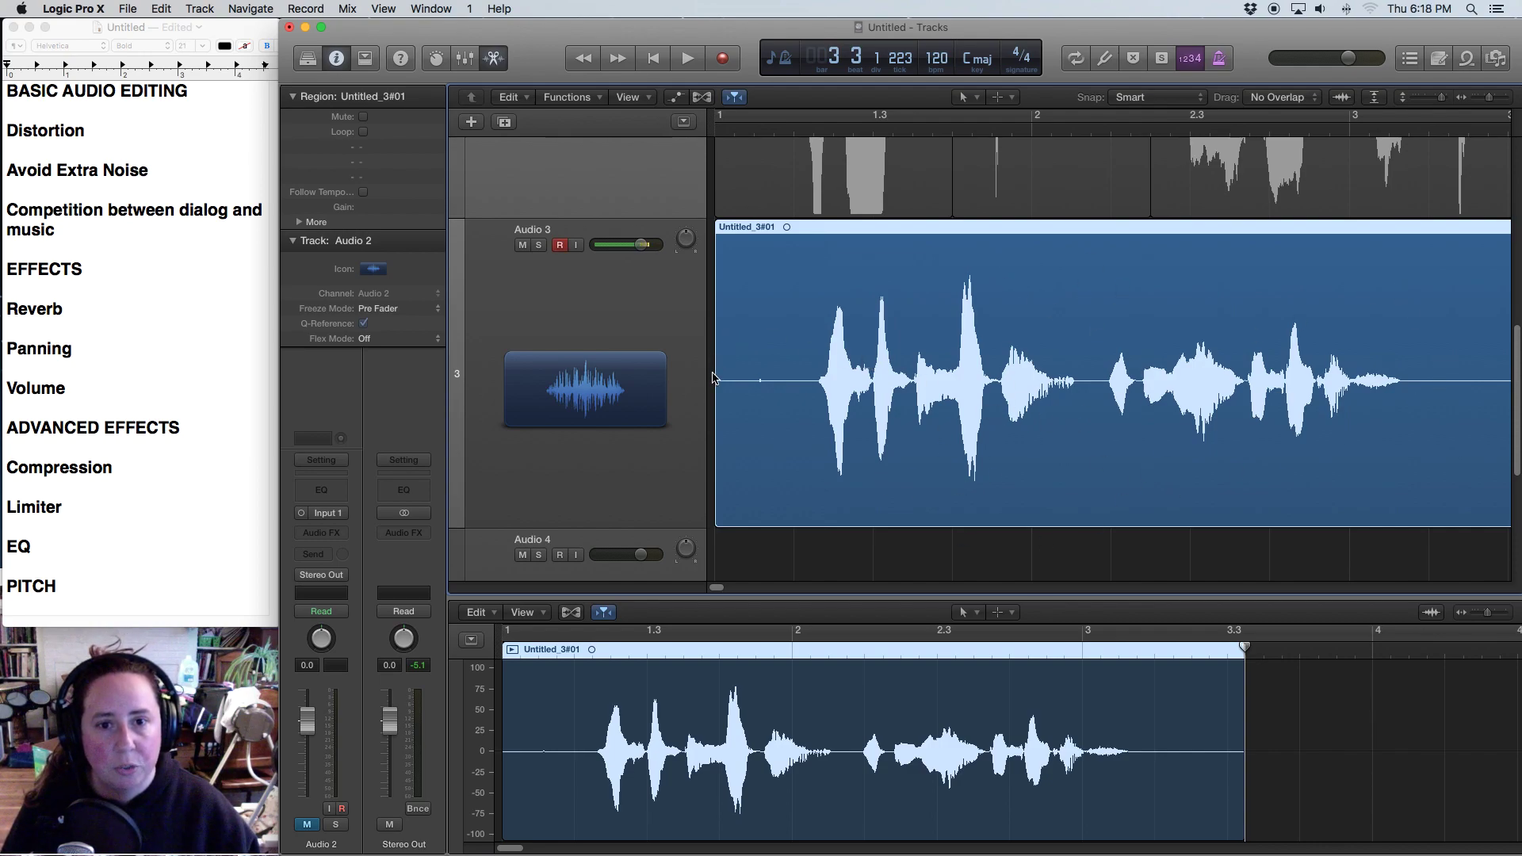
# Step: Trim the silence off the start of the Audio 3 region and move the region back to bar 1
pyautogui.moveTo(719, 377); pyautogui.dragTo(803, 517)
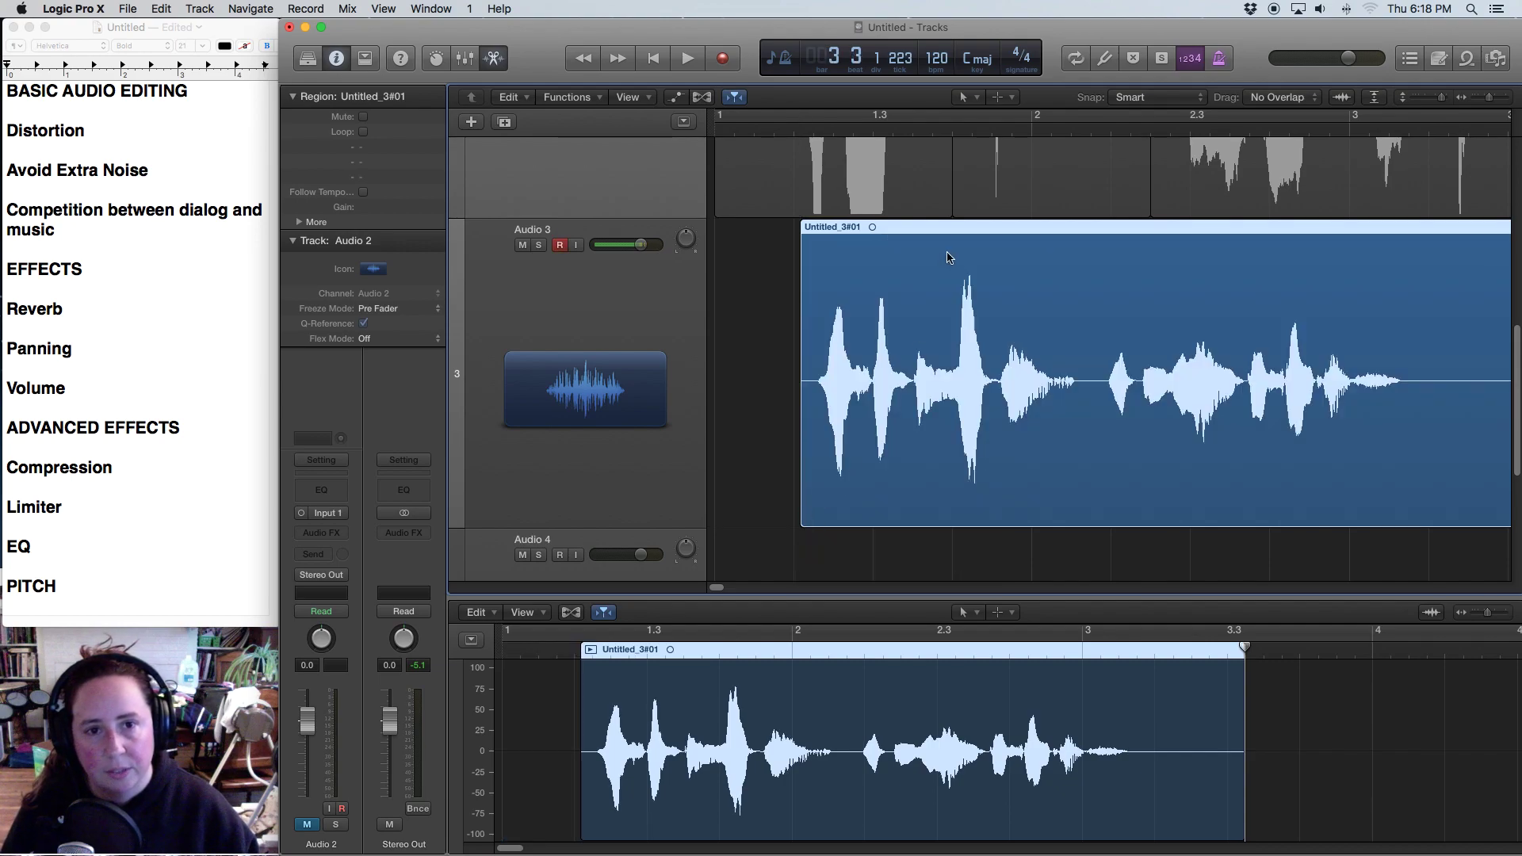
pyautogui.moveTo(954, 224); pyautogui.dragTo(807, 357)
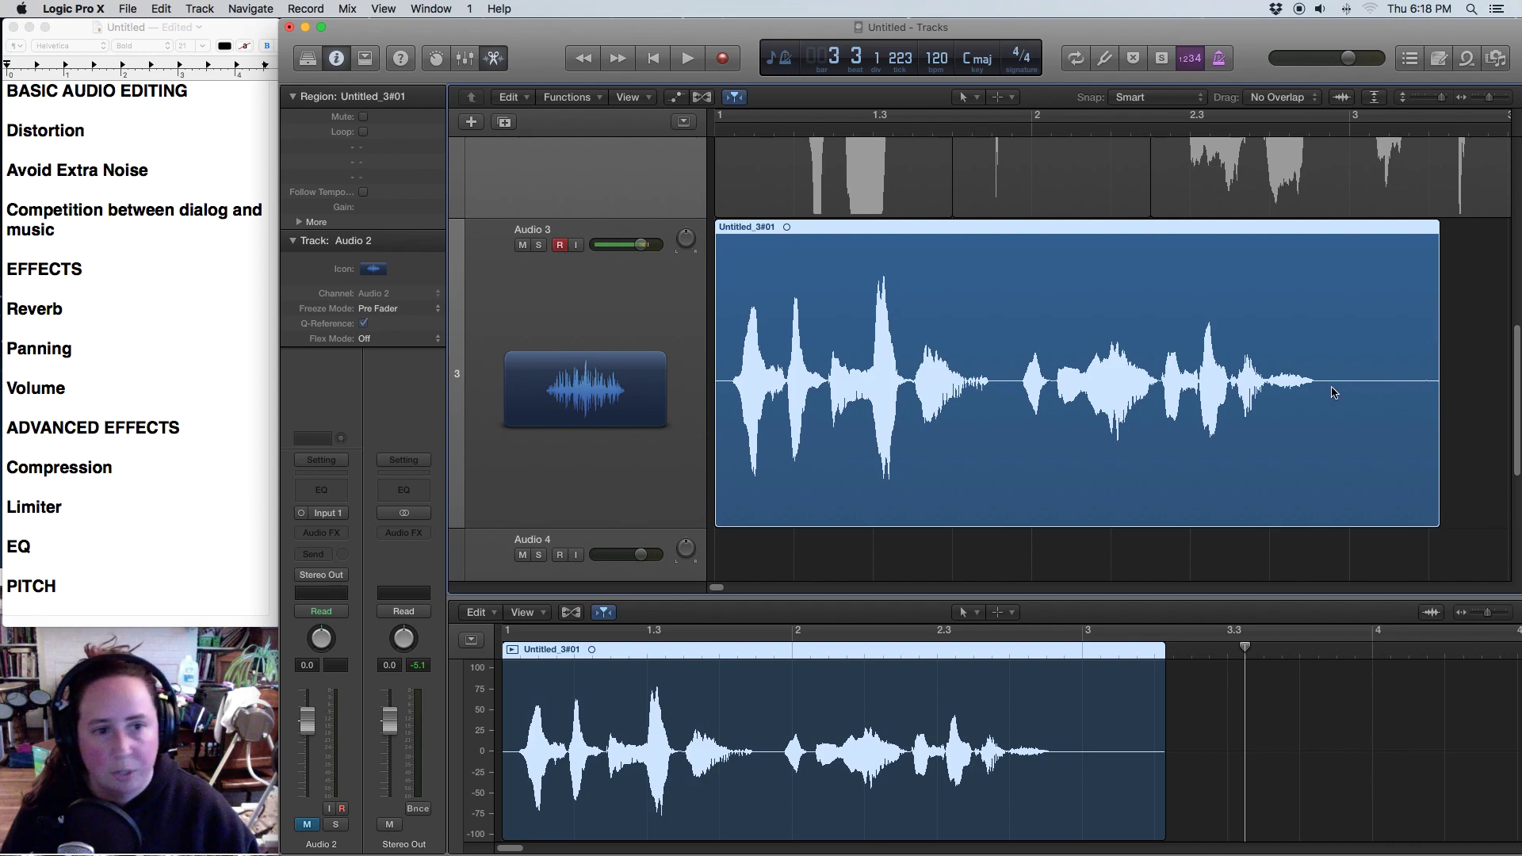
# Step: Trim the silence off the end of the third track's region and play the trimmed take from the start
pyautogui.moveTo(1438, 385); pyautogui.dragTo(1343, 401)
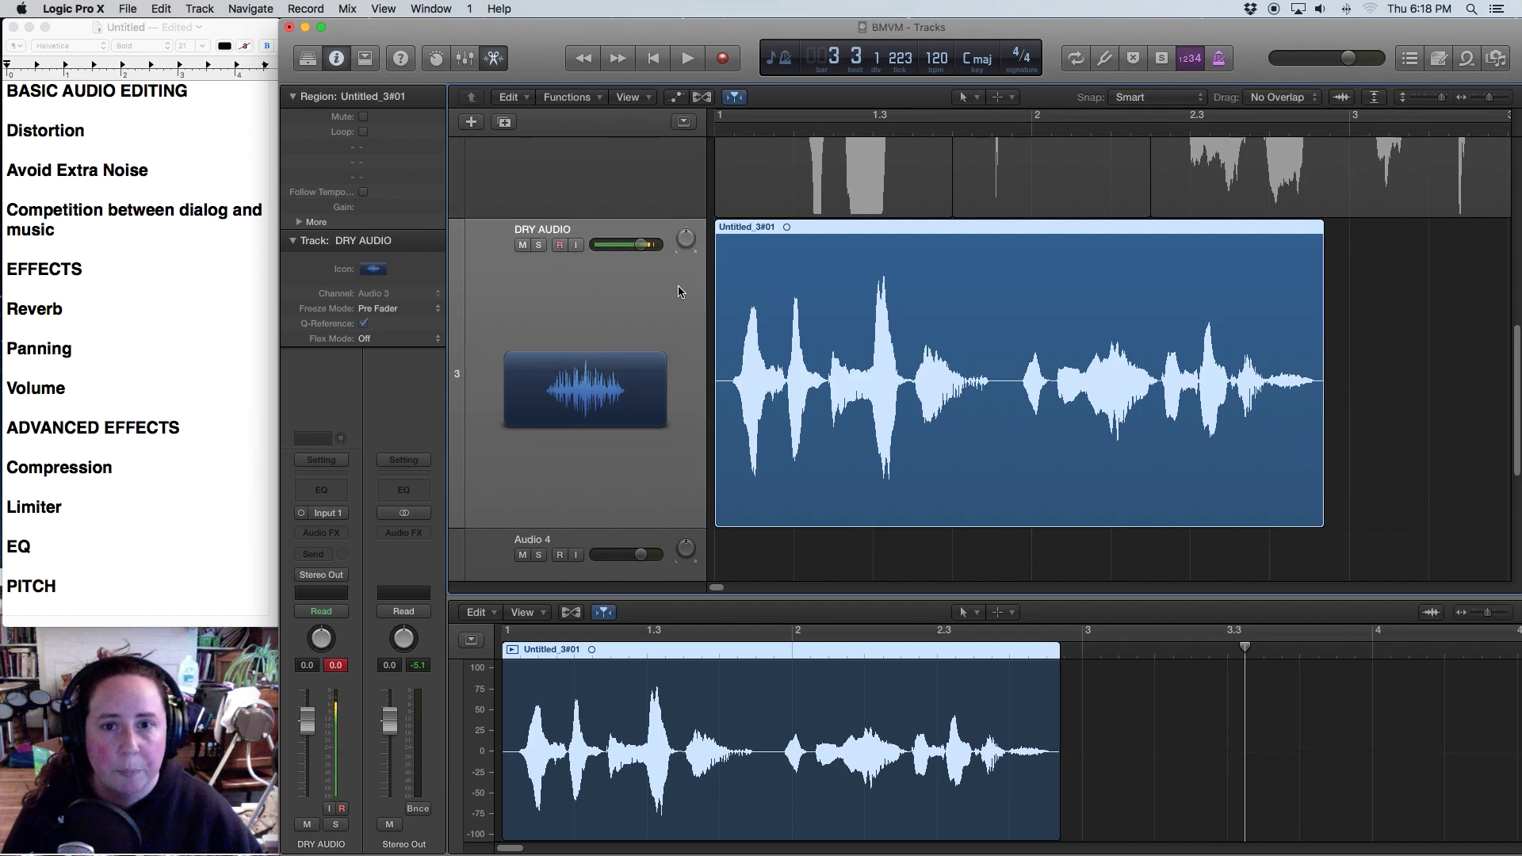
pyautogui.press('space')
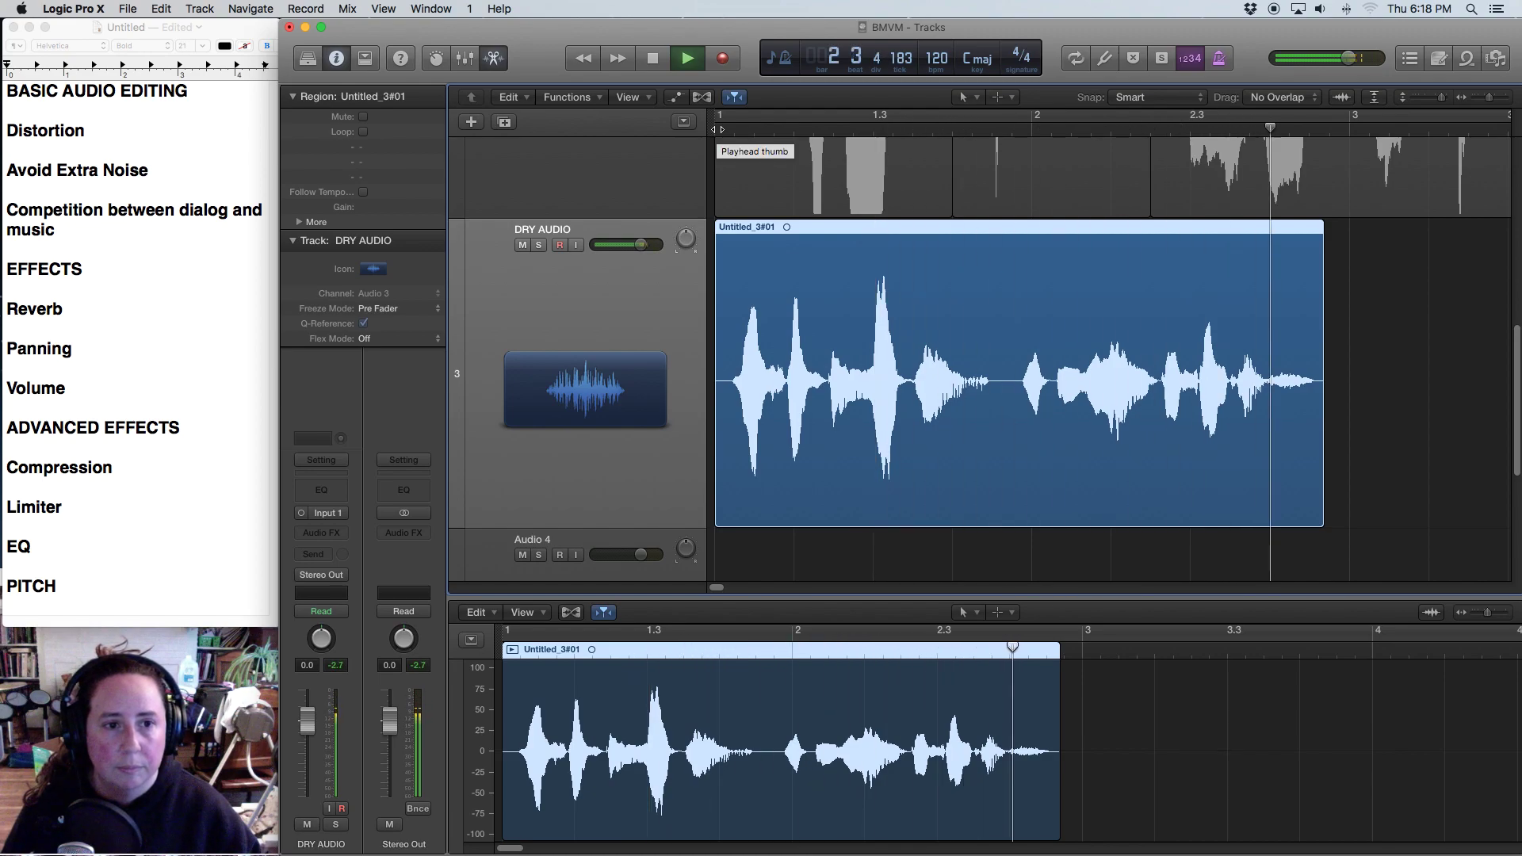
pyautogui.scroll(-1, 579, 356)
pyautogui.press('space')
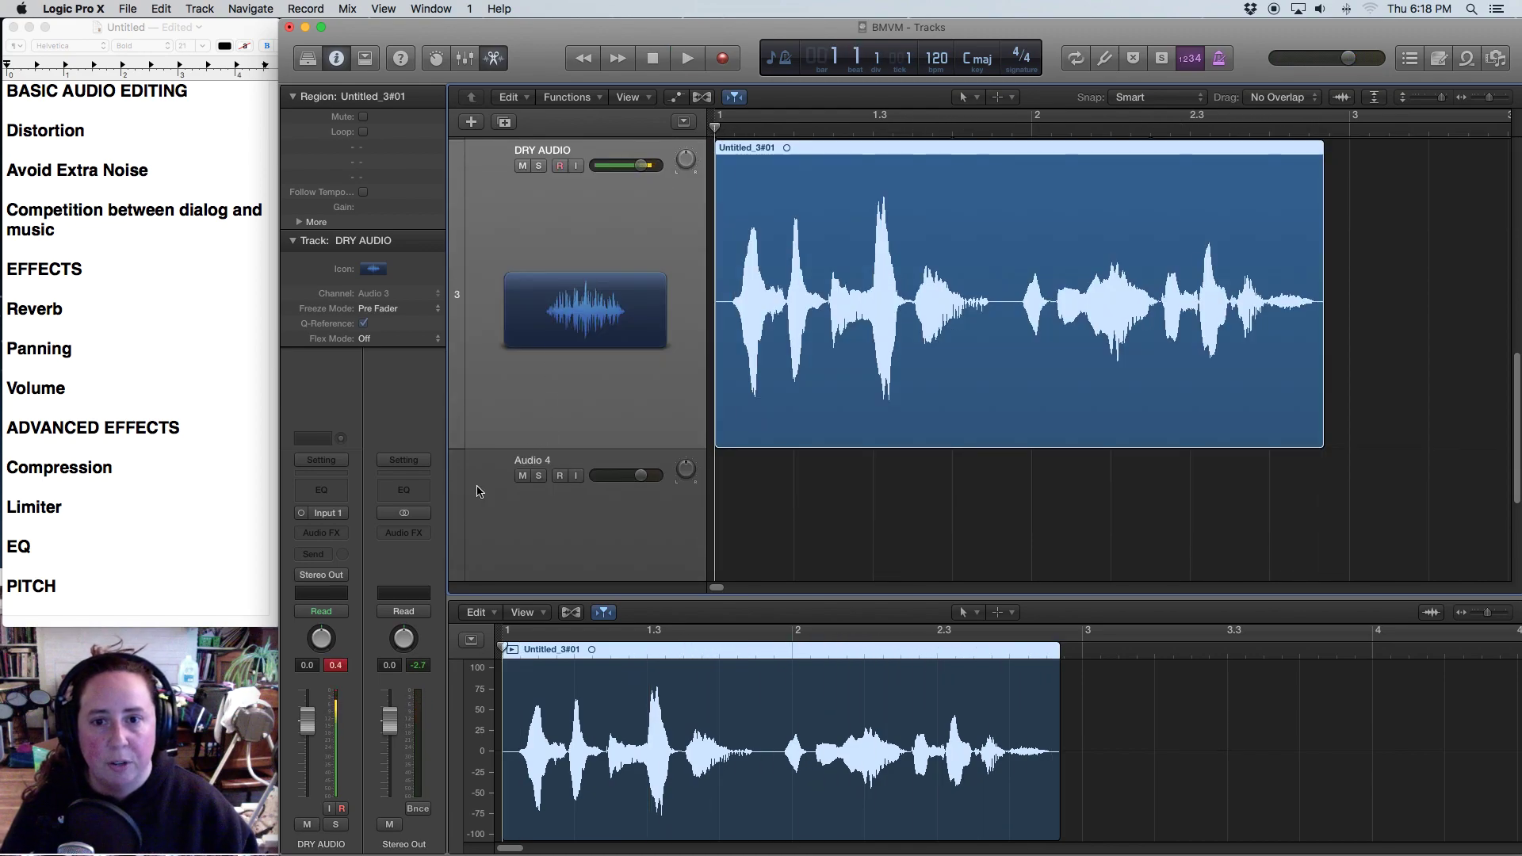
# Step: Paste a copy of the dry voice region onto Audio 4 at bar 1 and rename that track REVERB
pyautogui.click(479, 492)
pyautogui.scroll(-1, 484, 490)
pyautogui.press('super+v')
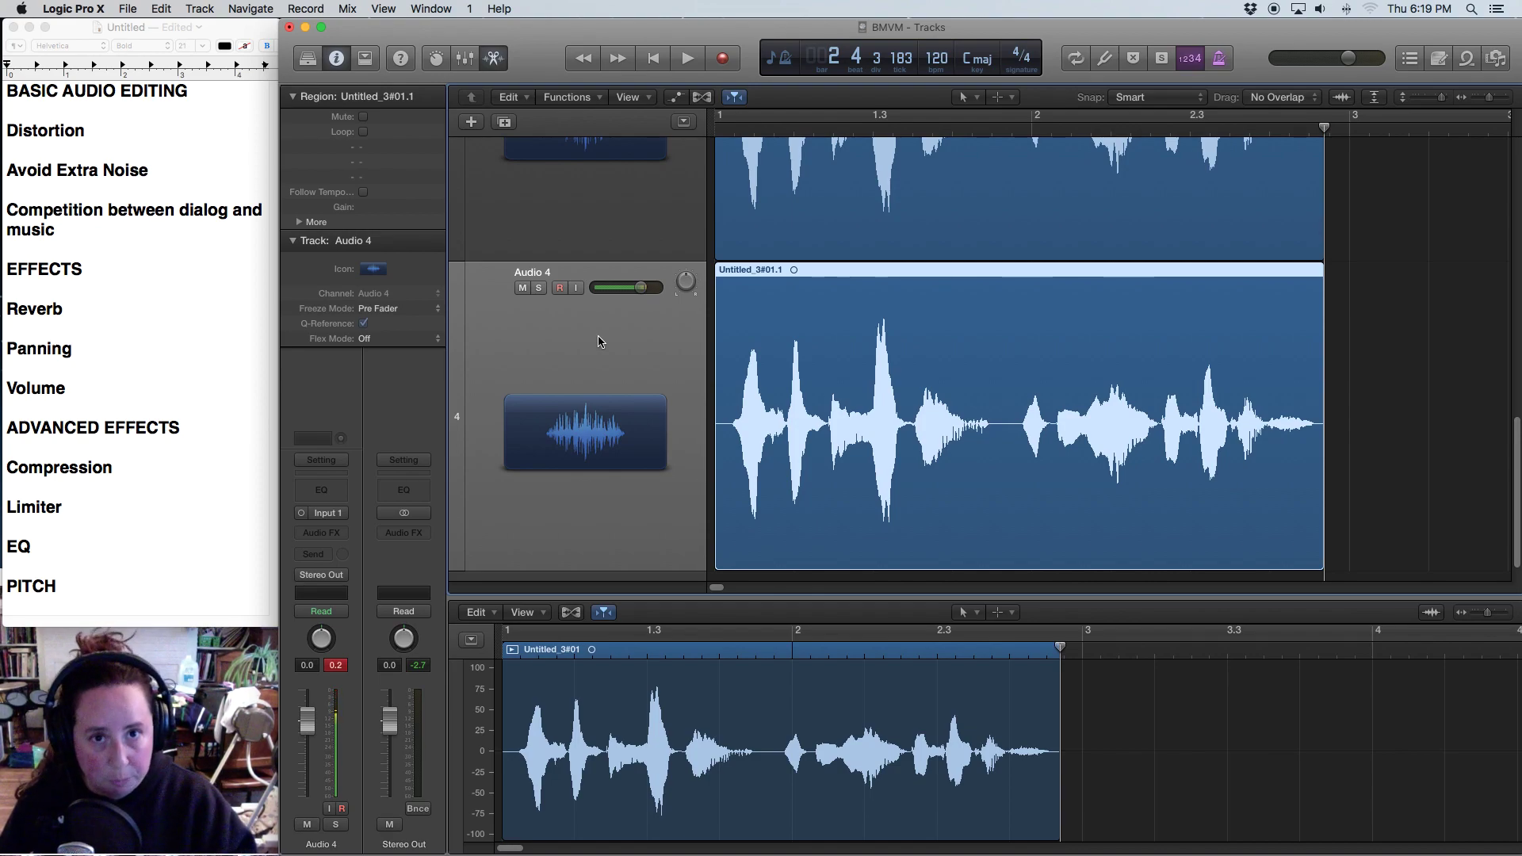
pyautogui.doubleClick(527, 273)
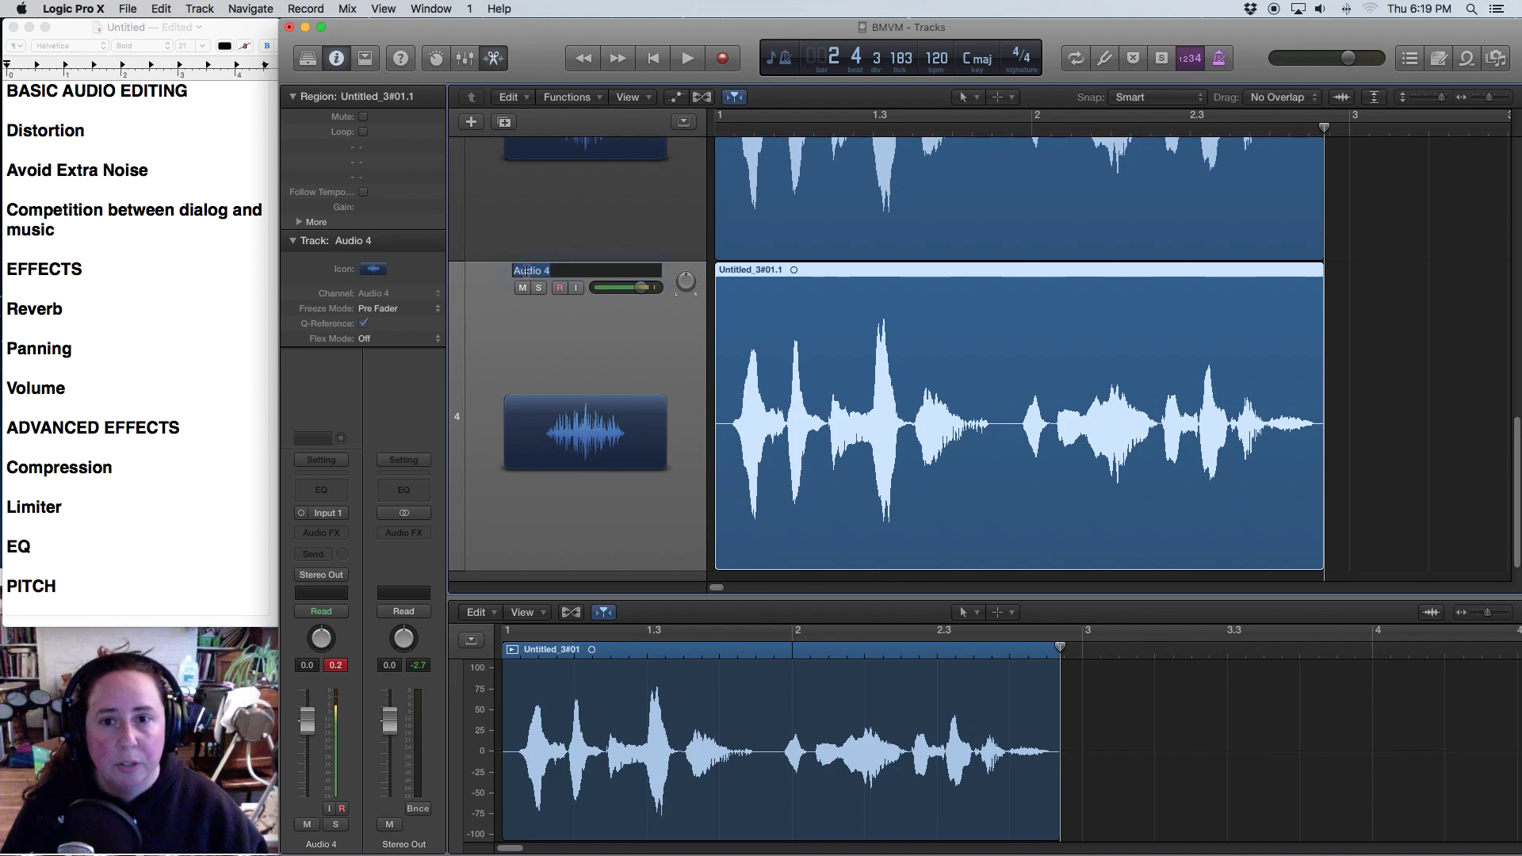
pyautogui.write('REVERB')
pyautogui.press('Return')
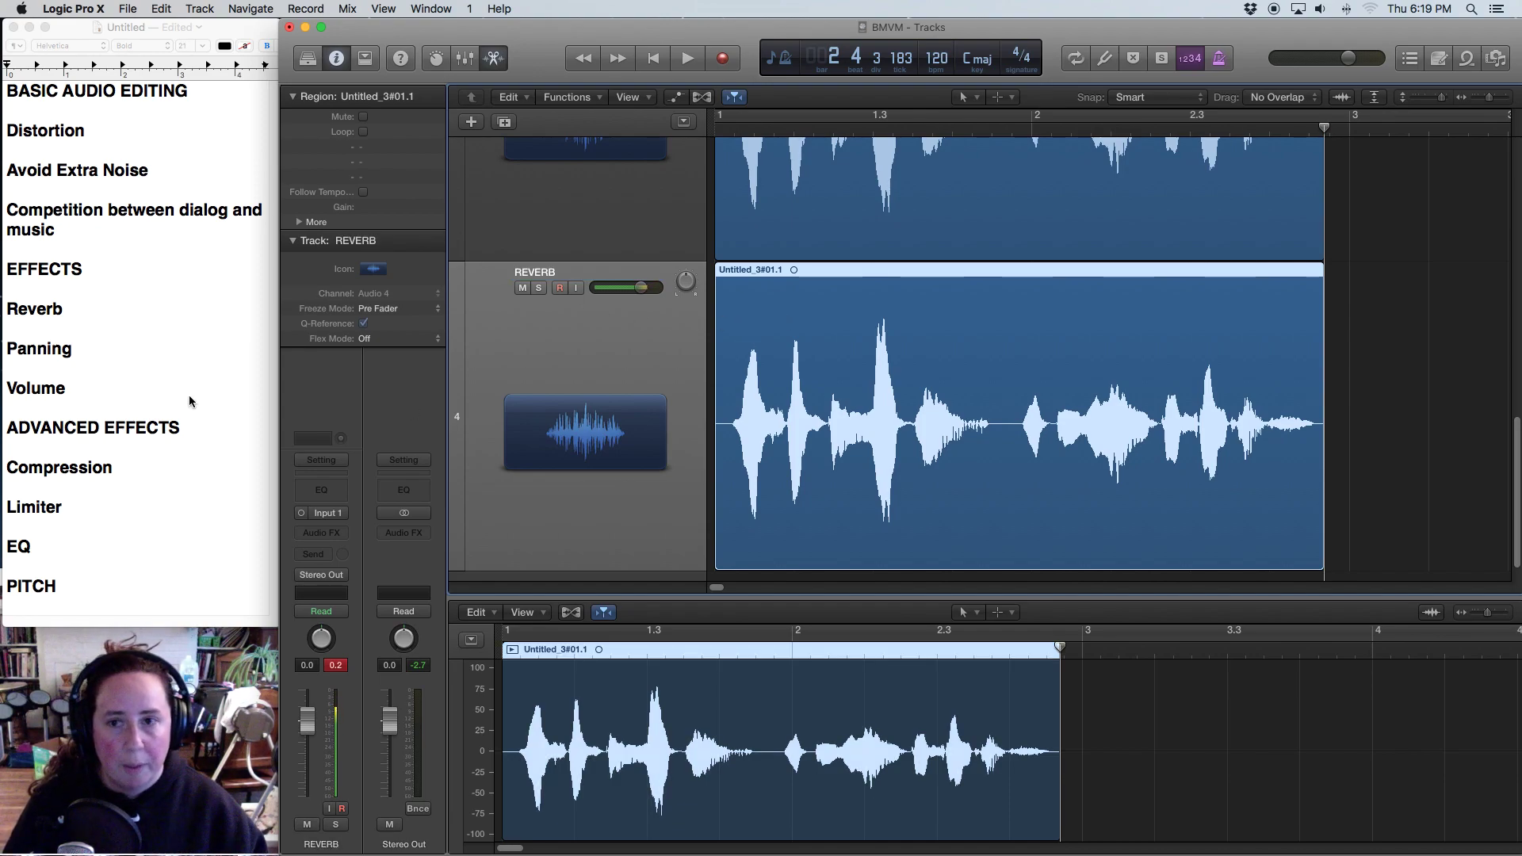
# Step: Switch to Final Cut Pro, select the Truck Horn clip near the project's end and browse the Spaces audio effects
pyautogui.moveTo(31, 297)
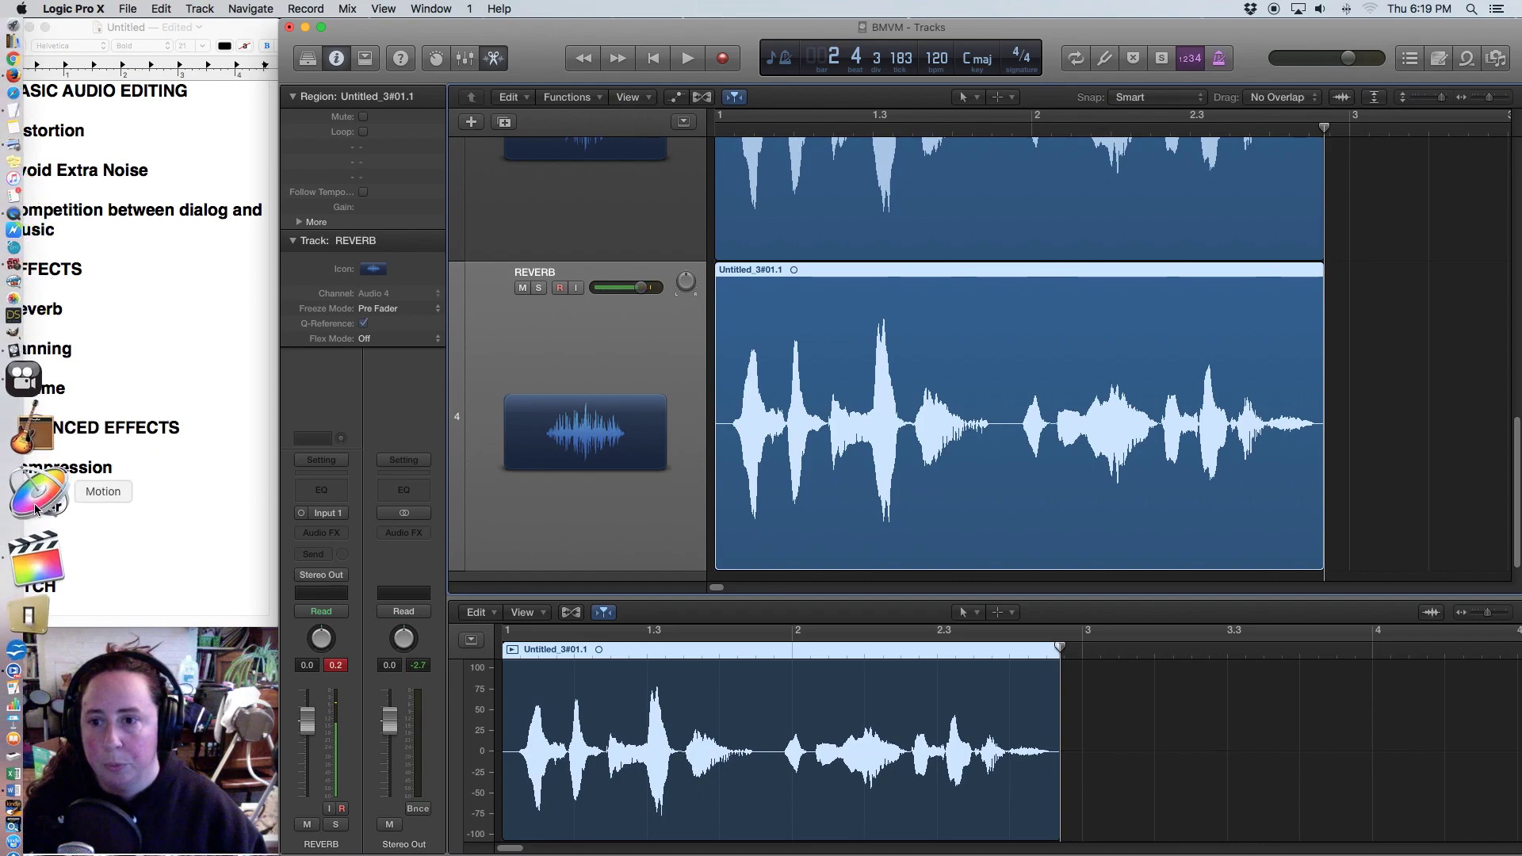
pyautogui.click(28, 522)
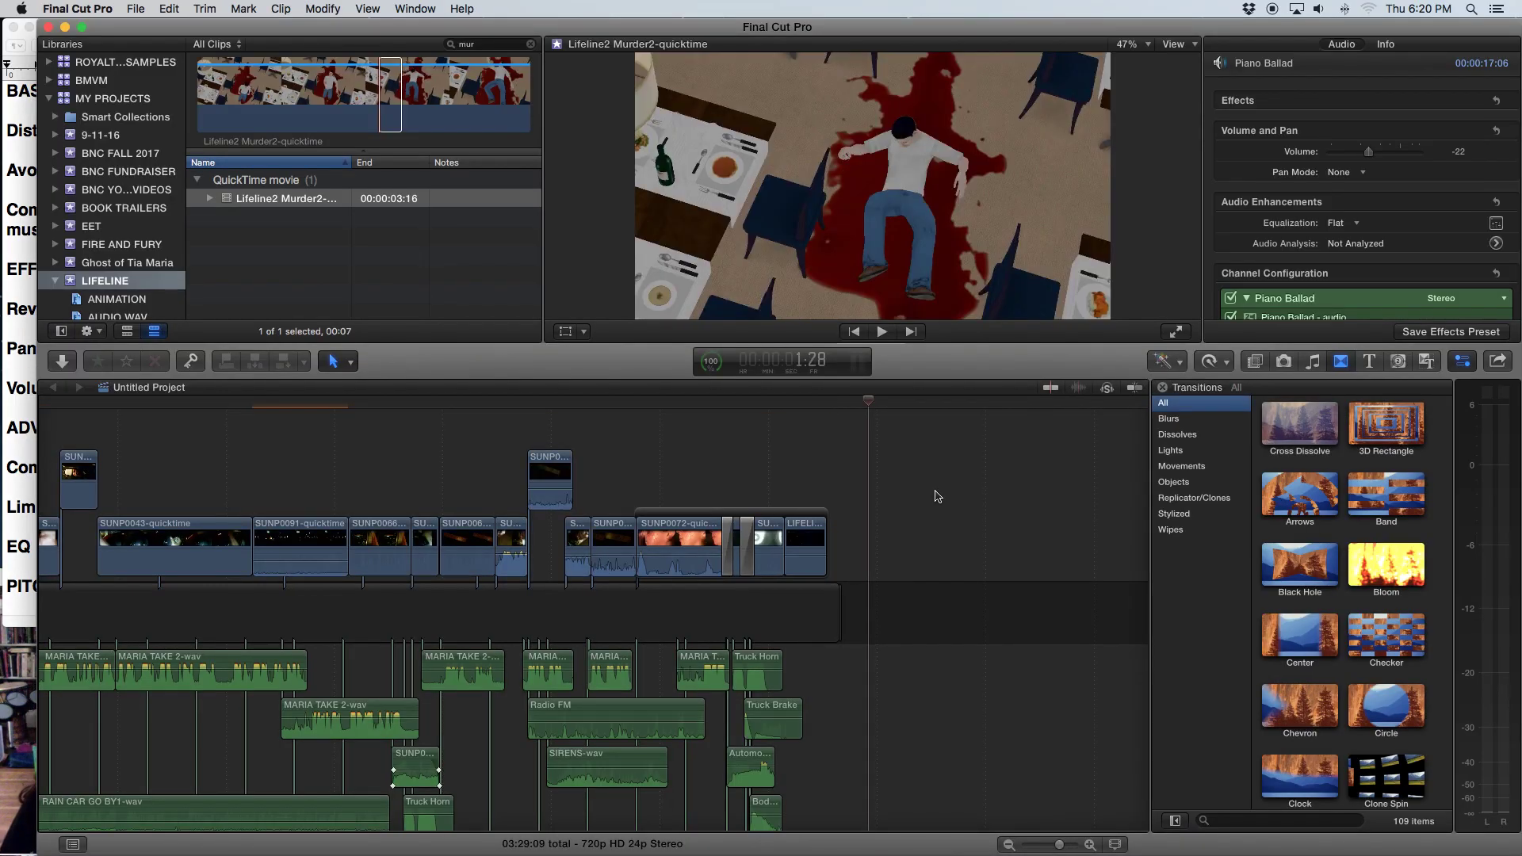
pyautogui.click(767, 663)
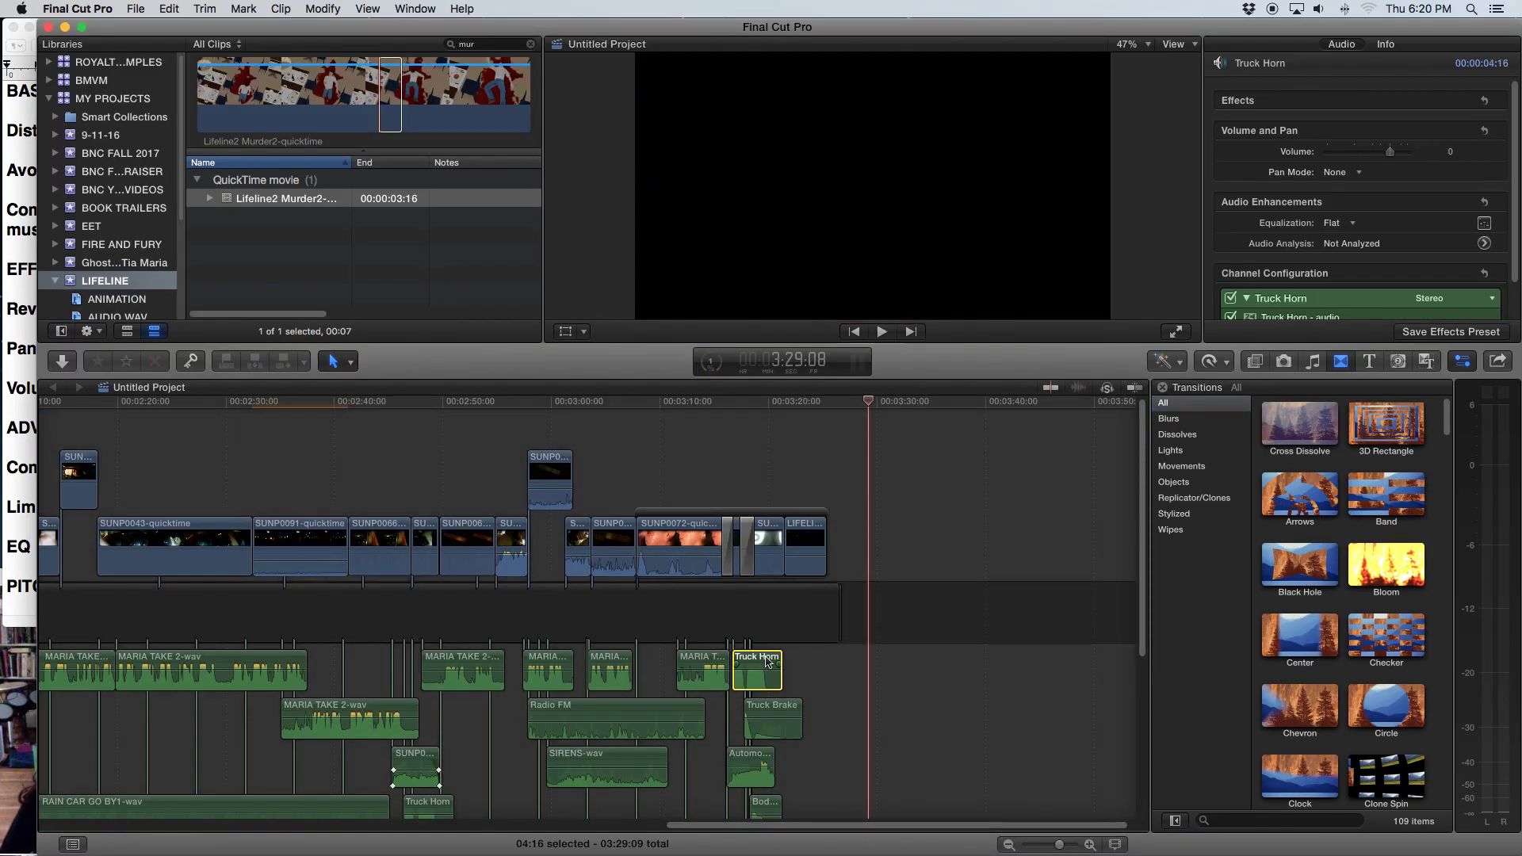
pyautogui.click(755, 402)
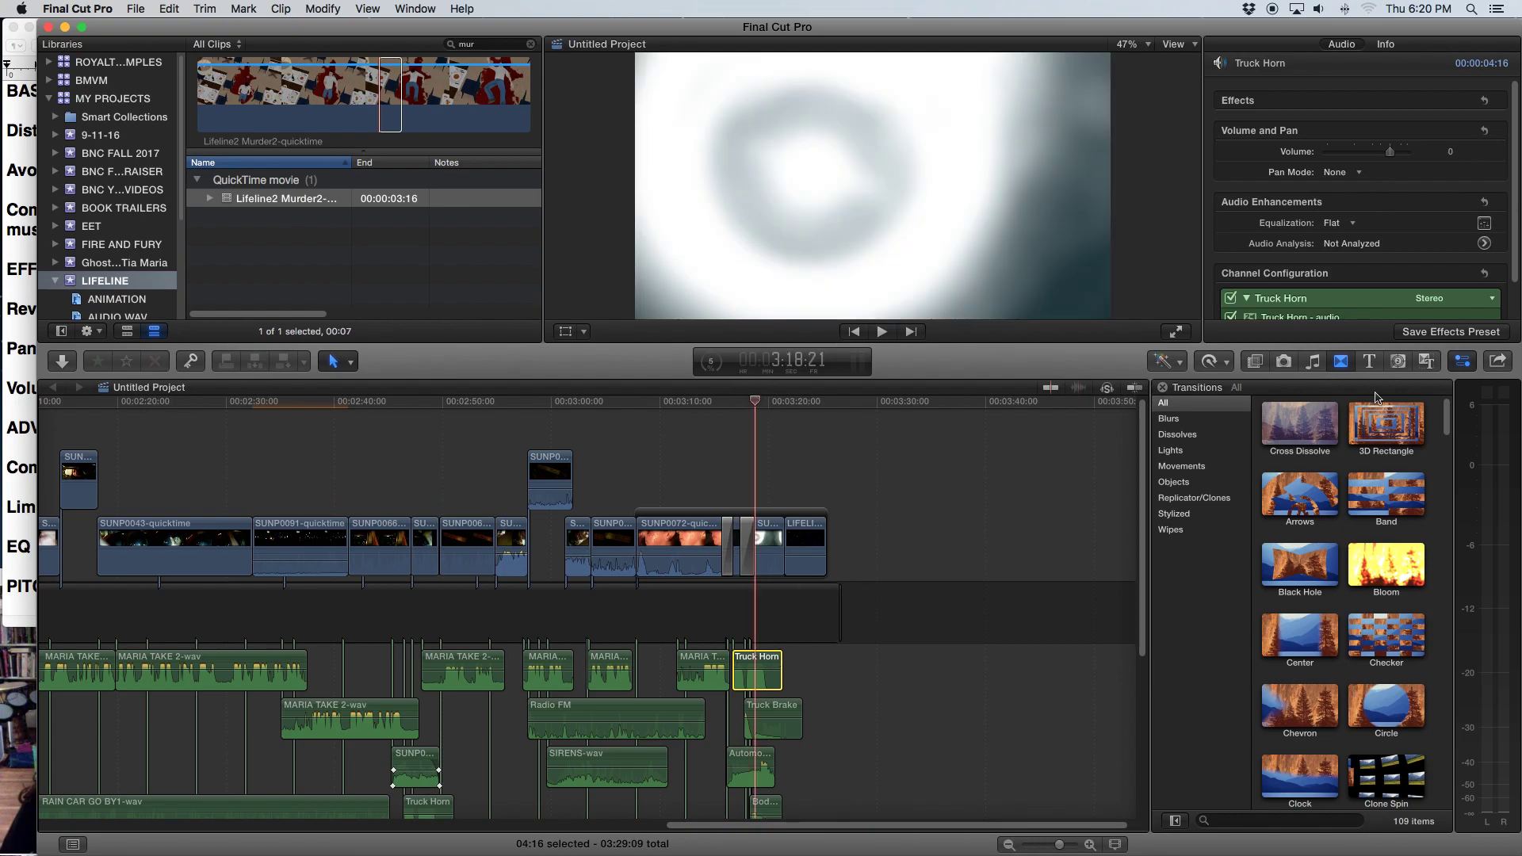
pyautogui.click(1254, 362)
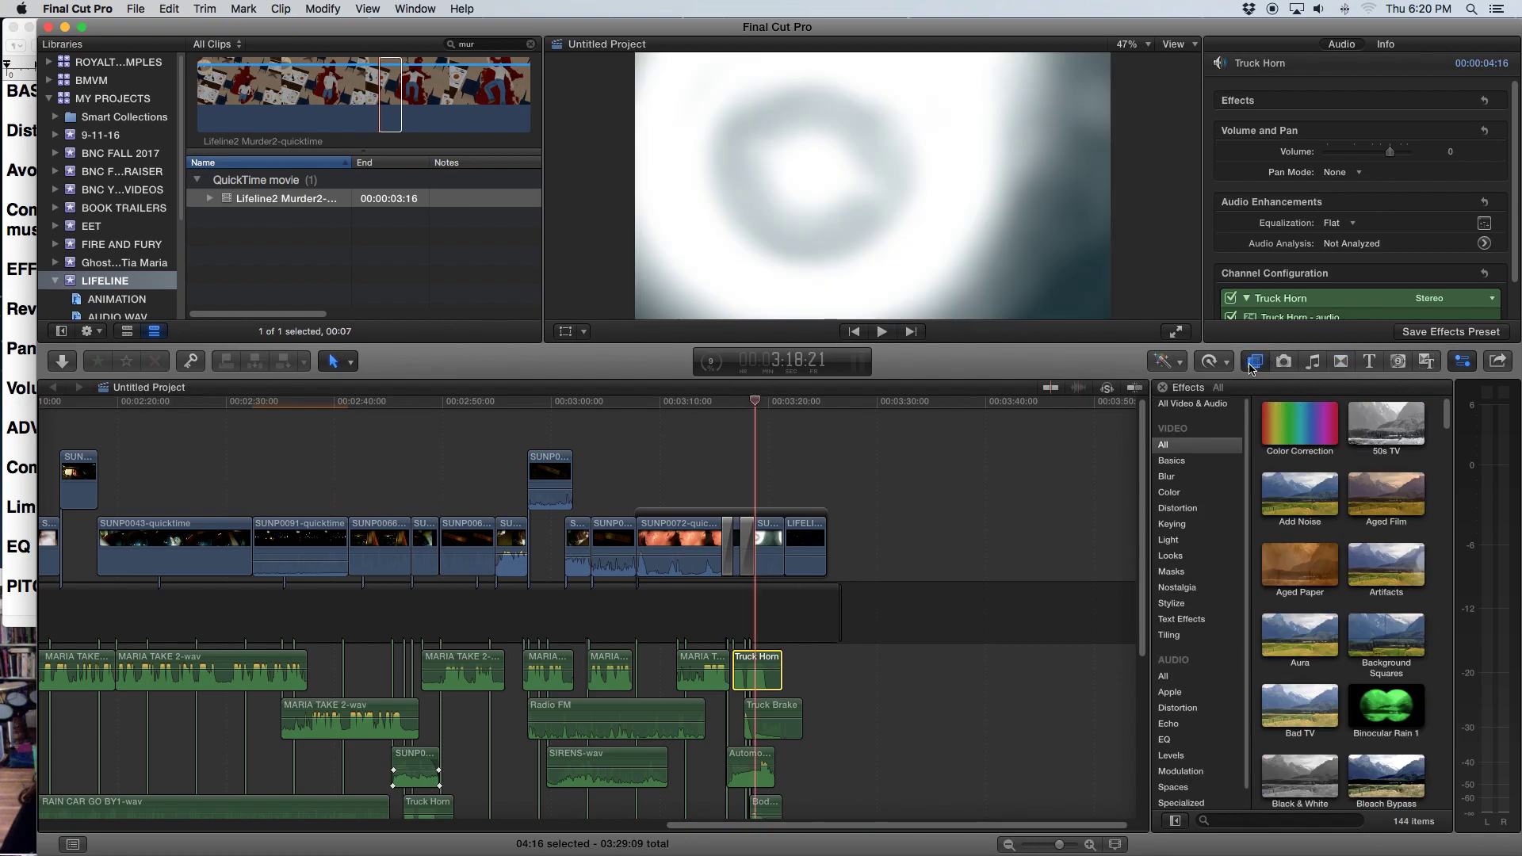
pyautogui.scroll(-1, 1220, 670)
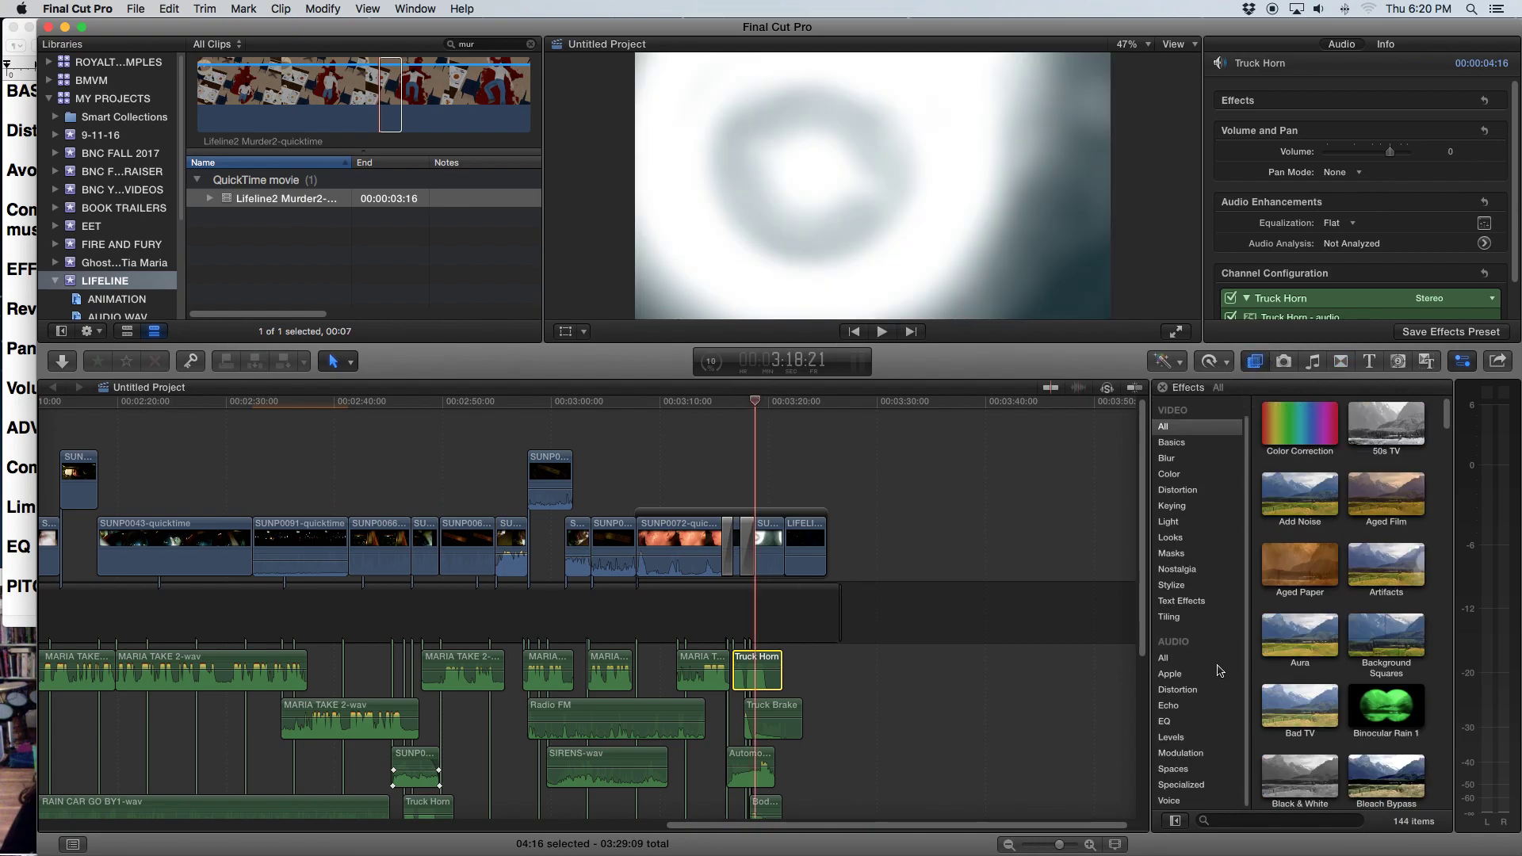
pyautogui.click(1173, 769)
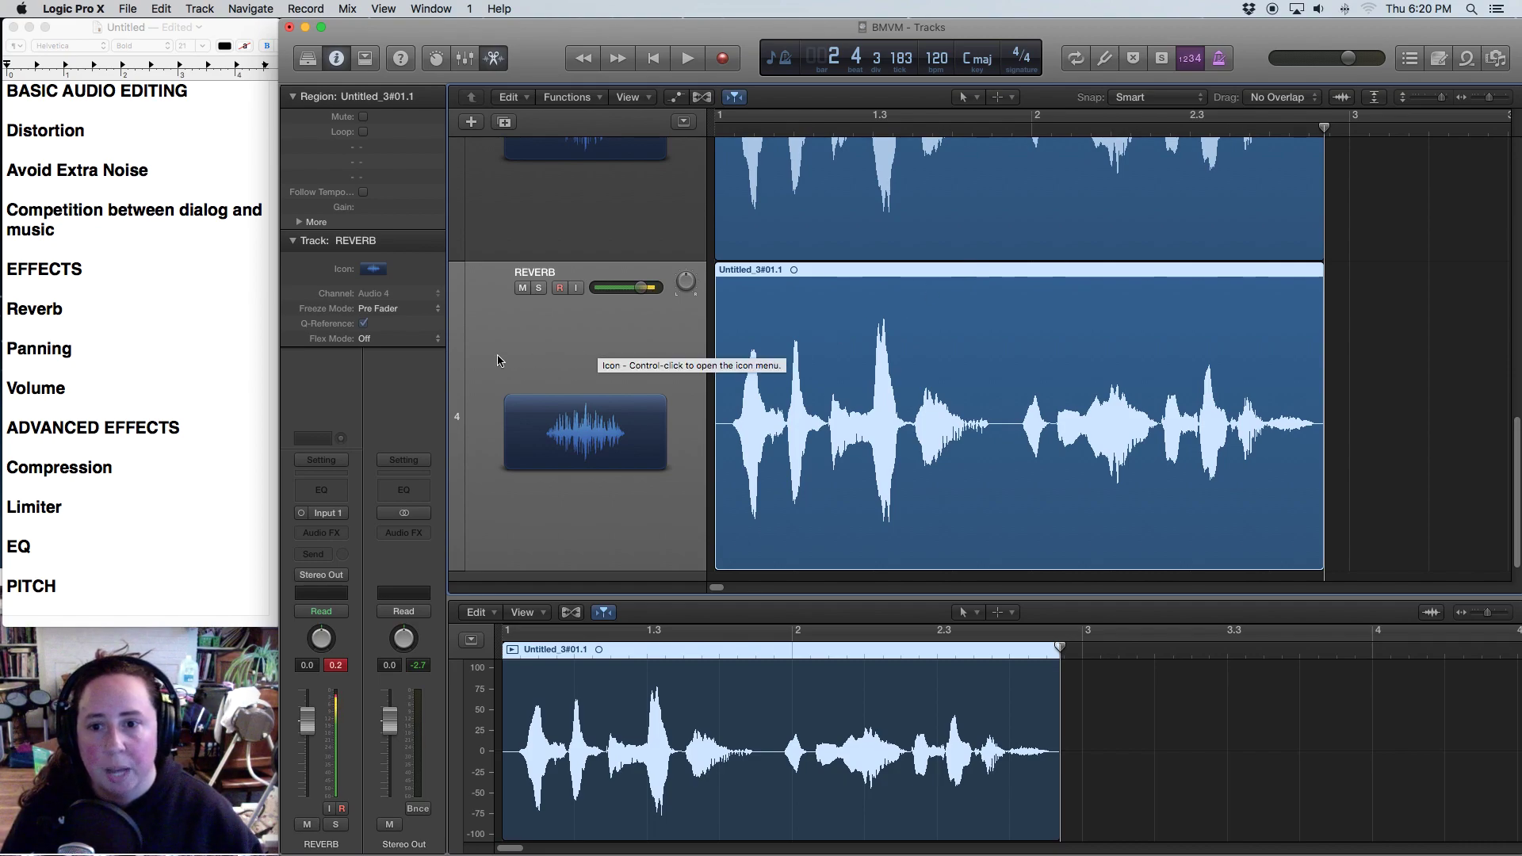
# Step: Insert the PlatinumVerb reverb as Mono->Stereo on the REVERB track in Logic Pro X and reposition its window
pyautogui.click(321, 533)
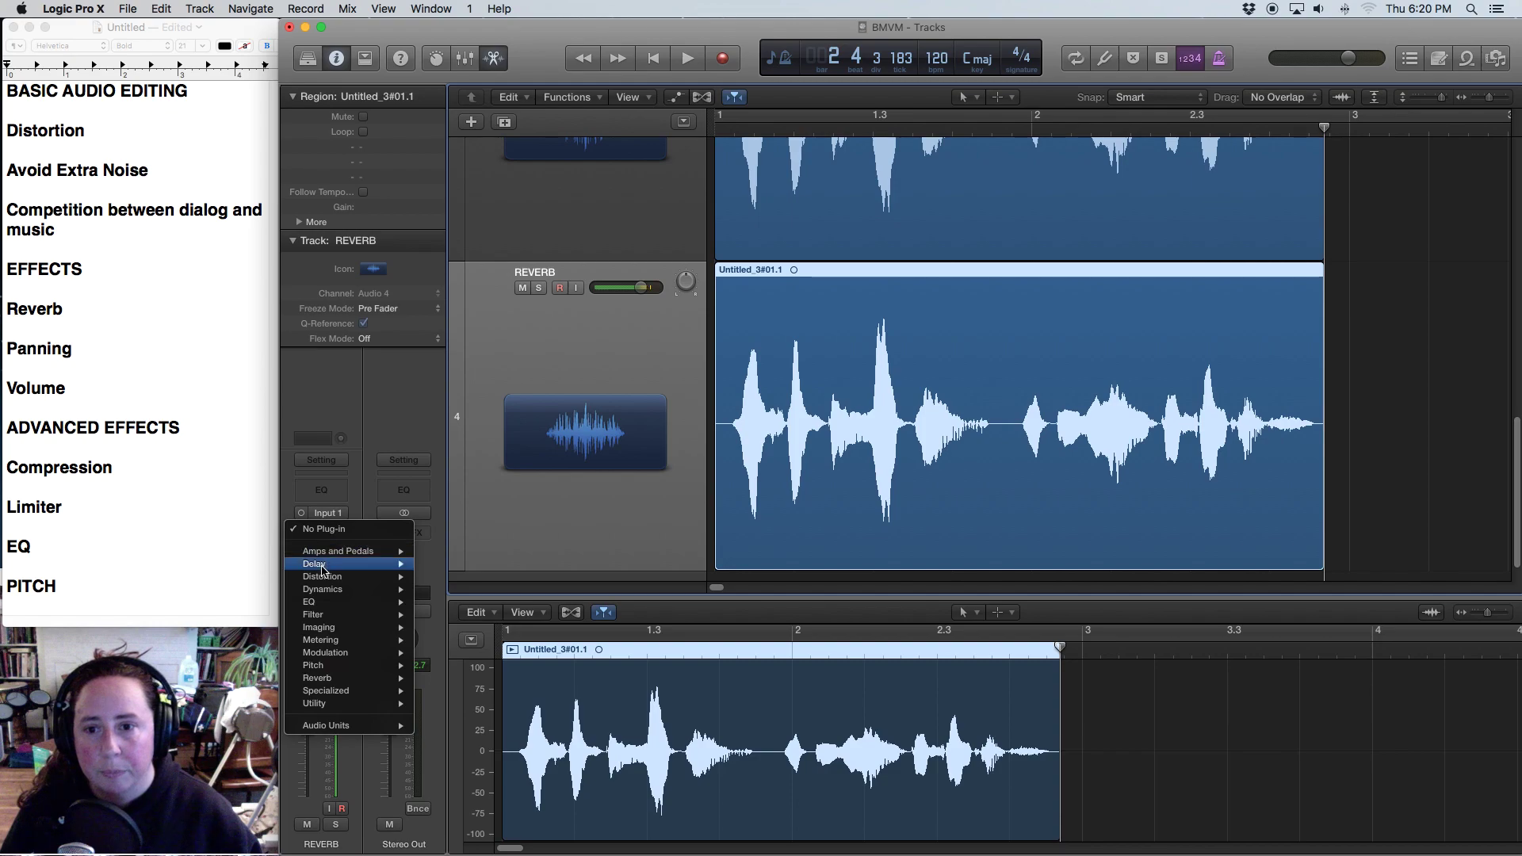
pyautogui.moveTo(317, 678)
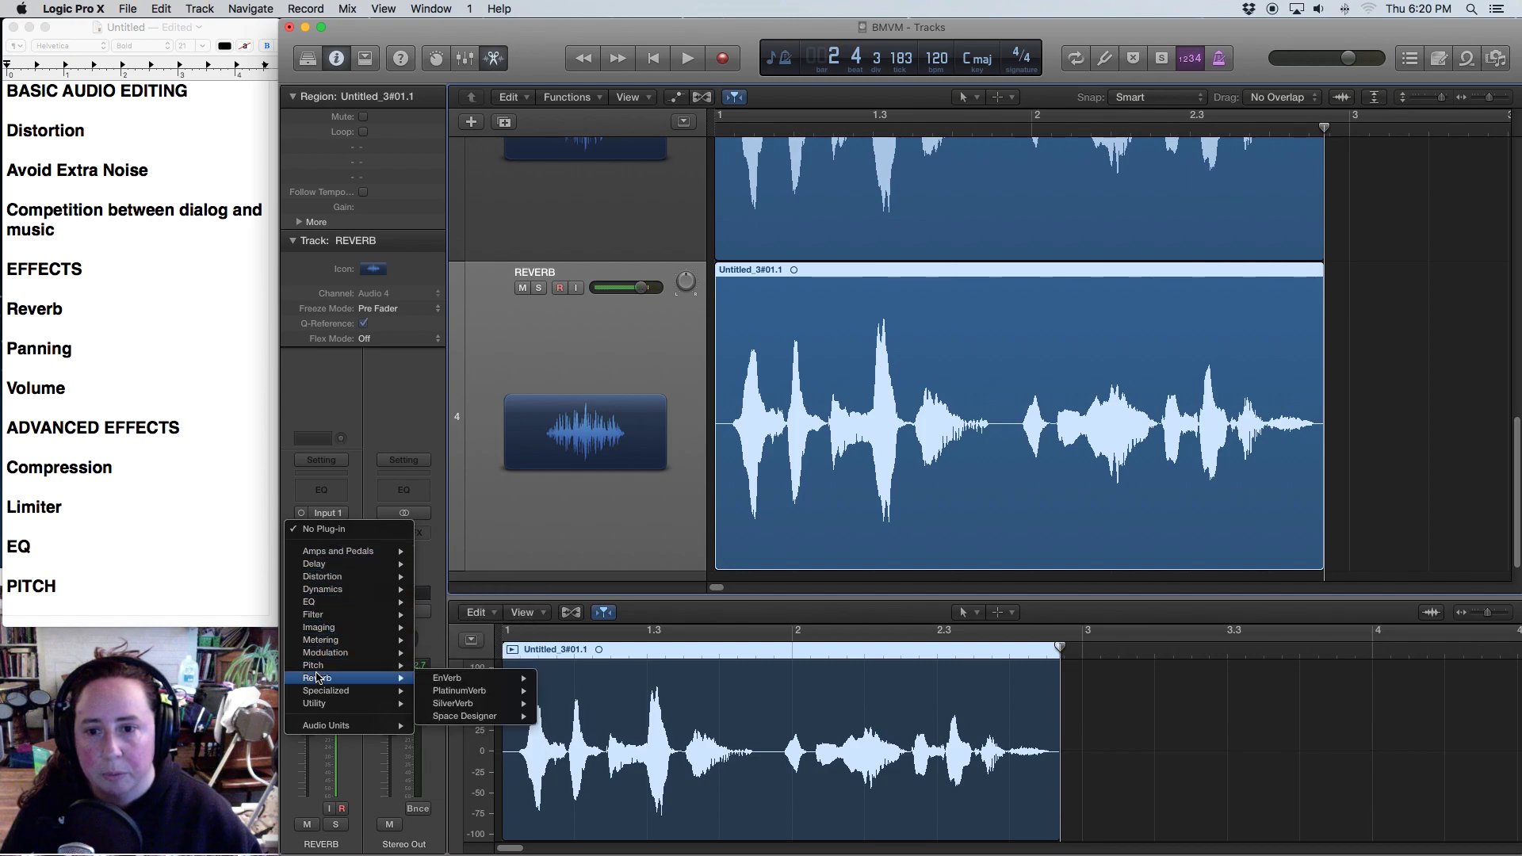
pyautogui.moveTo(452, 692)
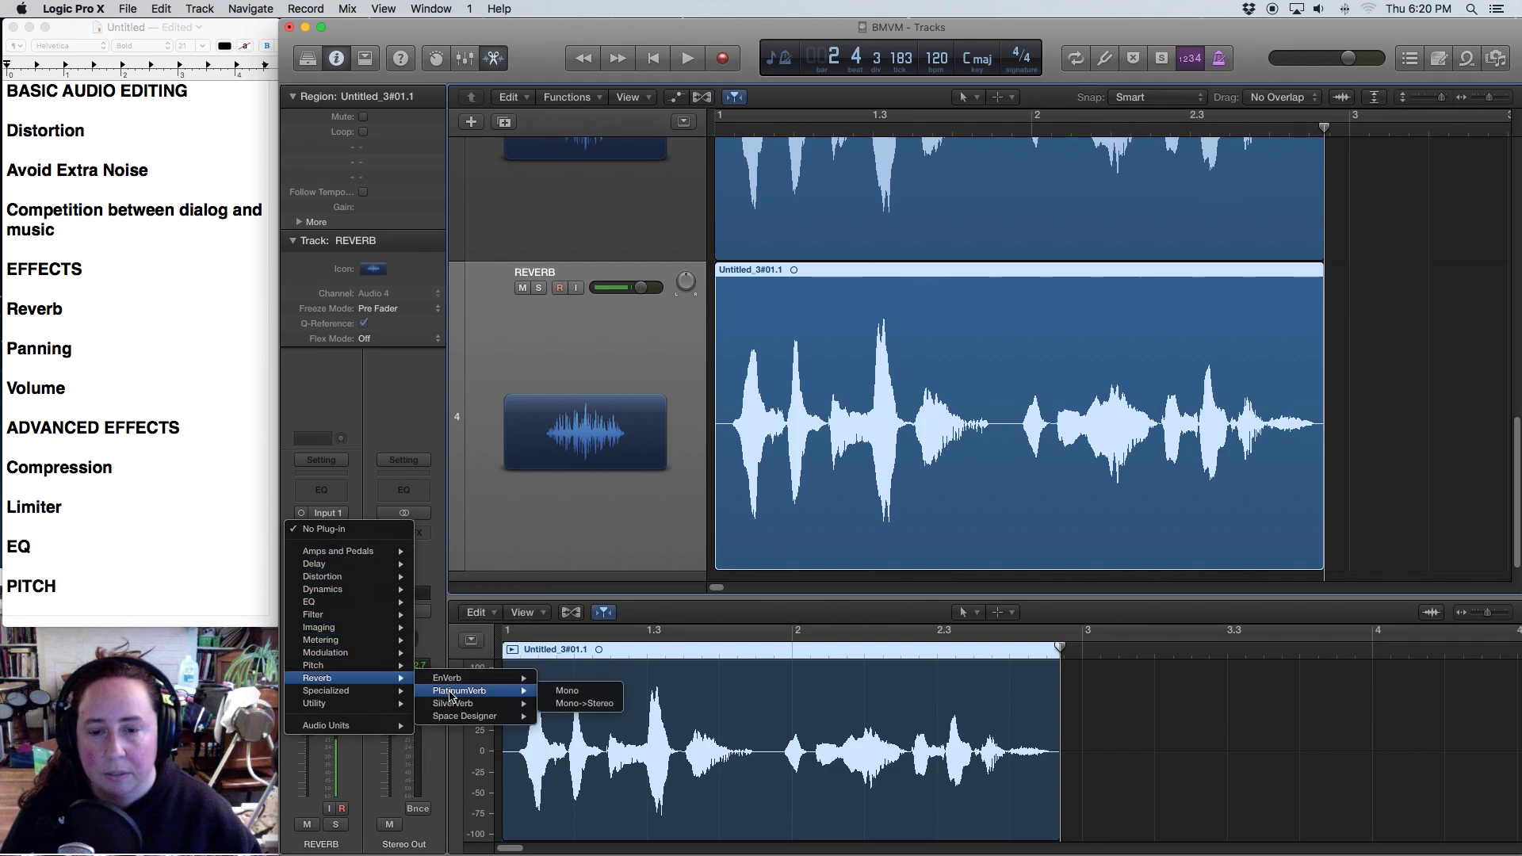
pyautogui.click(583, 705)
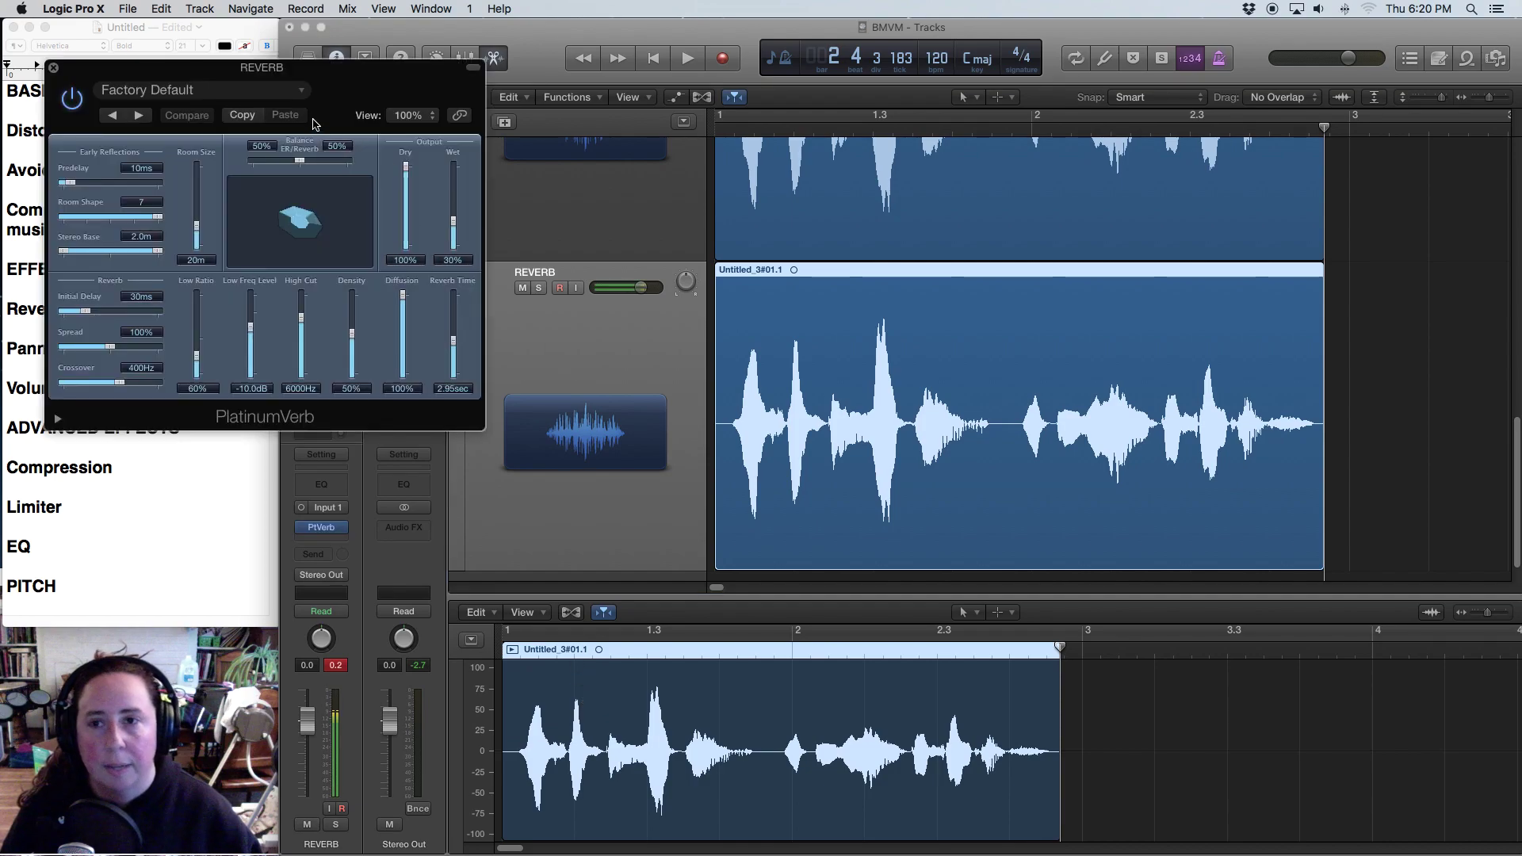
pyautogui.moveTo(316, 68); pyautogui.dragTo(374, 135)
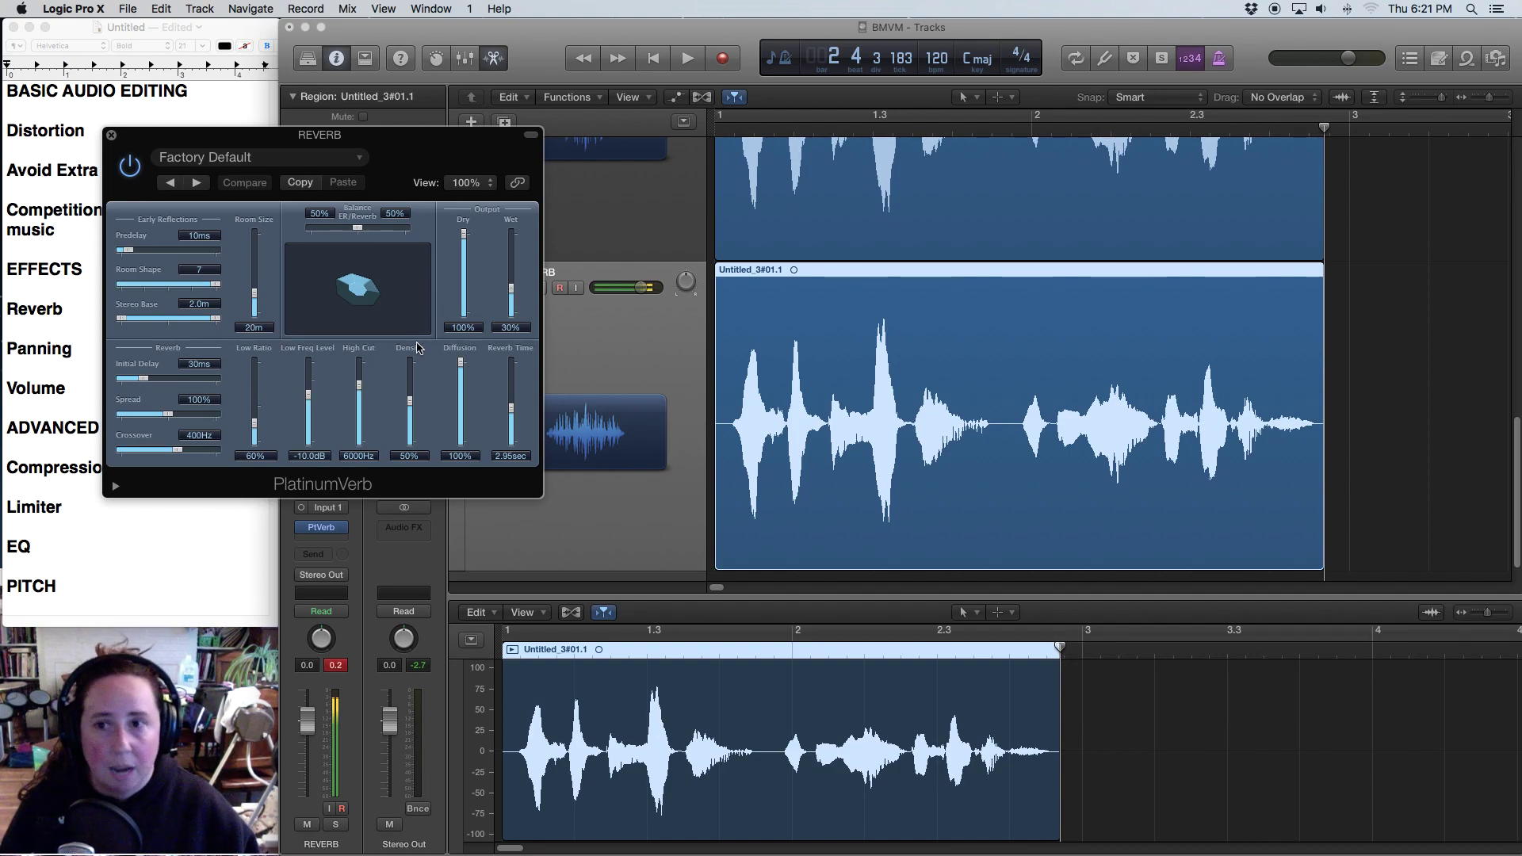
# Step: Load the Church preset in PlatinumVerb and raise the Wet output to 90%
pyautogui.click(330, 163)
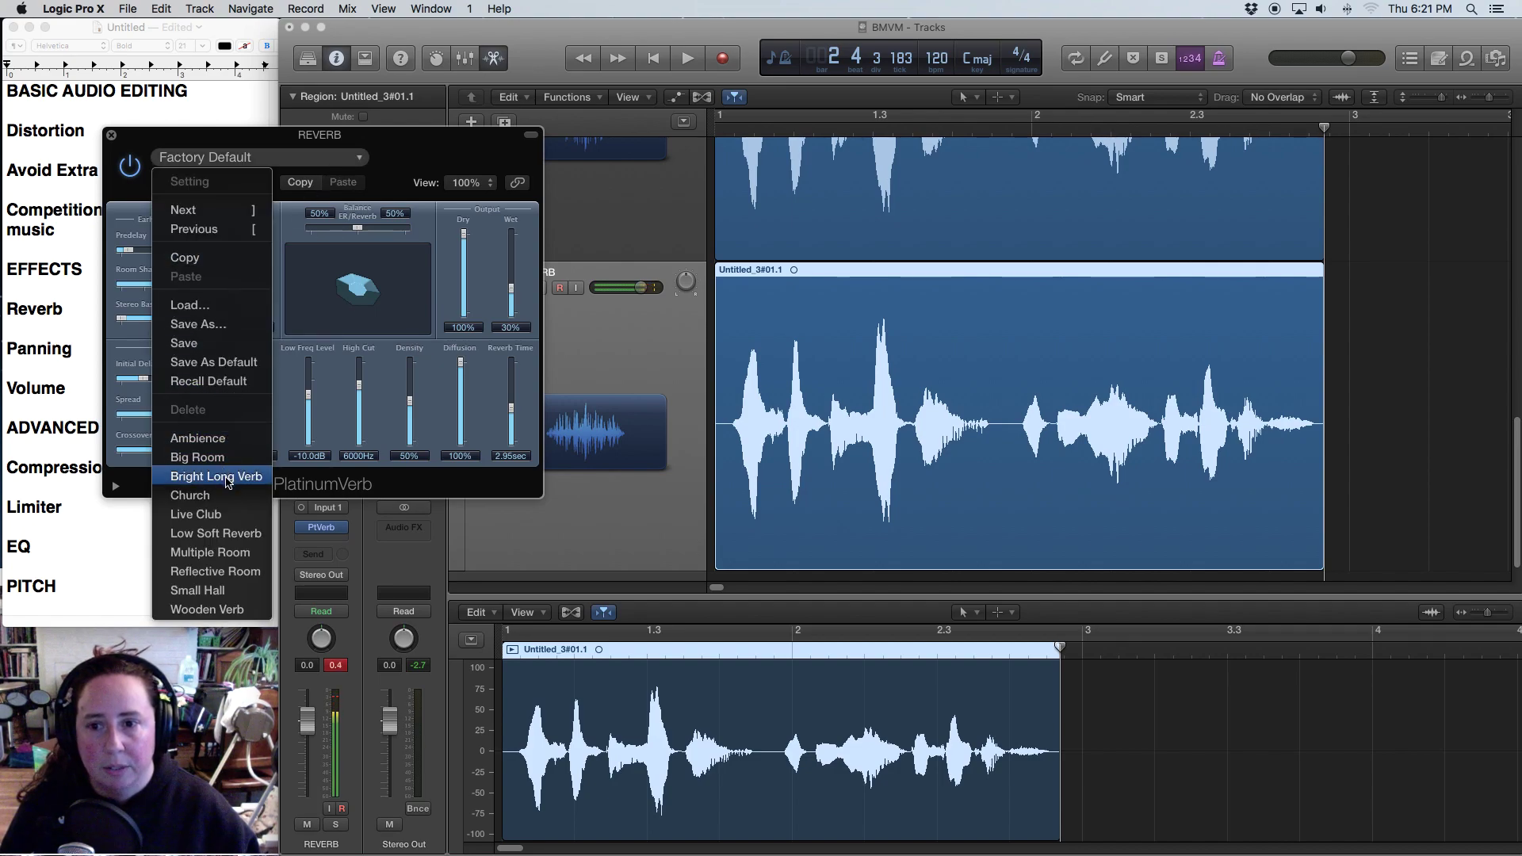
pyautogui.click(222, 495)
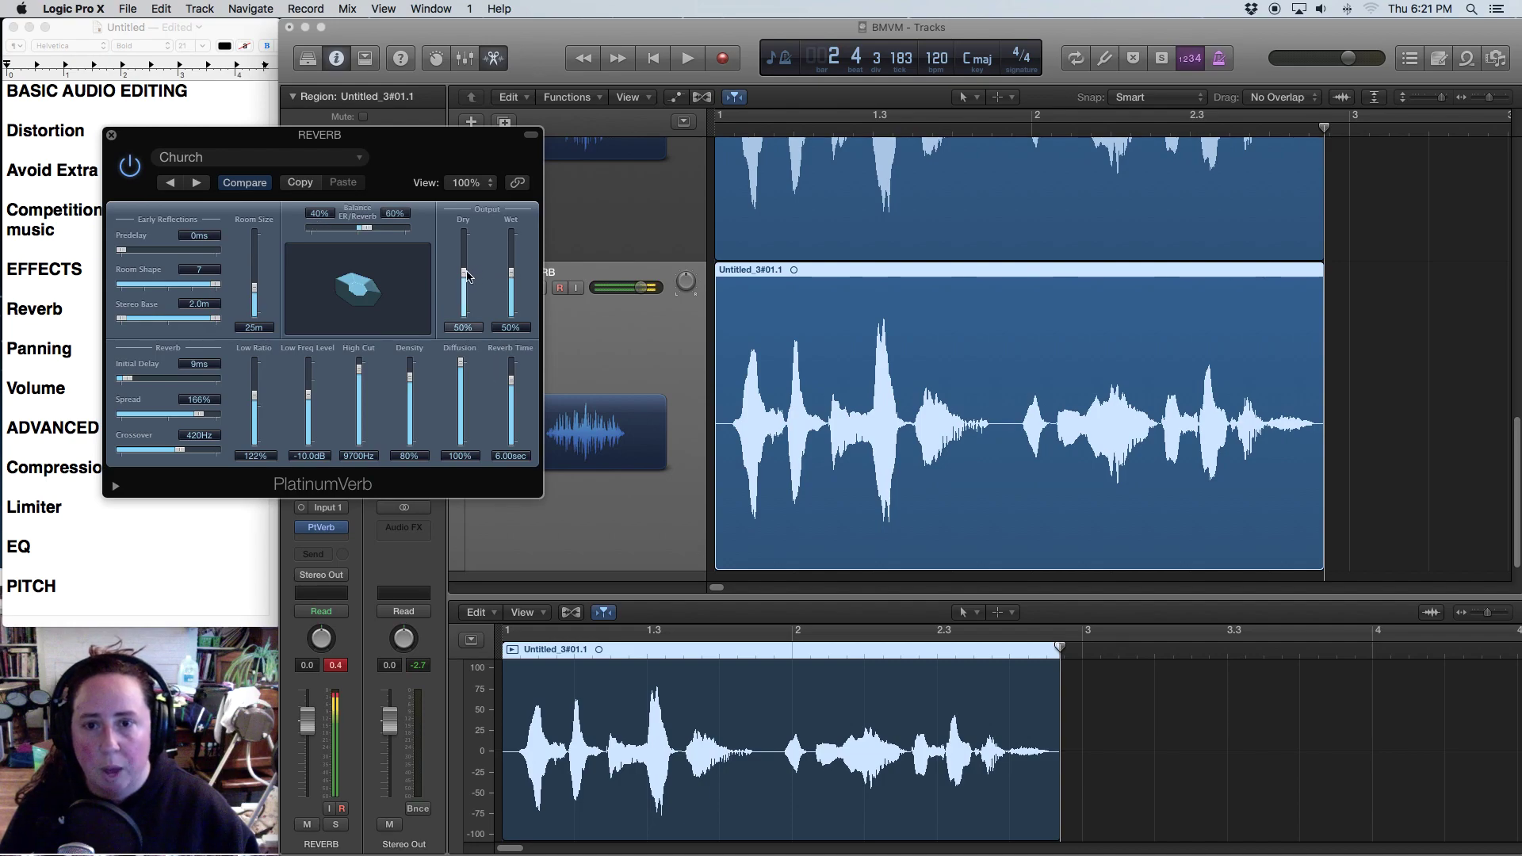
pyautogui.moveTo(512, 273); pyautogui.dragTo(525, 242)
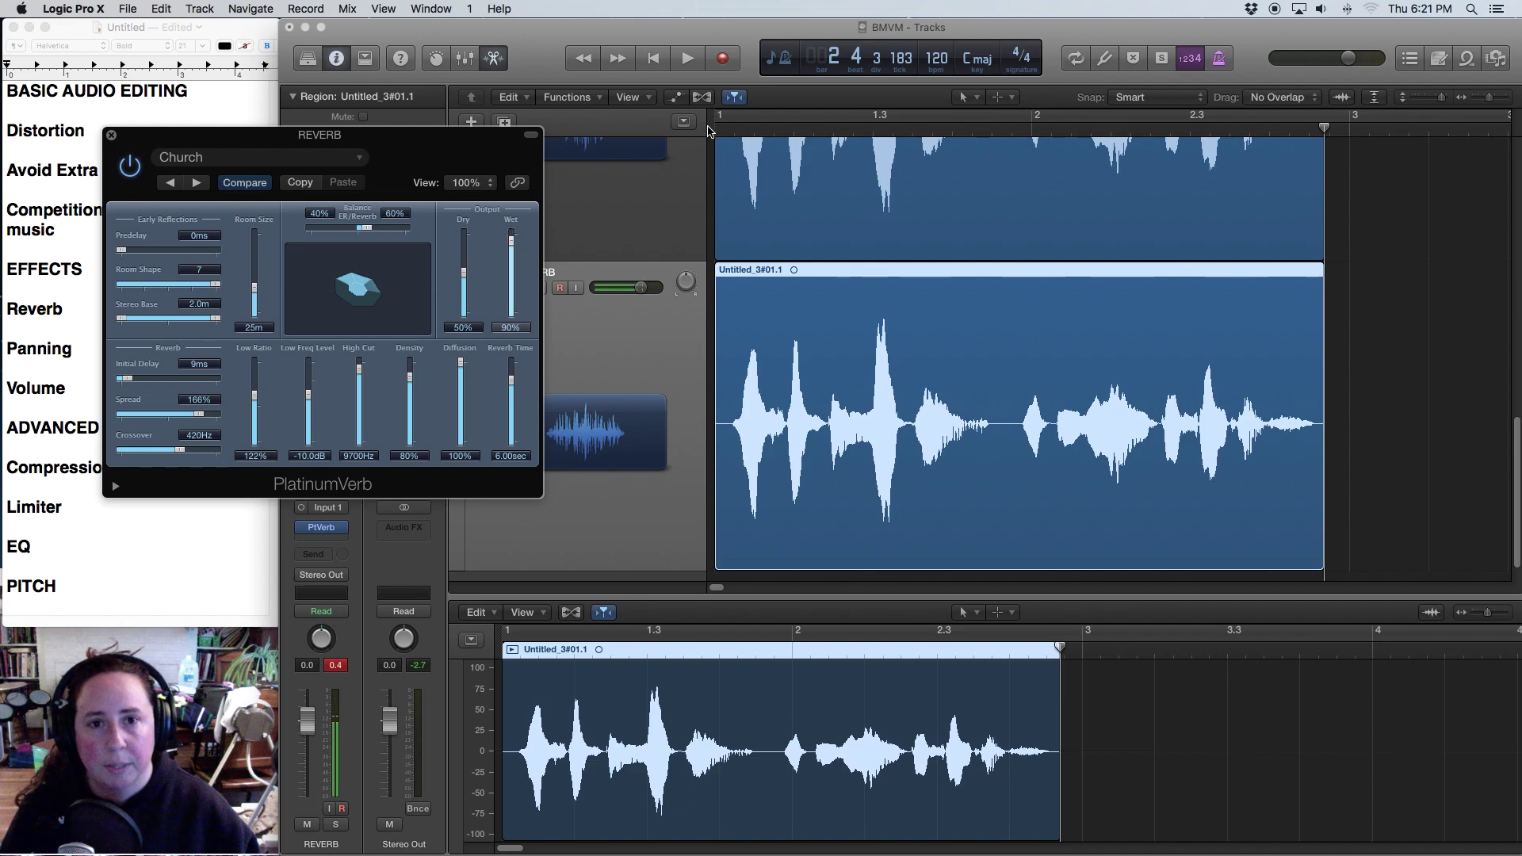
# Step: Solo the REVERB track and play its region from the start to hear the Church reverb
pyautogui.click(585, 243)
pyautogui.scroll(-3, 703, 339)
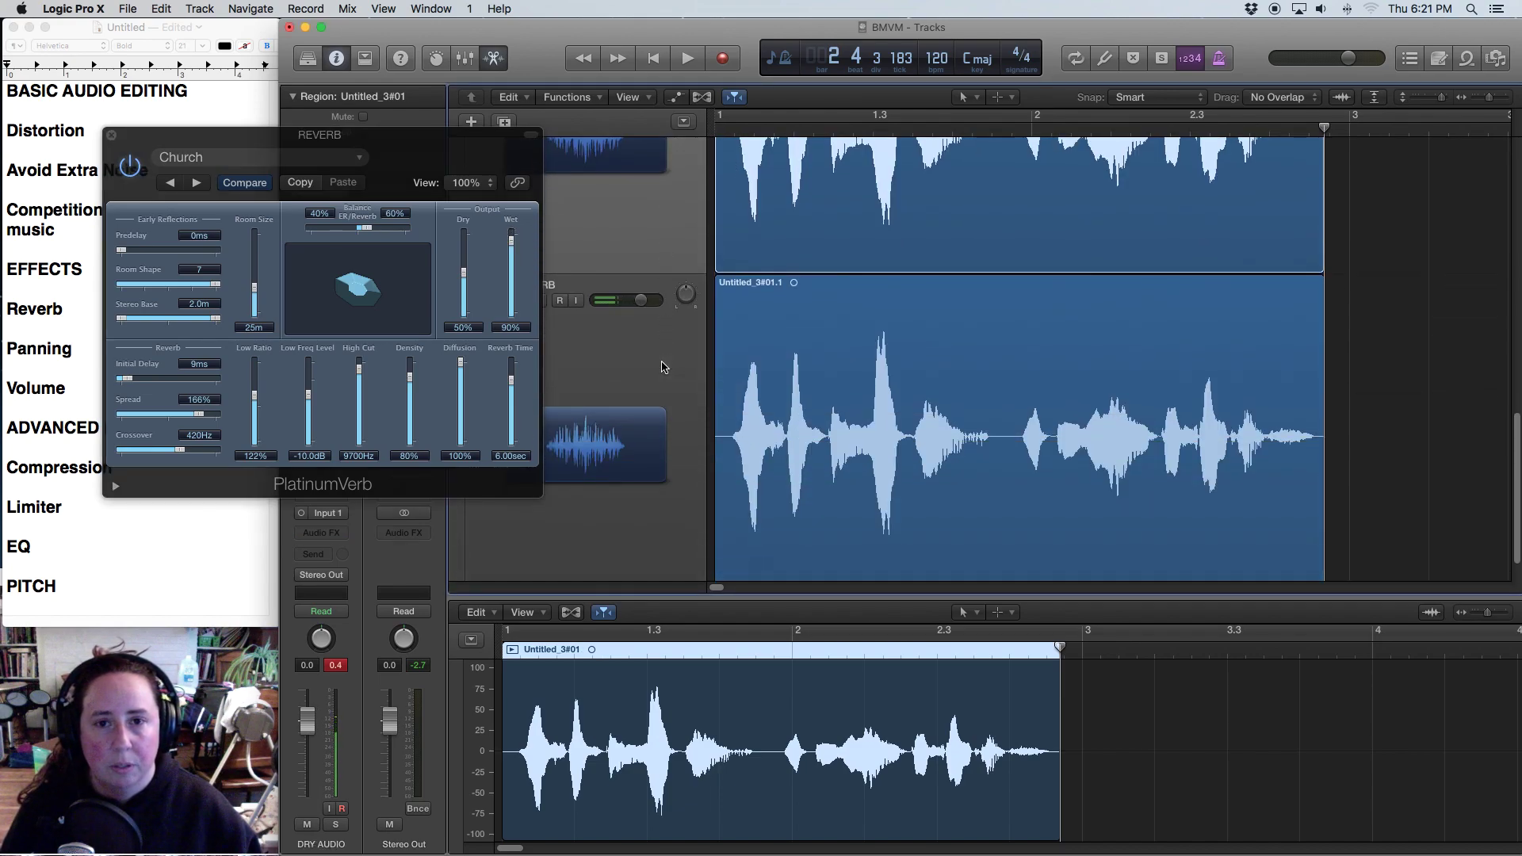
pyautogui.moveTo(530, 165); pyautogui.dragTo(379, 210)
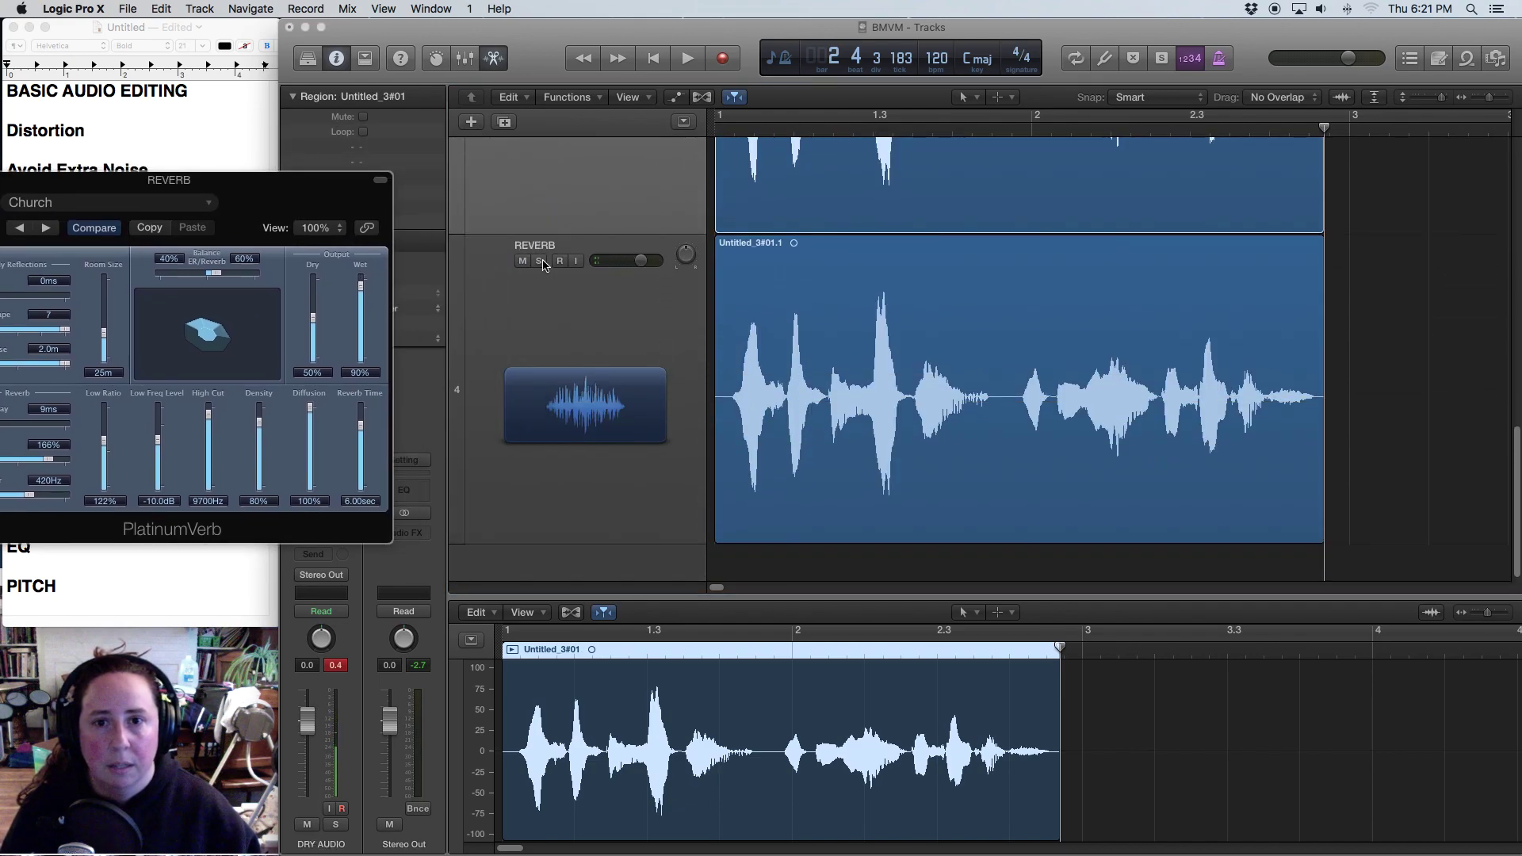
pyautogui.click(540, 261)
pyautogui.click(718, 132)
pyautogui.press('space')
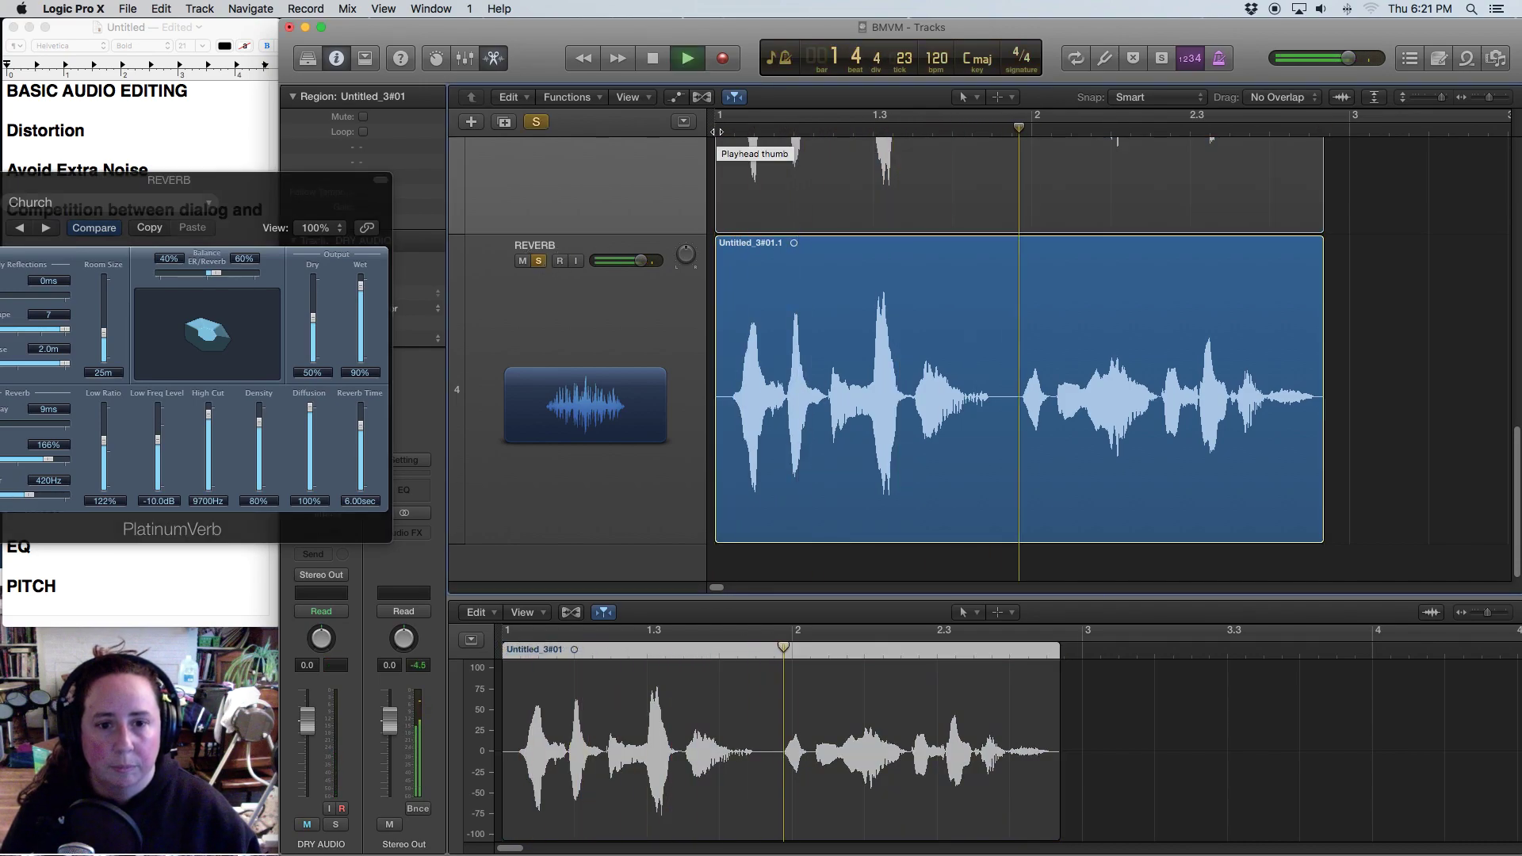
pyautogui.press('space')
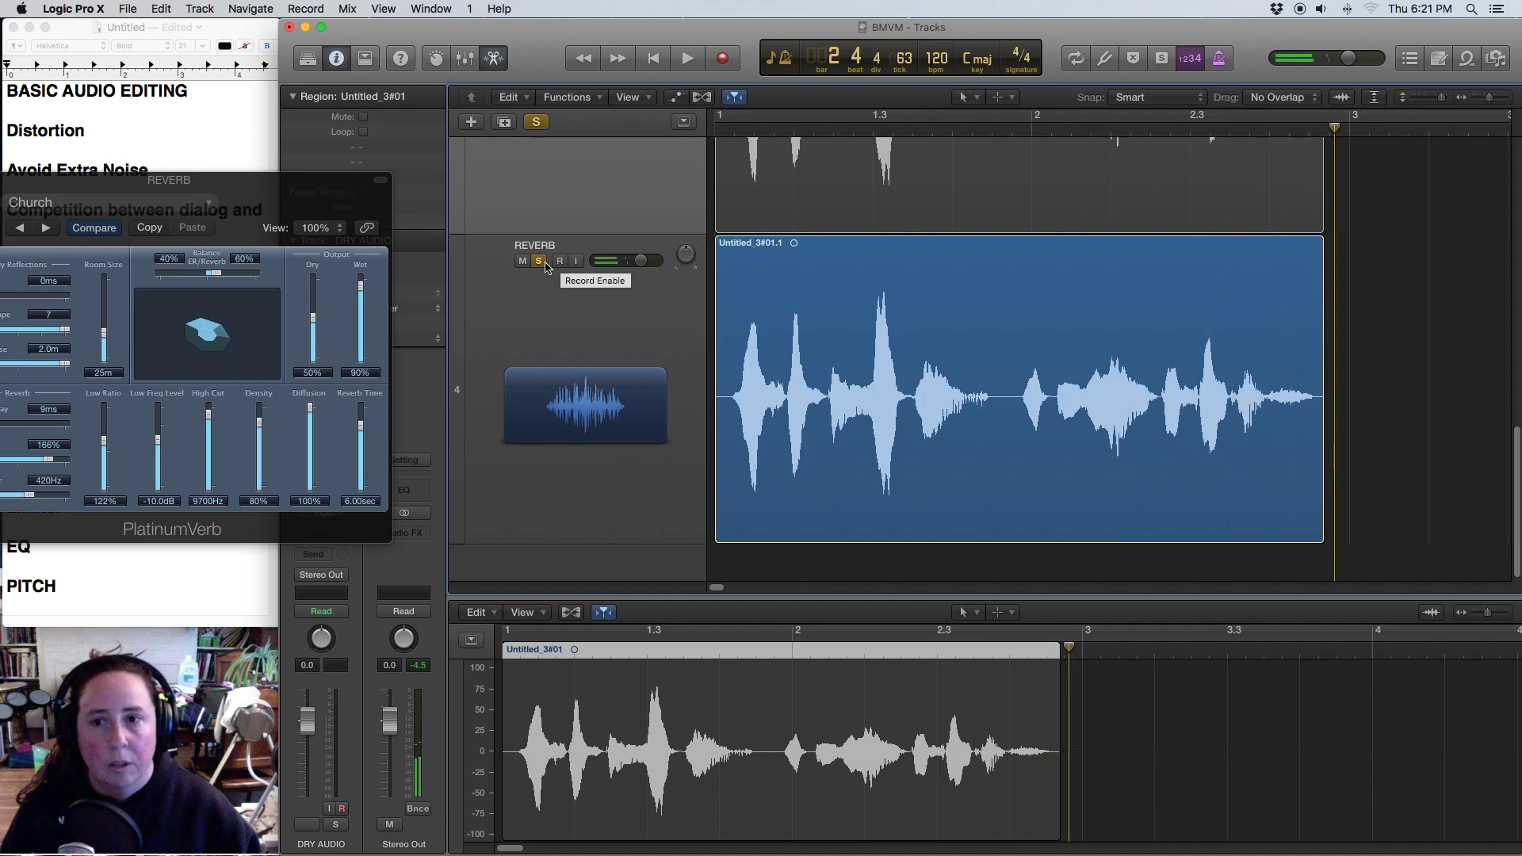
# Step: Reposition the PlatinumVerb window over the notes and close it
pyautogui.moveTo(249, 191); pyautogui.dragTo(344, 151)
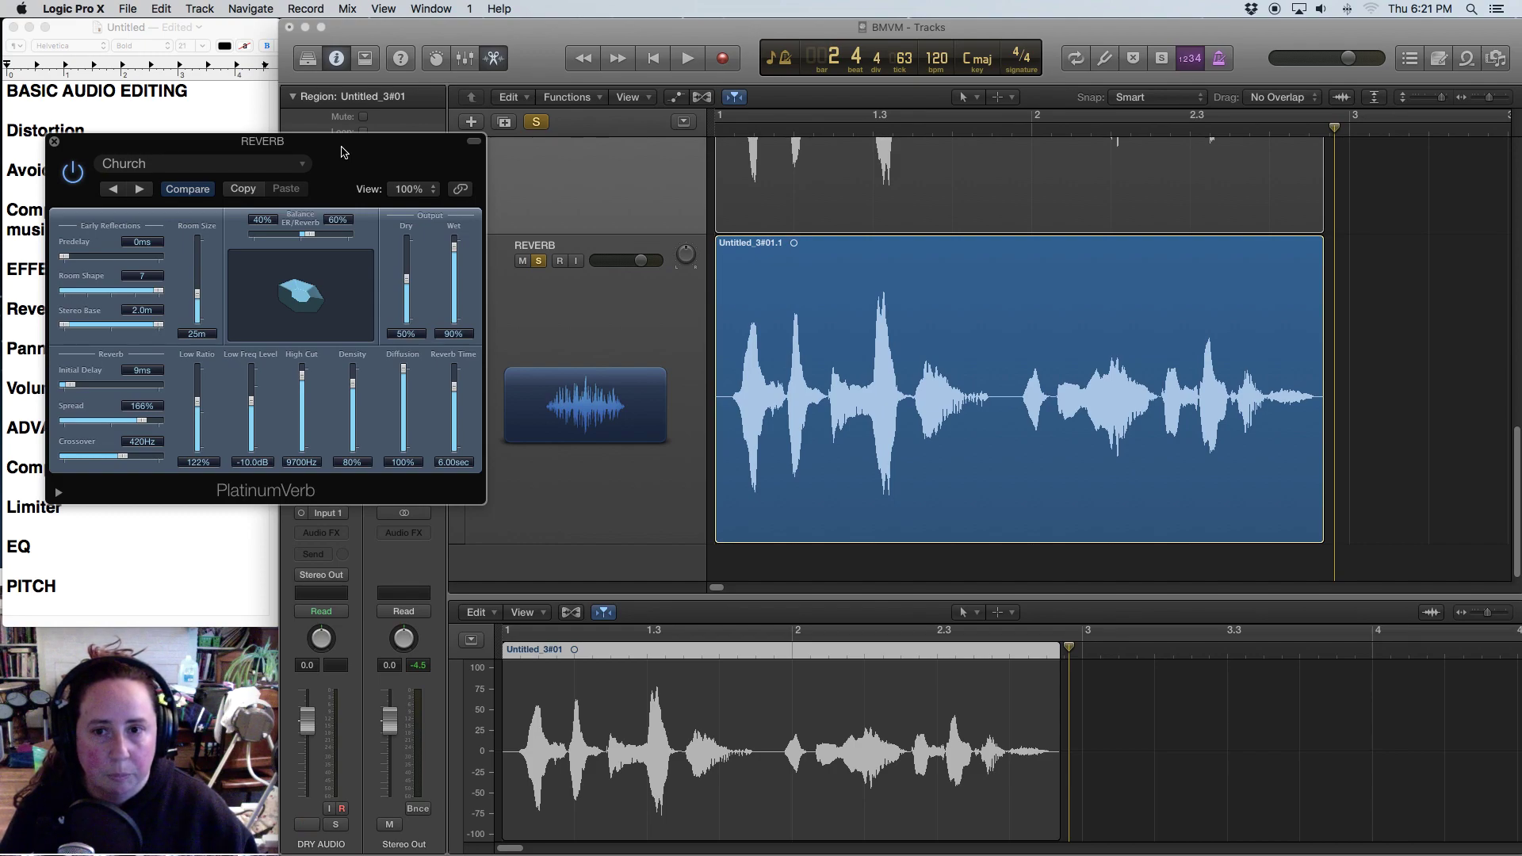
pyautogui.hotkey('ctrl', 'm')
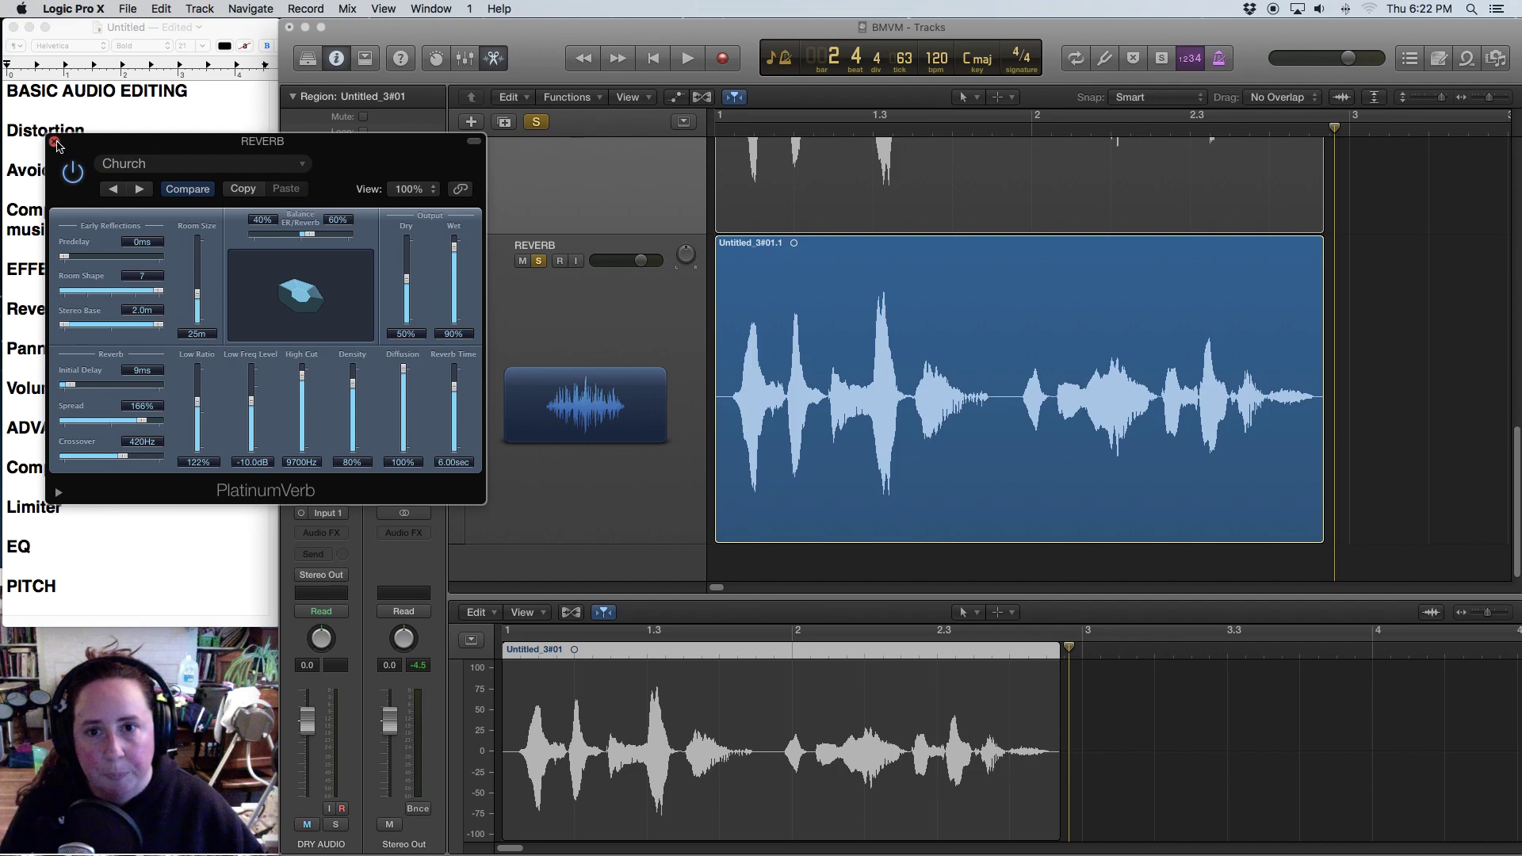
pyautogui.click(56, 143)
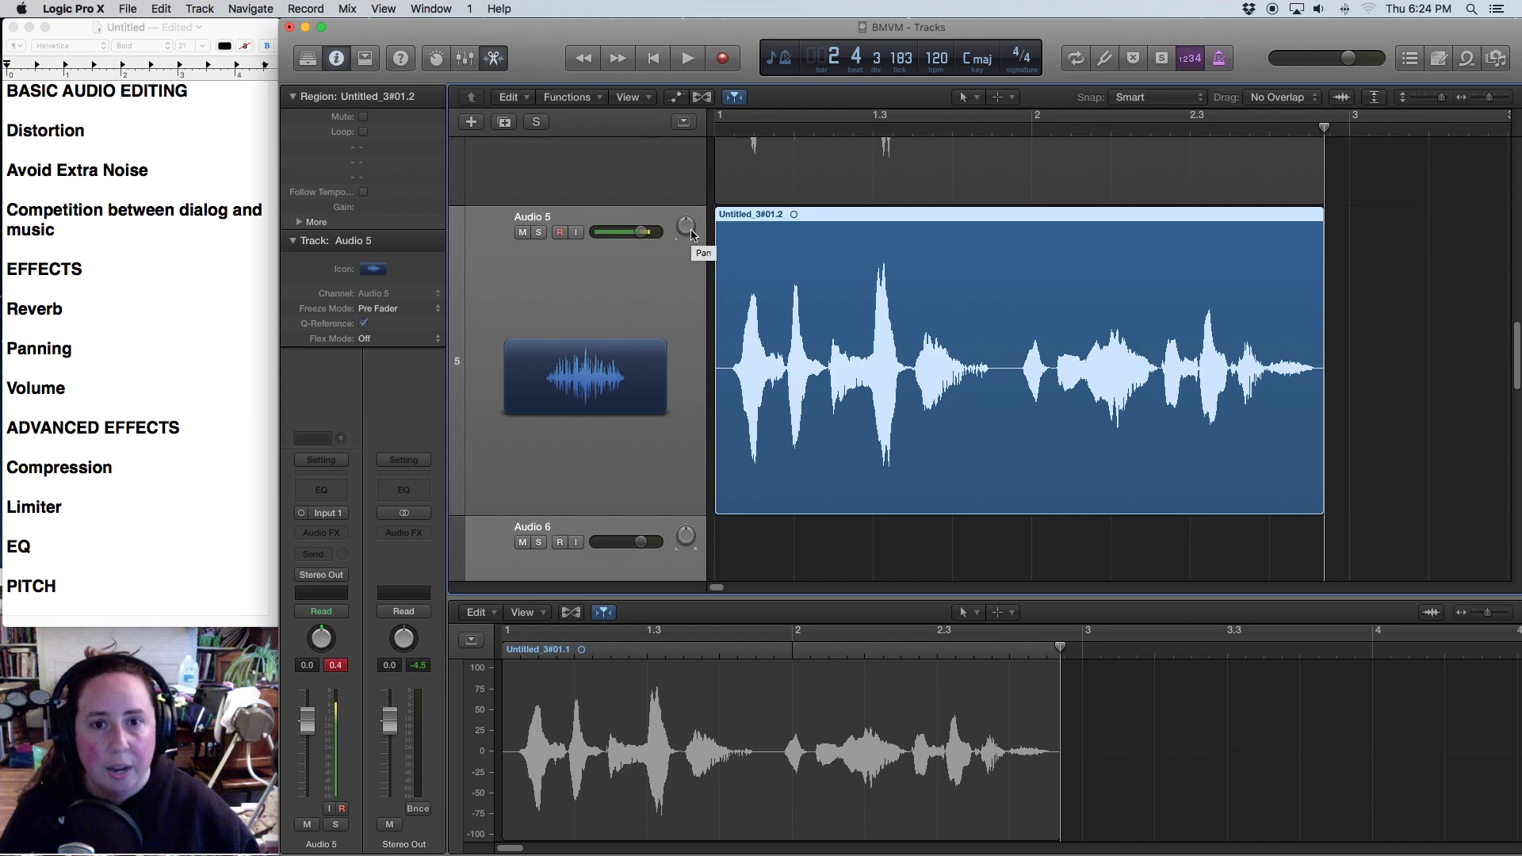
# Step: Try the pan knob on Audio 5 and set the track's automation mode to Latch
pyautogui.moveTo(686, 227)
pyautogui.mouseDown()
pyautogui.moveTo(687, 275)
pyautogui.moveTo(682, 191)
pyautogui.moveTo(719, 136)
pyautogui.moveTo(684, 222)
pyautogui.mouseUp()
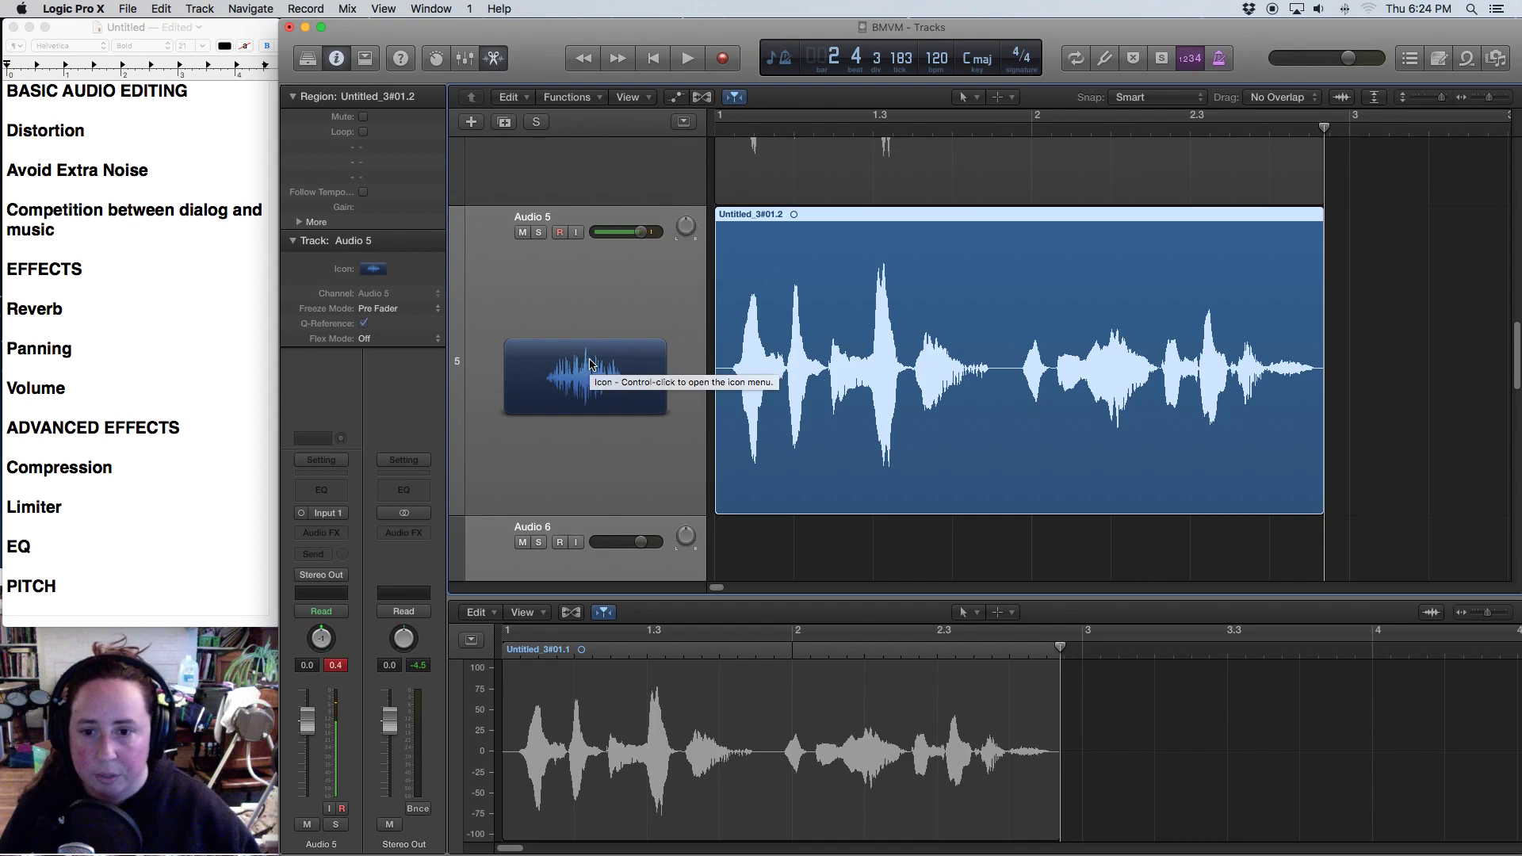
pyautogui.click(332, 613)
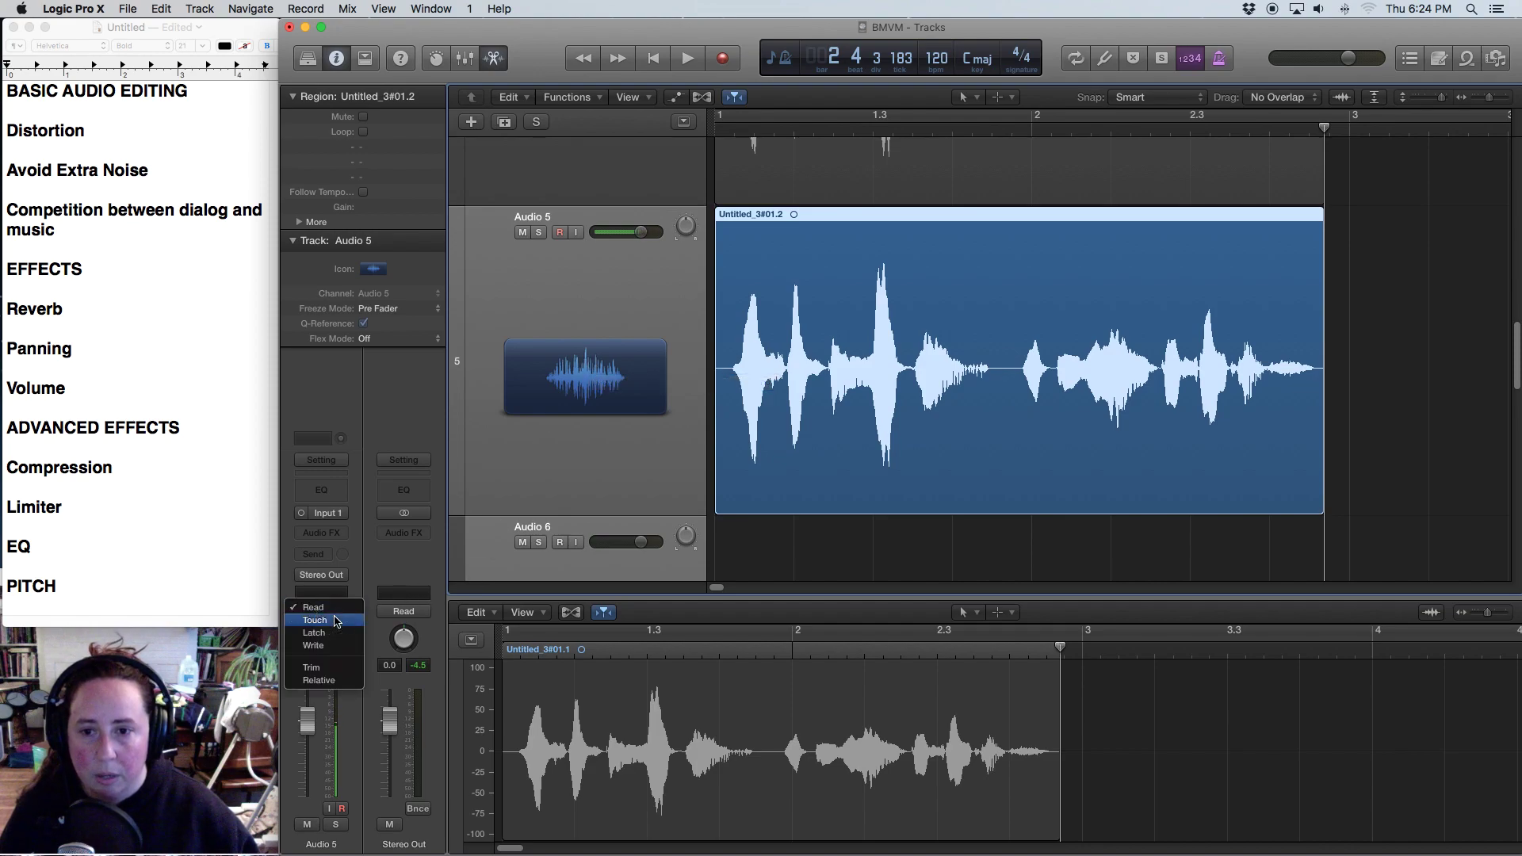
pyautogui.click(314, 633)
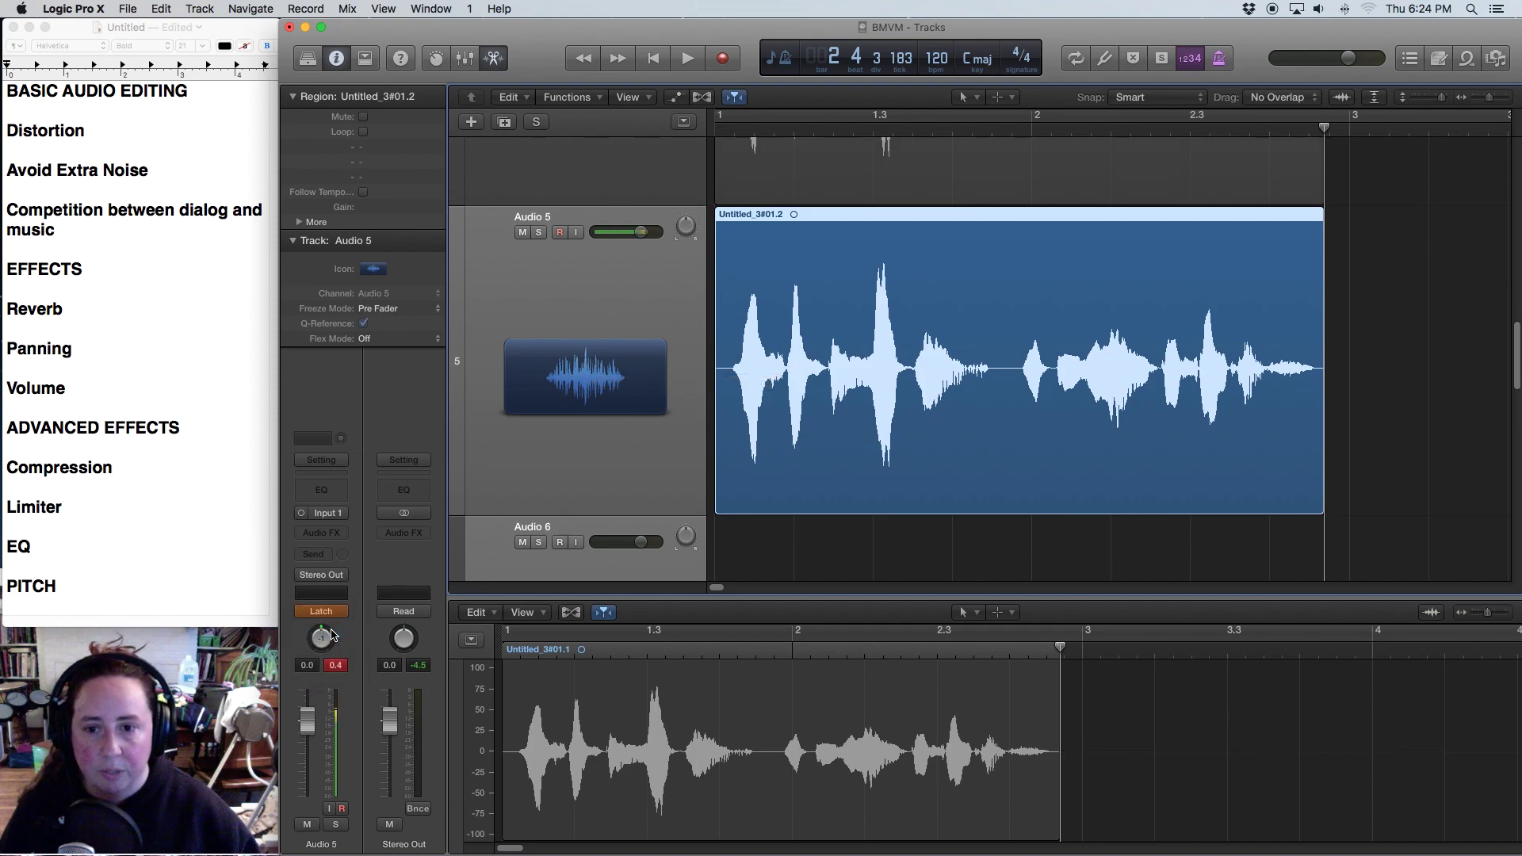
# Step: Play Audio 5 from bar 1 to capture pan automation and stop playback after the second region
pyautogui.click(650, 60)
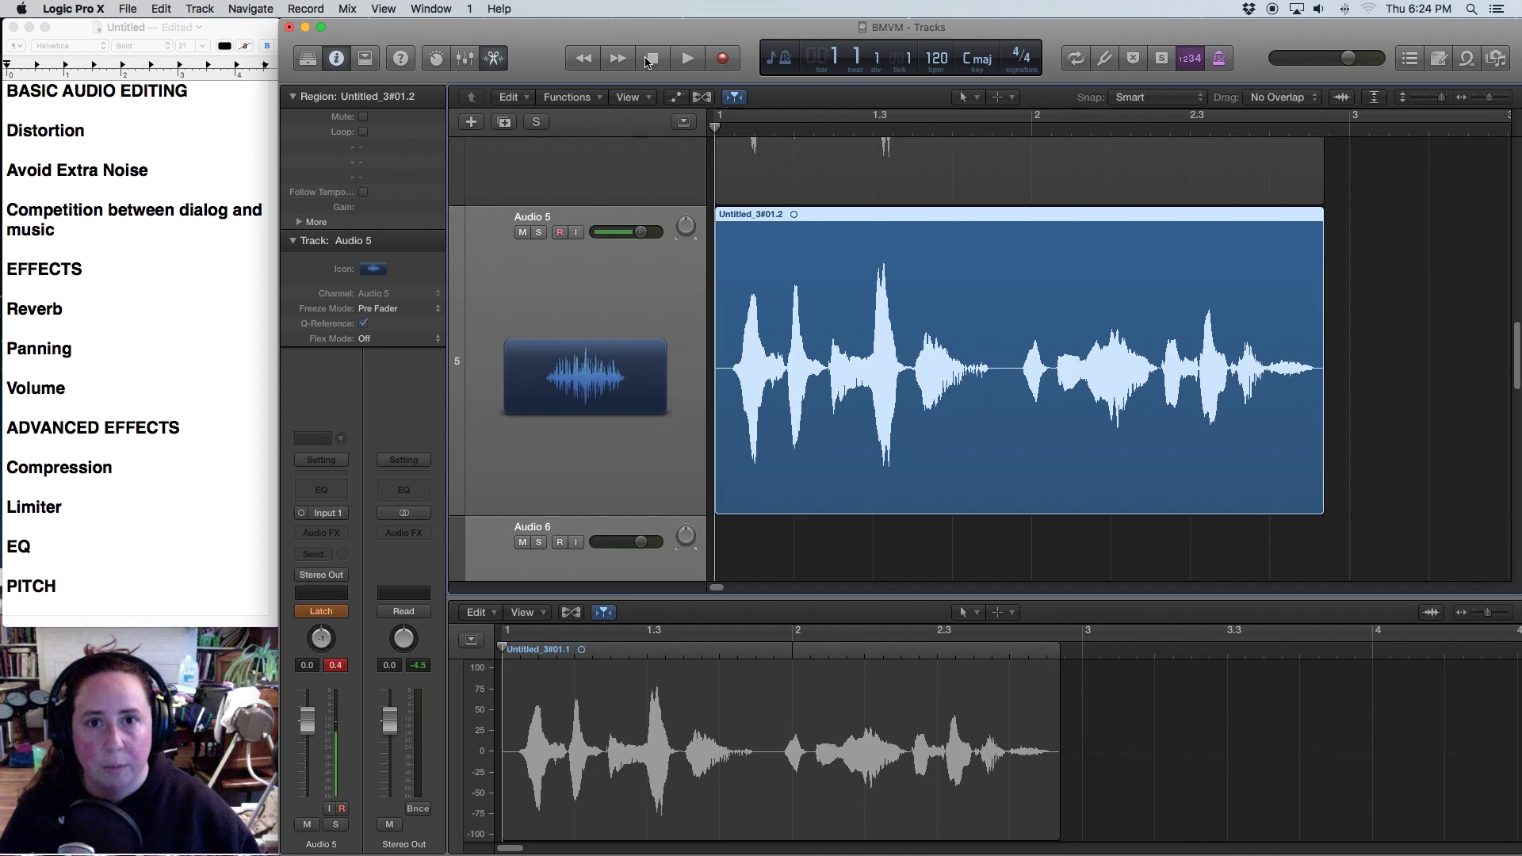
pyautogui.click(688, 59)
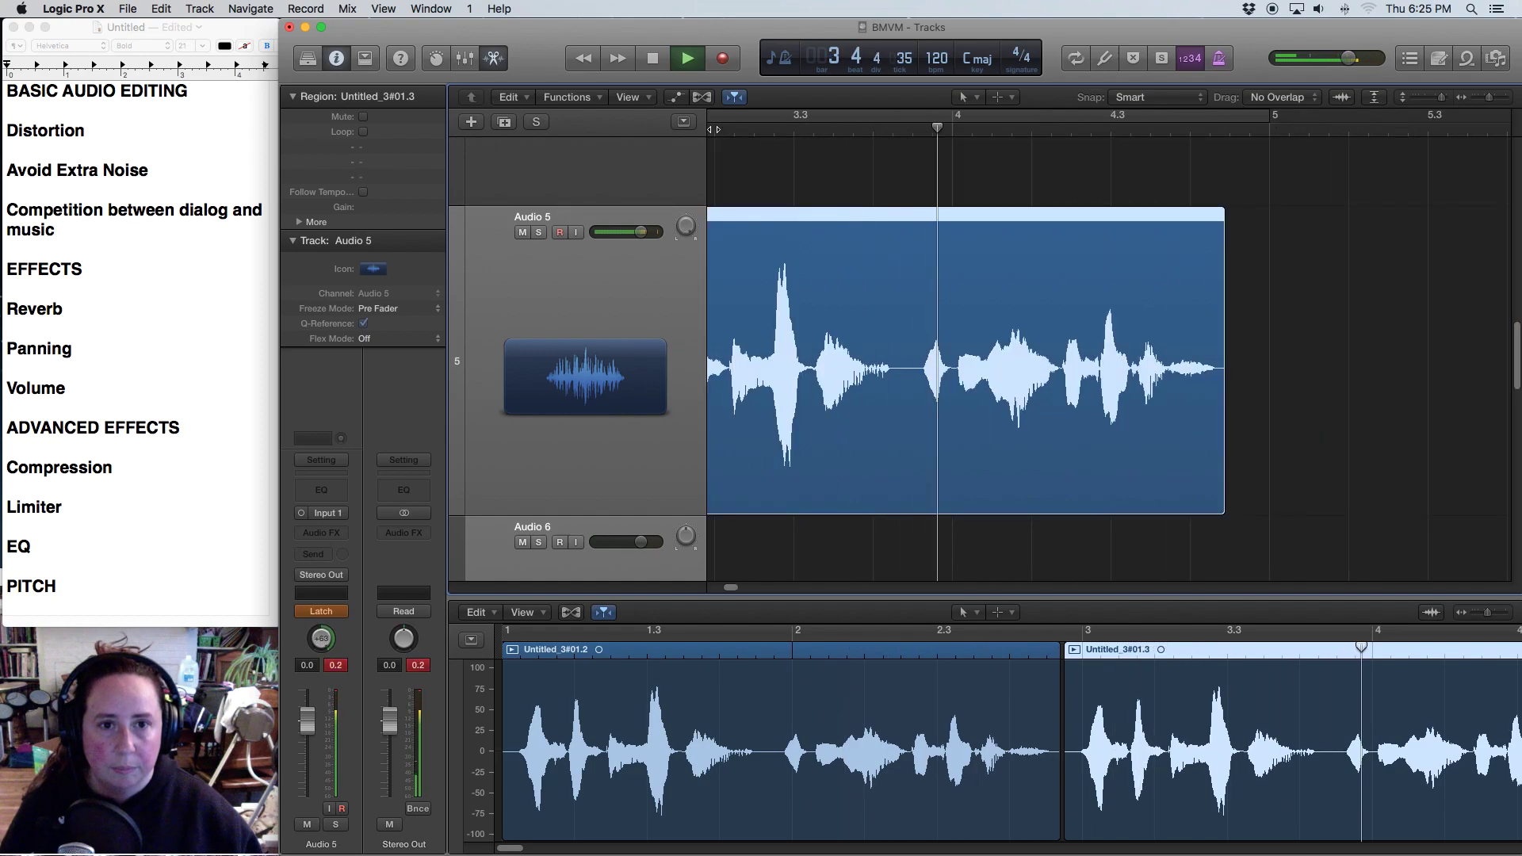
pyautogui.click(659, 64)
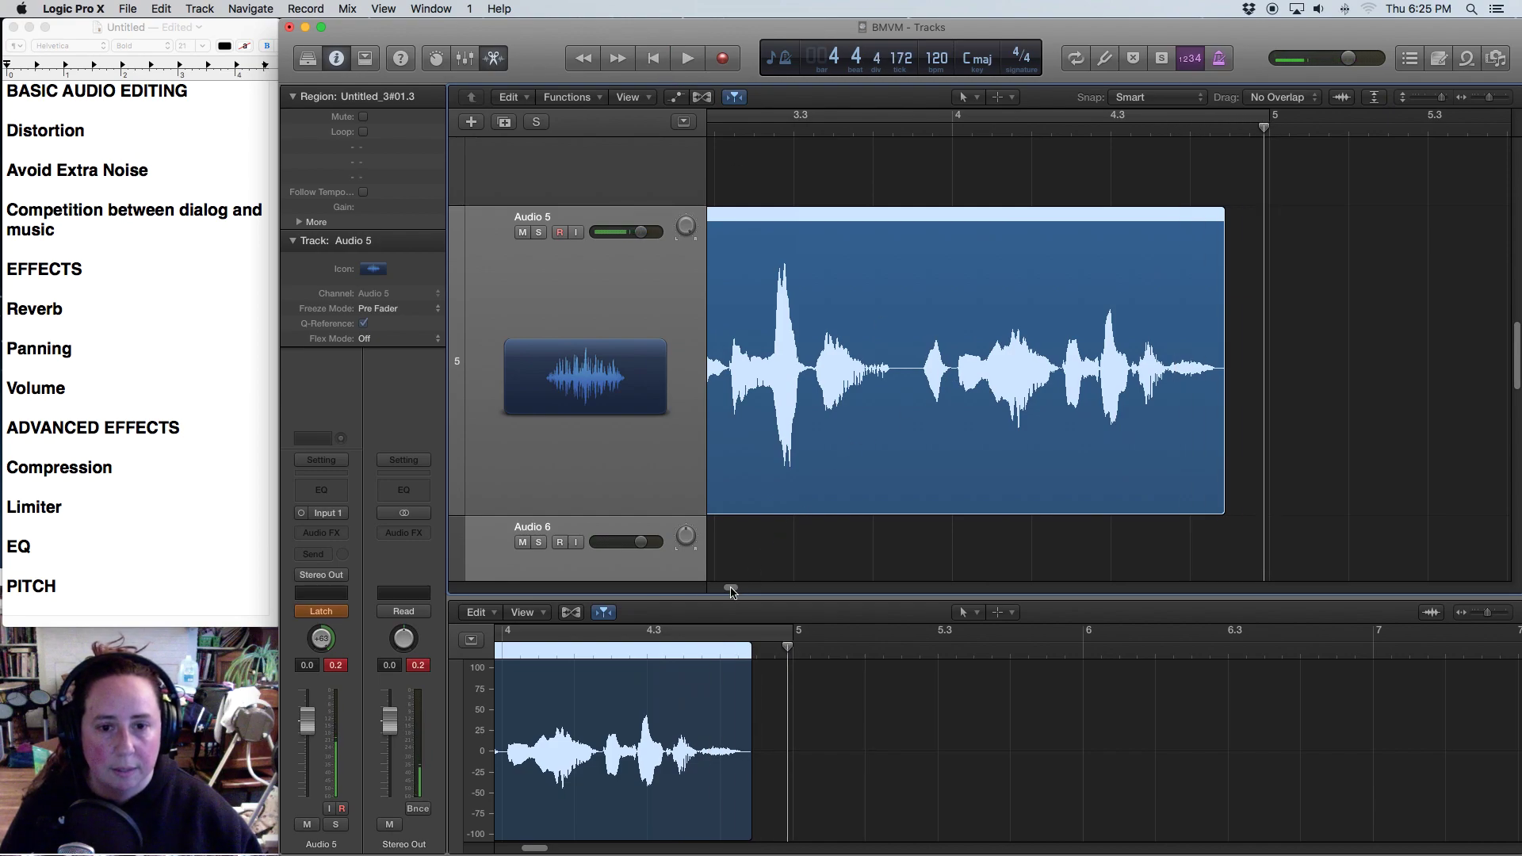
pyautogui.moveTo(734, 588); pyautogui.dragTo(708, 597)
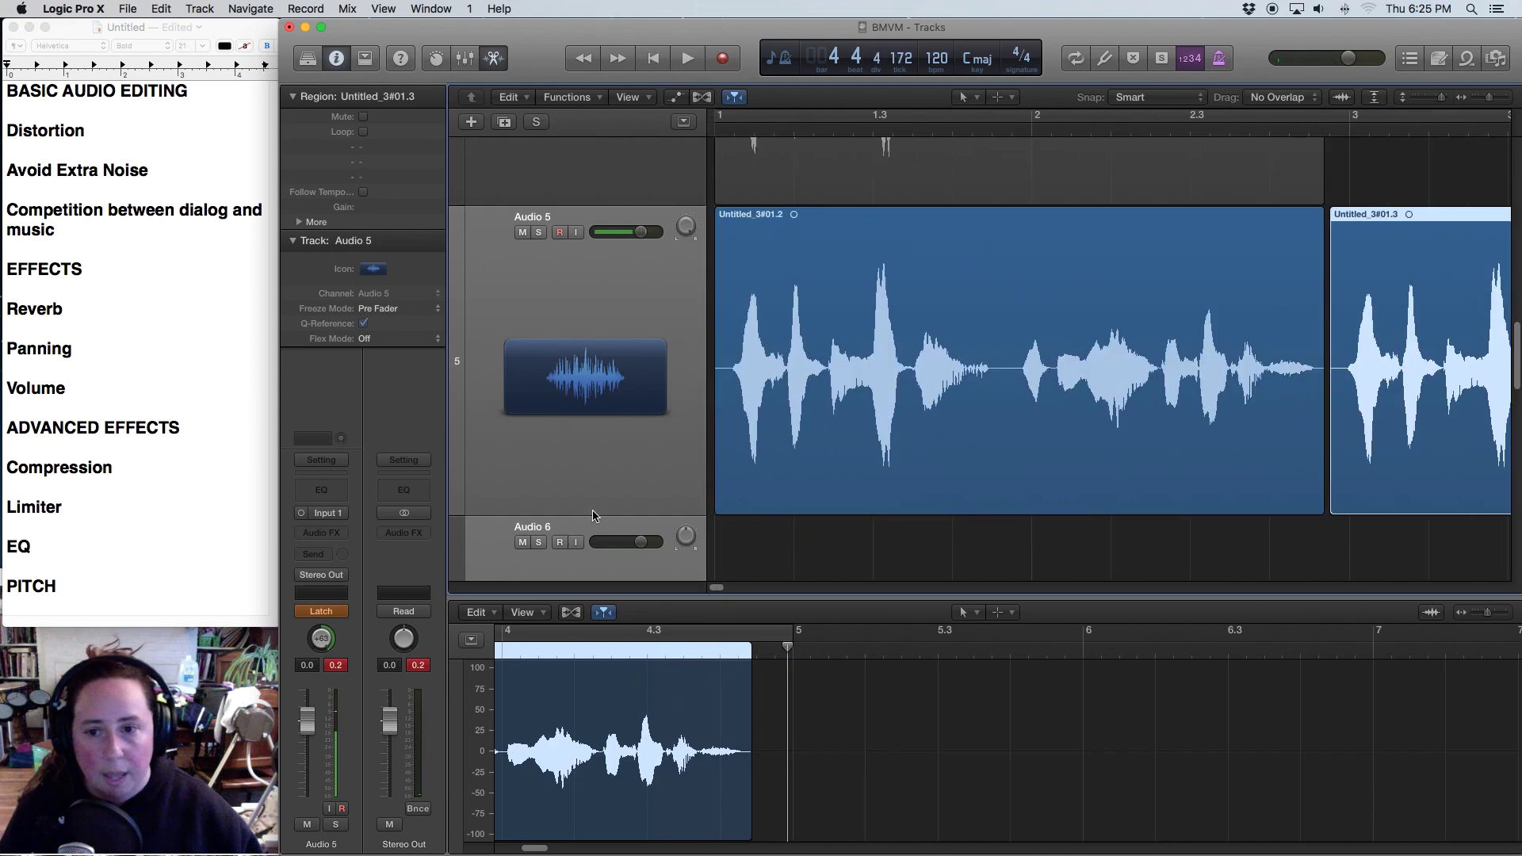
# Step: Set the Audio 5 track's automation mode to Read
pyautogui.click(325, 611)
pyautogui.click(313, 582)
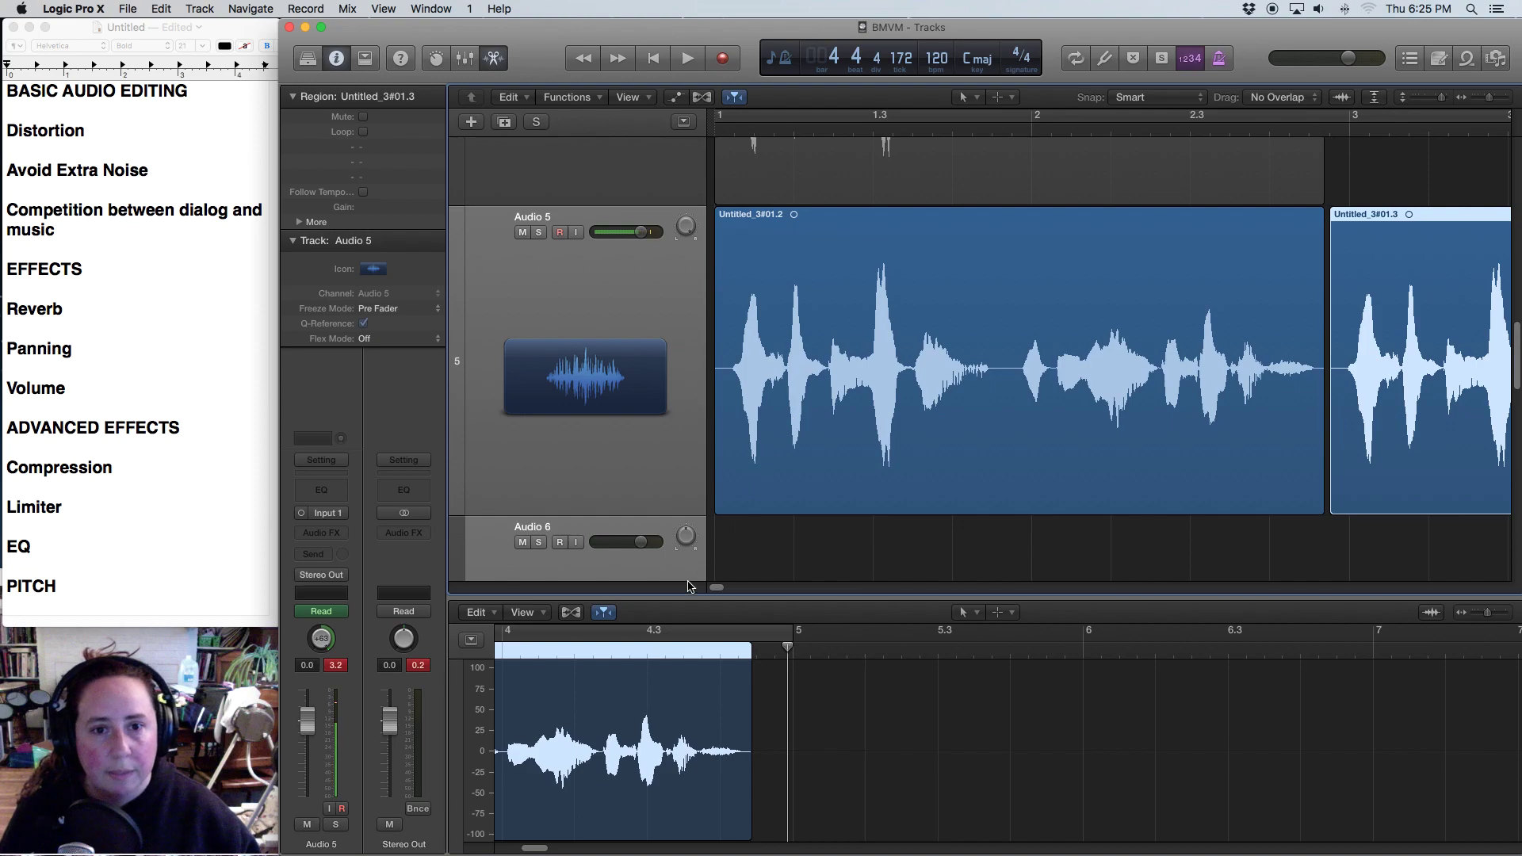
pyautogui.hscroll(2, 717, 587)
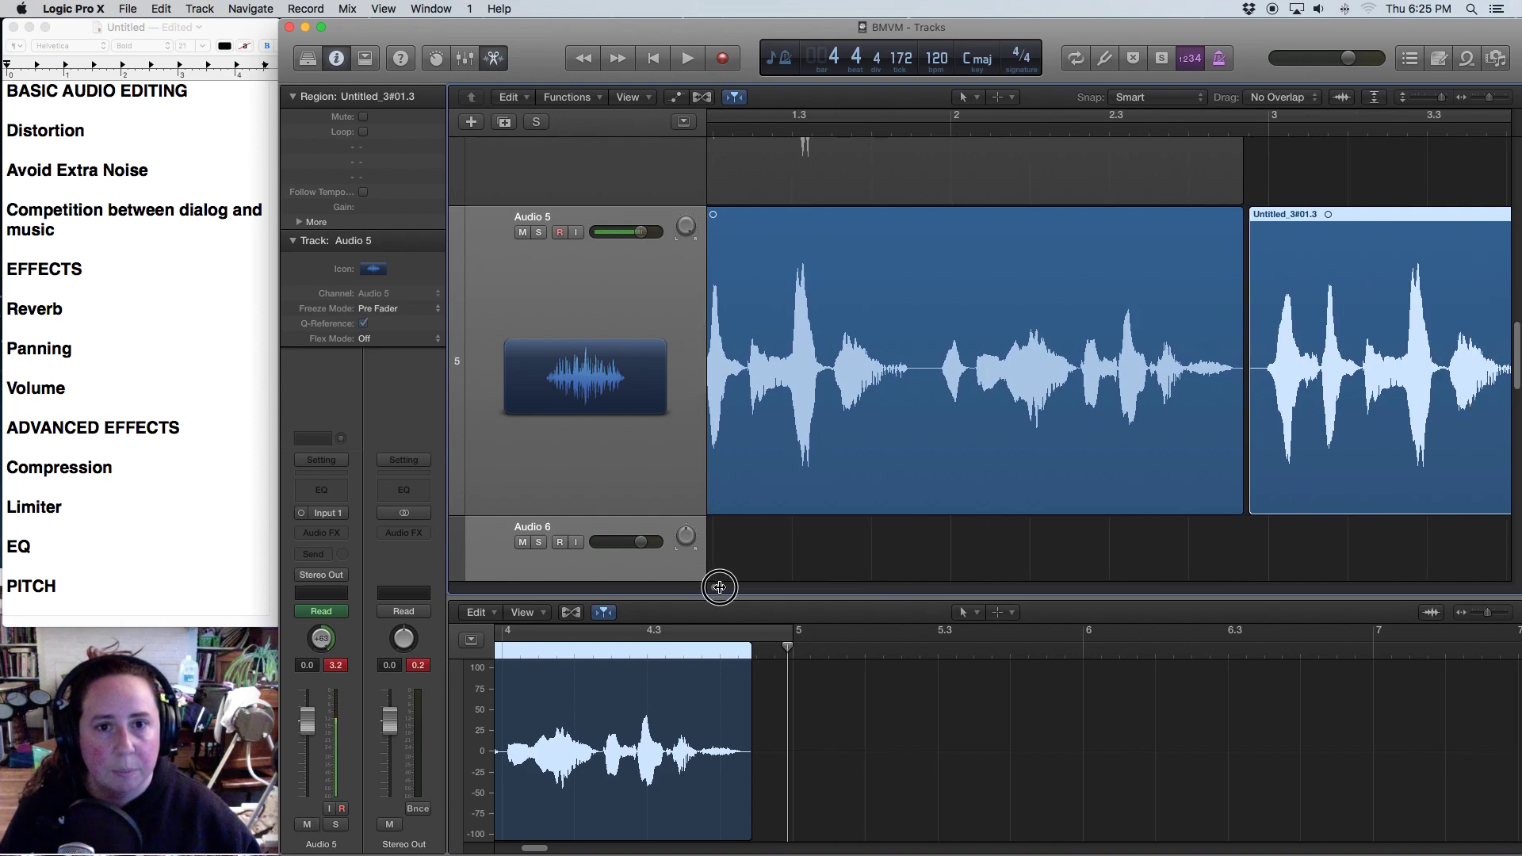
pyautogui.hscroll(-2, 719, 586)
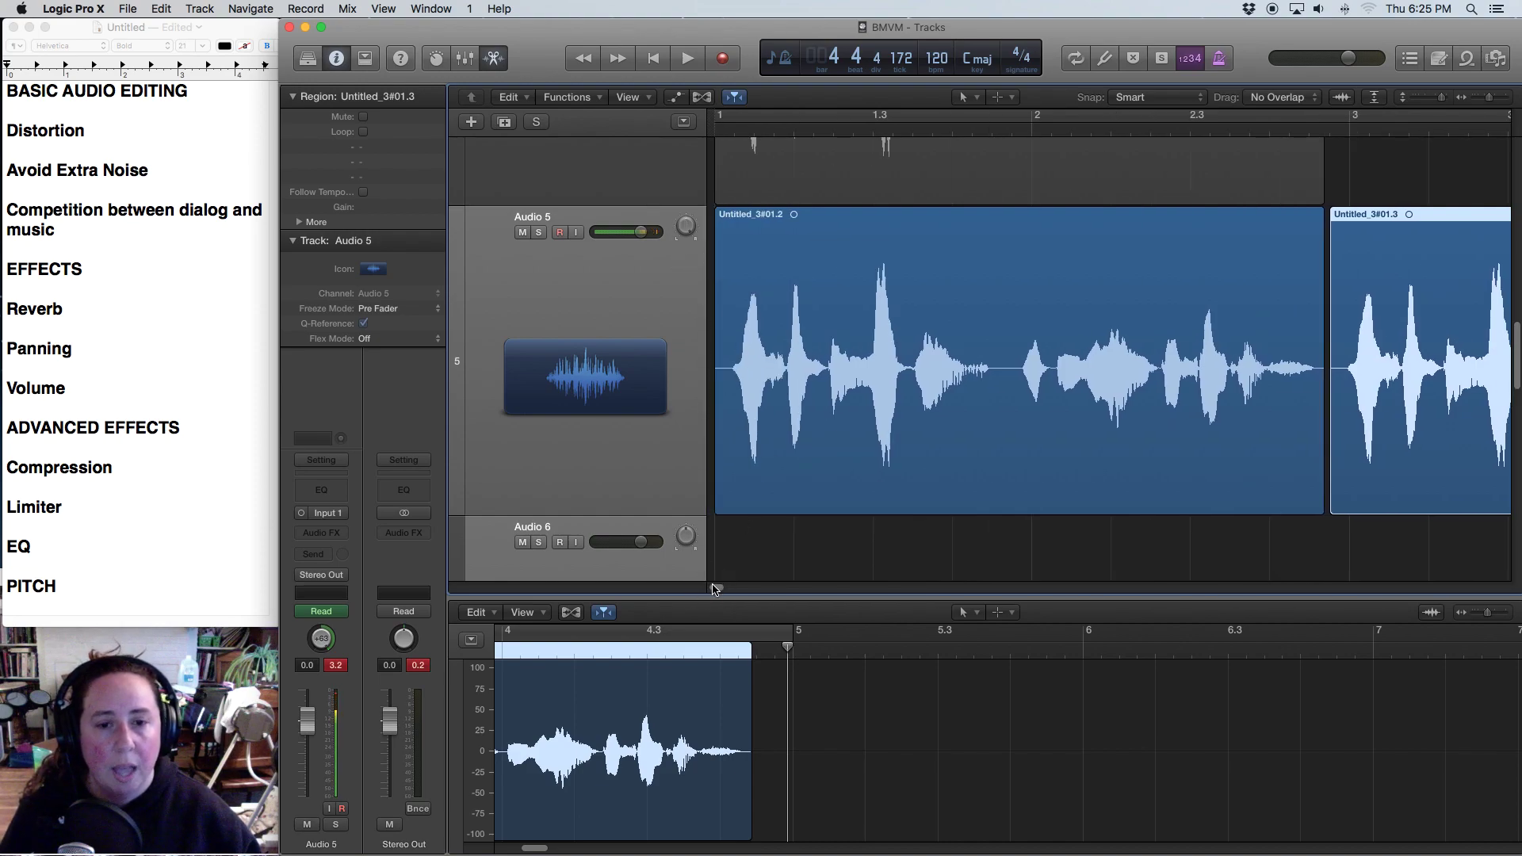
pyautogui.hscroll(10, 716, 591)
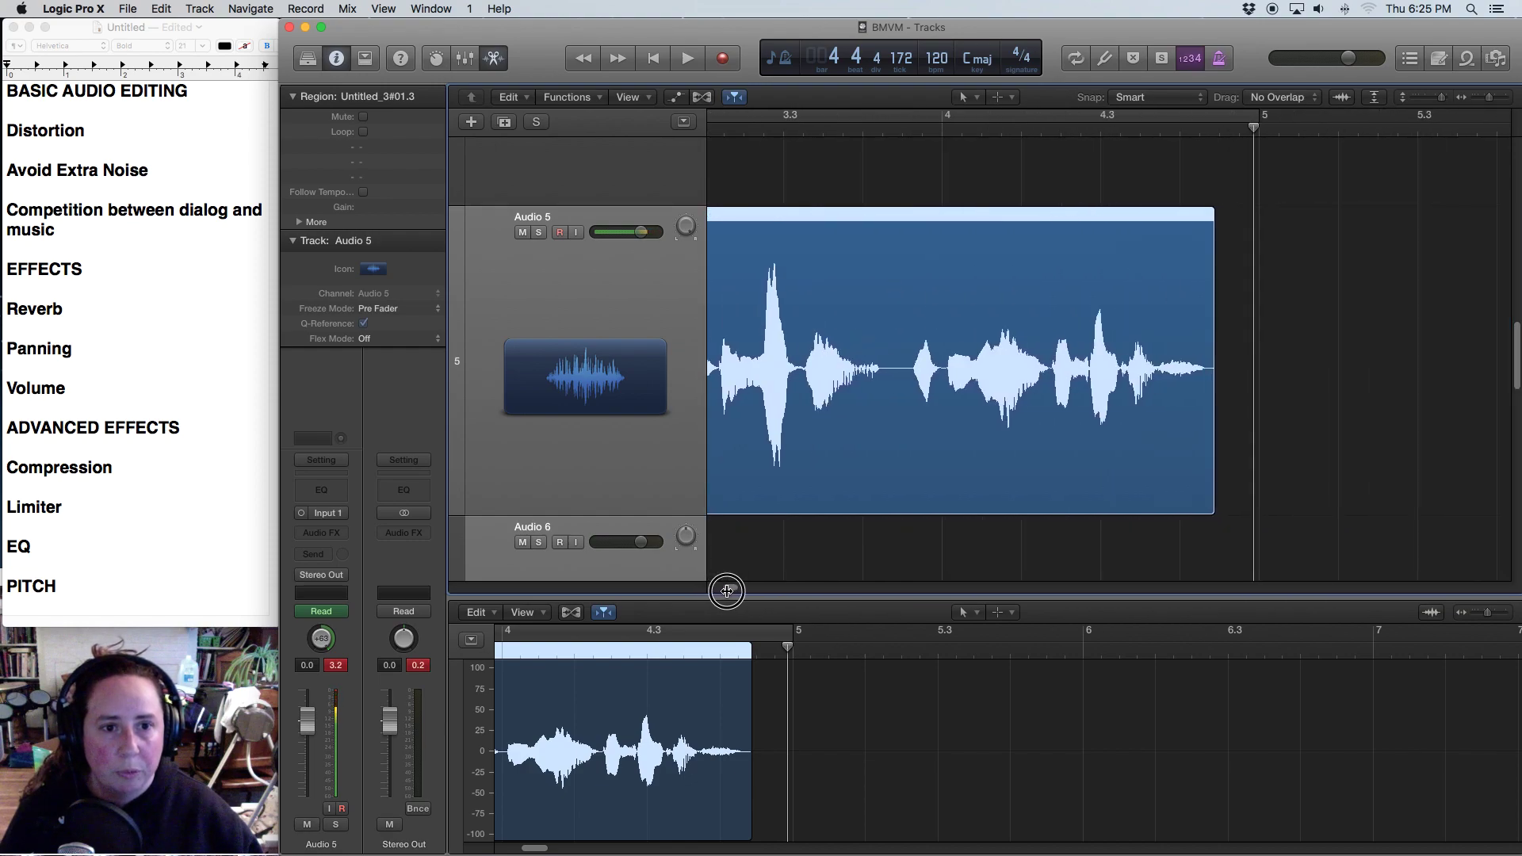
pyautogui.hscroll(-10, 723, 591)
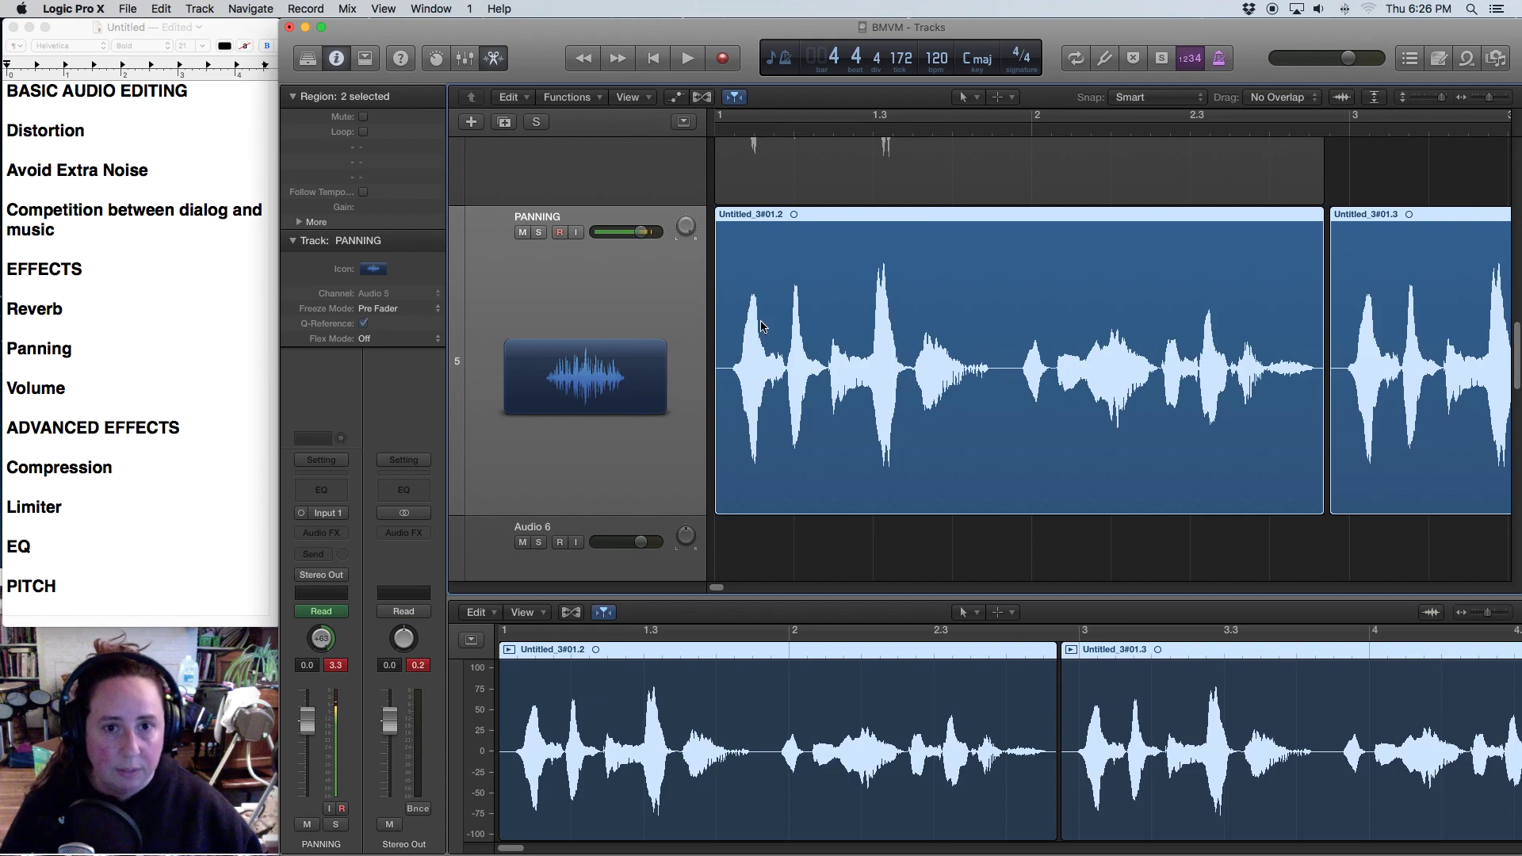
# Step: Select the Audio 6 track and return the playhead to the beginning of bar 1
pyautogui.press('Down')
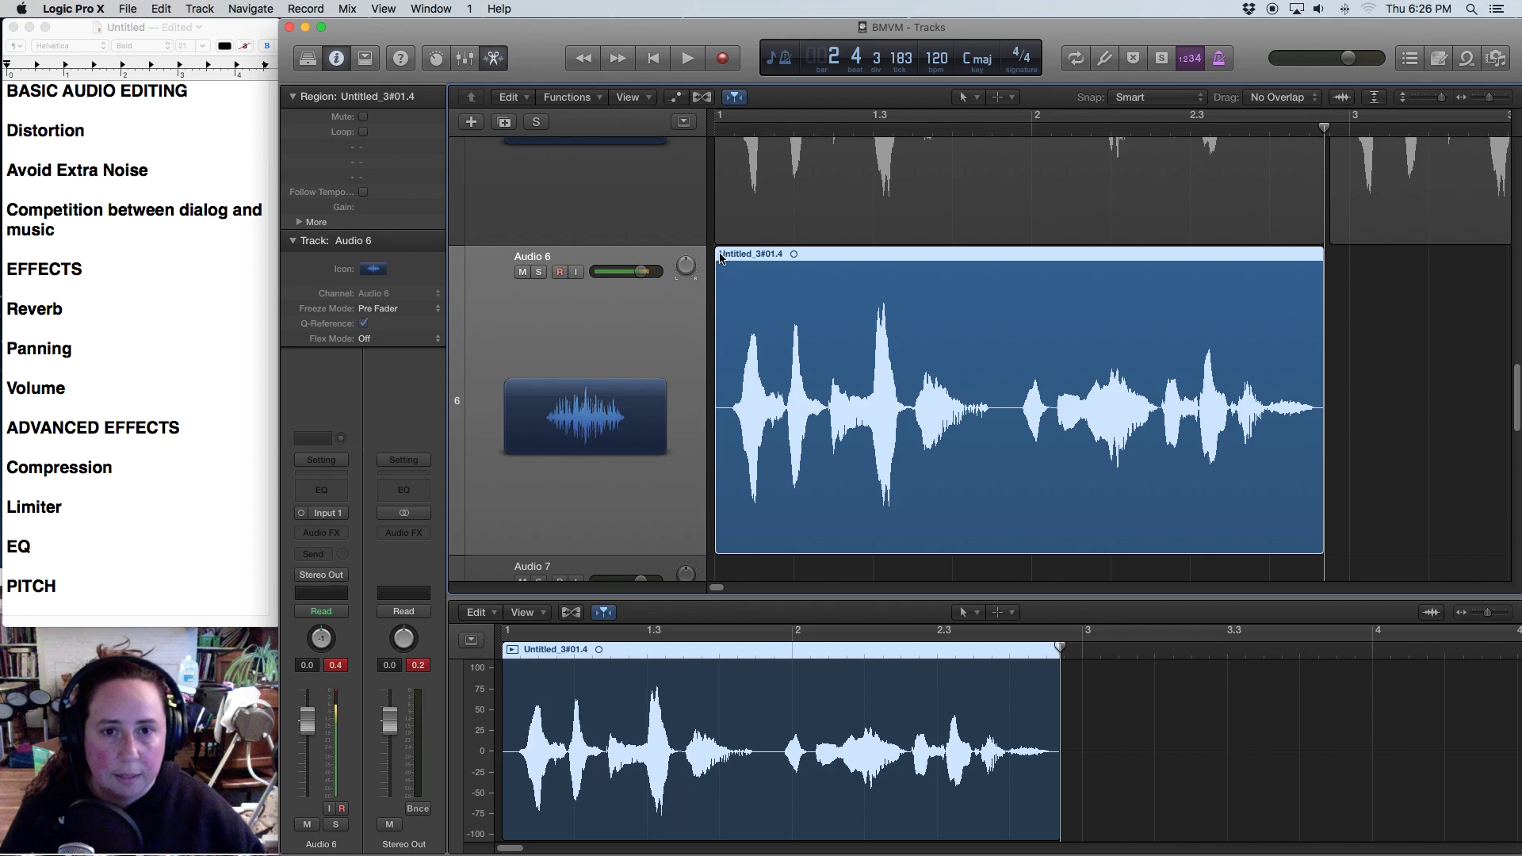
pyautogui.click(716, 130)
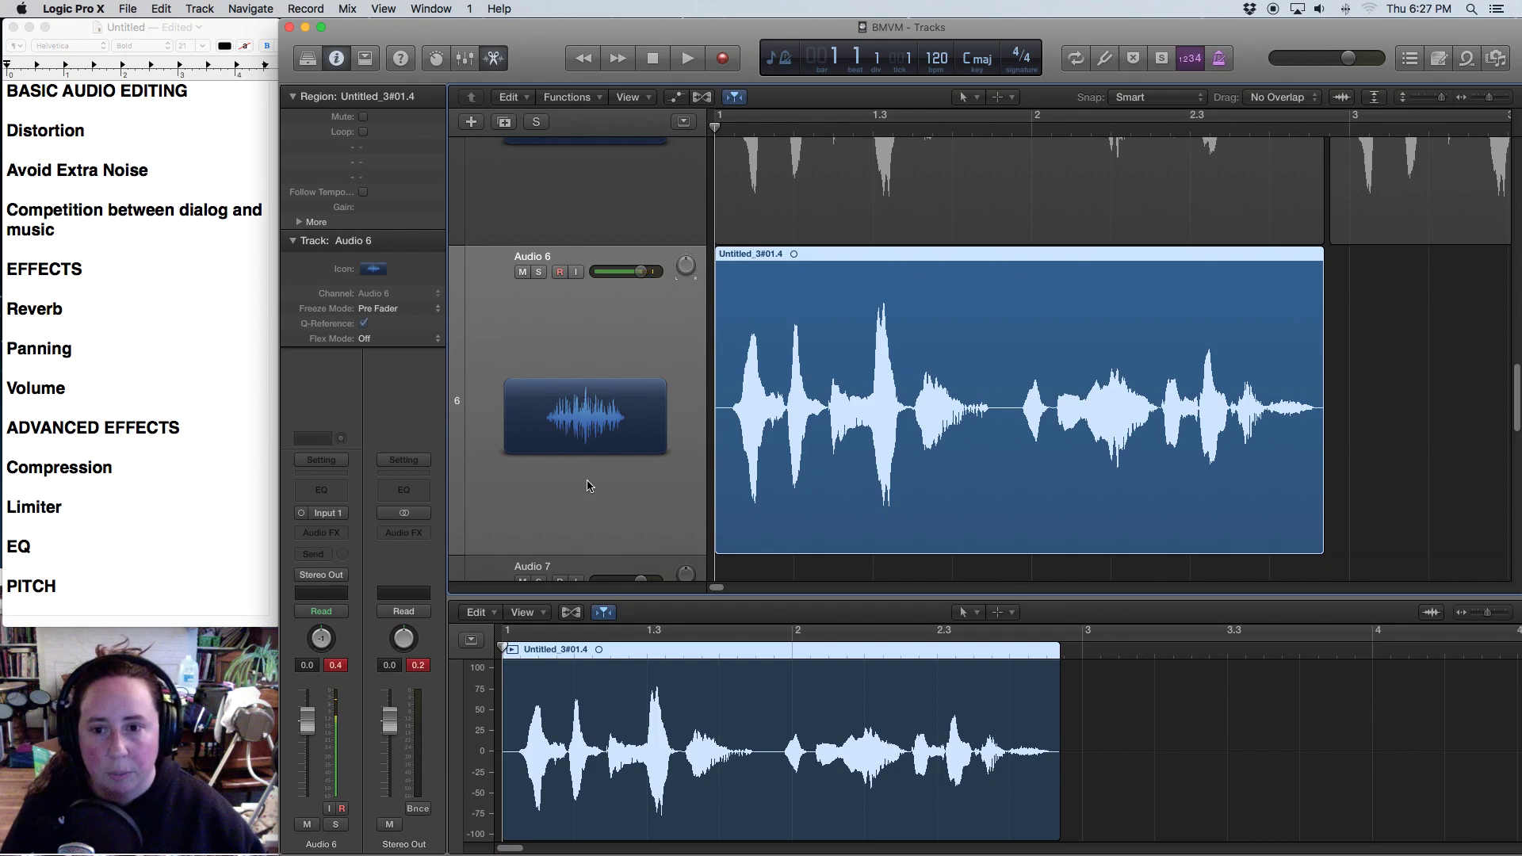
pyautogui.click(621, 327)
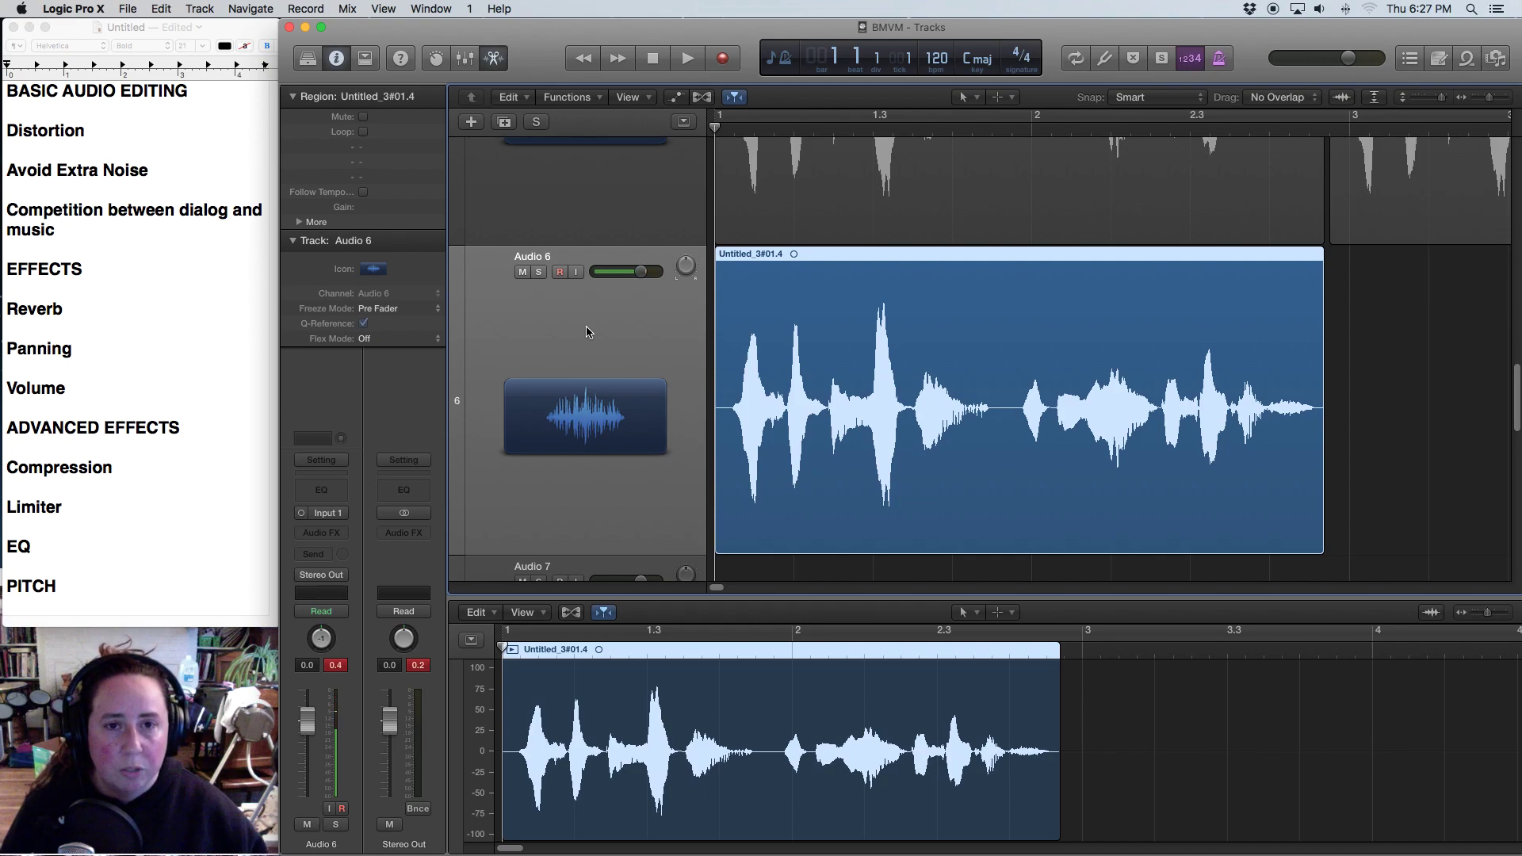
# Step: Switch to Final Cut Pro and search all audio effects for "comp"
pyautogui.click(321, 533)
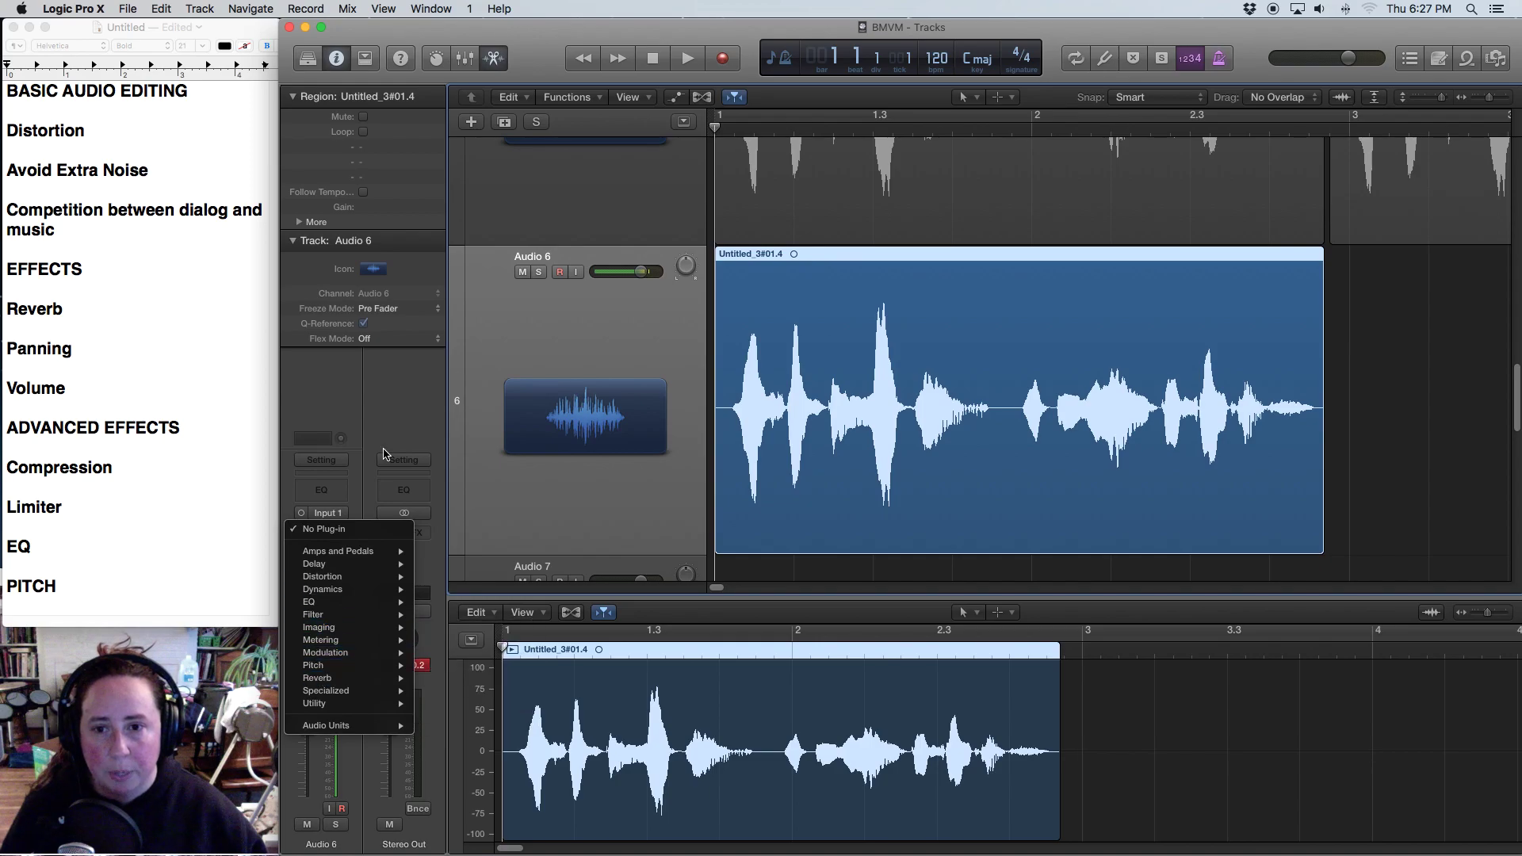
pyautogui.click(2, 455)
pyautogui.click(17, 543)
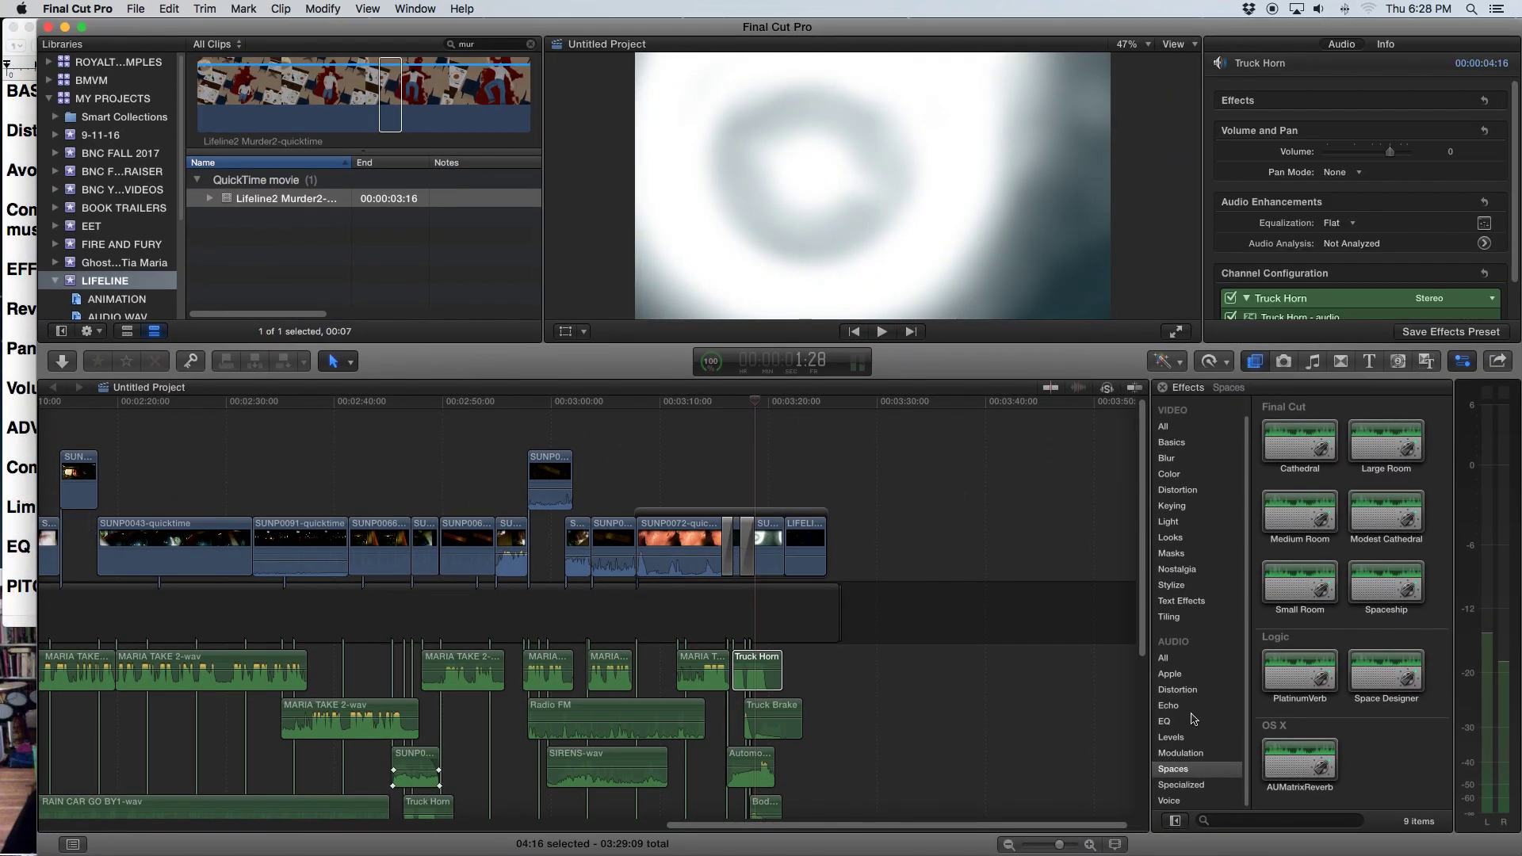
pyautogui.click(1224, 818)
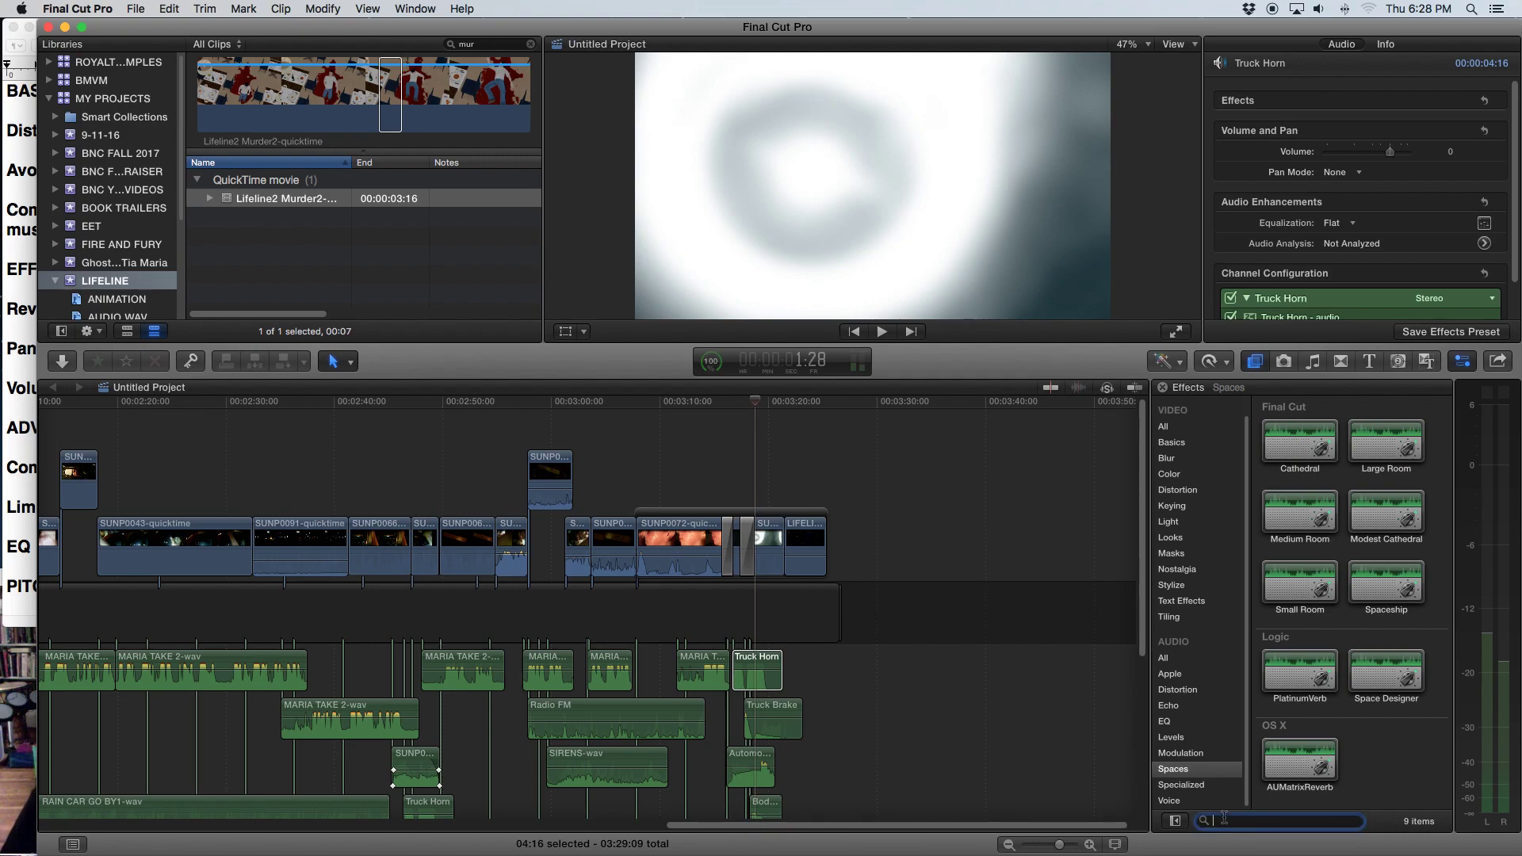
pyautogui.write('comp')
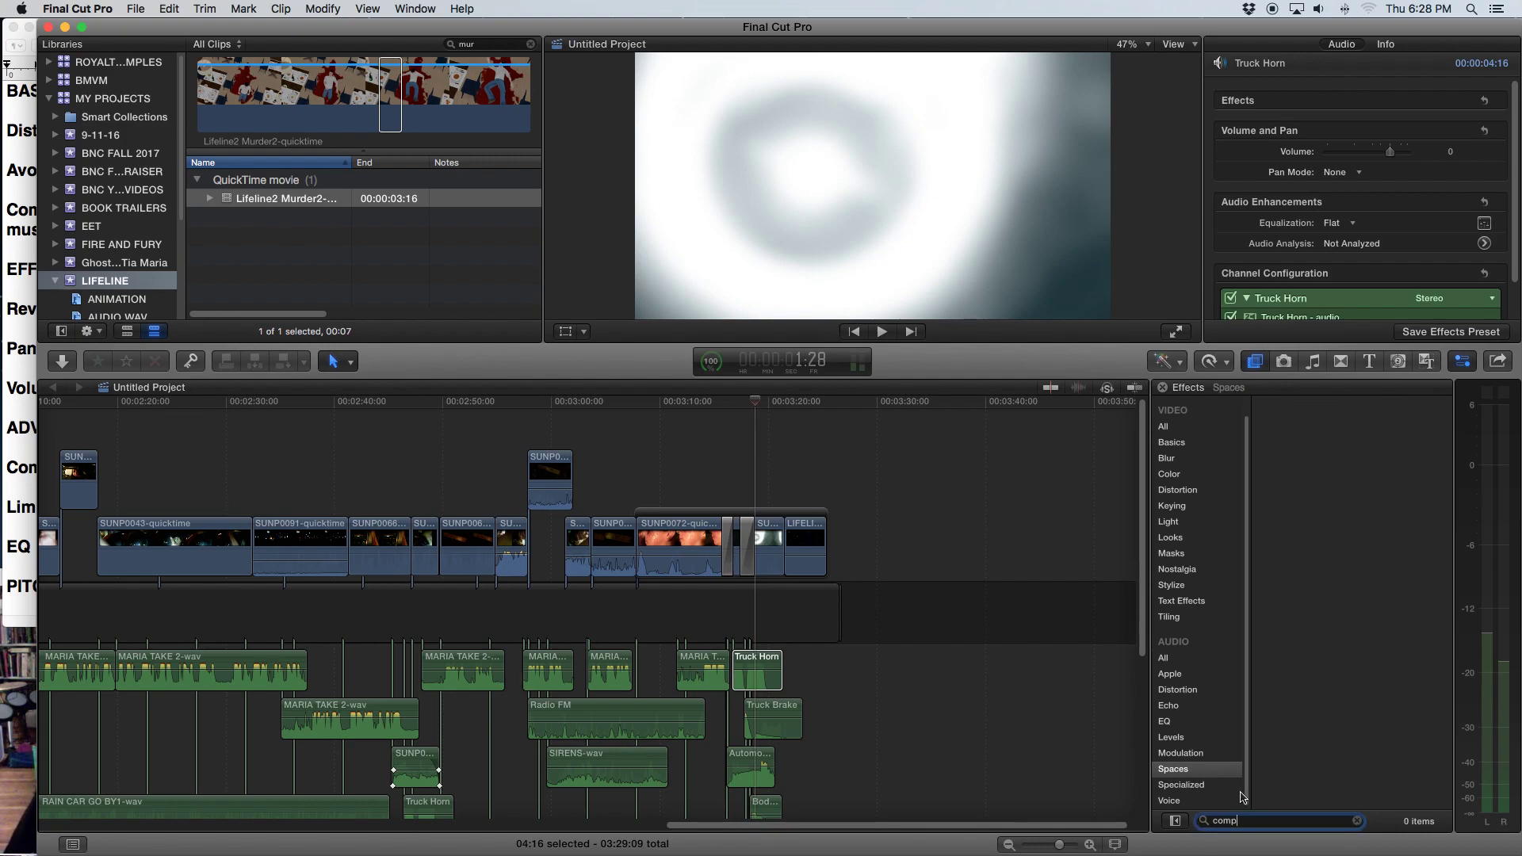
pyautogui.click(1178, 659)
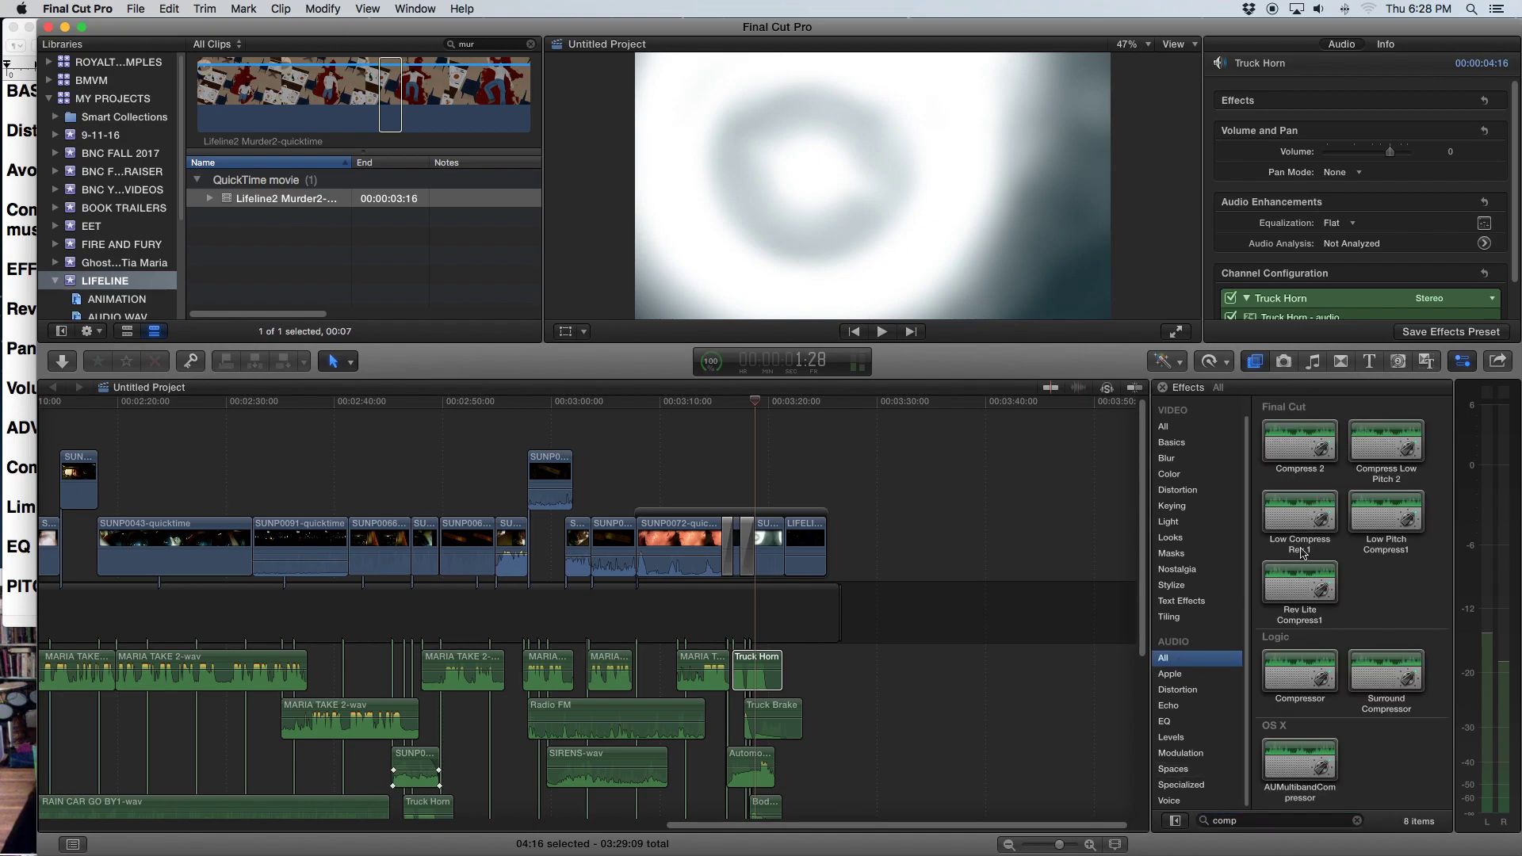
# Step: Apply the Logic Compressor effect to the Truck Horn clip and look through its presets
pyautogui.doubleClick(1300, 673)
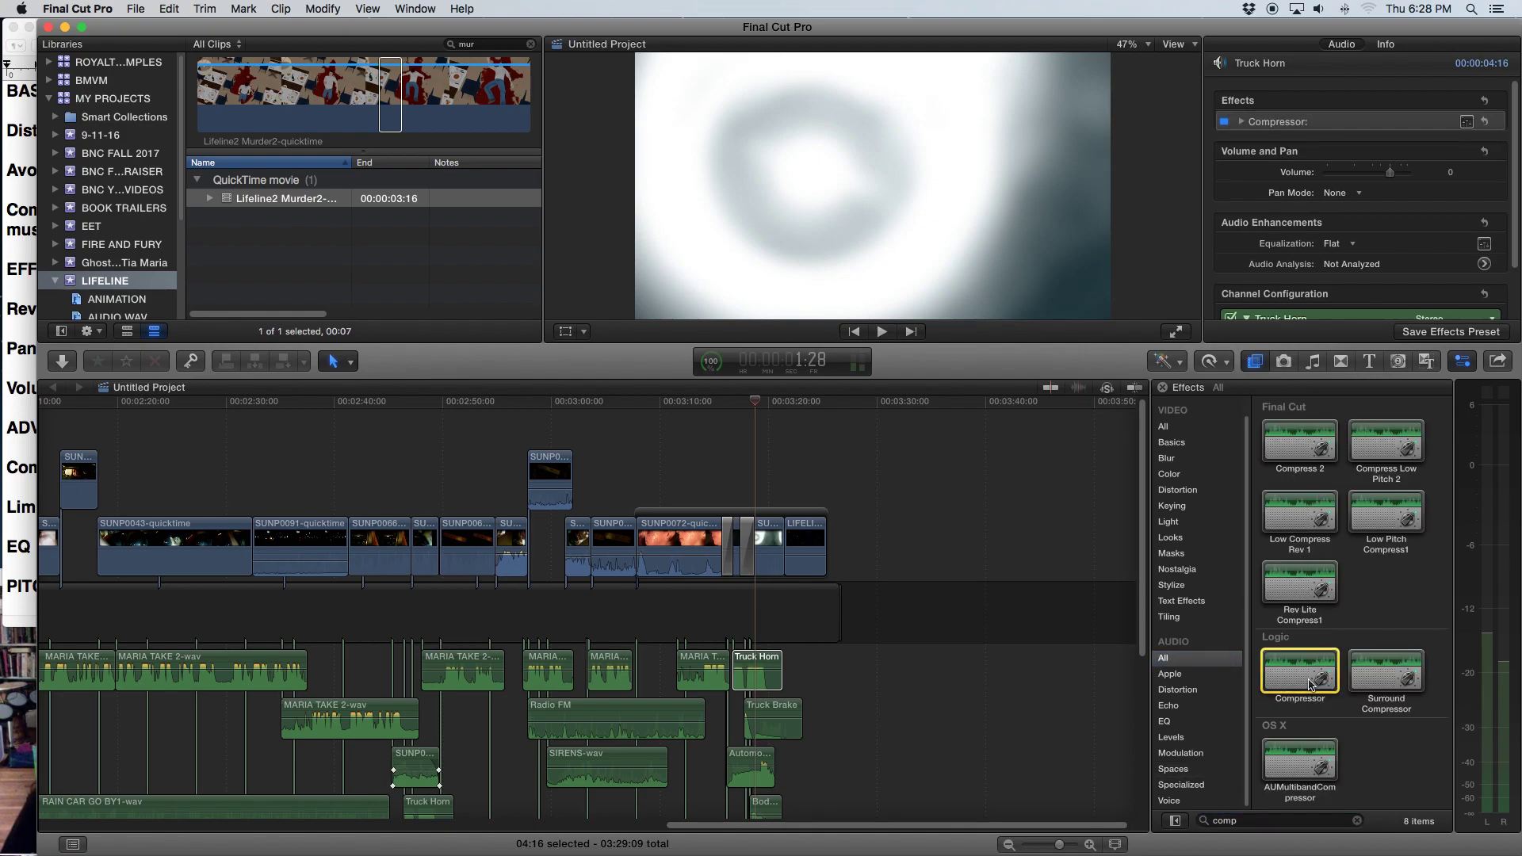
pyautogui.click(1240, 123)
pyautogui.click(1336, 142)
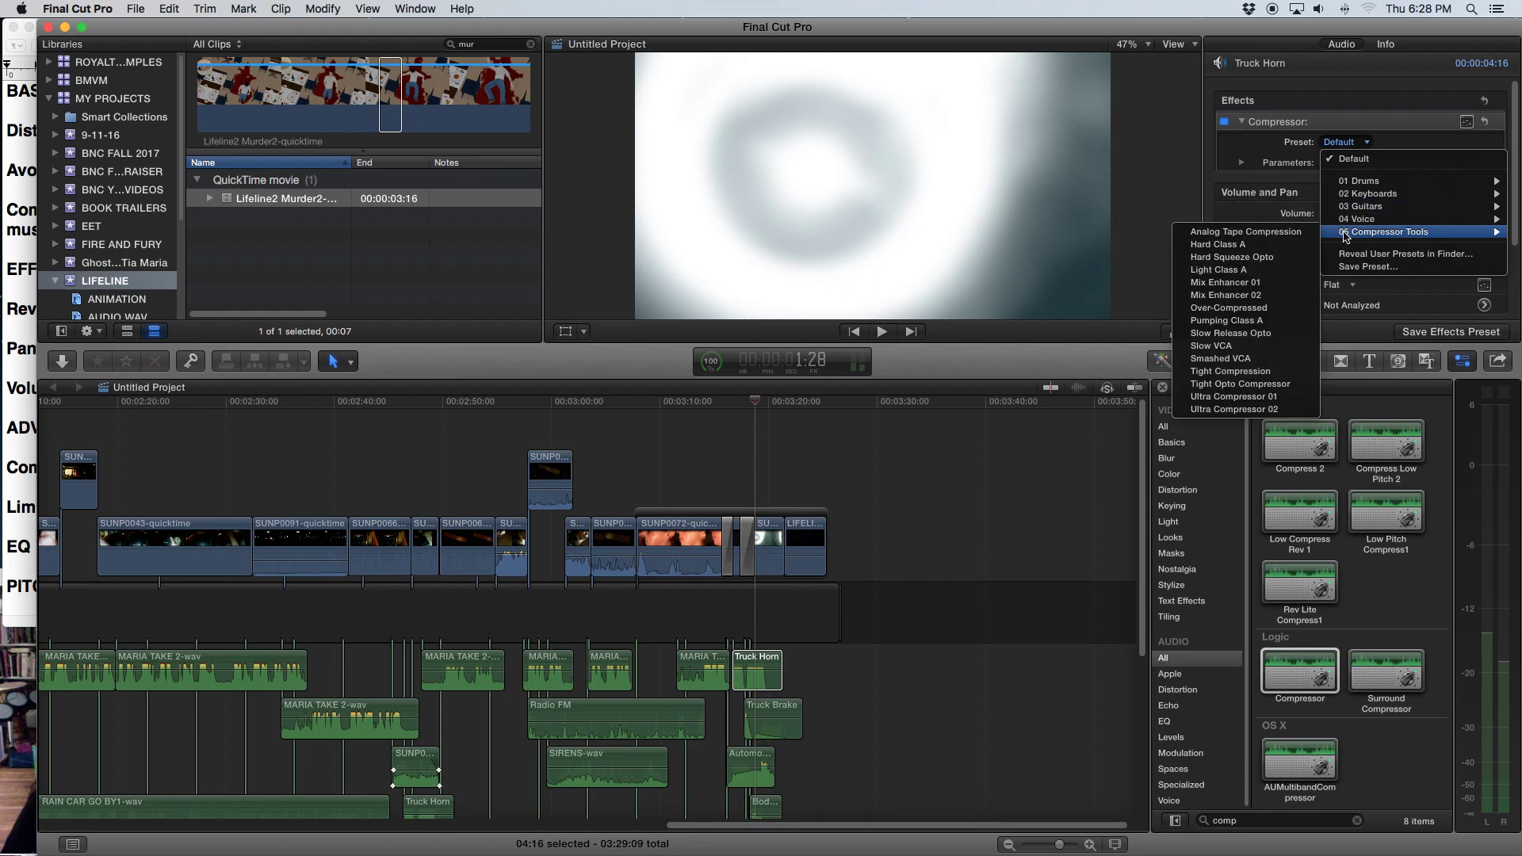
pyautogui.click(1273, 159)
# Step: Review the Compressor's parameters on the Truck Horn clip, turn the effect off and return to Logic Pro X
pyautogui.click(1242, 163)
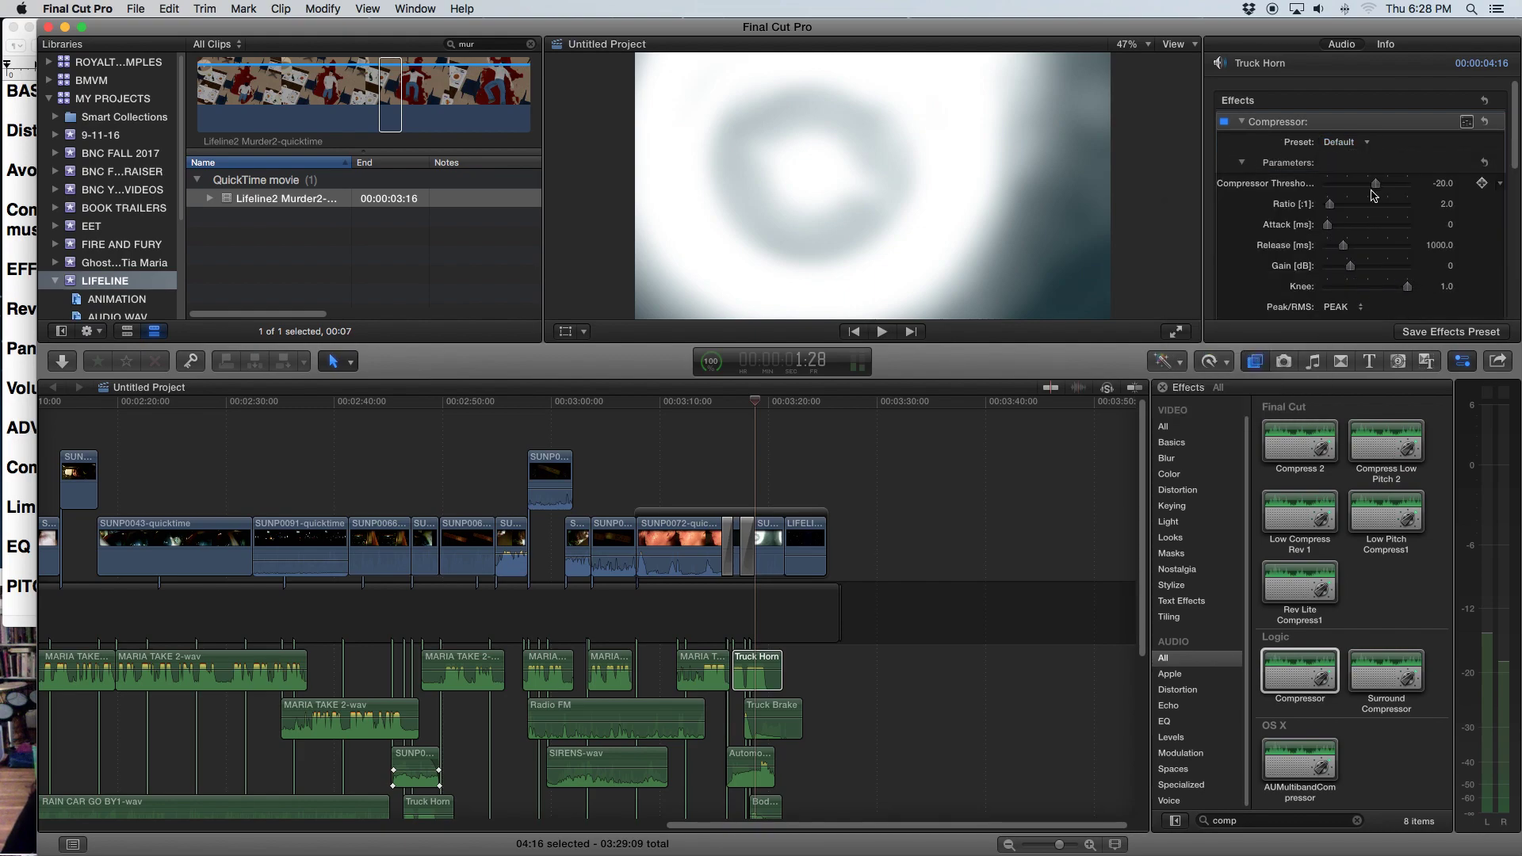
pyautogui.scroll(-10, 1316, 198)
pyautogui.scroll(10, 1361, 275)
pyautogui.click(1242, 163)
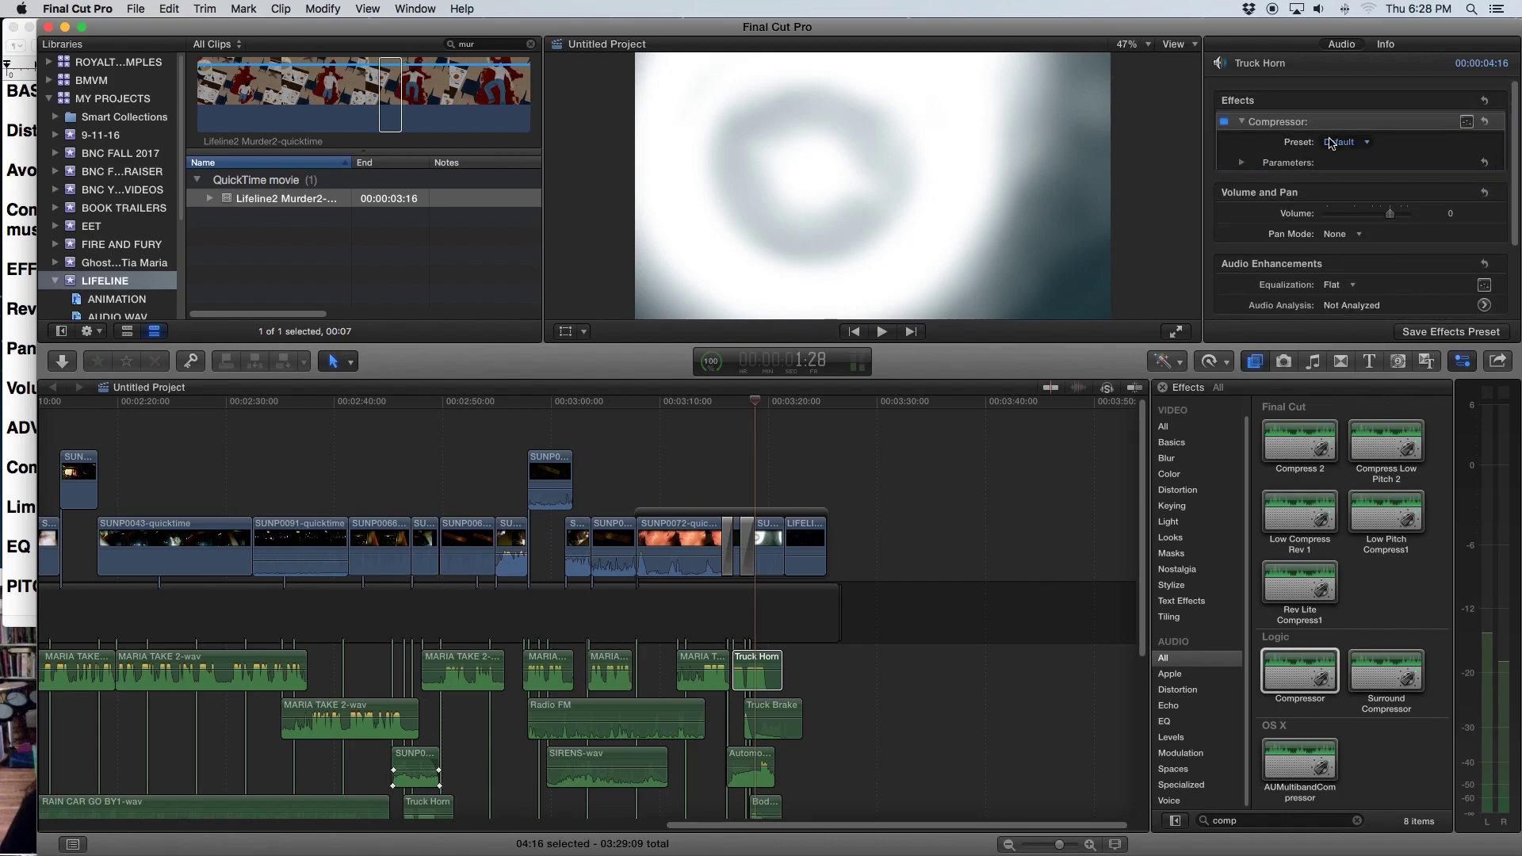
pyautogui.click(1225, 123)
pyautogui.press('super+h')
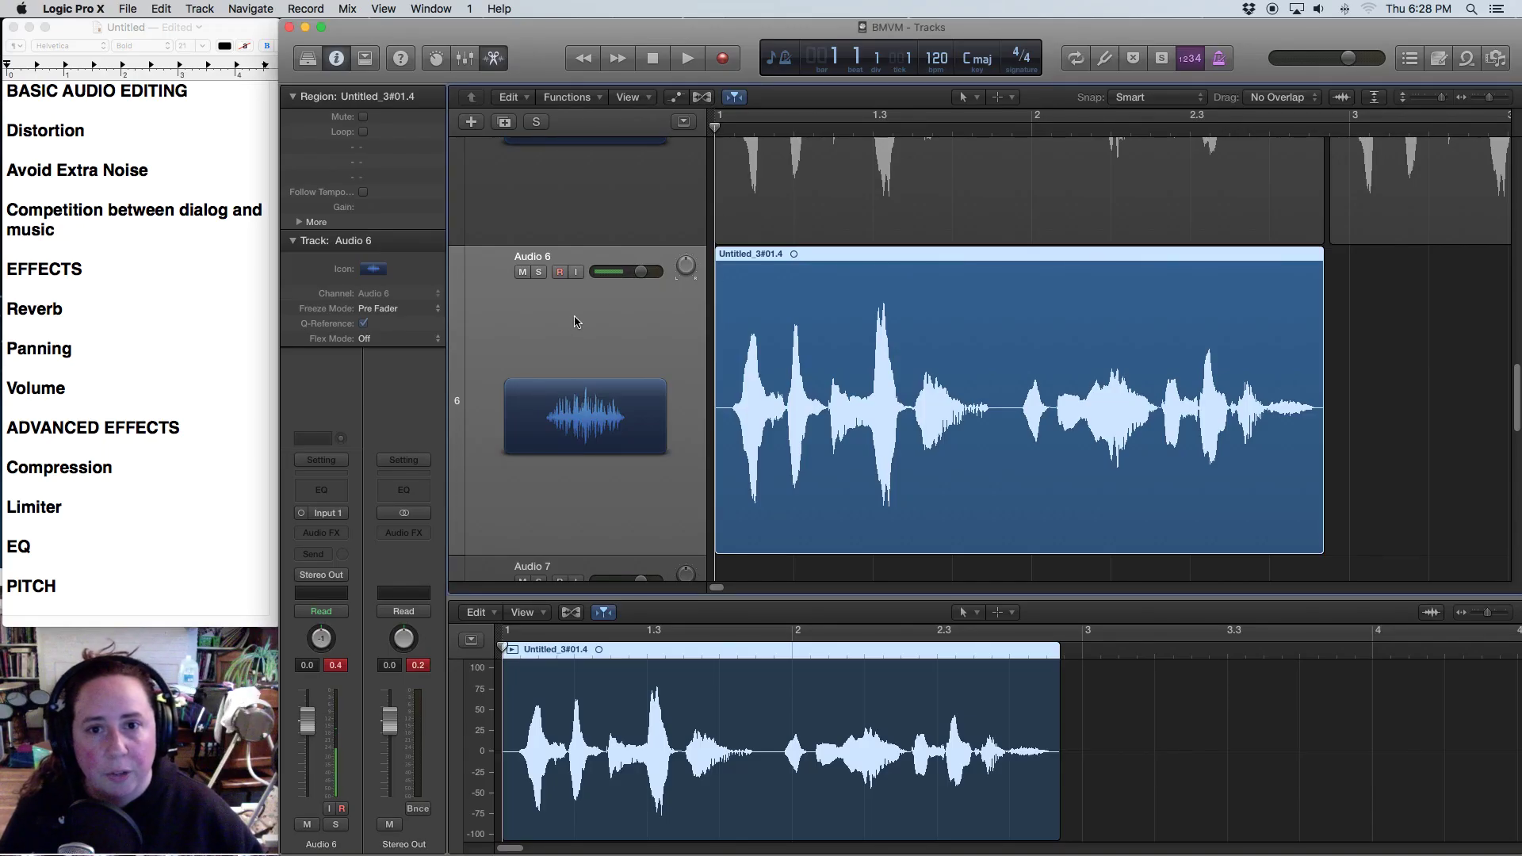
# Step: Insert a mono Compressor from the Dynamics effects on the Audio 6 track
pyautogui.click(322, 532)
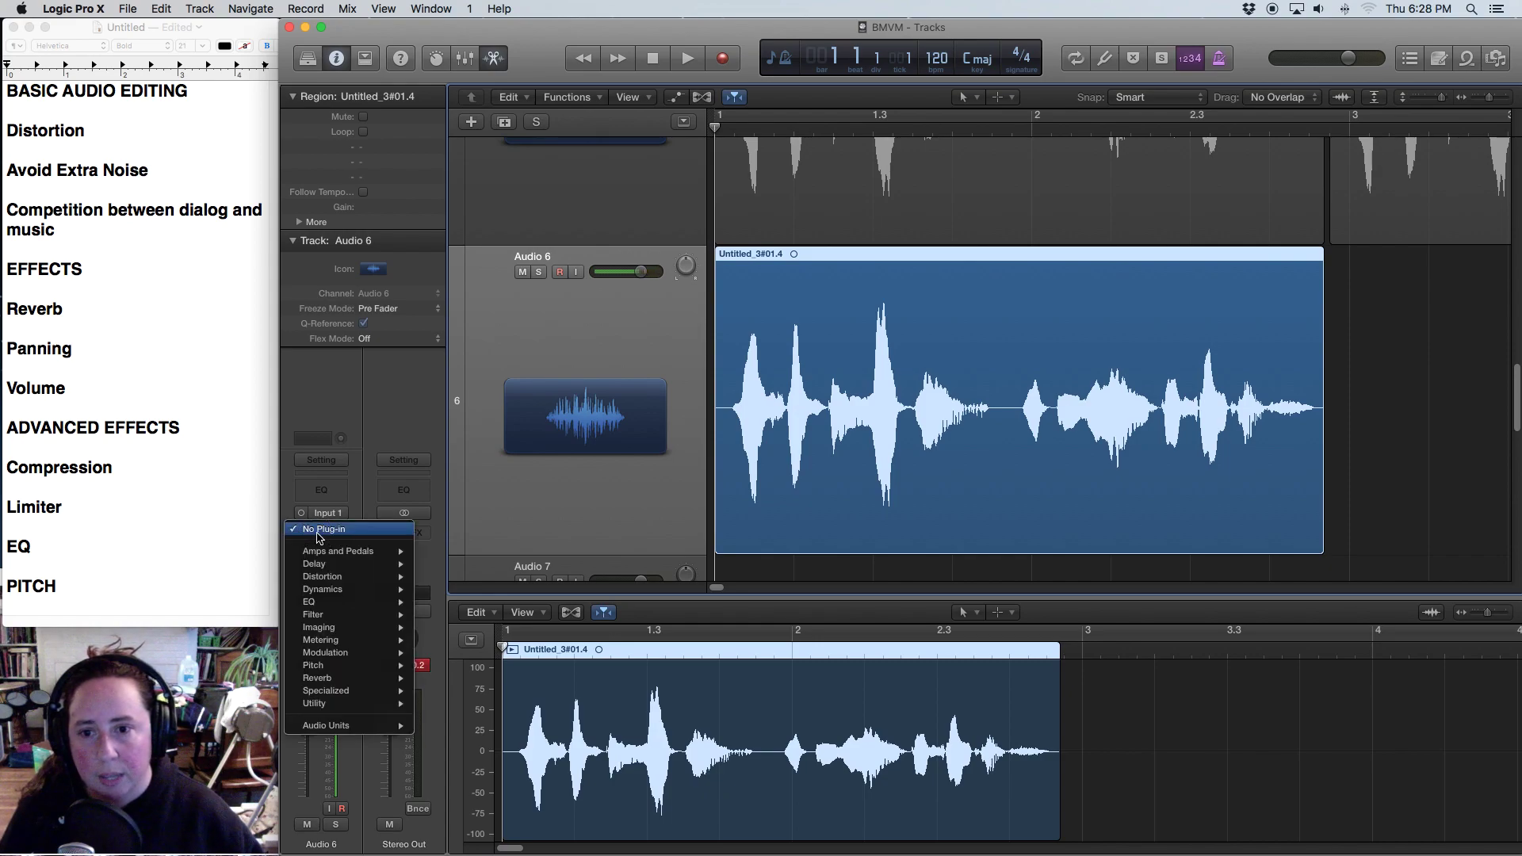
pyautogui.moveTo(341, 589)
pyautogui.moveTo(451, 603)
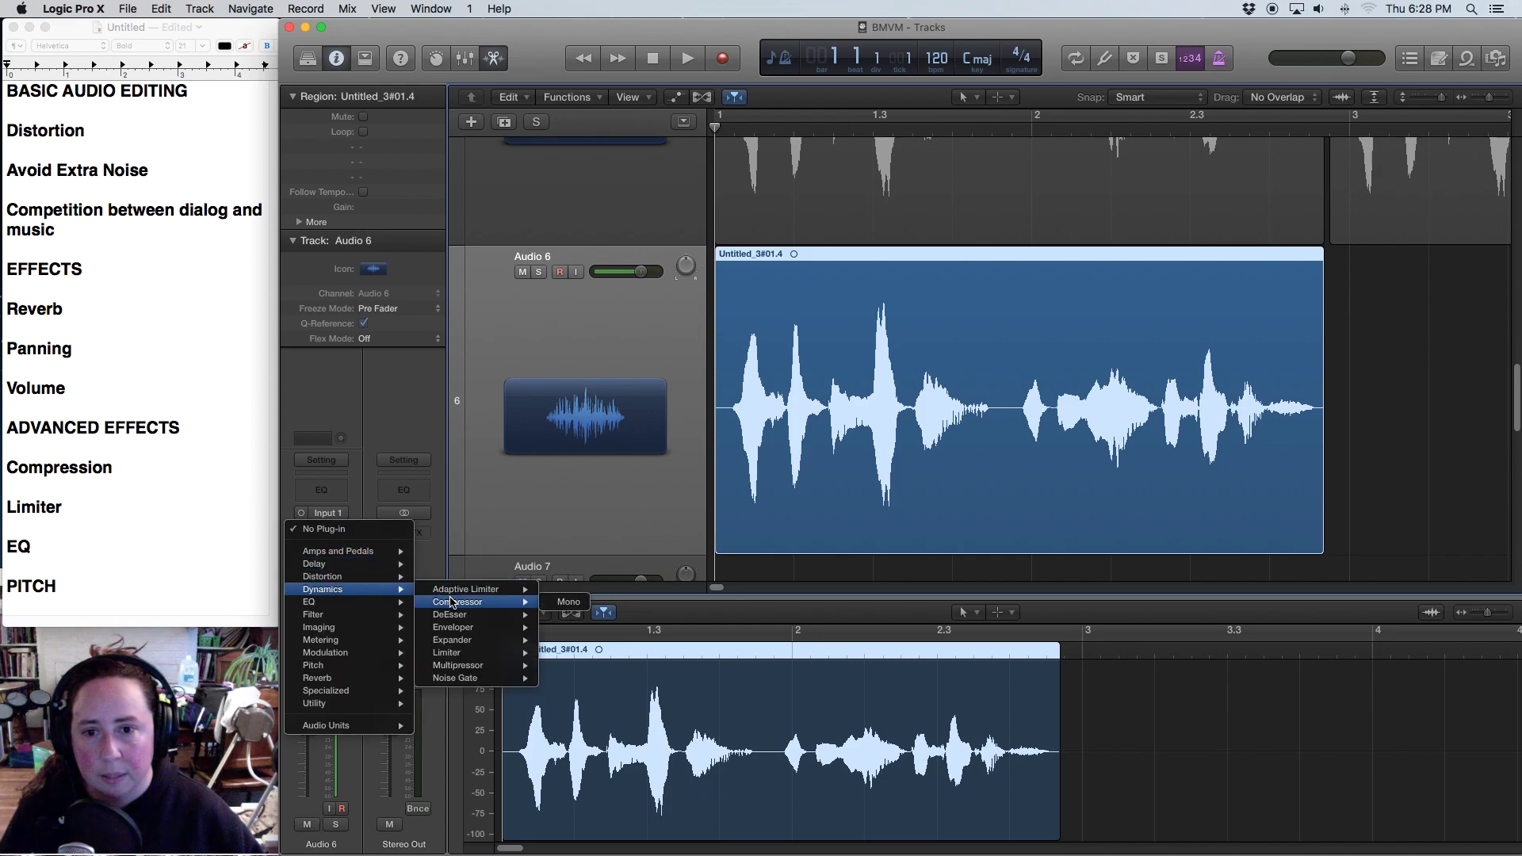
pyautogui.click(559, 605)
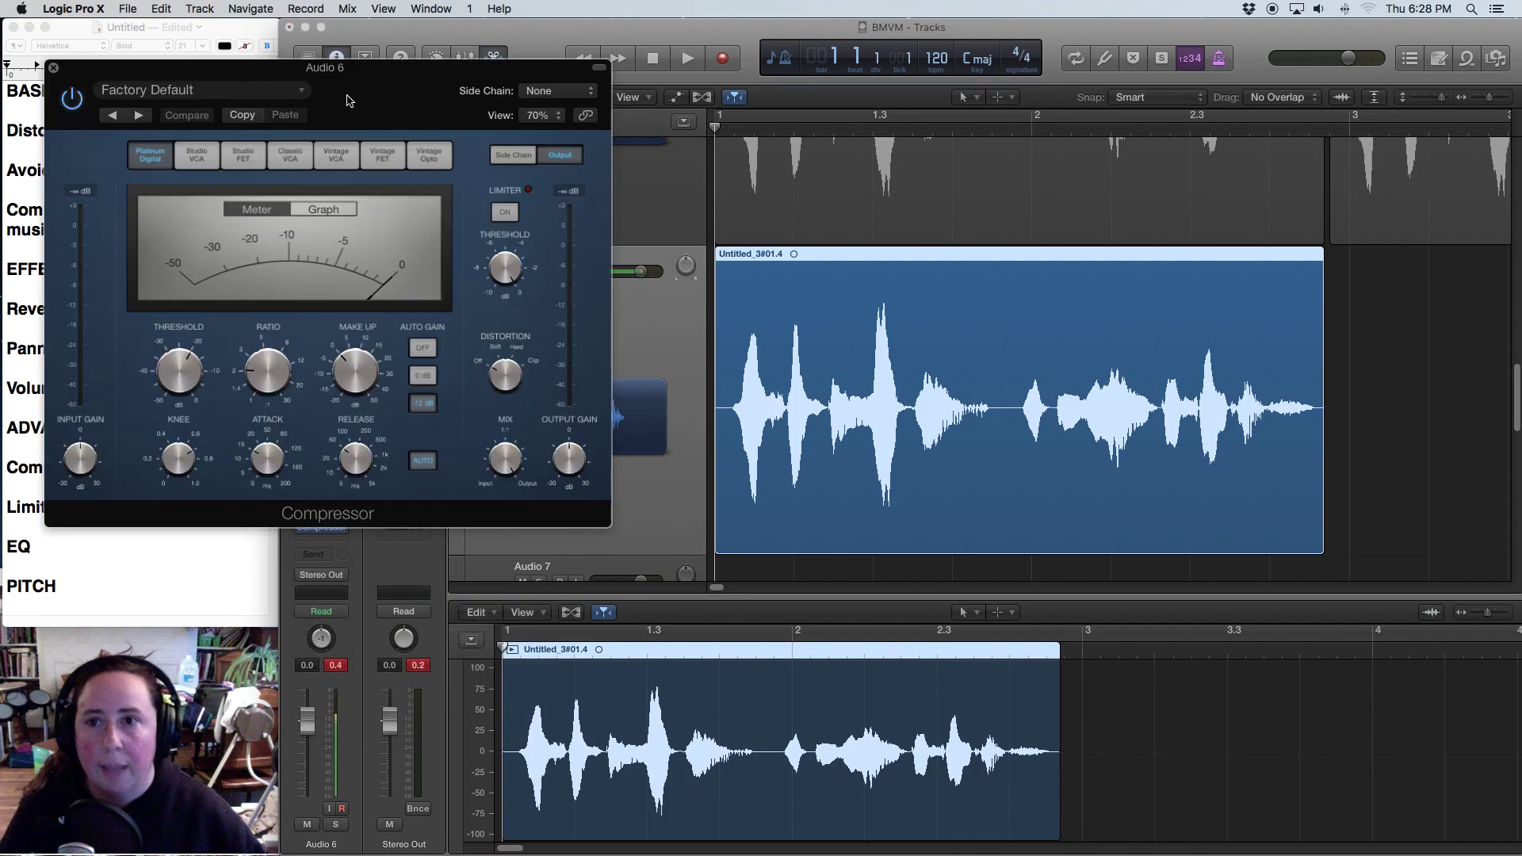
# Step: Load the Natural Vocal preset from the Voice category into Audio 6's Compressor
pyautogui.click(272, 90)
pyautogui.moveTo(165, 401)
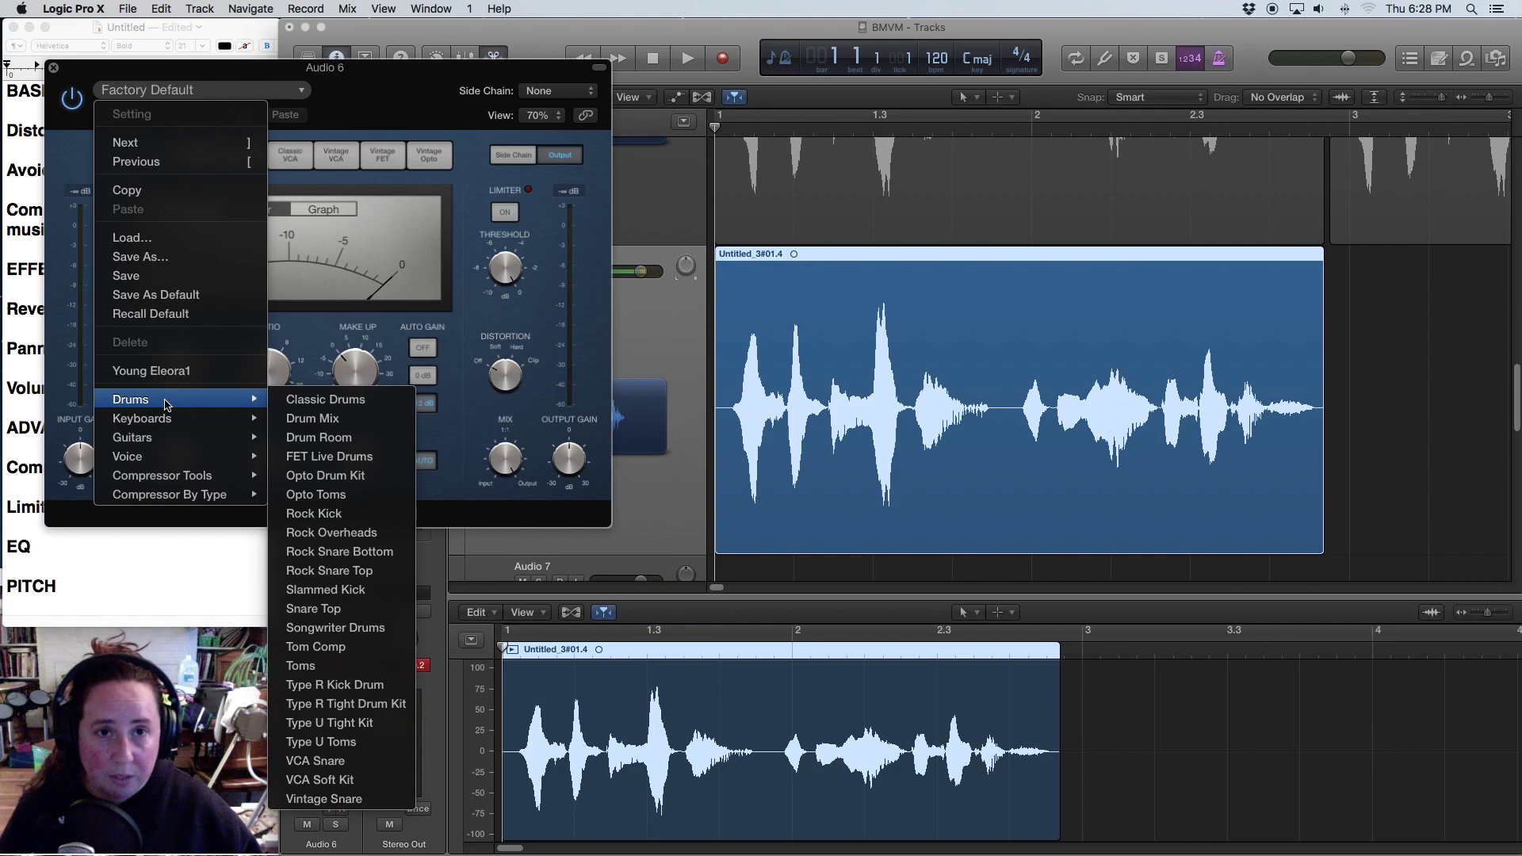
pyautogui.moveTo(156, 458)
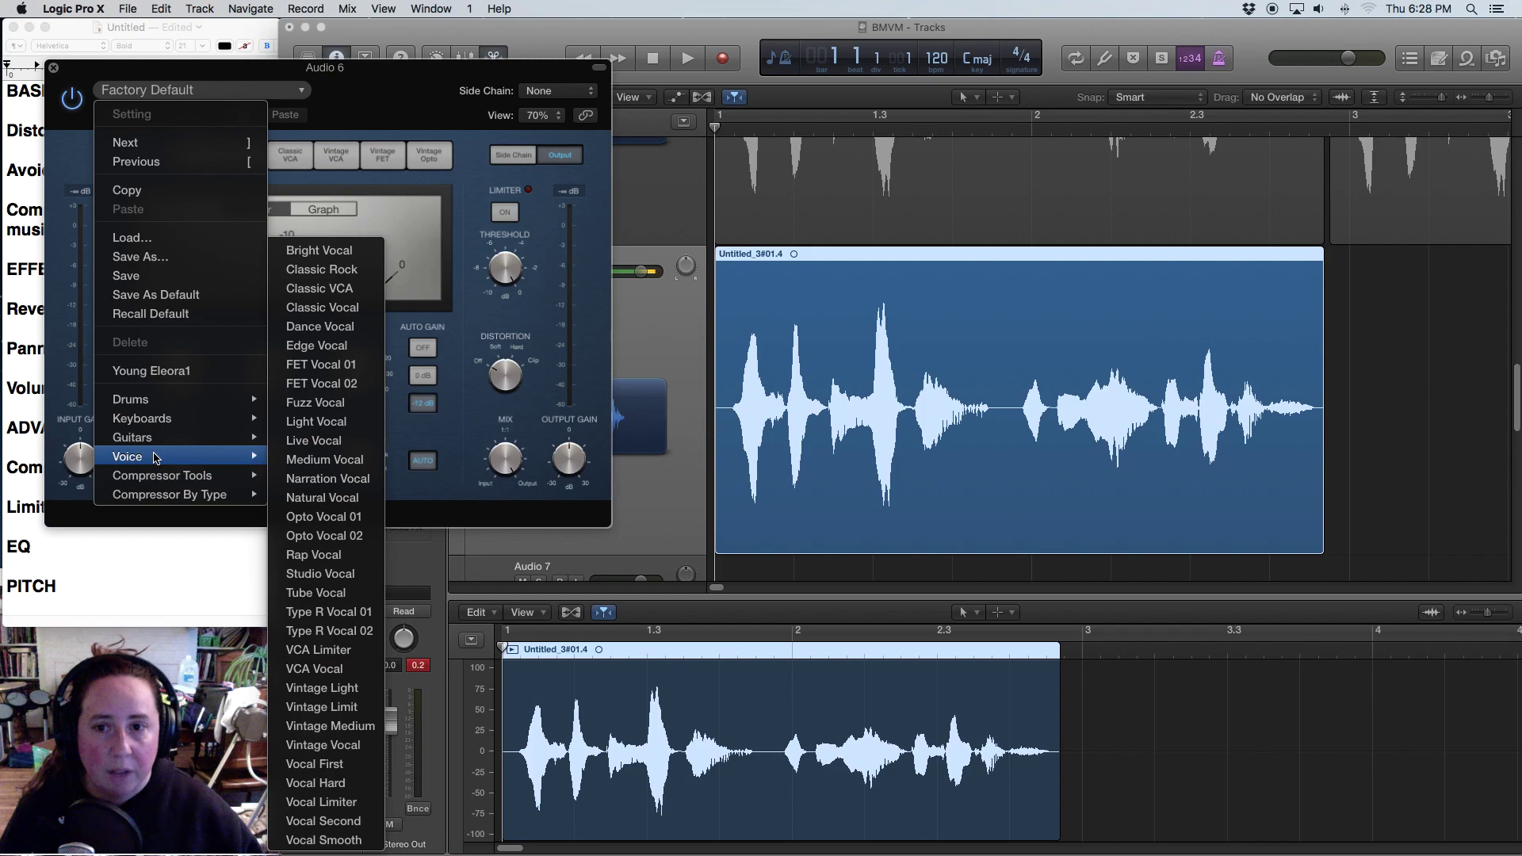
pyautogui.click(304, 498)
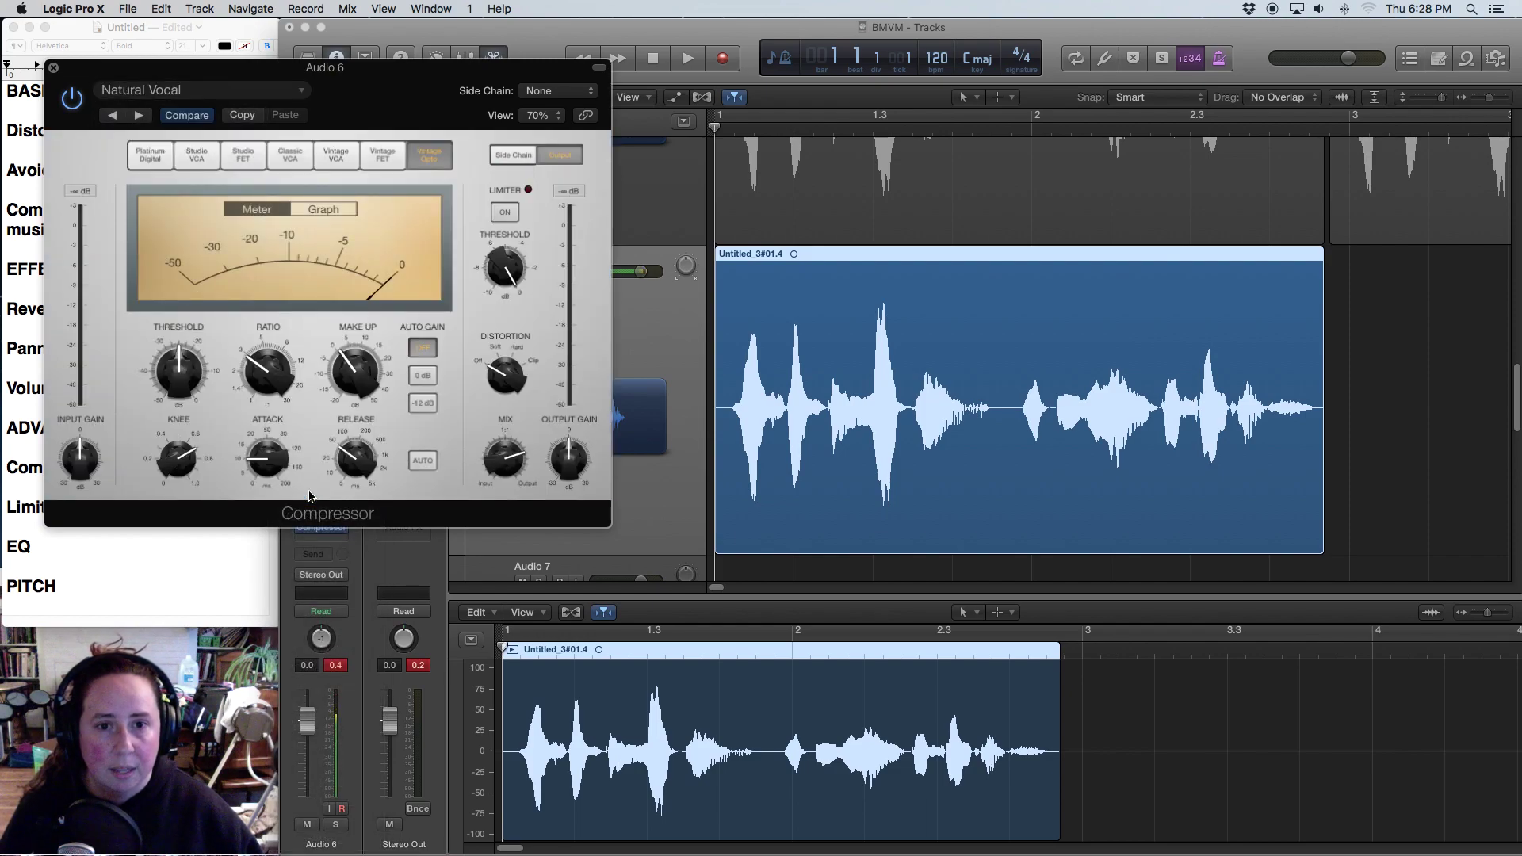
# Step: Load the FET Electric Piano preset in Audio 6's Compressor and look through the Voice presets and the controls
pyautogui.click(193, 90)
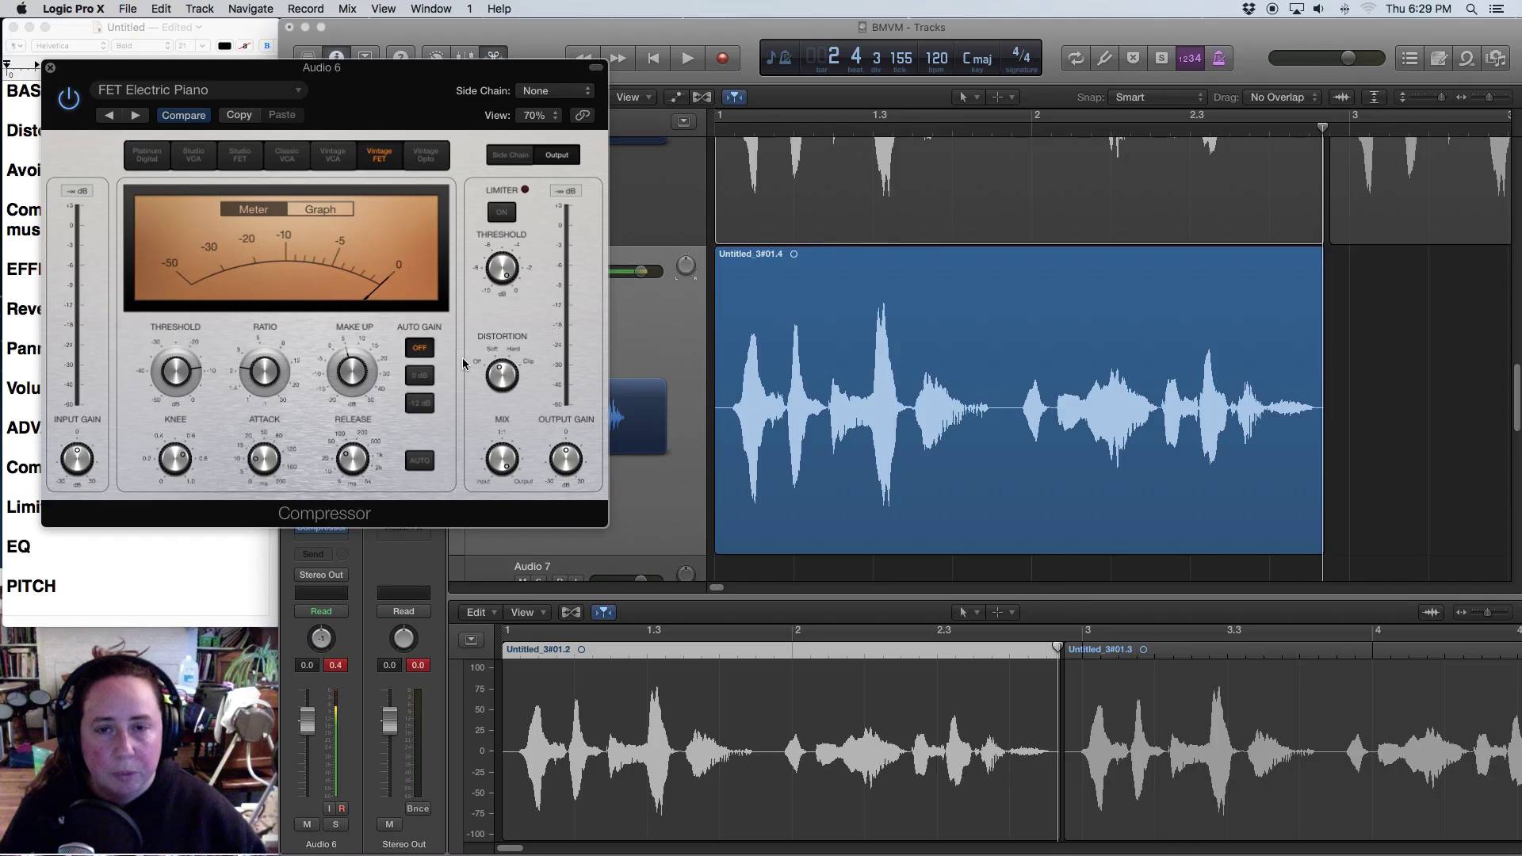
pyautogui.click(268, 98)
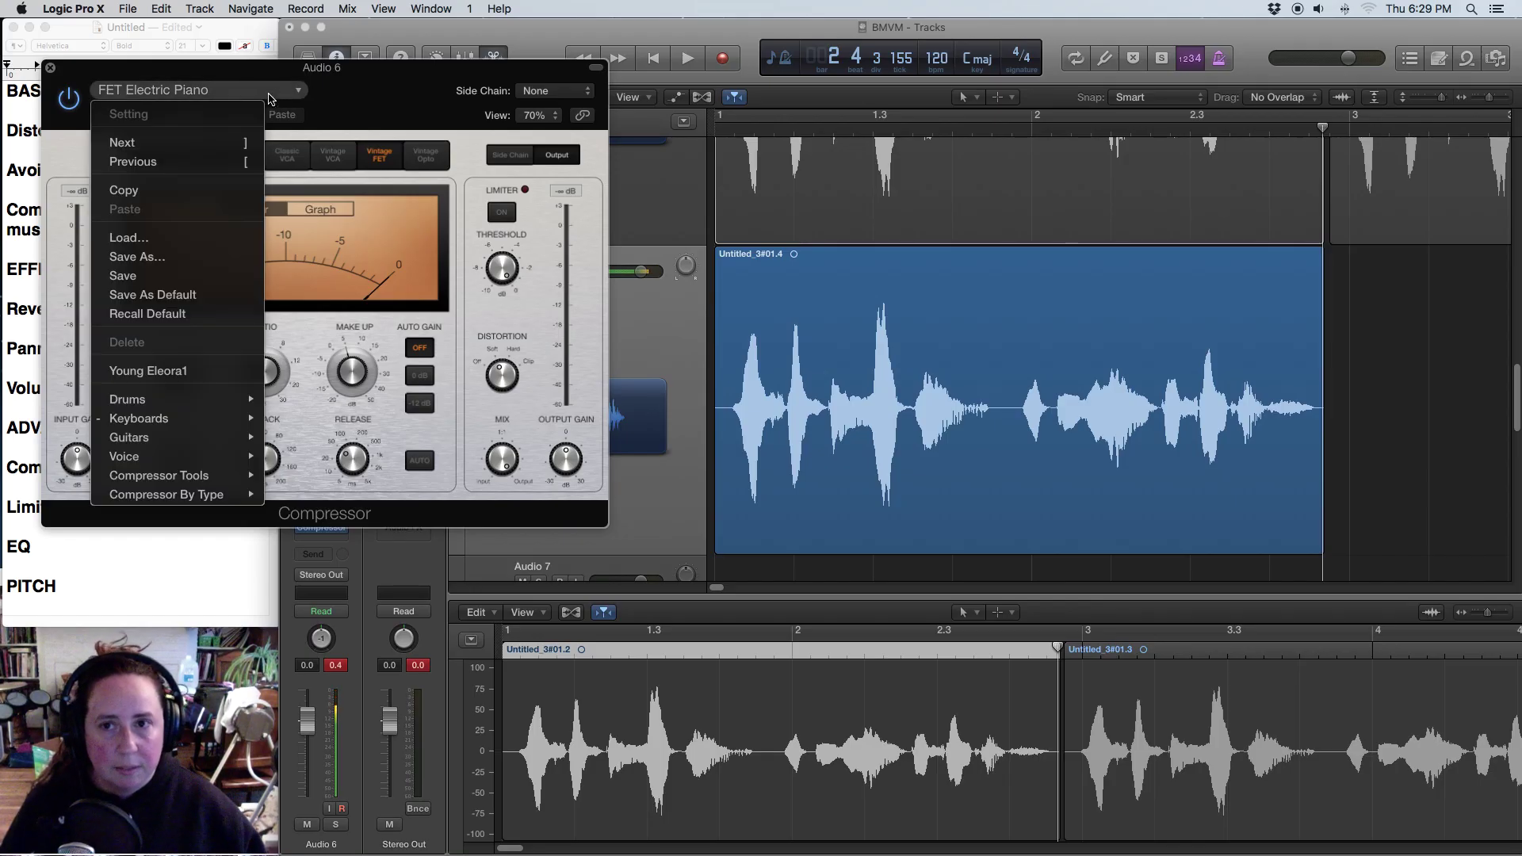
pyautogui.moveTo(196, 458)
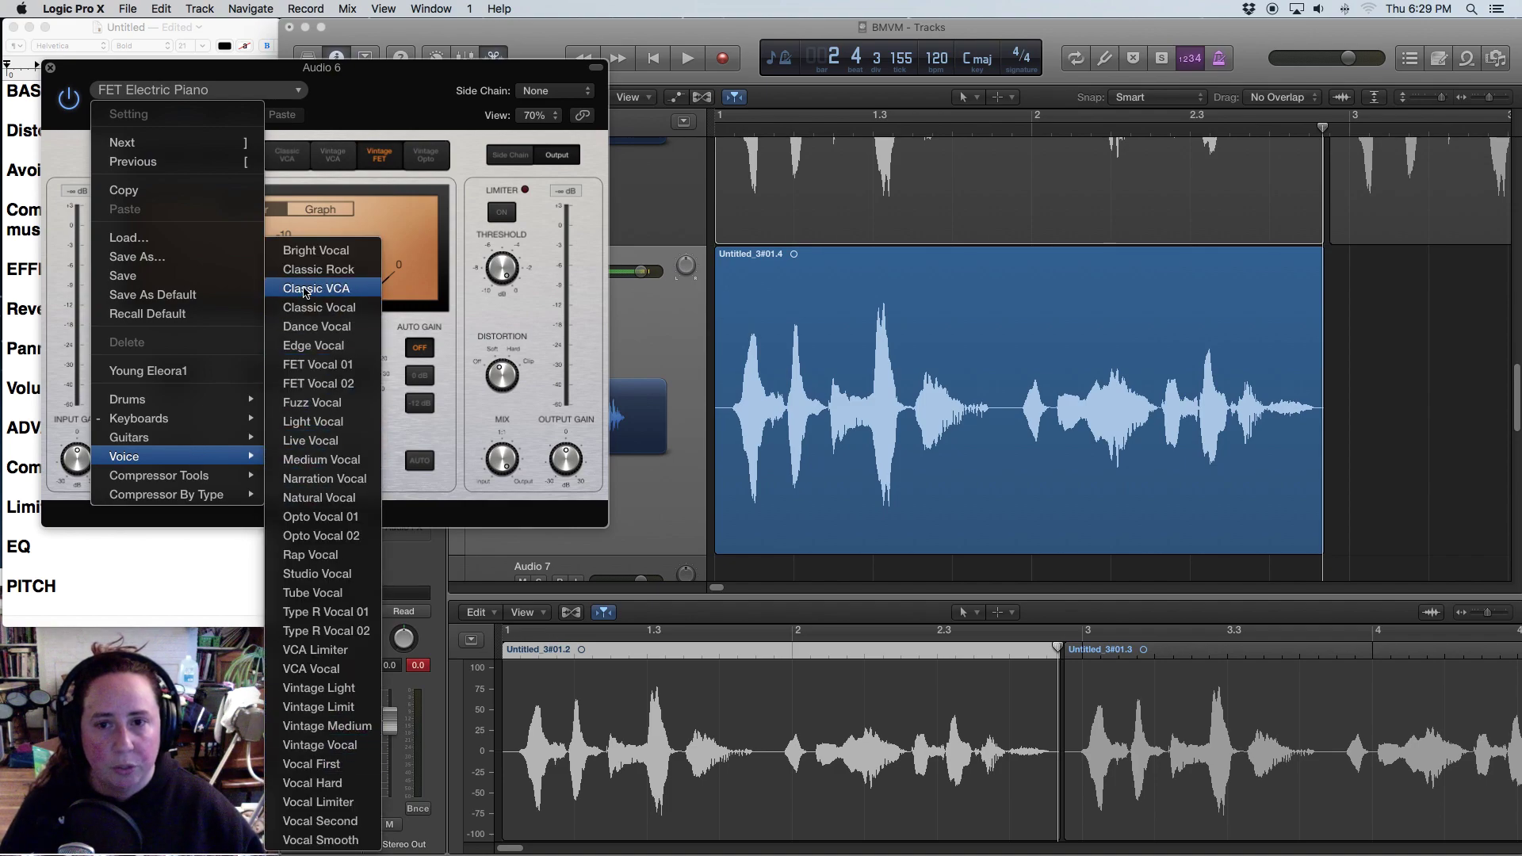
pyautogui.click(418, 82)
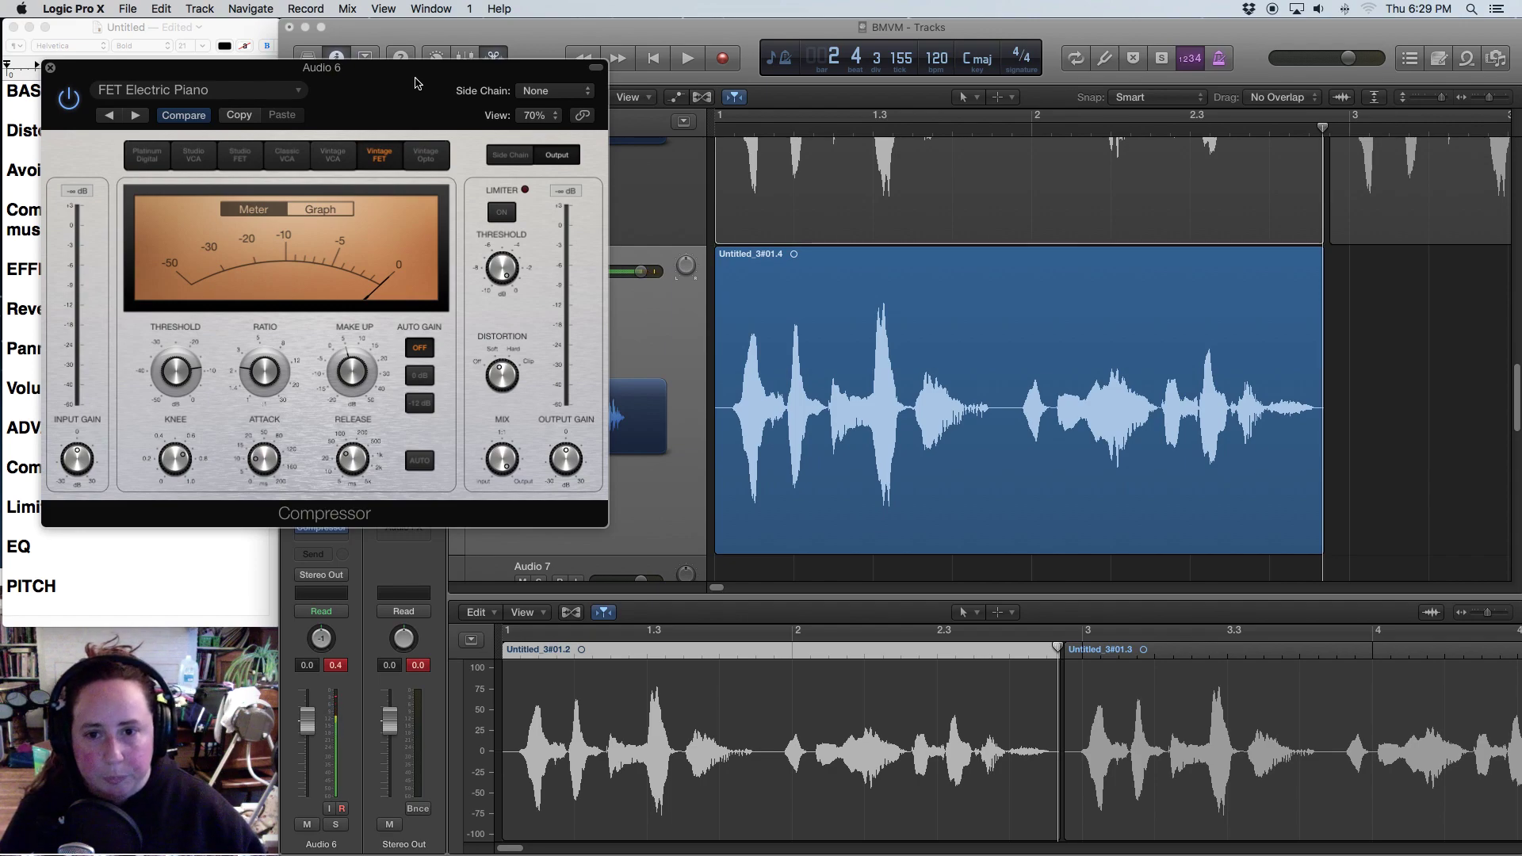
pyautogui.moveTo(560, 469)
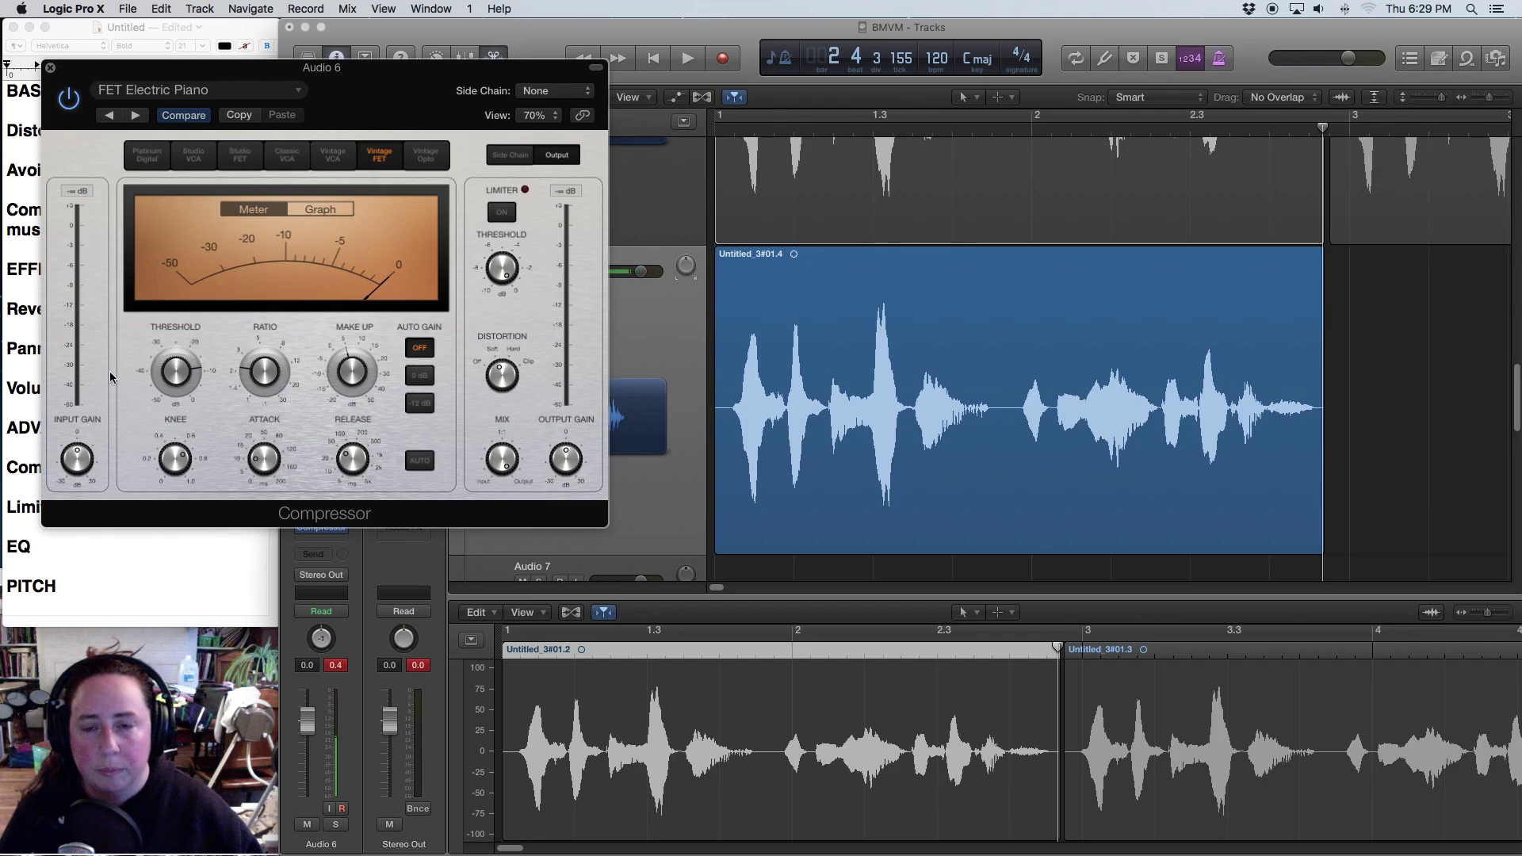
pyautogui.moveTo(353, 347)
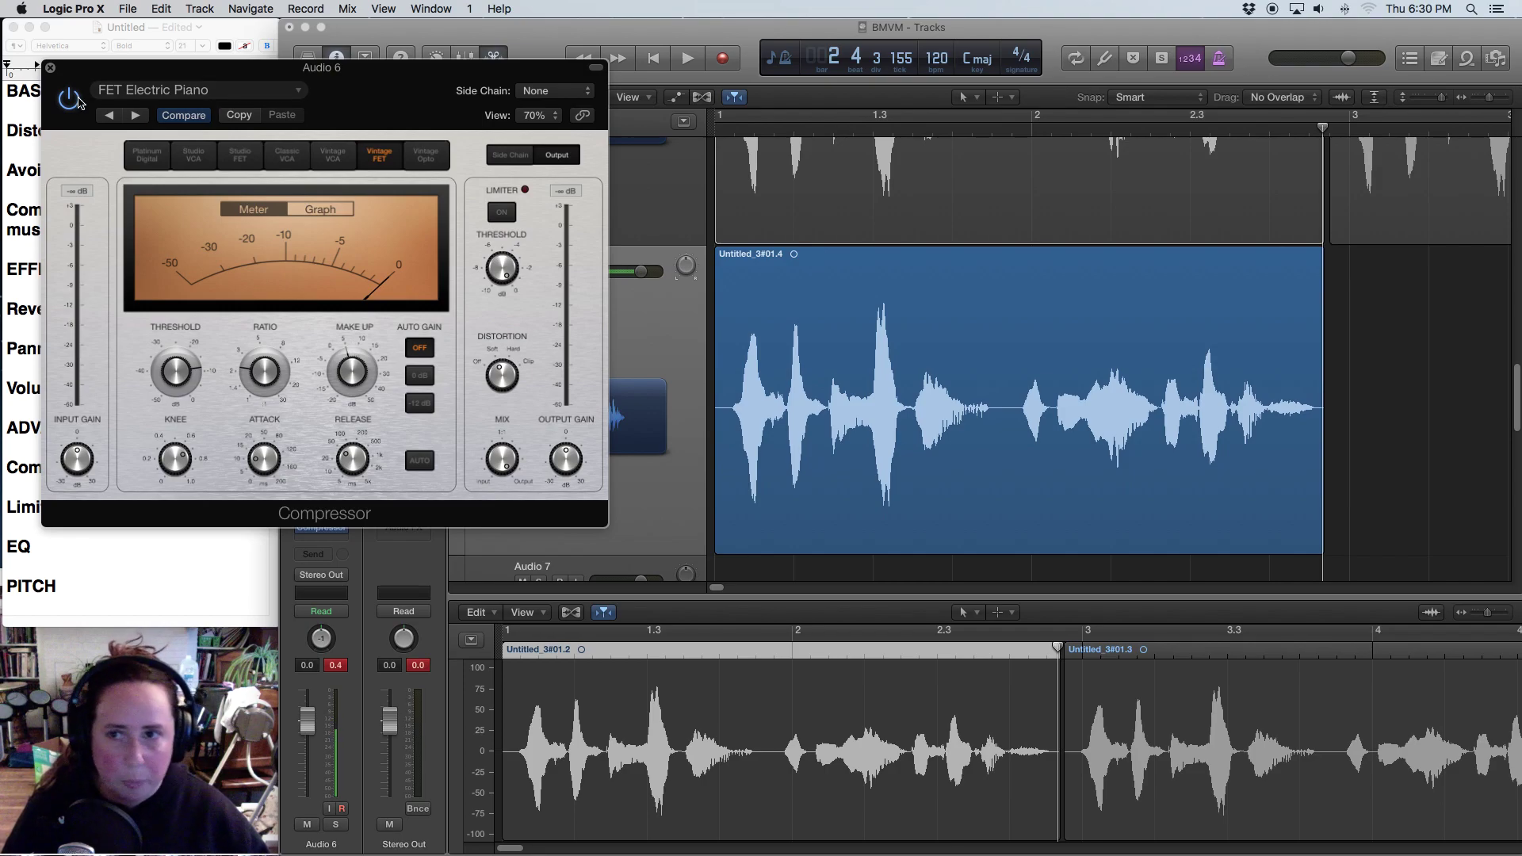
# Step: Close the Compressor window and mute the PANNING and Audio 6 tracks
pyautogui.click(49, 70)
pyautogui.scroll(3, 594, 215)
pyautogui.scroll(-3, 611, 353)
pyautogui.scroll(-1, 608, 352)
pyautogui.click(523, 206)
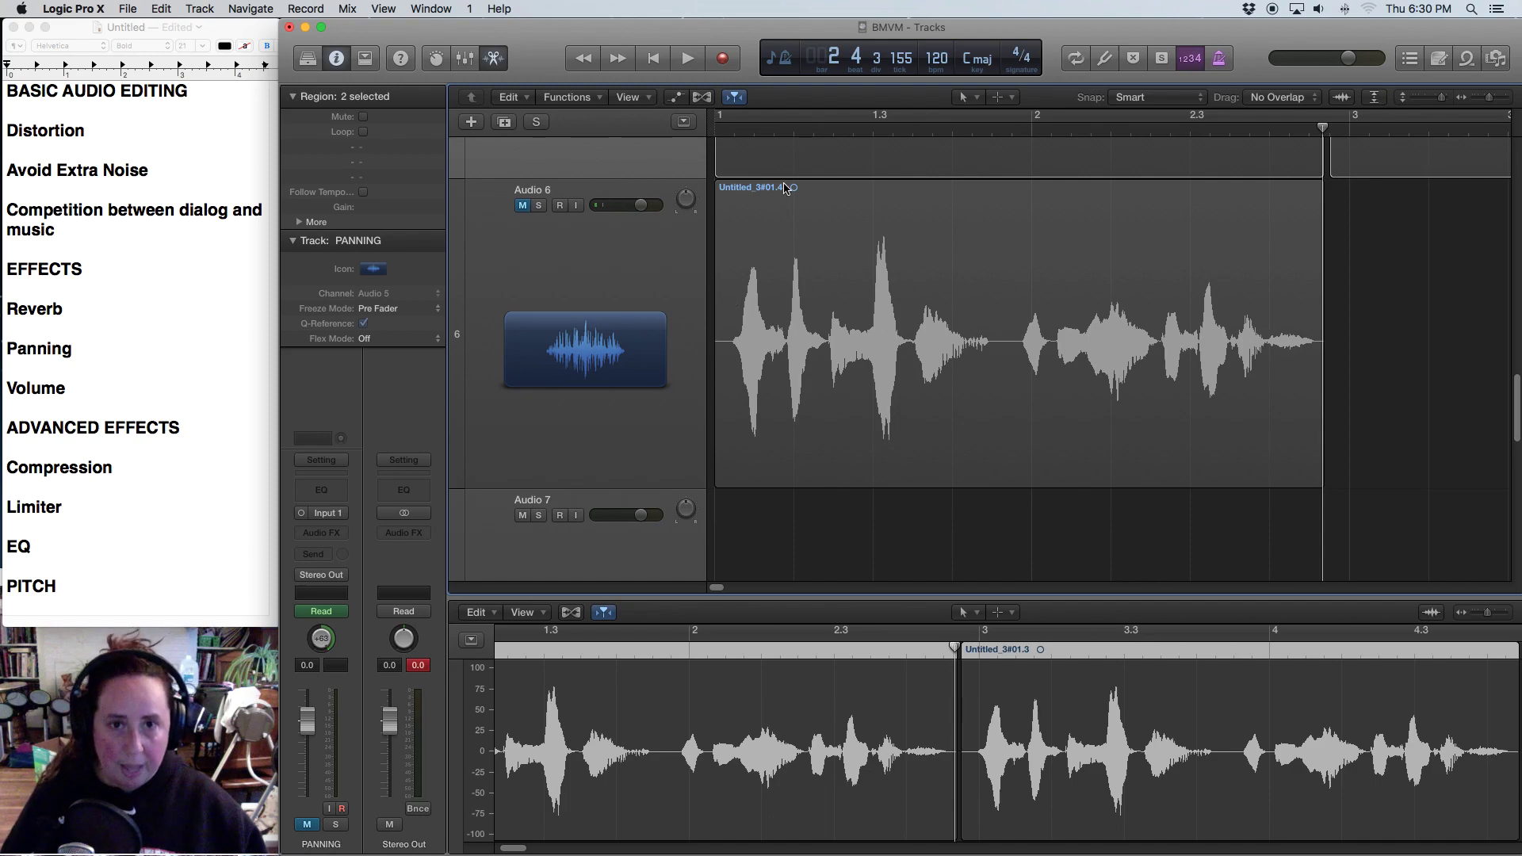
# Step: Paste the copied voice region at bar 1 of the Audio 7 track, including its automation data
pyautogui.click(514, 510)
pyautogui.scroll(-5, 514, 509)
pyautogui.press('Return')
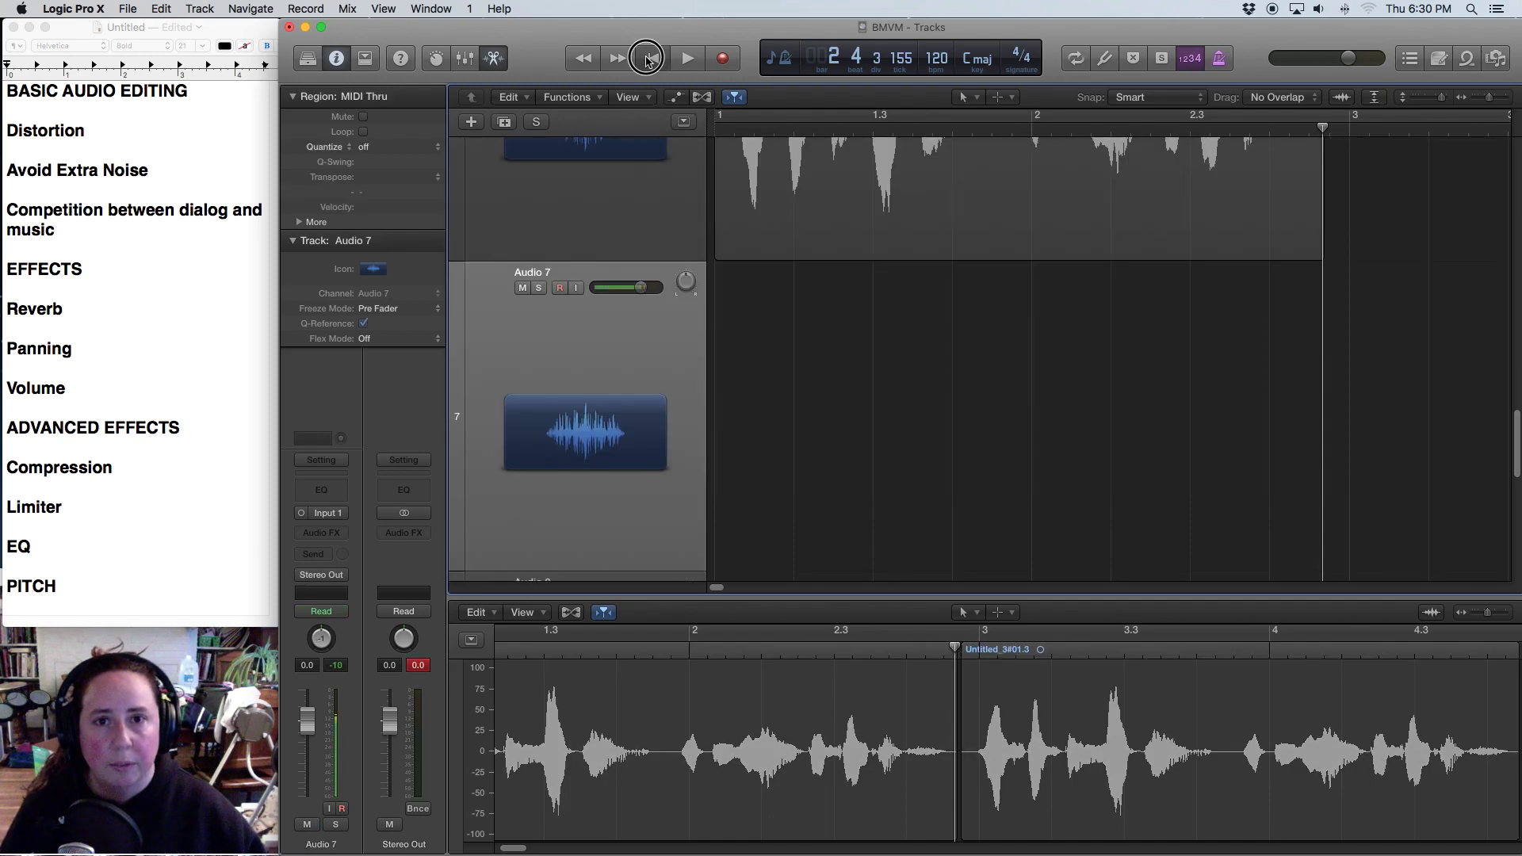
pyautogui.press('super+v')
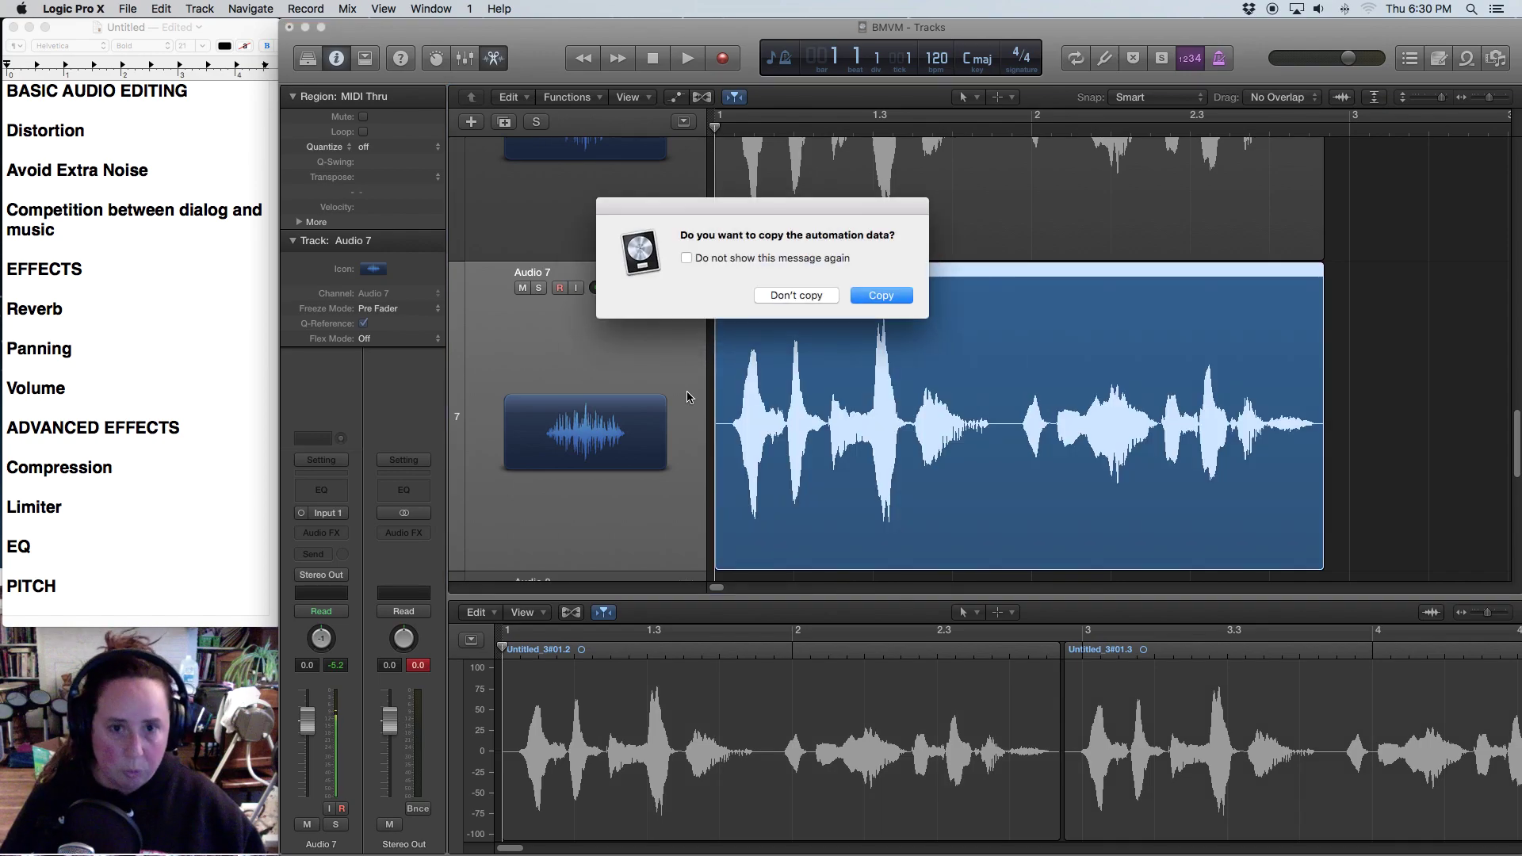
pyautogui.press('Return')
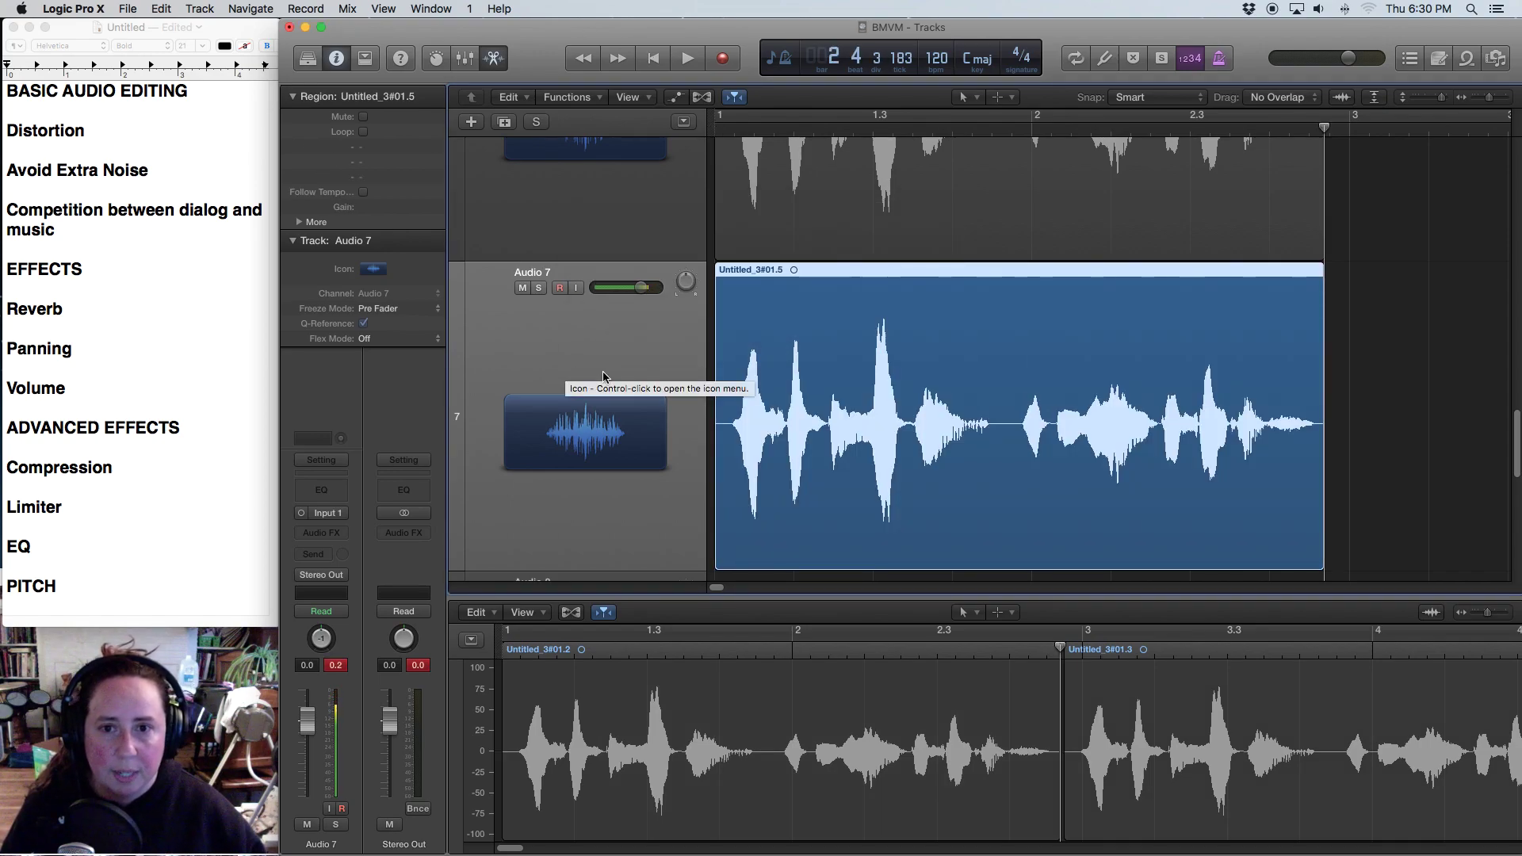
# Step: Insert a mono Limiter from the Dynamics effects on the Audio 7 channel
pyautogui.click(326, 534)
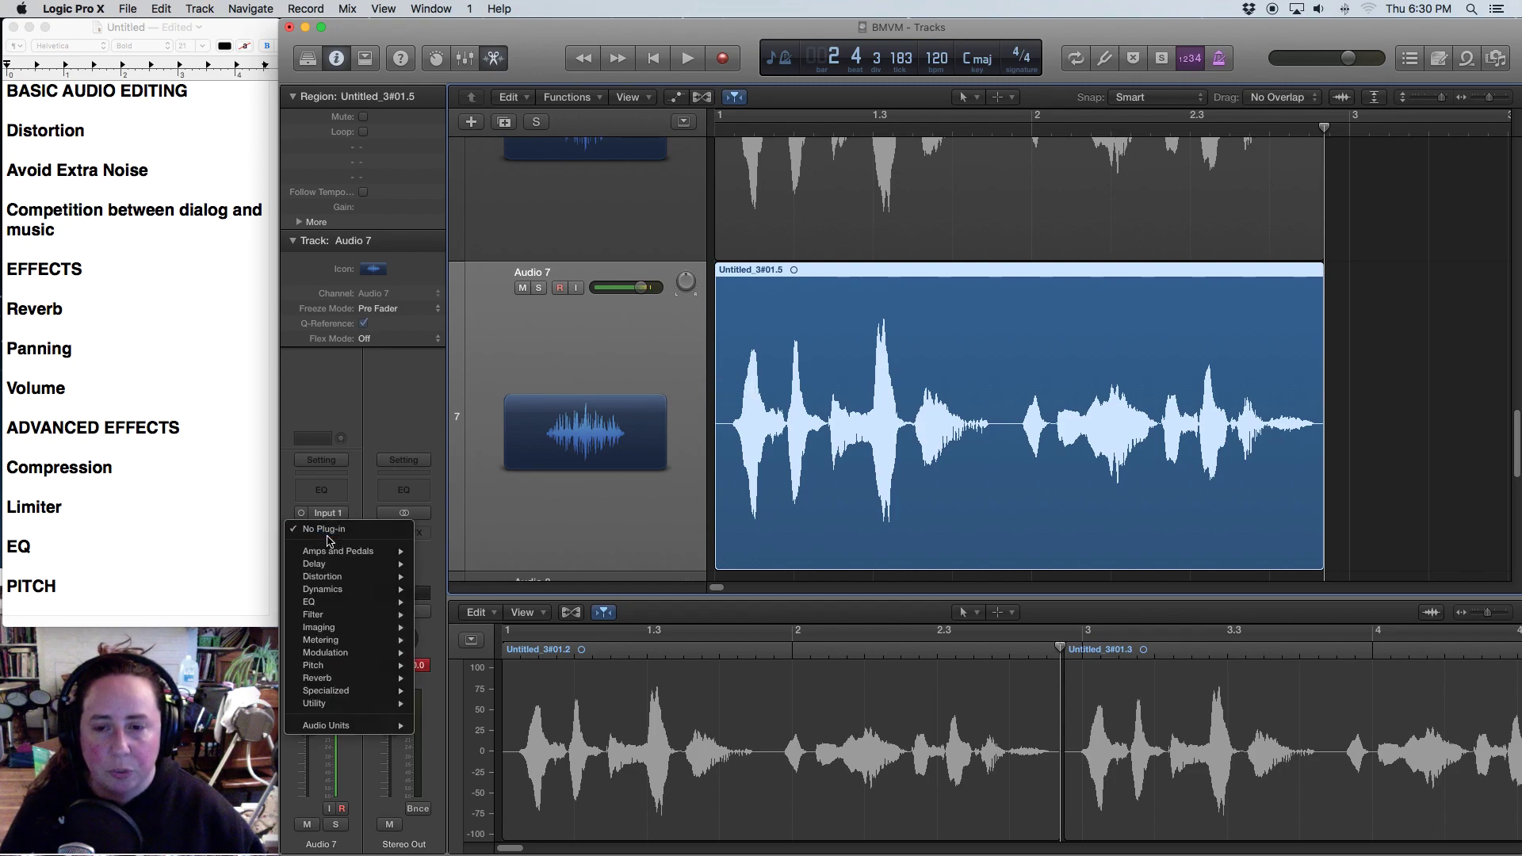
pyautogui.moveTo(322, 590)
pyautogui.moveTo(473, 594)
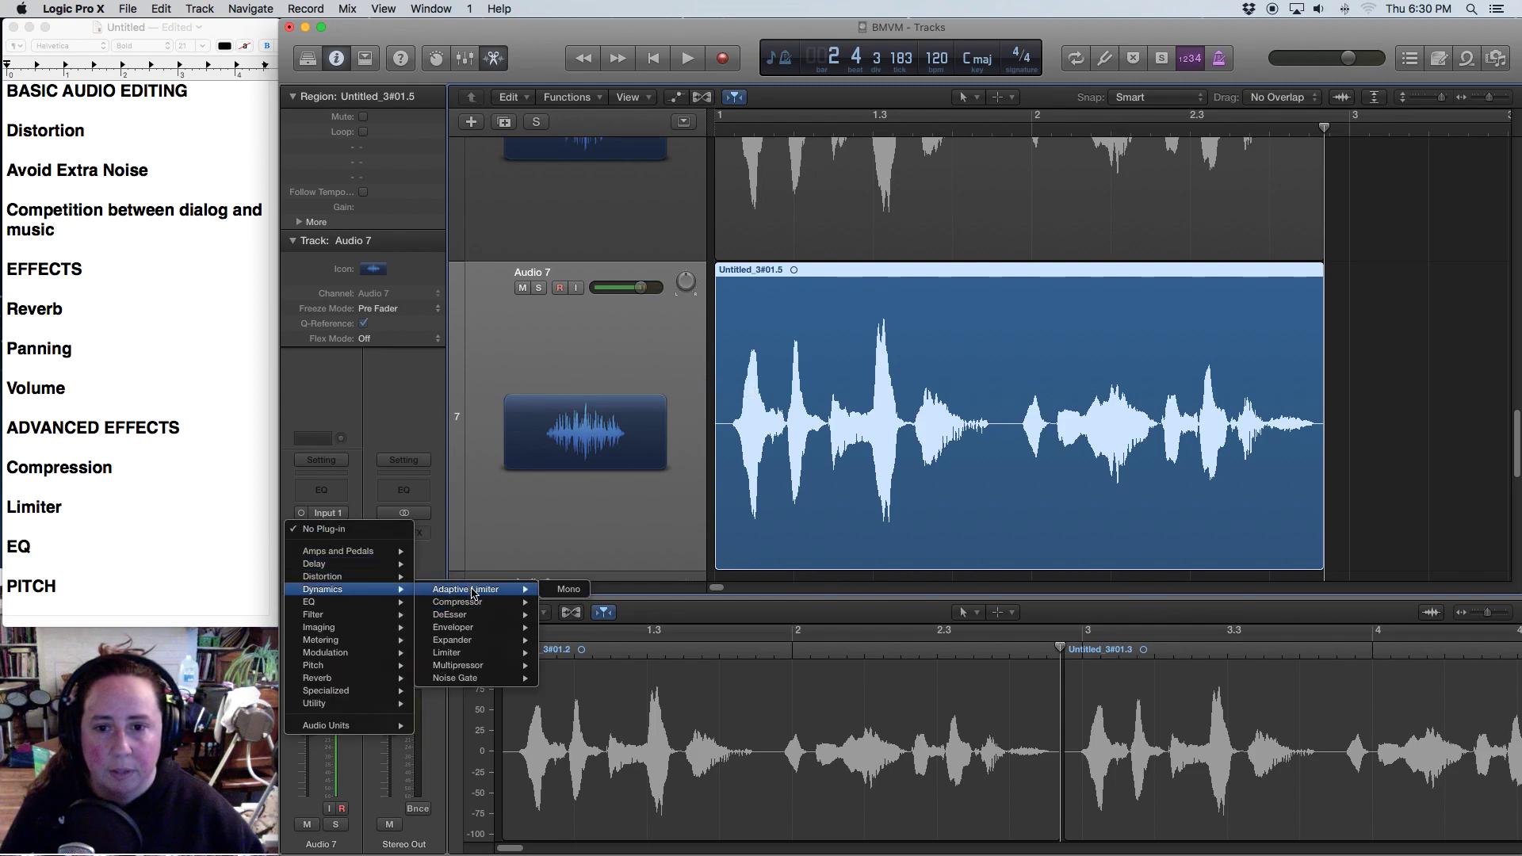
pyautogui.moveTo(499, 654)
pyautogui.click(569, 653)
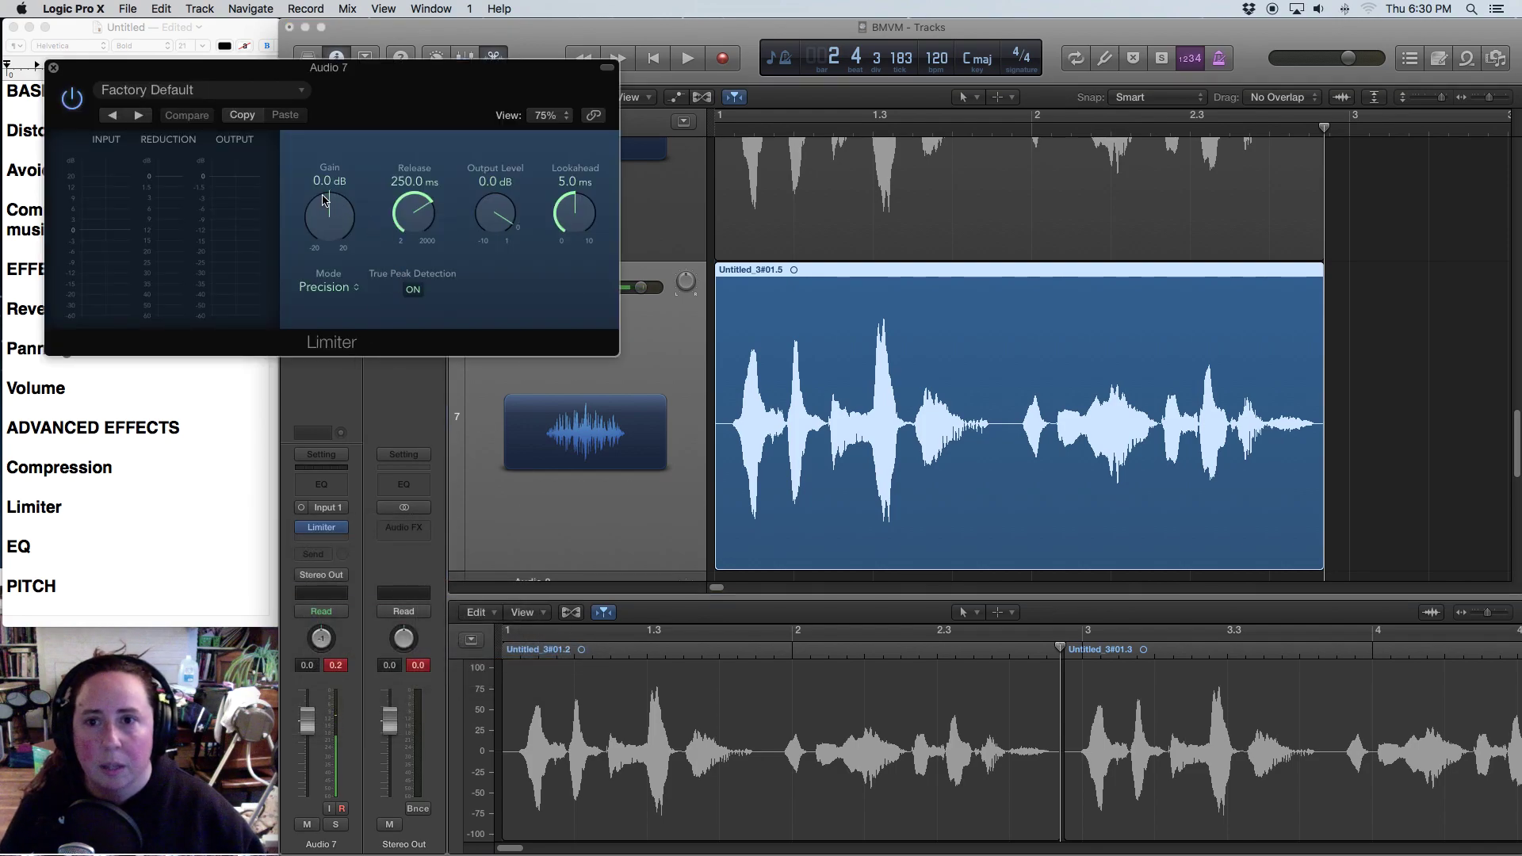
# Step: Lower the Limiter's gain to -9.0 dB and play the voice region from bar 1
pyautogui.moveTo(329, 206); pyautogui.dragTo(311, 276)
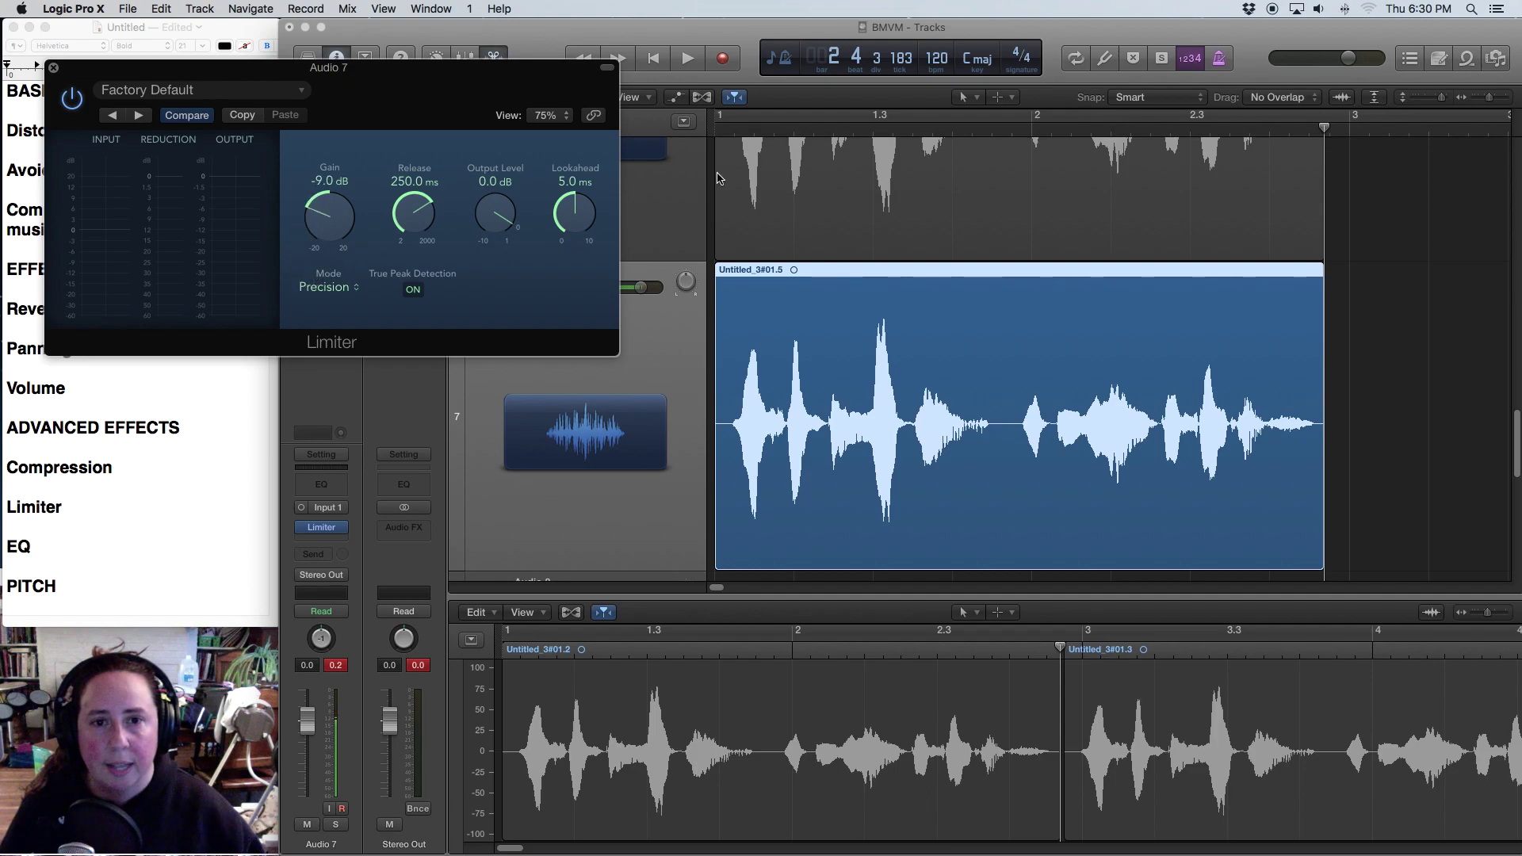
pyautogui.click(713, 127)
pyautogui.press('space')
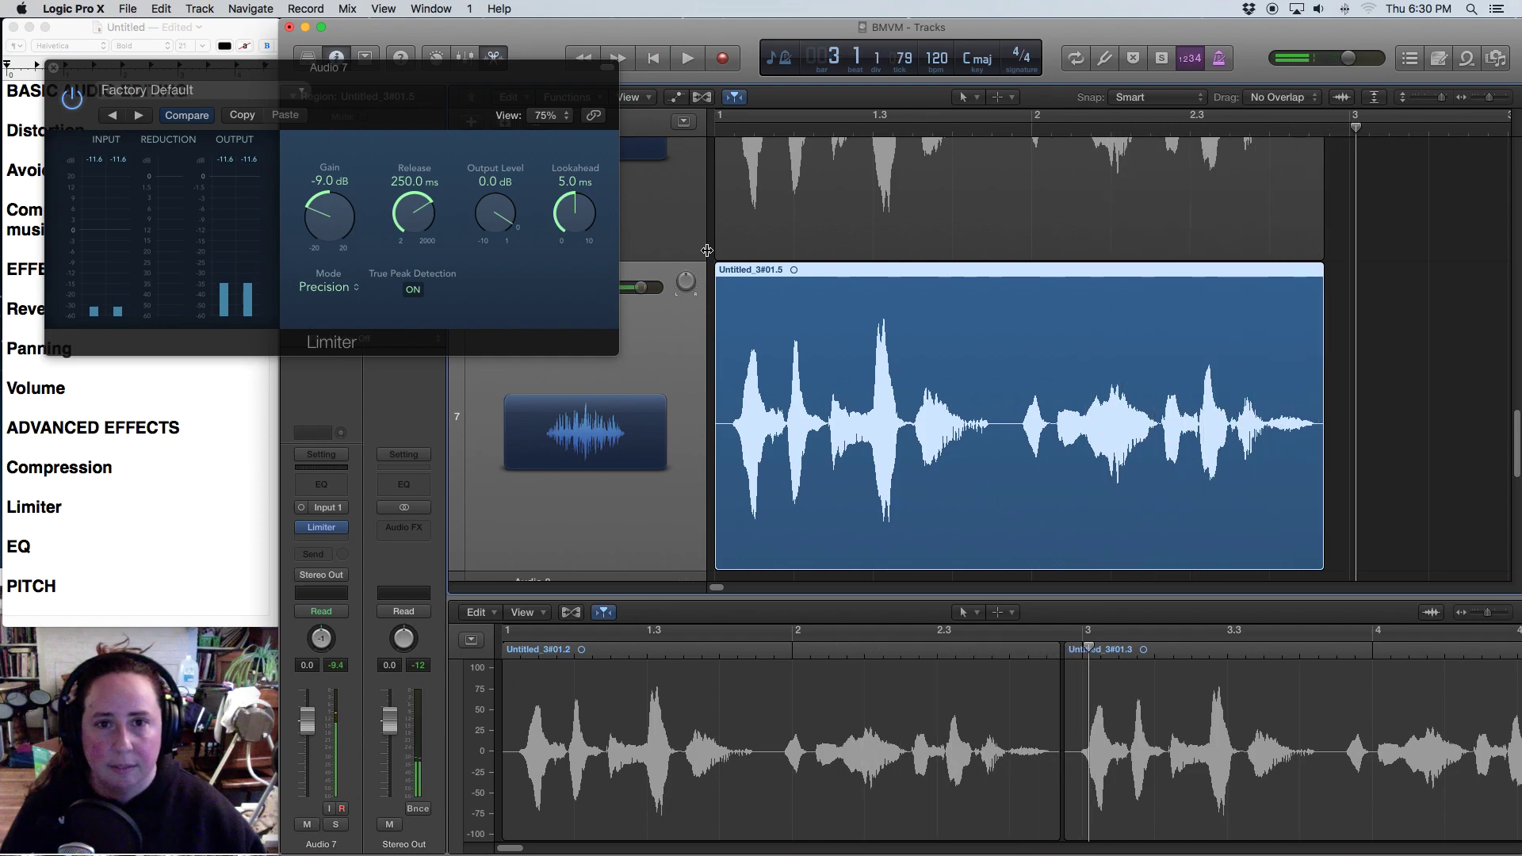
pyautogui.press('Return')
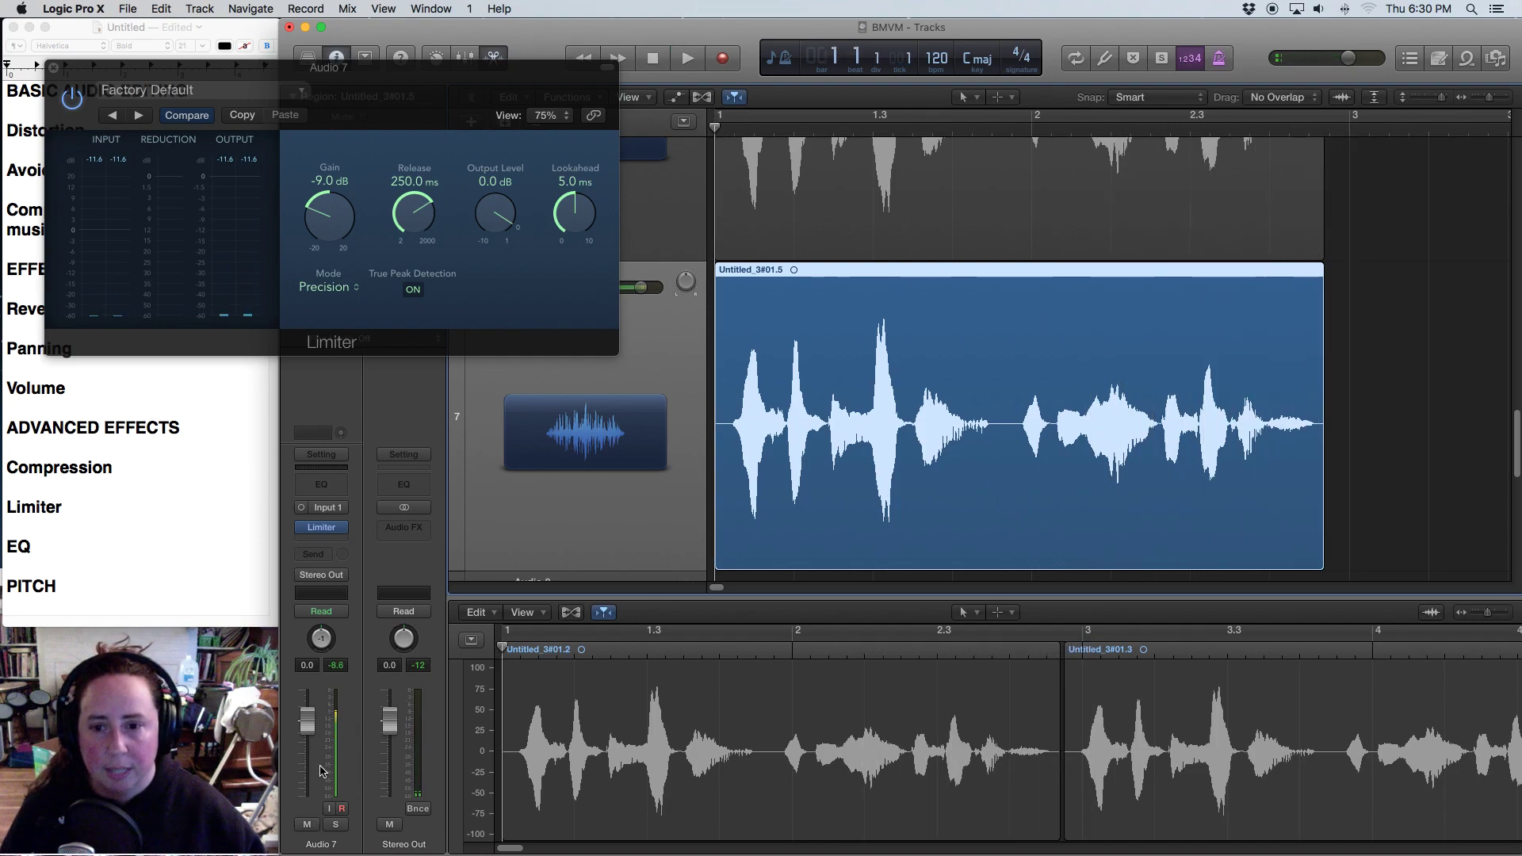
pyautogui.press('space')
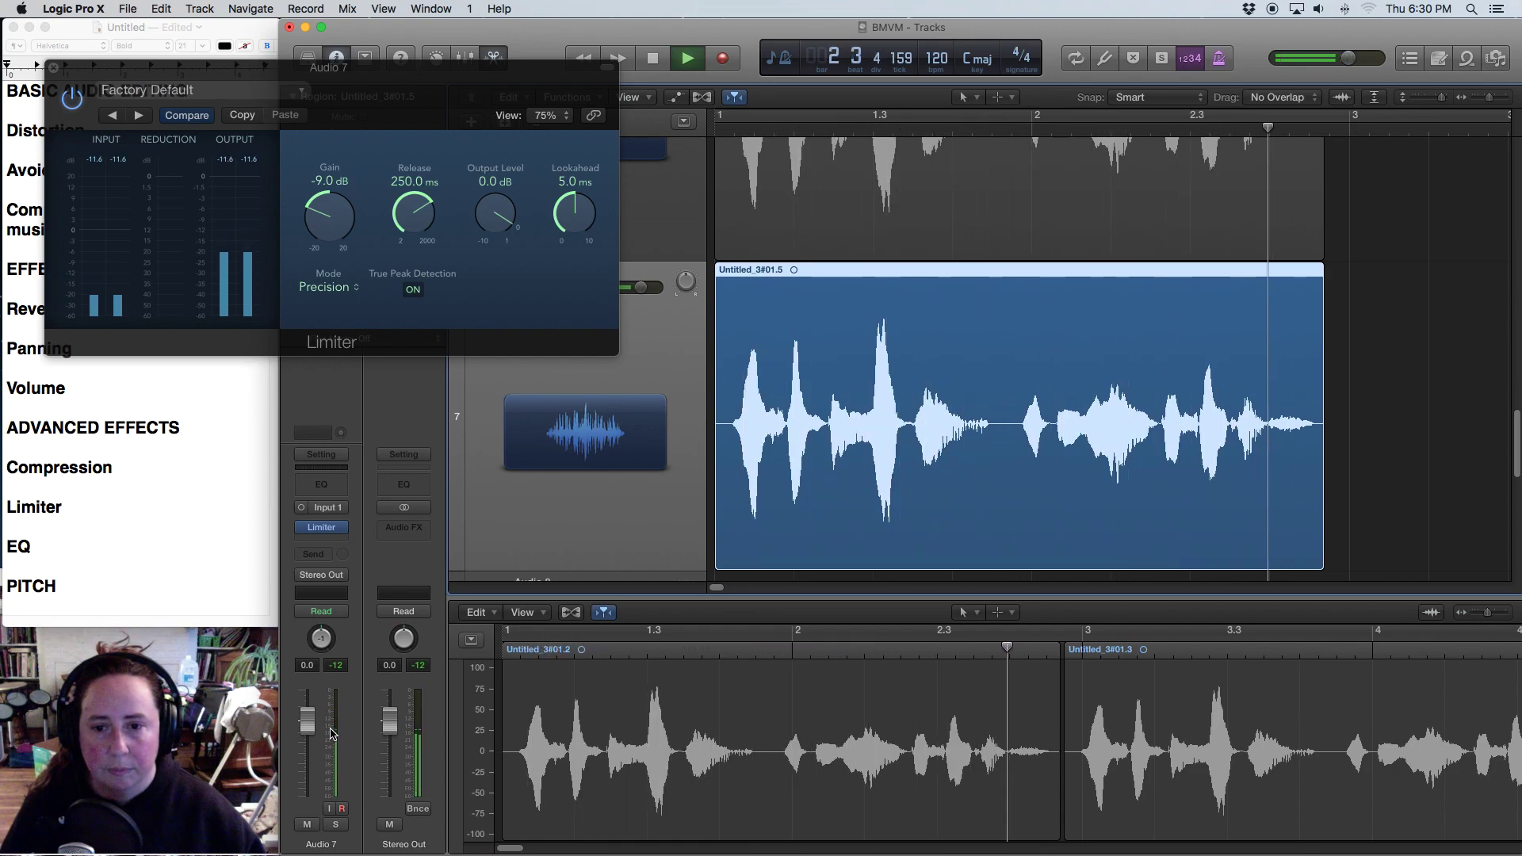
pyautogui.press('space')
# Step: Lower the Limiter's gain further to -15.5 dB and play the voice region from the start
pyautogui.moveTo(322, 206); pyautogui.dragTo(317, 287)
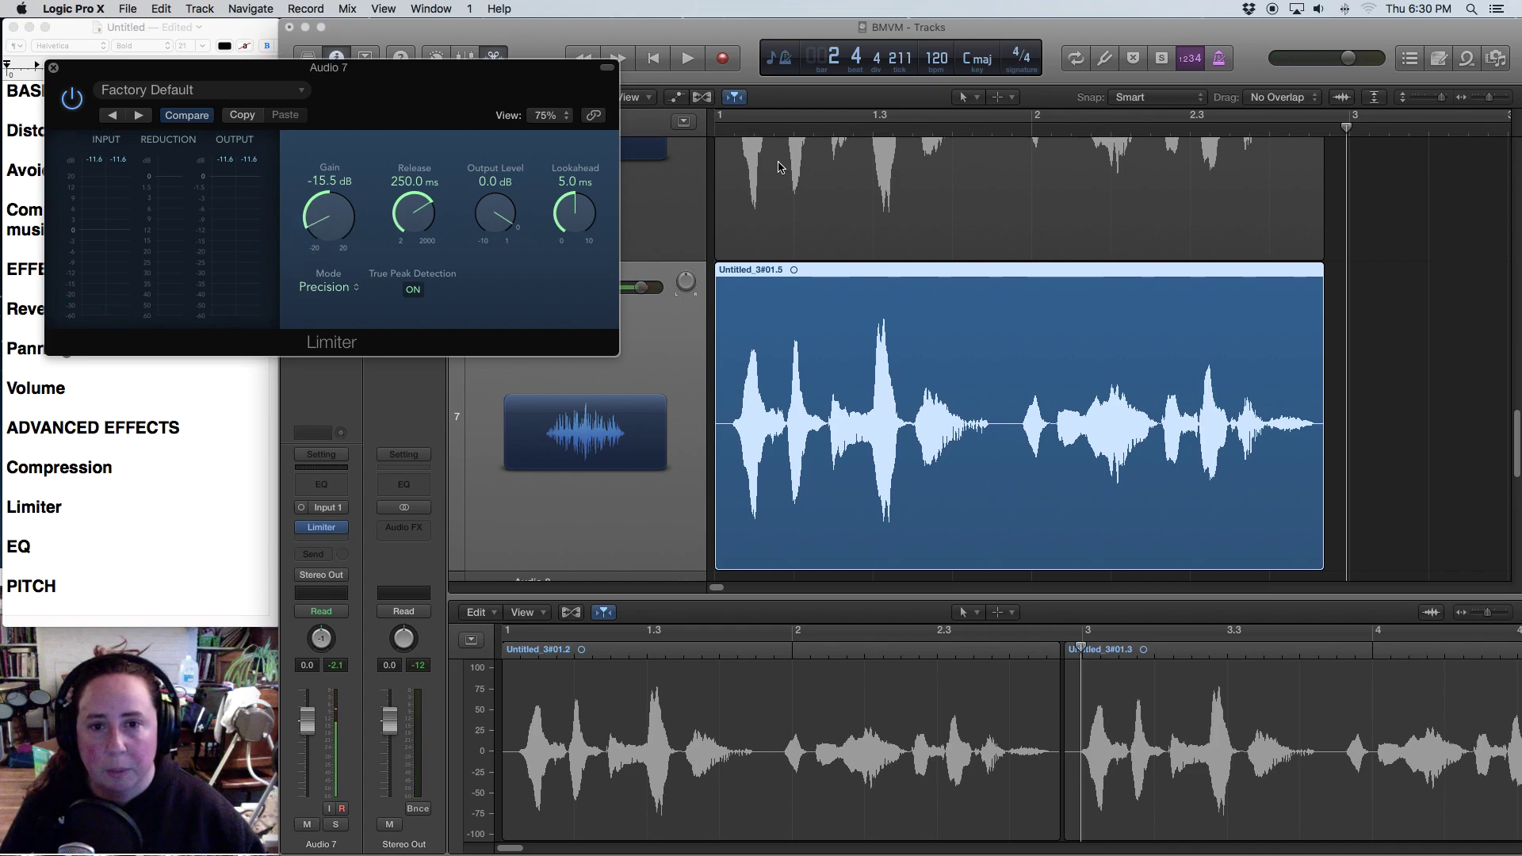
pyautogui.press('Return')
pyautogui.press('space')
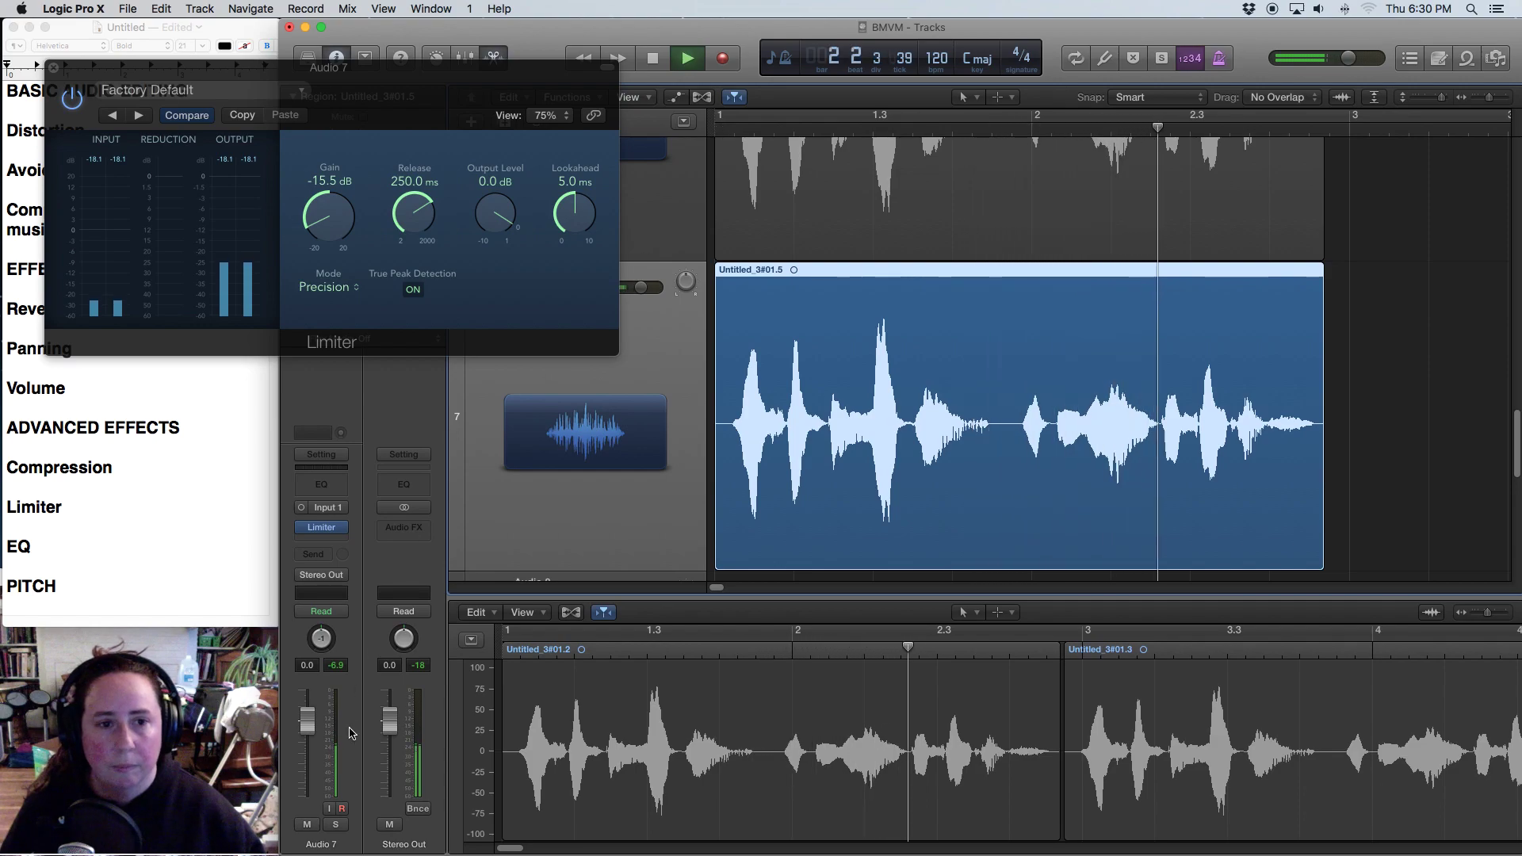
pyautogui.press('space')
# Step: Raise the Limiter's gain to +20.0 dB and play the voice region from bar 1
pyautogui.moveTo(328, 238); pyautogui.dragTo(361, 111)
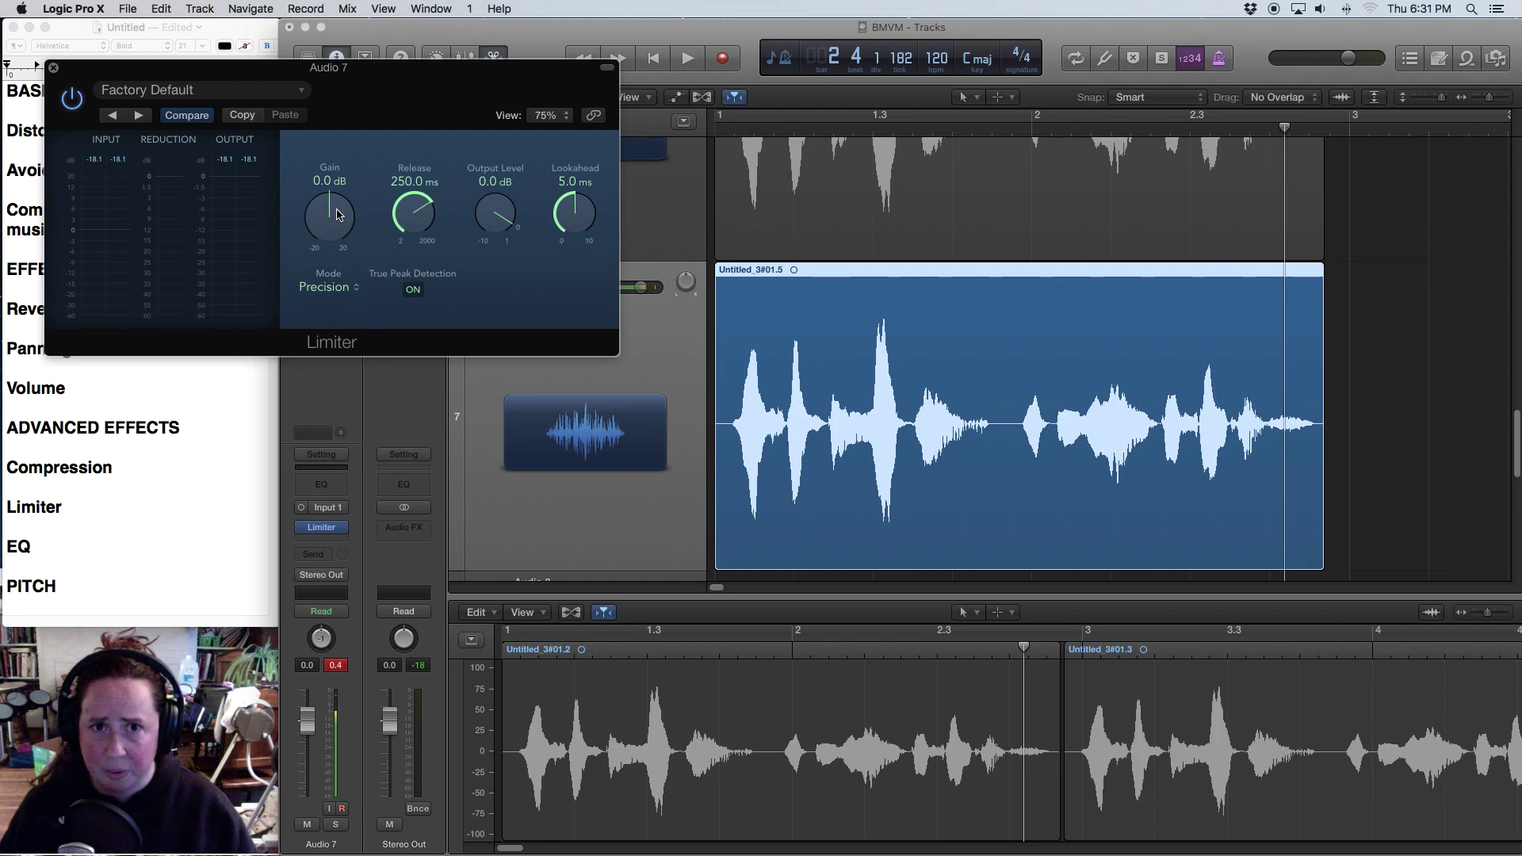
pyautogui.moveTo(337, 213); pyautogui.dragTo(351, 141)
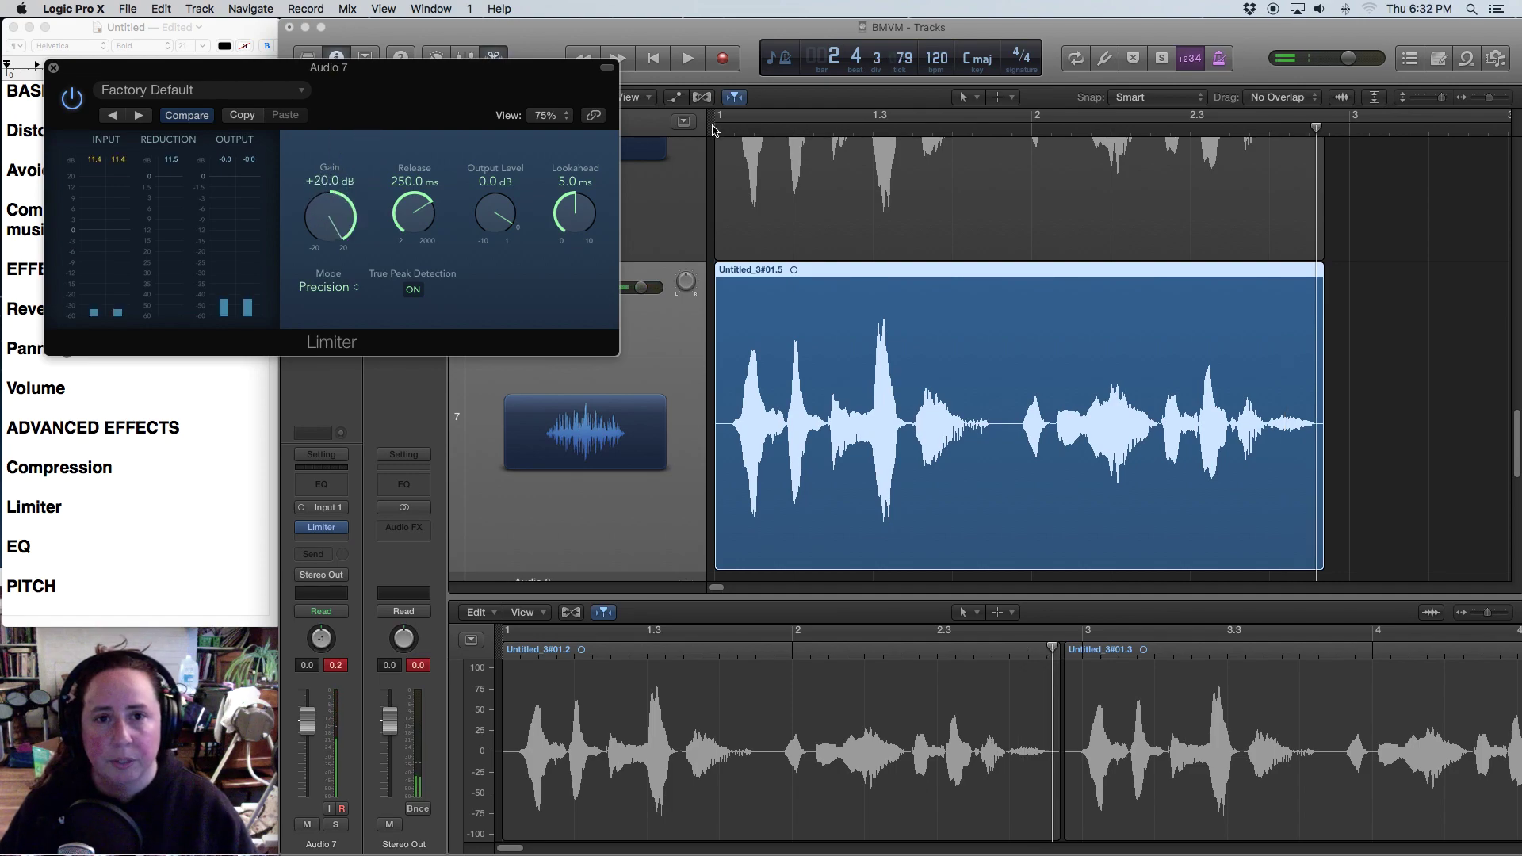
pyautogui.click(714, 127)
pyautogui.press('space')
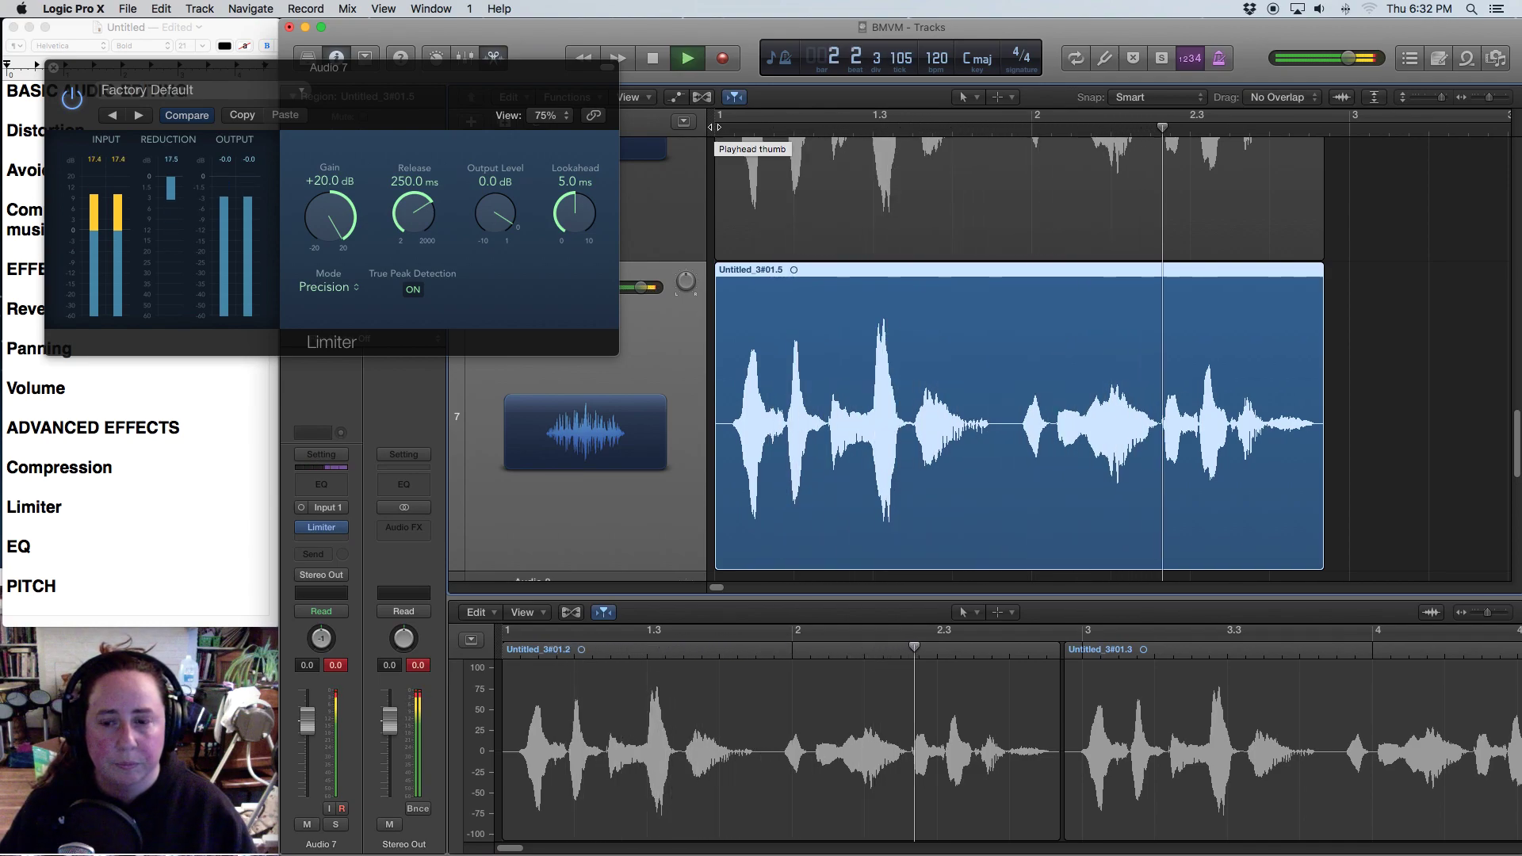
pyautogui.press('space')
# Step: Return the Limiter's gain to 0.0 dB and close the plug-in window
pyautogui.moveTo(333, 226); pyautogui.dragTo(317, 371)
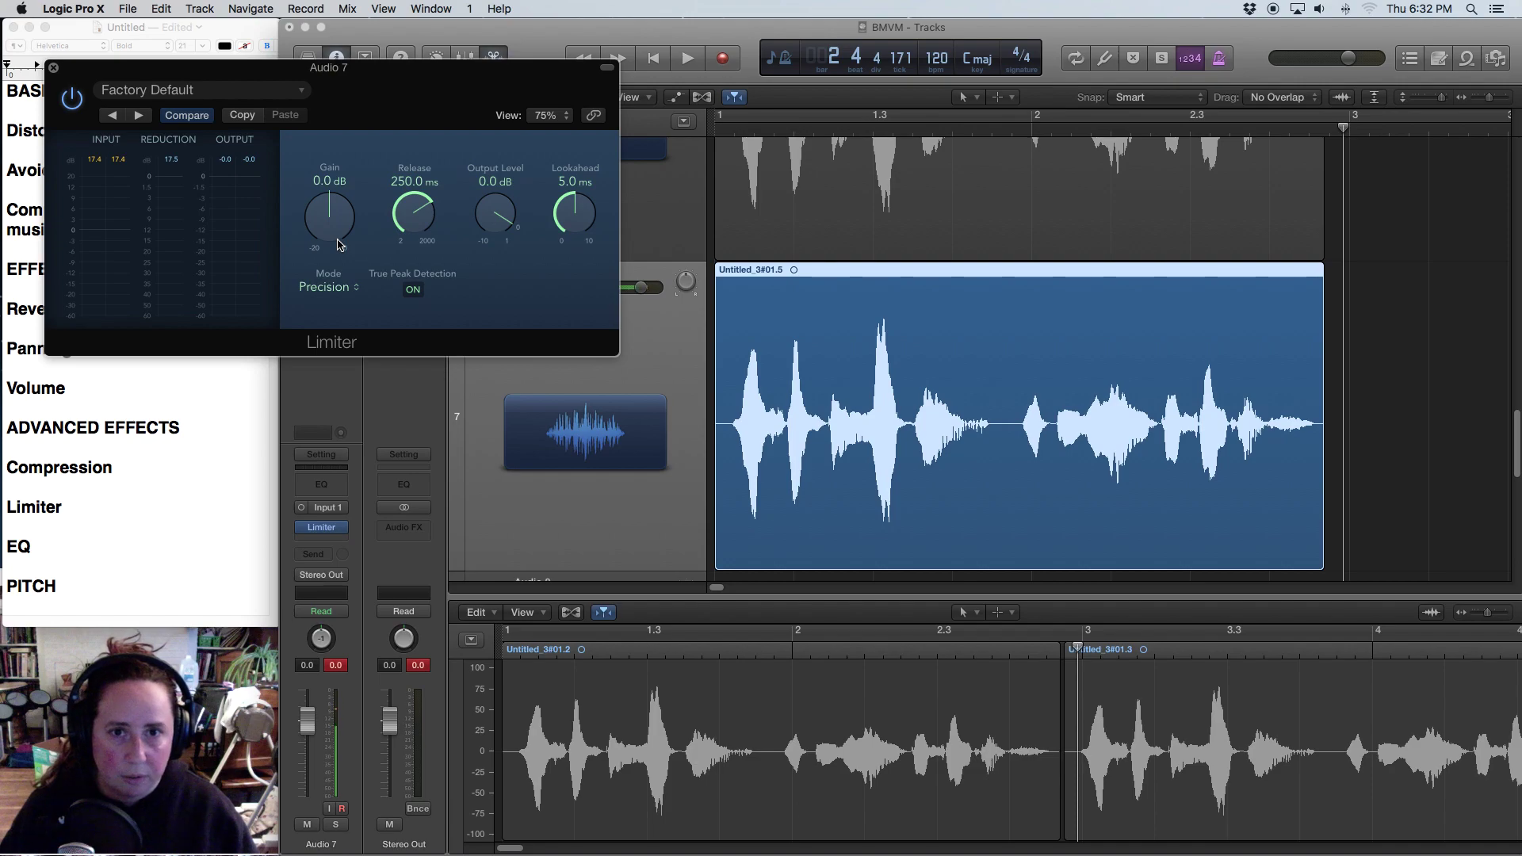
pyautogui.click(53, 67)
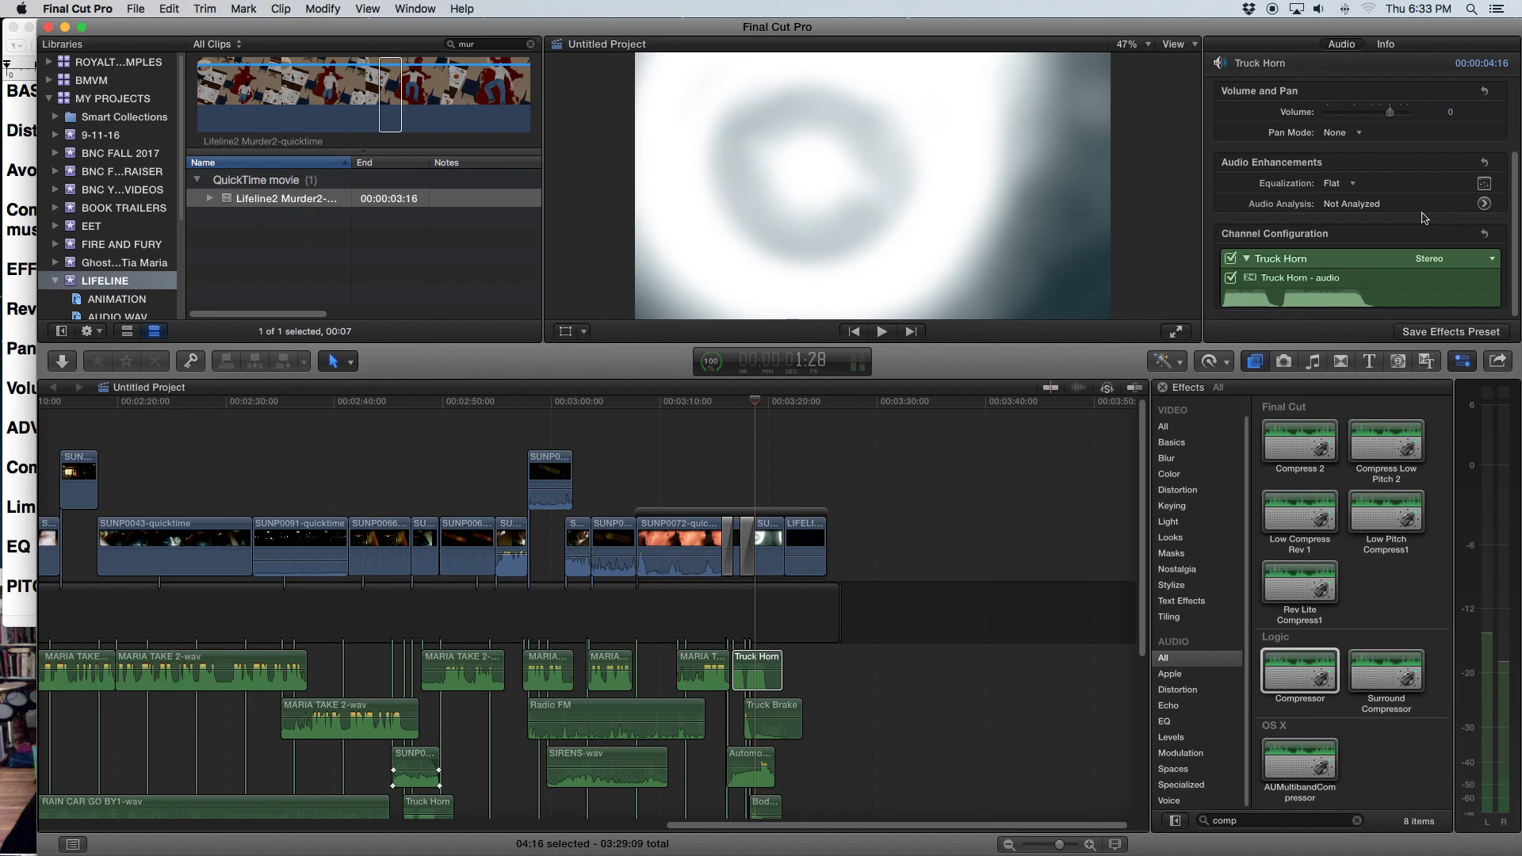
# Step: Examine the Equalization presets for the Truck Horn clip in Final Cut Pro, leaving the choice unchanged
pyautogui.scroll(-2, 1423, 218)
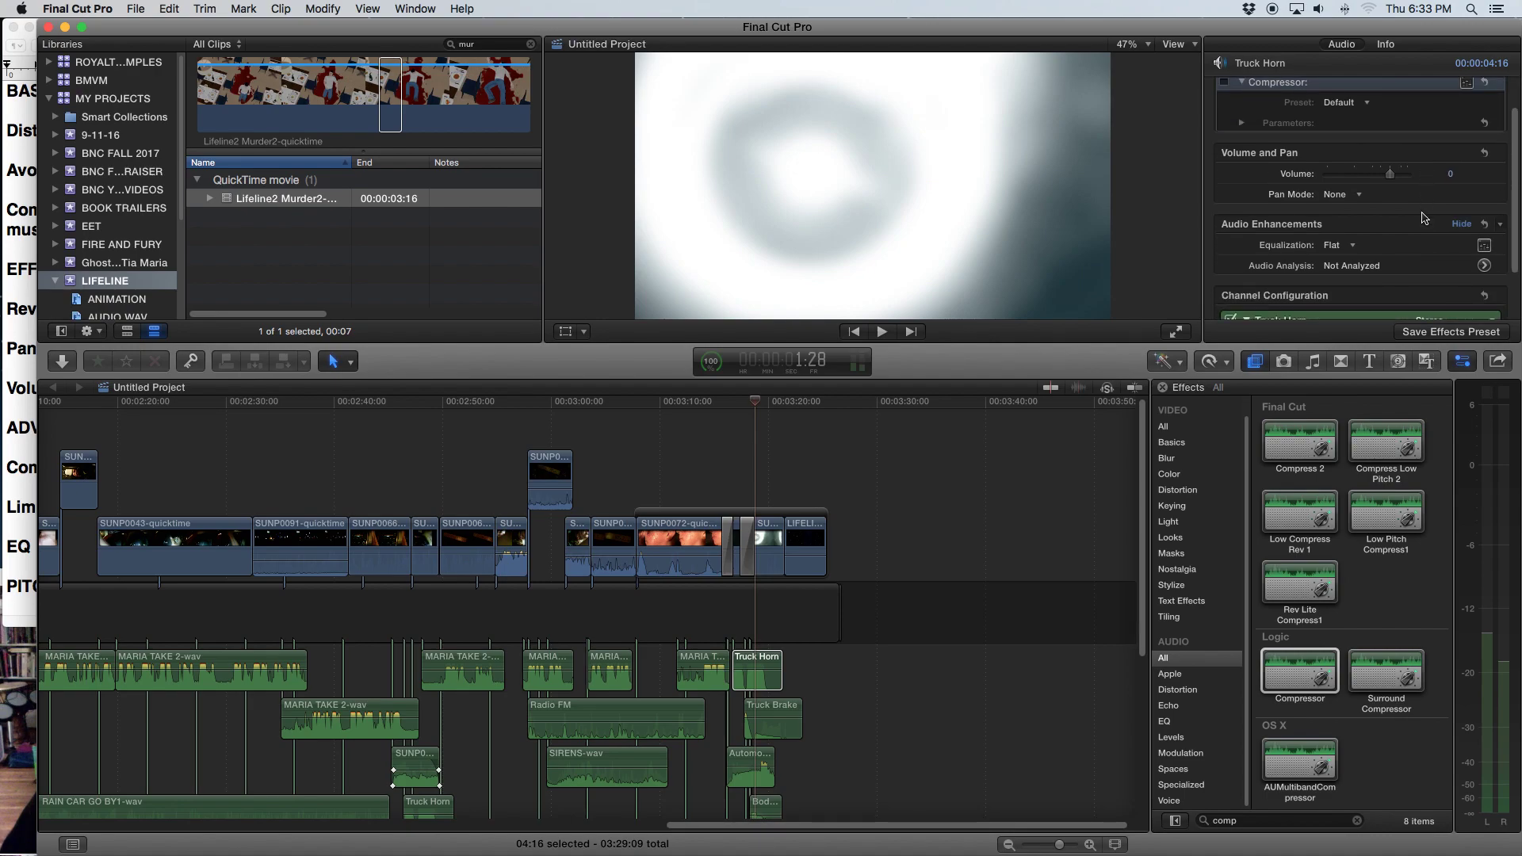
pyautogui.click(1336, 246)
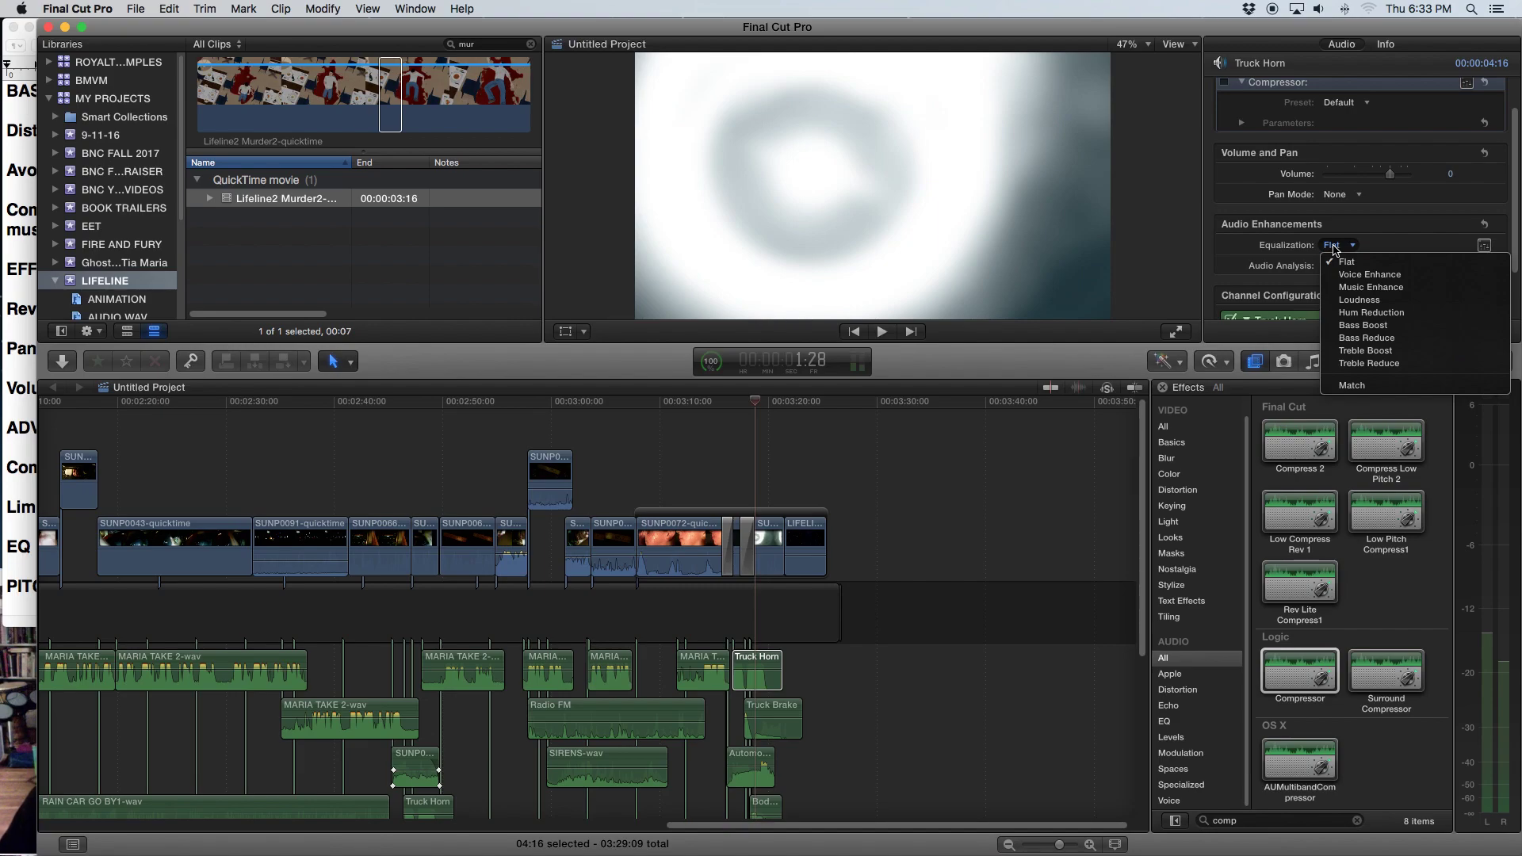
pyautogui.click(1367, 222)
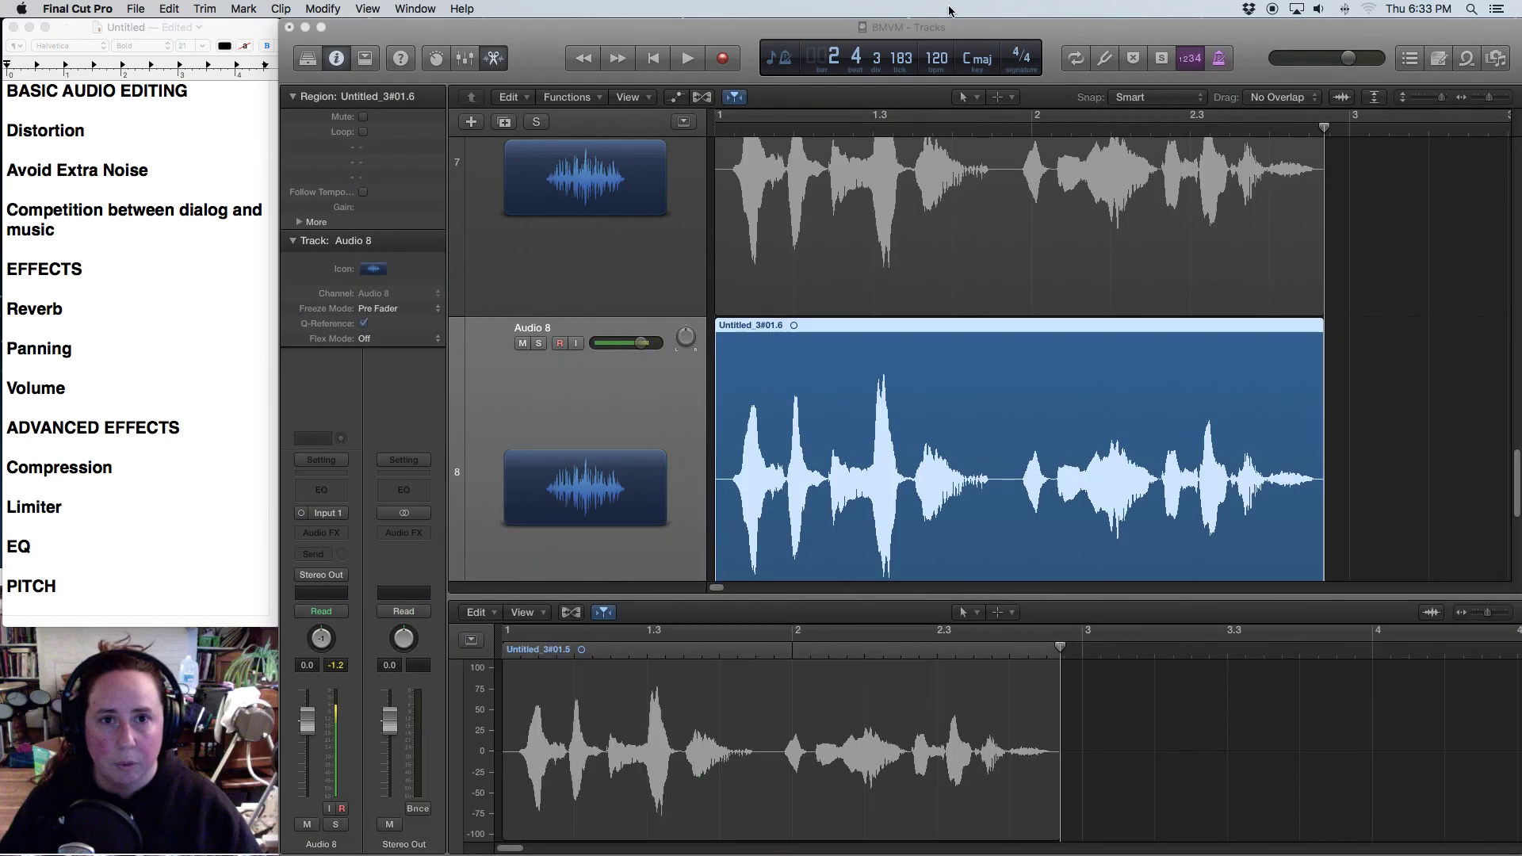
# Step: Switch back to Logic Pro X, add a Channel EQ to the Audio 8 track and turn on its analyzer
pyautogui.click(743, 32)
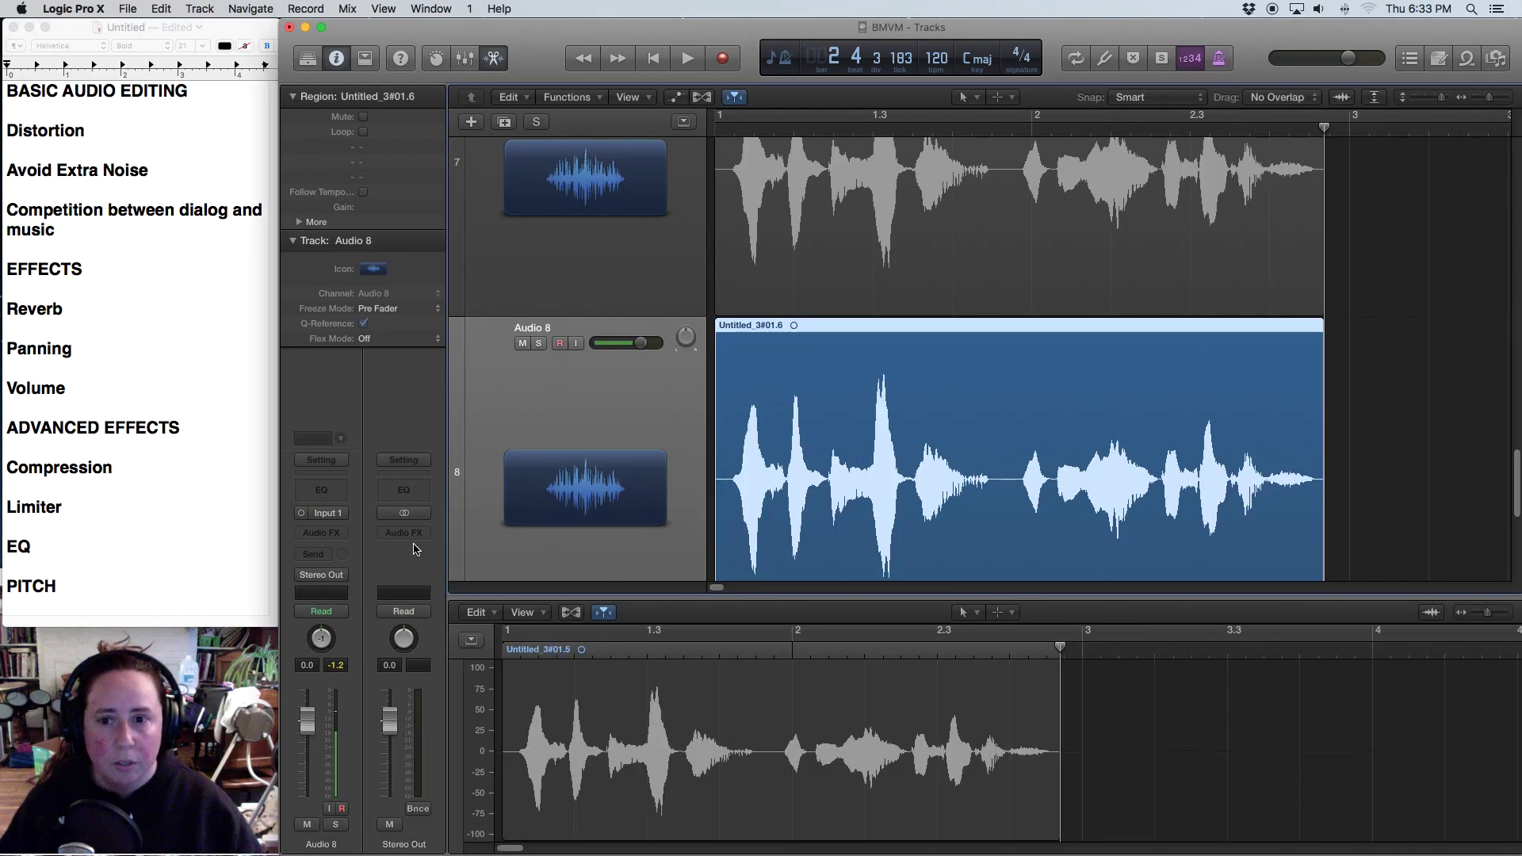
pyautogui.click(321, 489)
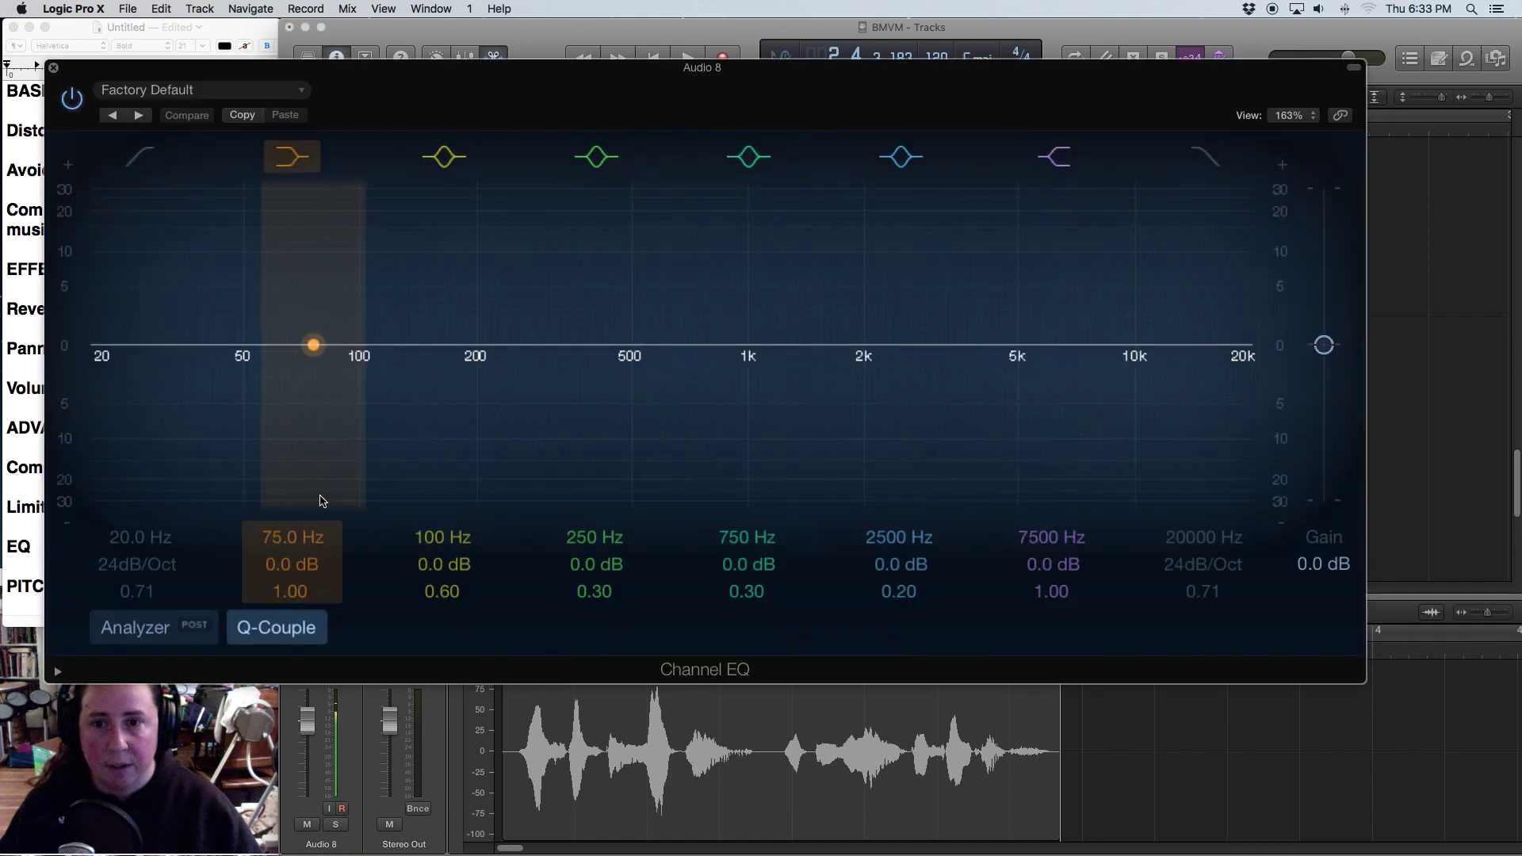
pyautogui.click(169, 635)
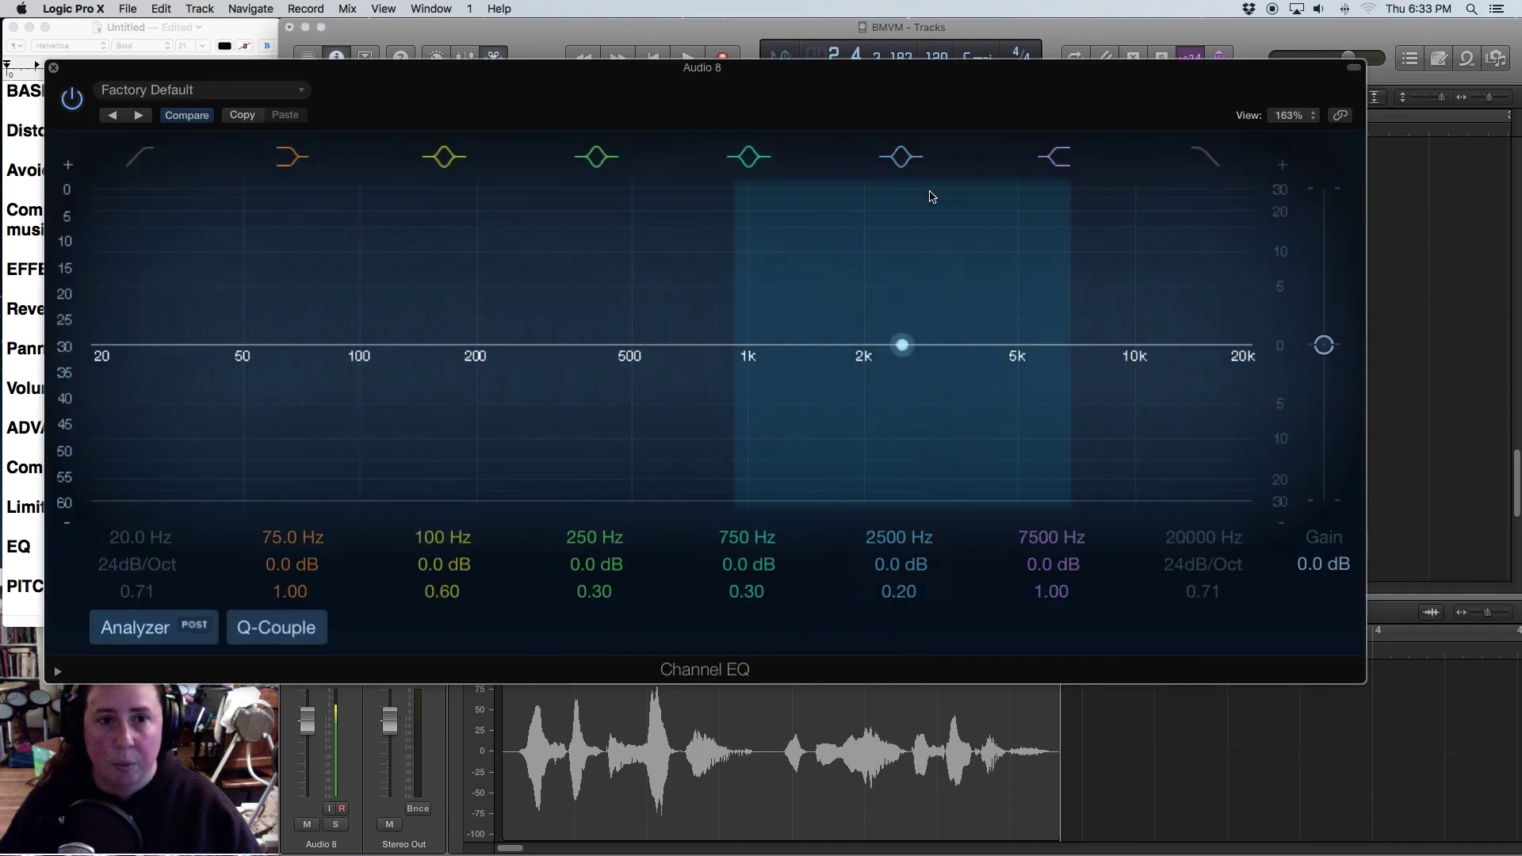
# Step: Shrink the Channel EQ window to 103%, move it clear of the transport and play the voice region to view its spectrum
pyautogui.moveTo(1365, 683); pyautogui.dragTo(878, 492)
pyautogui.moveTo(753, 67); pyautogui.dragTo(691, 139)
pyautogui.click(688, 60)
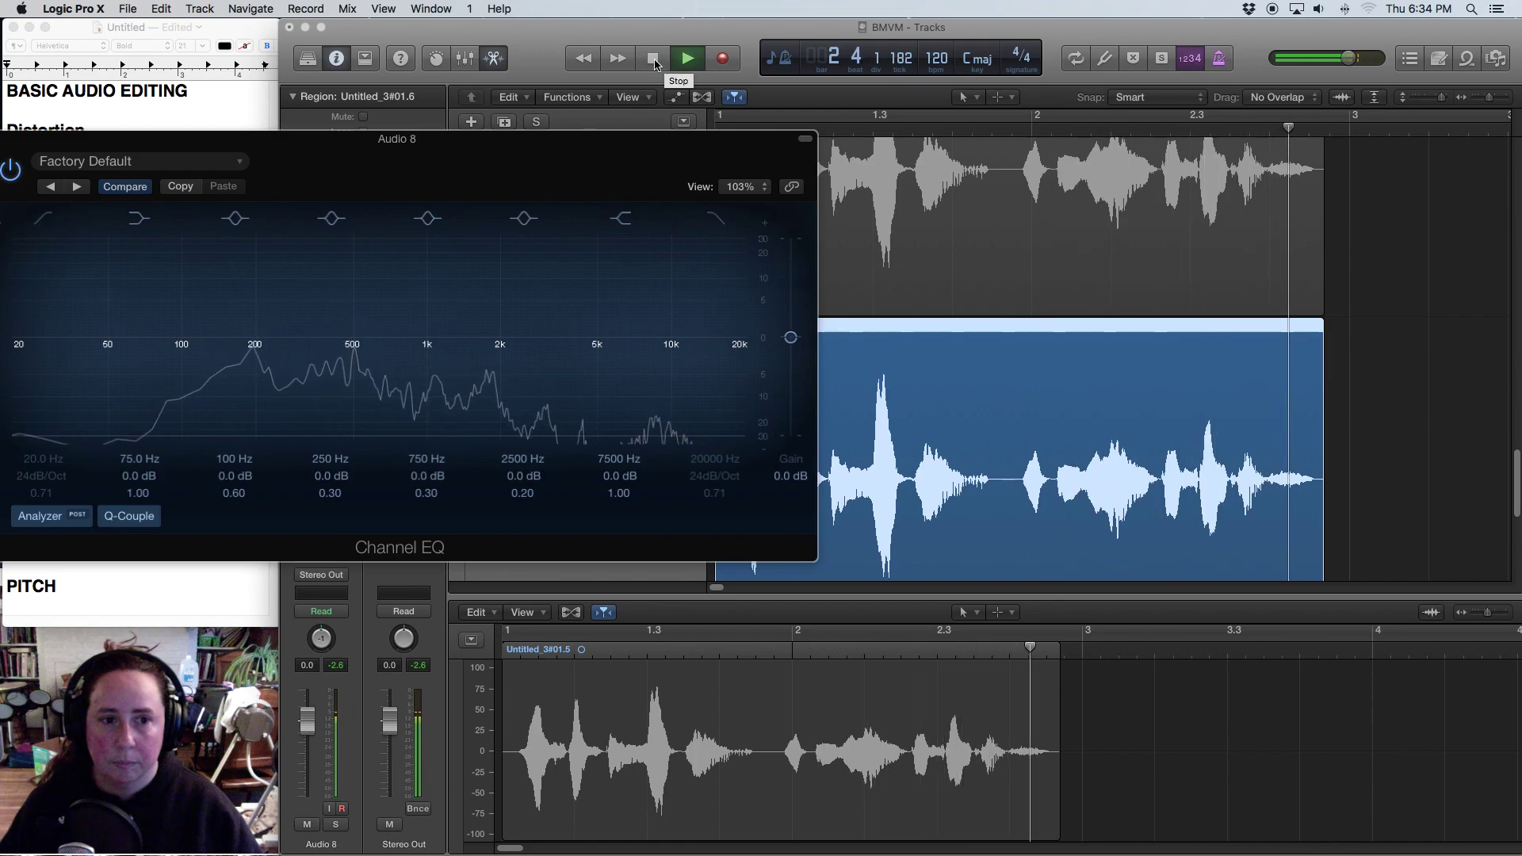
pyautogui.click(651, 59)
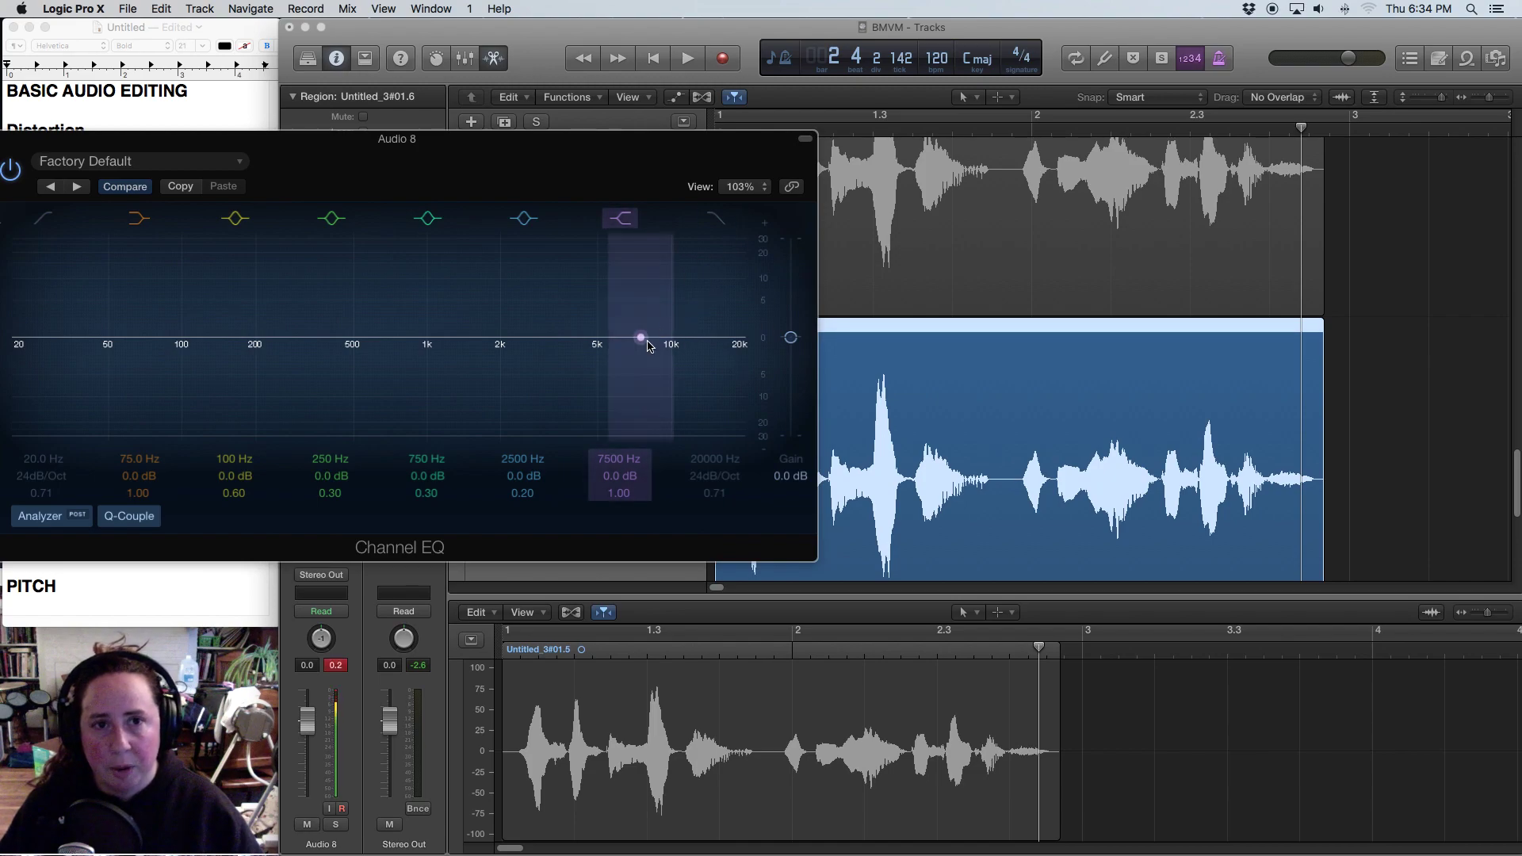
# Step: Enable the Channel EQ's high-cut band and set it to about 10600 Hz with a Q of 0.10
pyautogui.click(720, 221)
pyautogui.moveTo(740, 349); pyautogui.dragTo(670, 460)
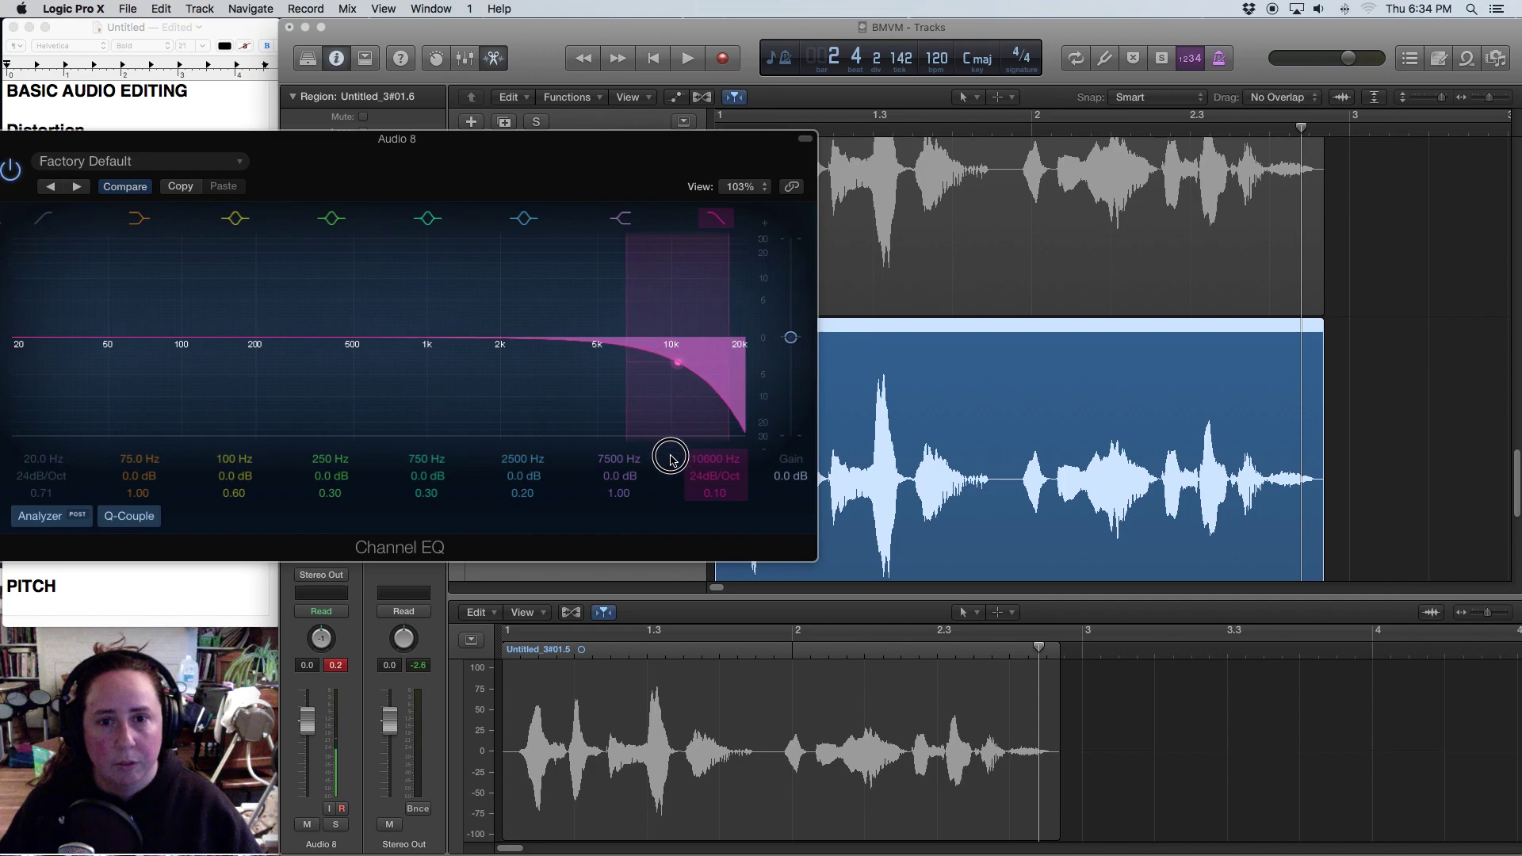
# Step: Load the Vocal Presence preset from the Voice category into Audio 8's Channel EQ
pyautogui.click(222, 161)
pyautogui.moveTo(76, 520)
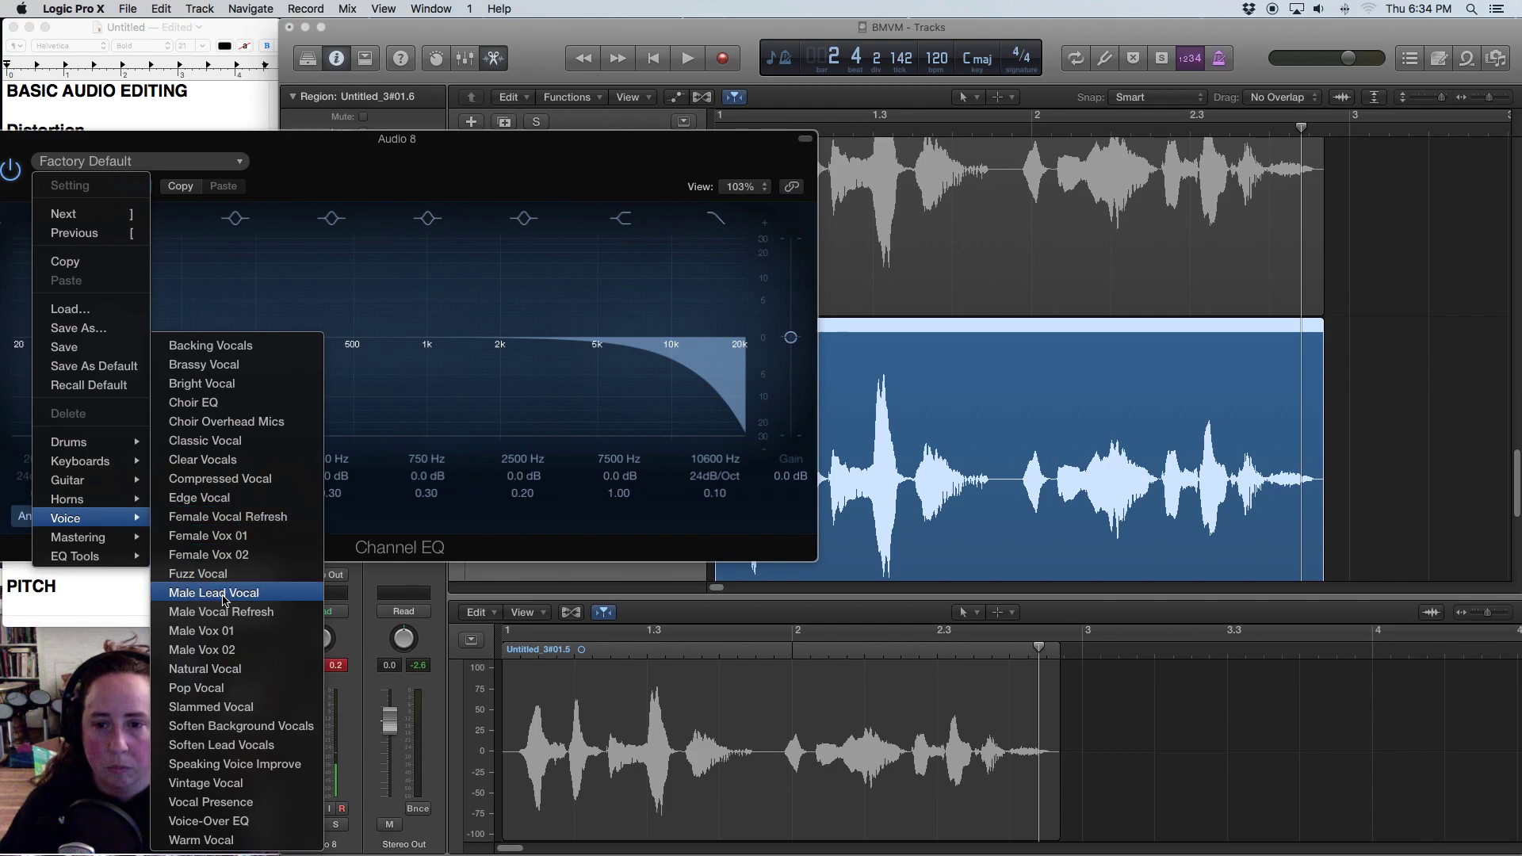
pyautogui.click(235, 802)
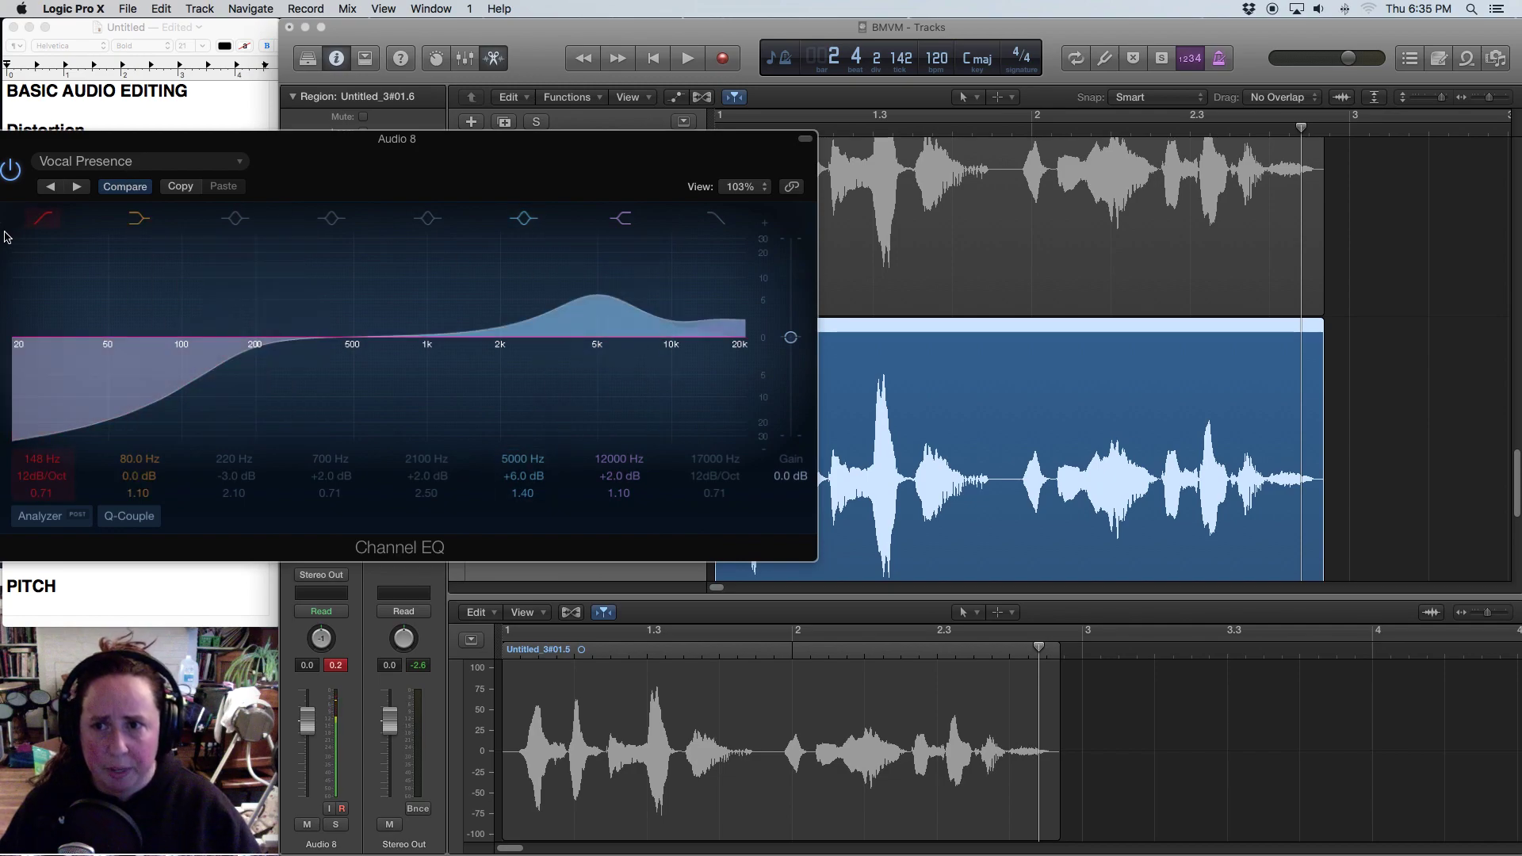
# Step: Close Audio 8's Channel EQ window and play the equalized voice region from the start
pyautogui.moveTo(34, 145); pyautogui.dragTo(164, 143)
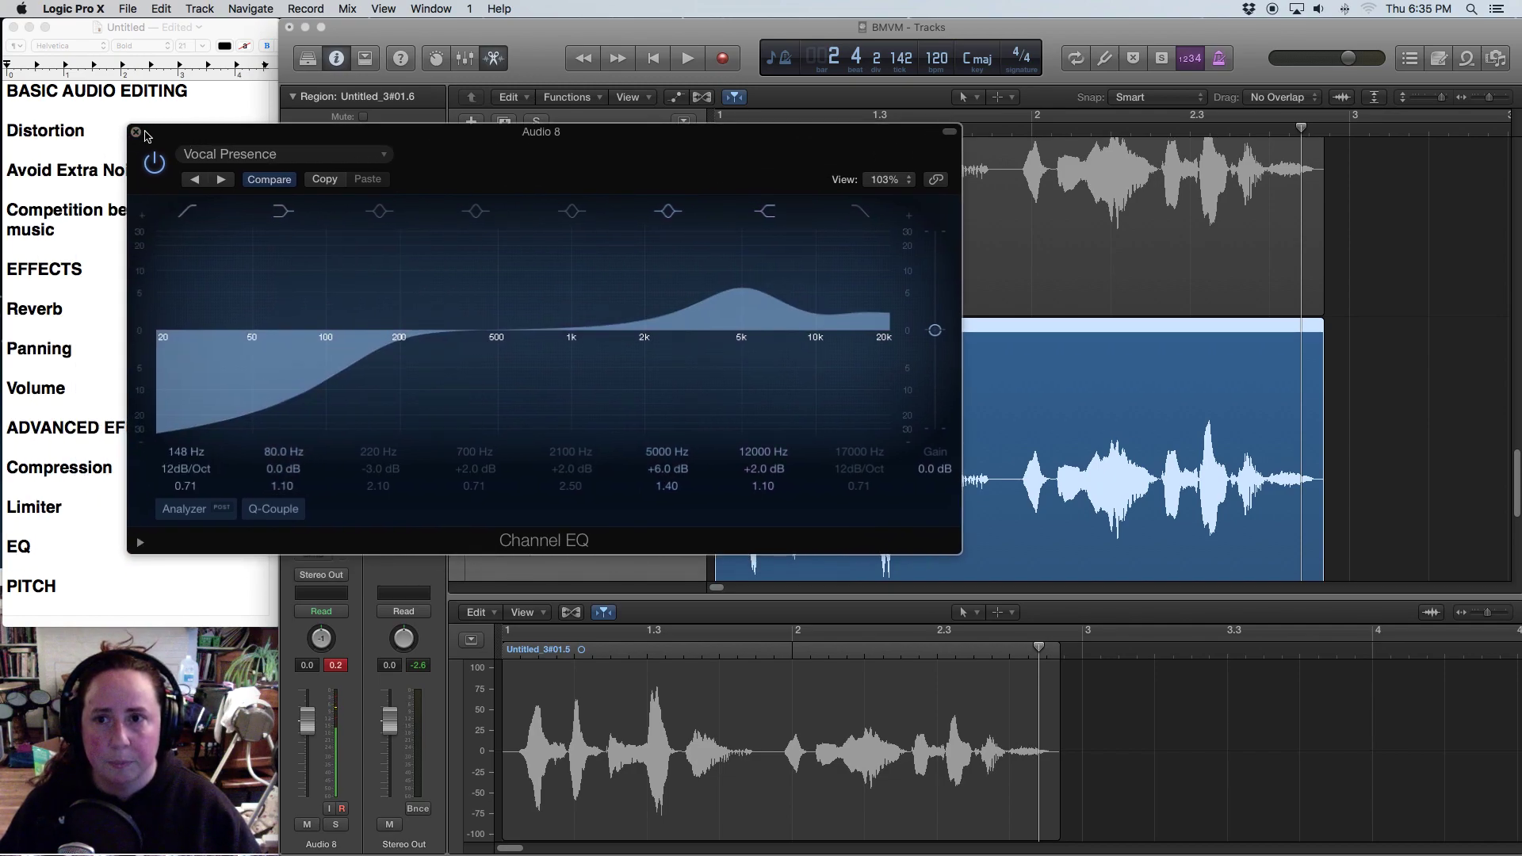
pyautogui.click(141, 139)
pyautogui.press('Return')
pyautogui.press('space')
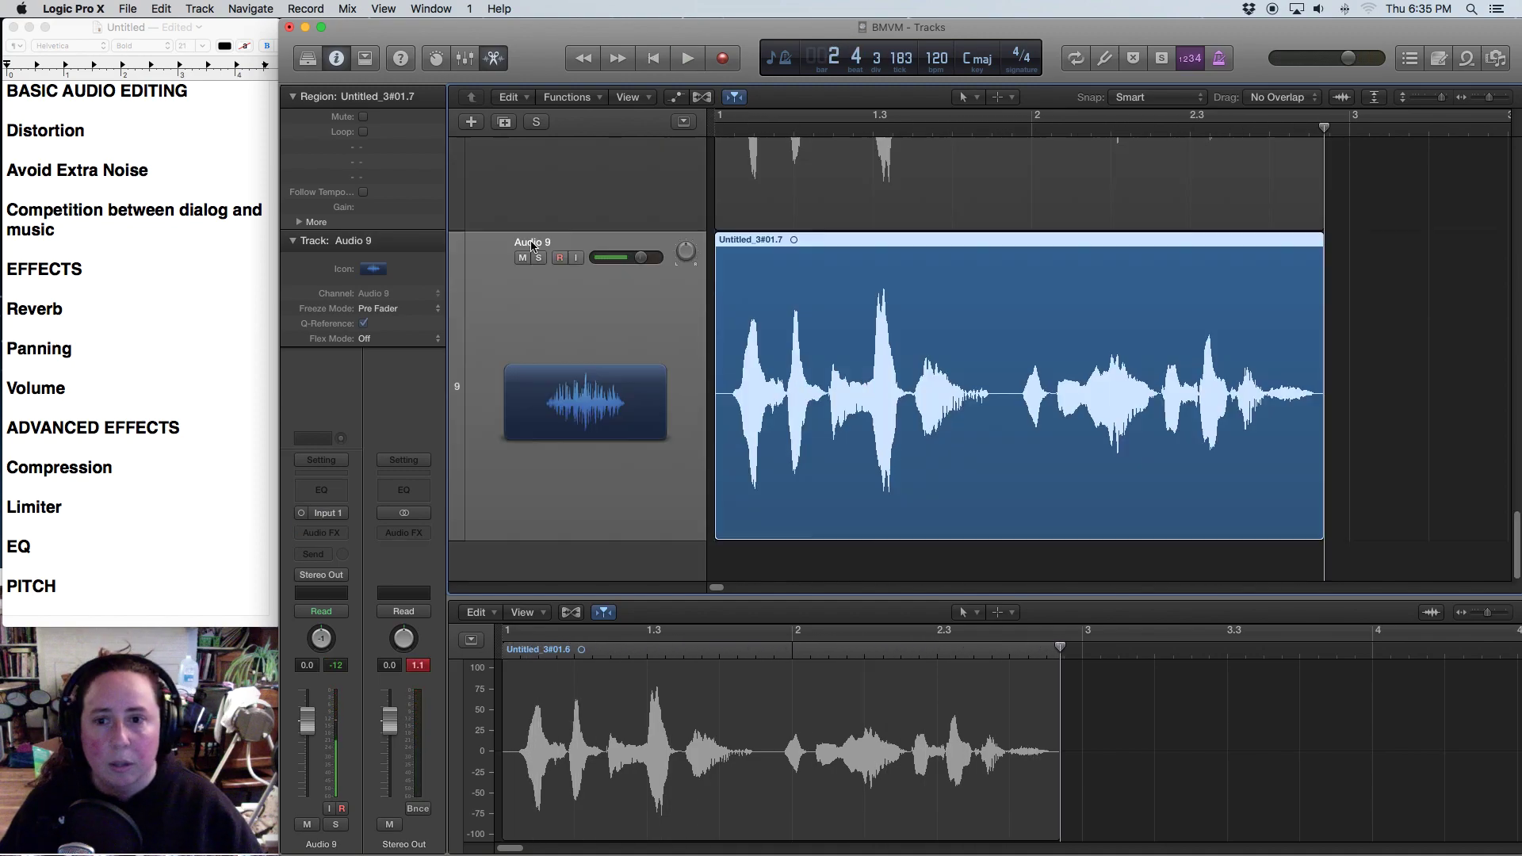
# Step: Add a Channel EQ to the Audio 9 track, turn on its analyzer and play the start of the voice region
pyautogui.click(336, 492)
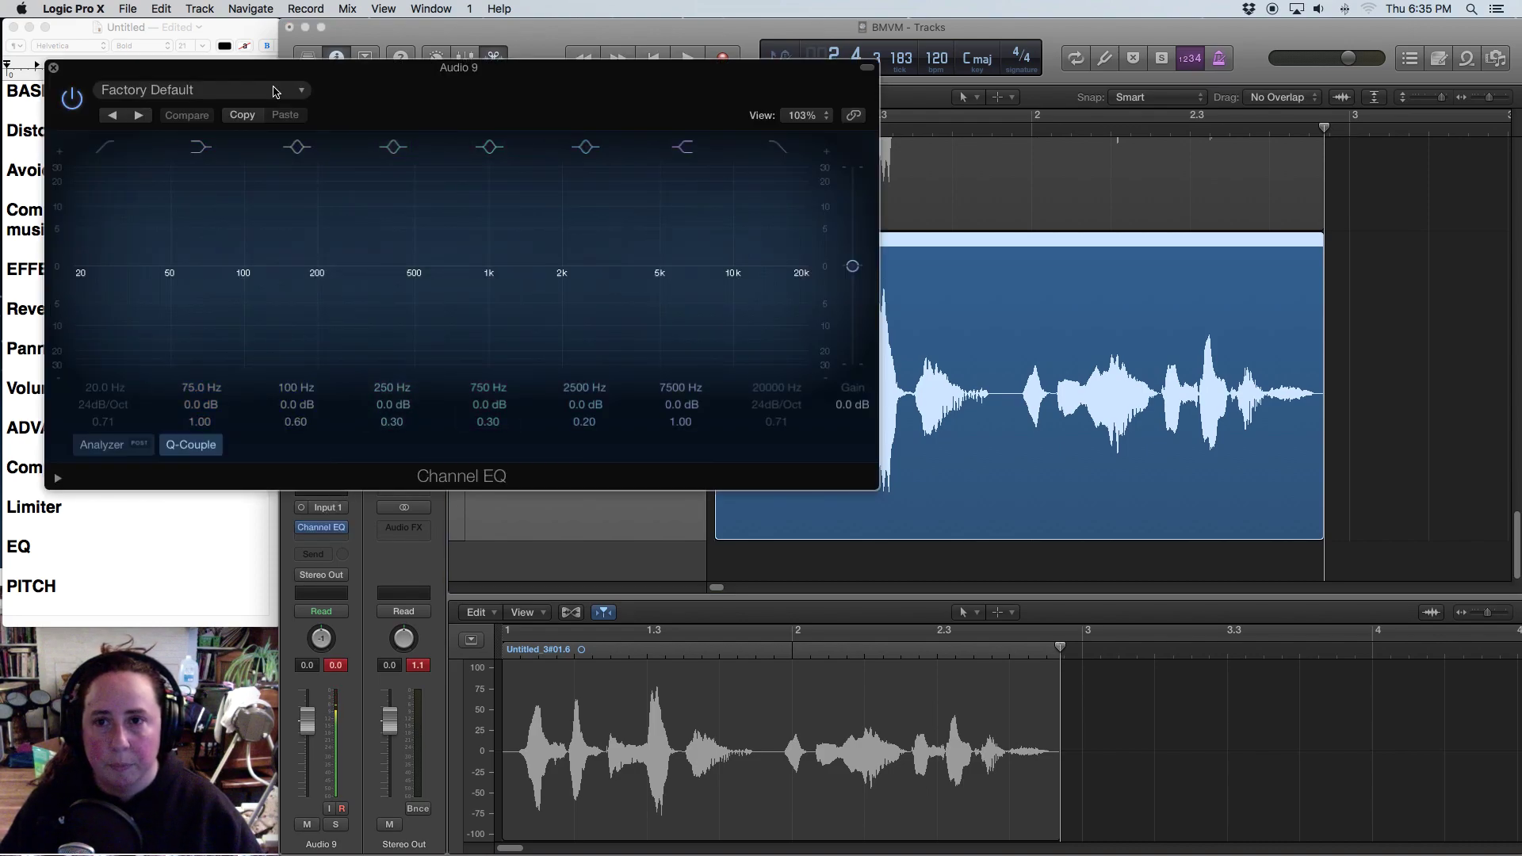
pyautogui.click(102, 445)
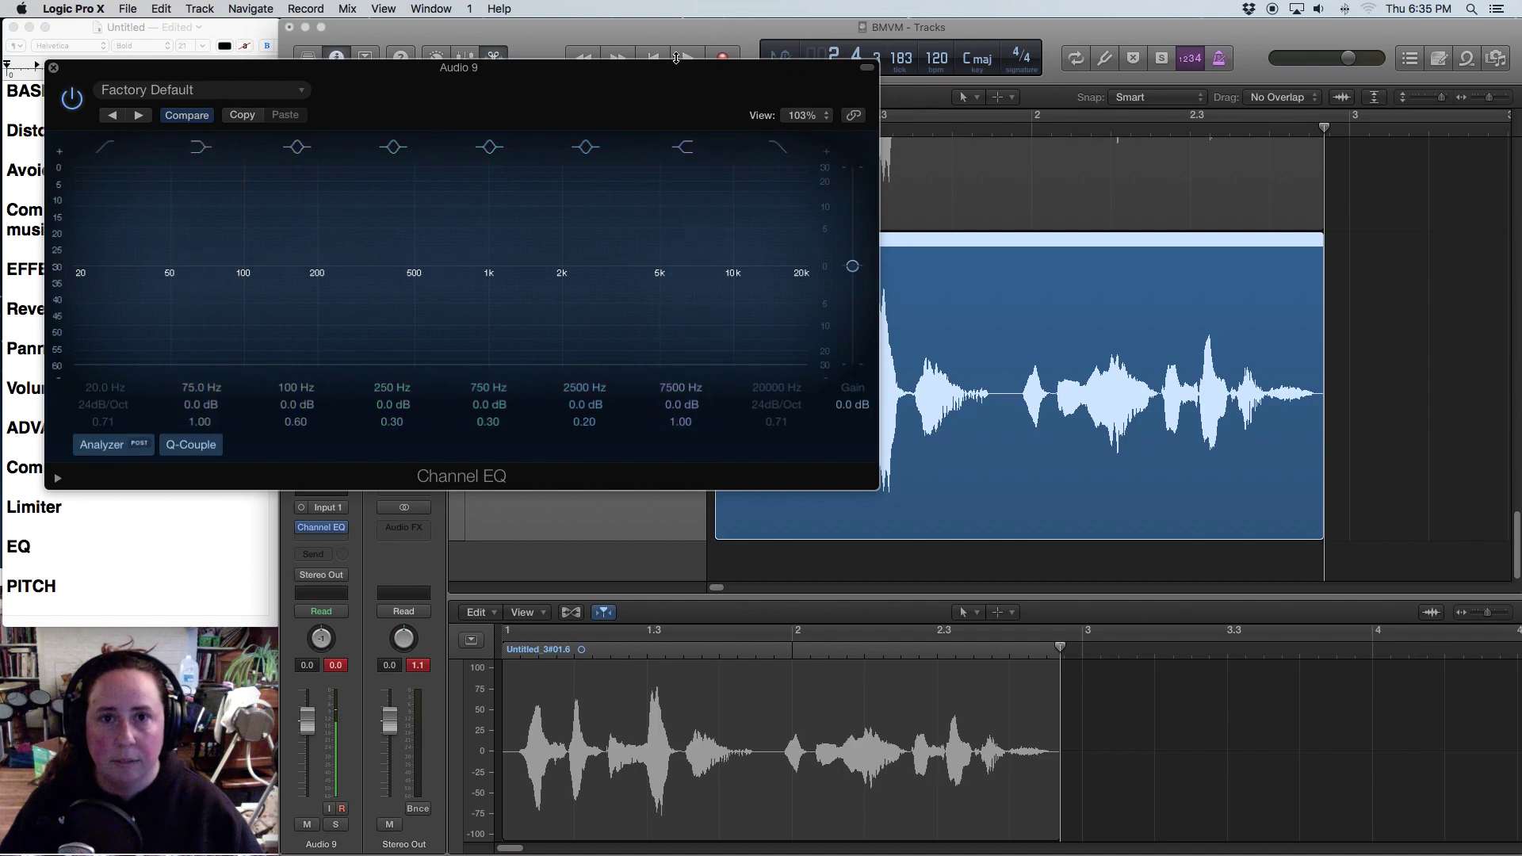
pyautogui.click(655, 57)
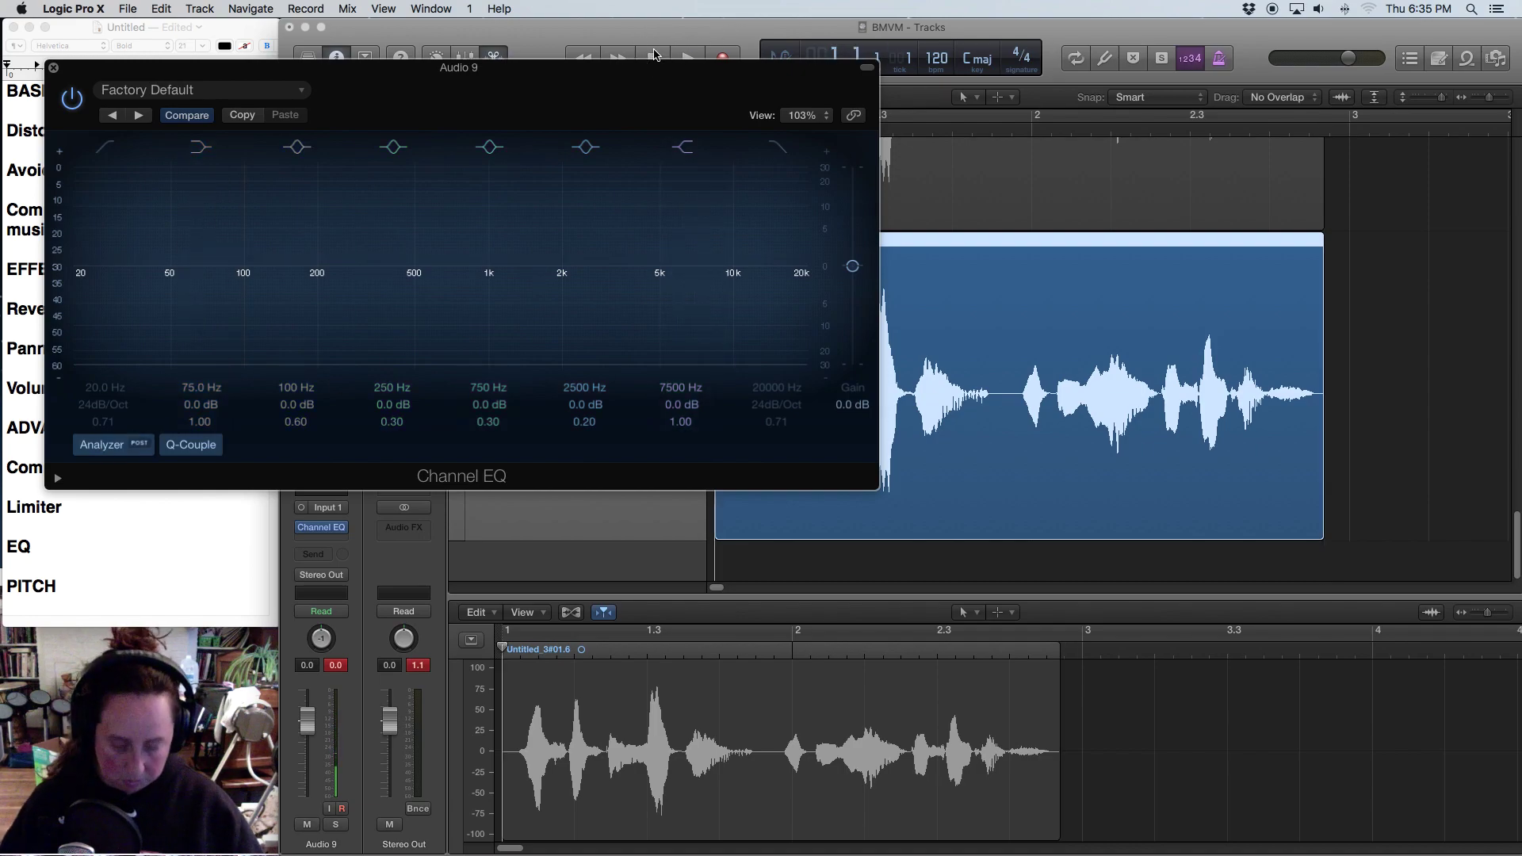
pyautogui.press('space')
pyautogui.click(655, 57)
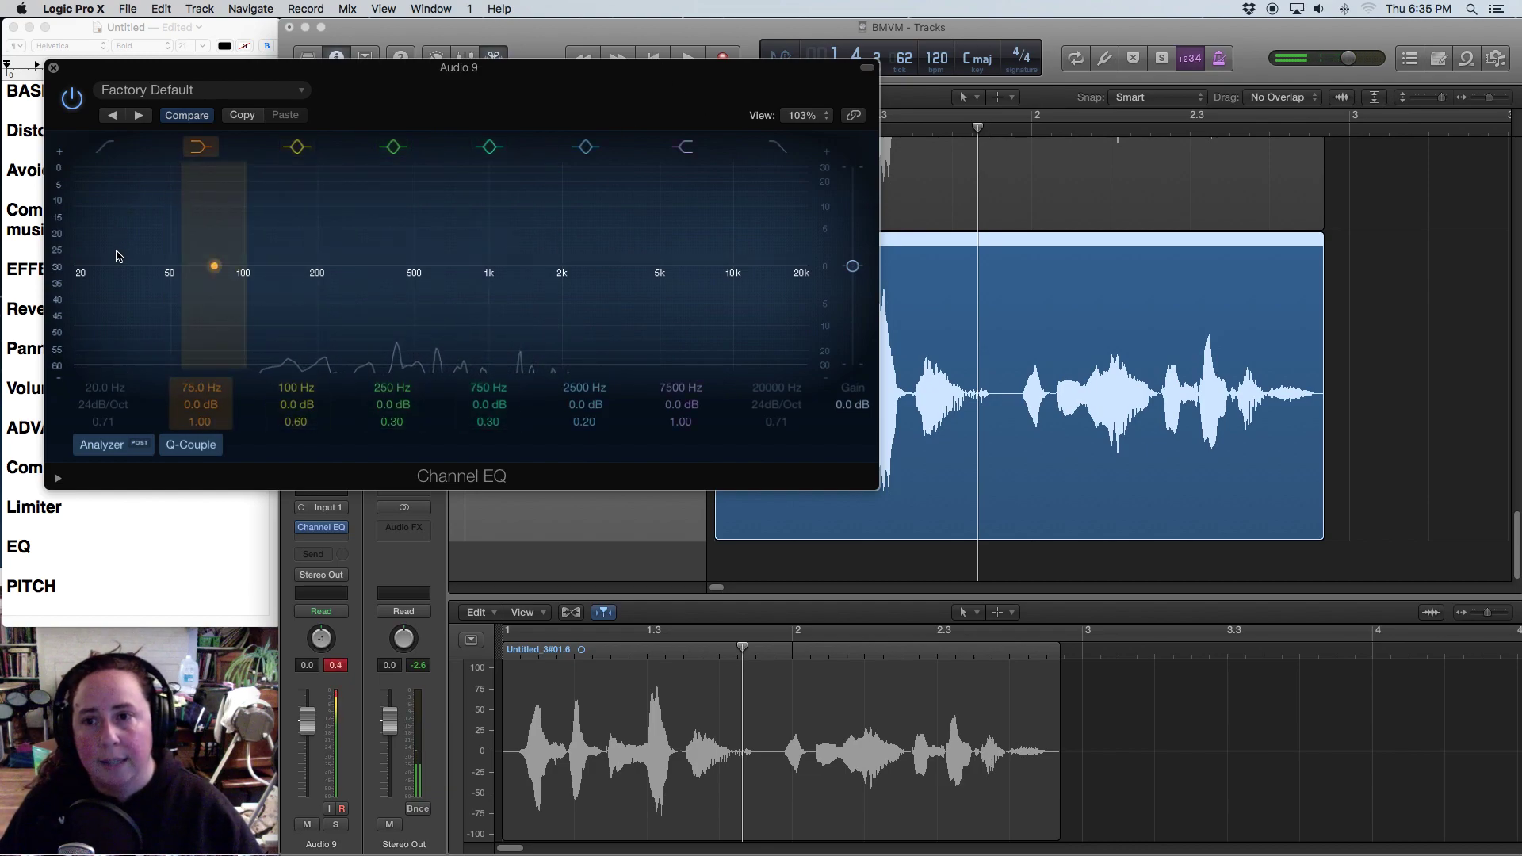
# Step: Shape a muffled EQ curve with a 176 Hz low cut, a +11.5 dB boost at 385 Hz and a -24.0 dB high shelf at 1540 Hz
pyautogui.moveTo(111, 168); pyautogui.dragTo(322, 361)
pyautogui.moveTo(455, 302); pyautogui.dragTo(389, 238)
pyautogui.moveTo(703, 265); pyautogui.dragTo(539, 365)
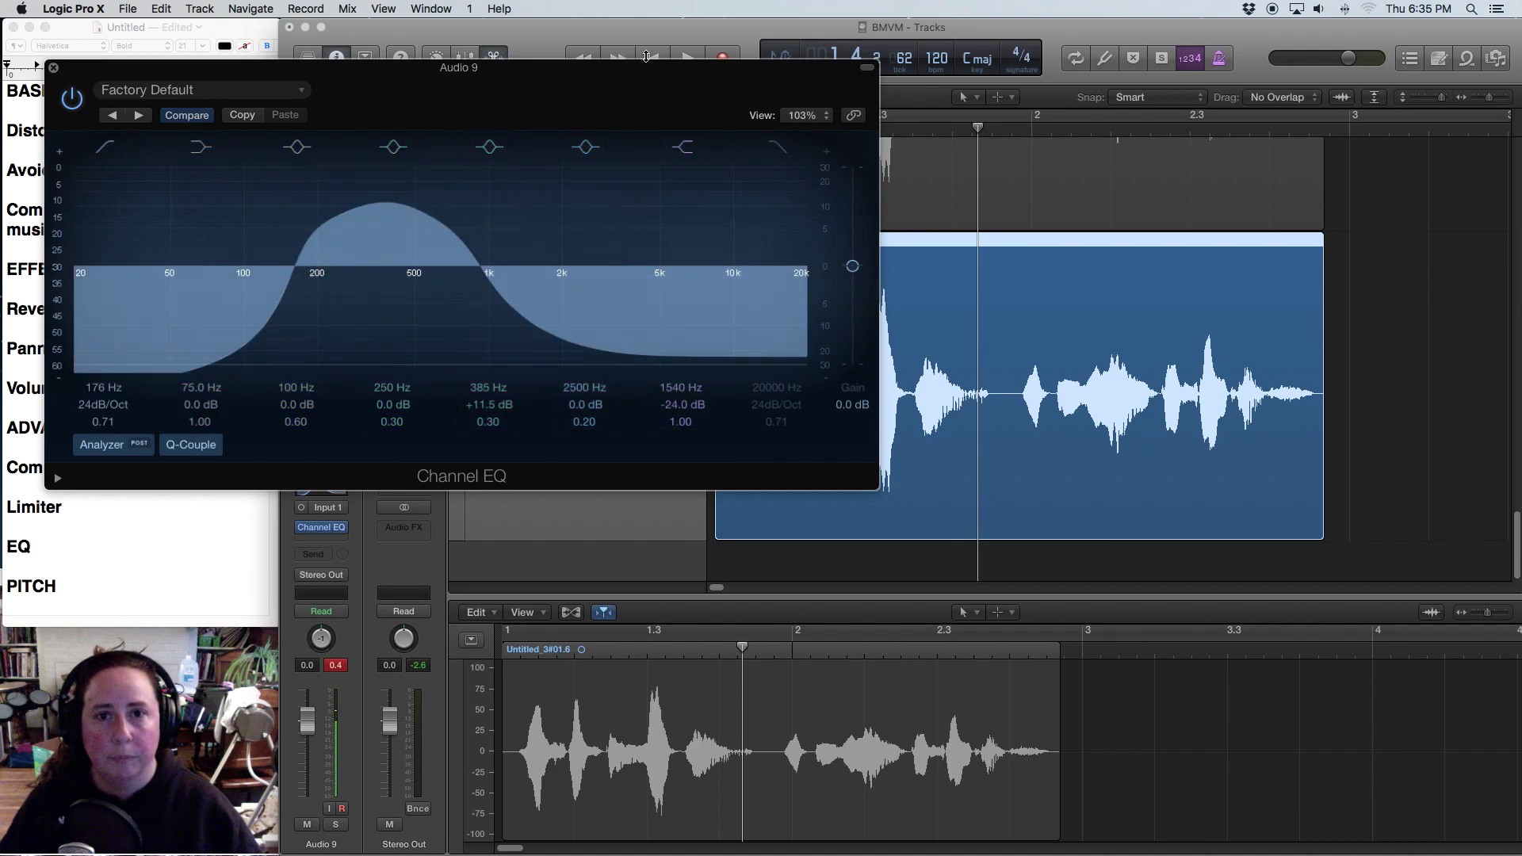
# Step: Play the Audio 9 voice region from the start with the new EQ curve and hide the plug-in window
pyautogui.click(648, 53)
pyautogui.press('space')
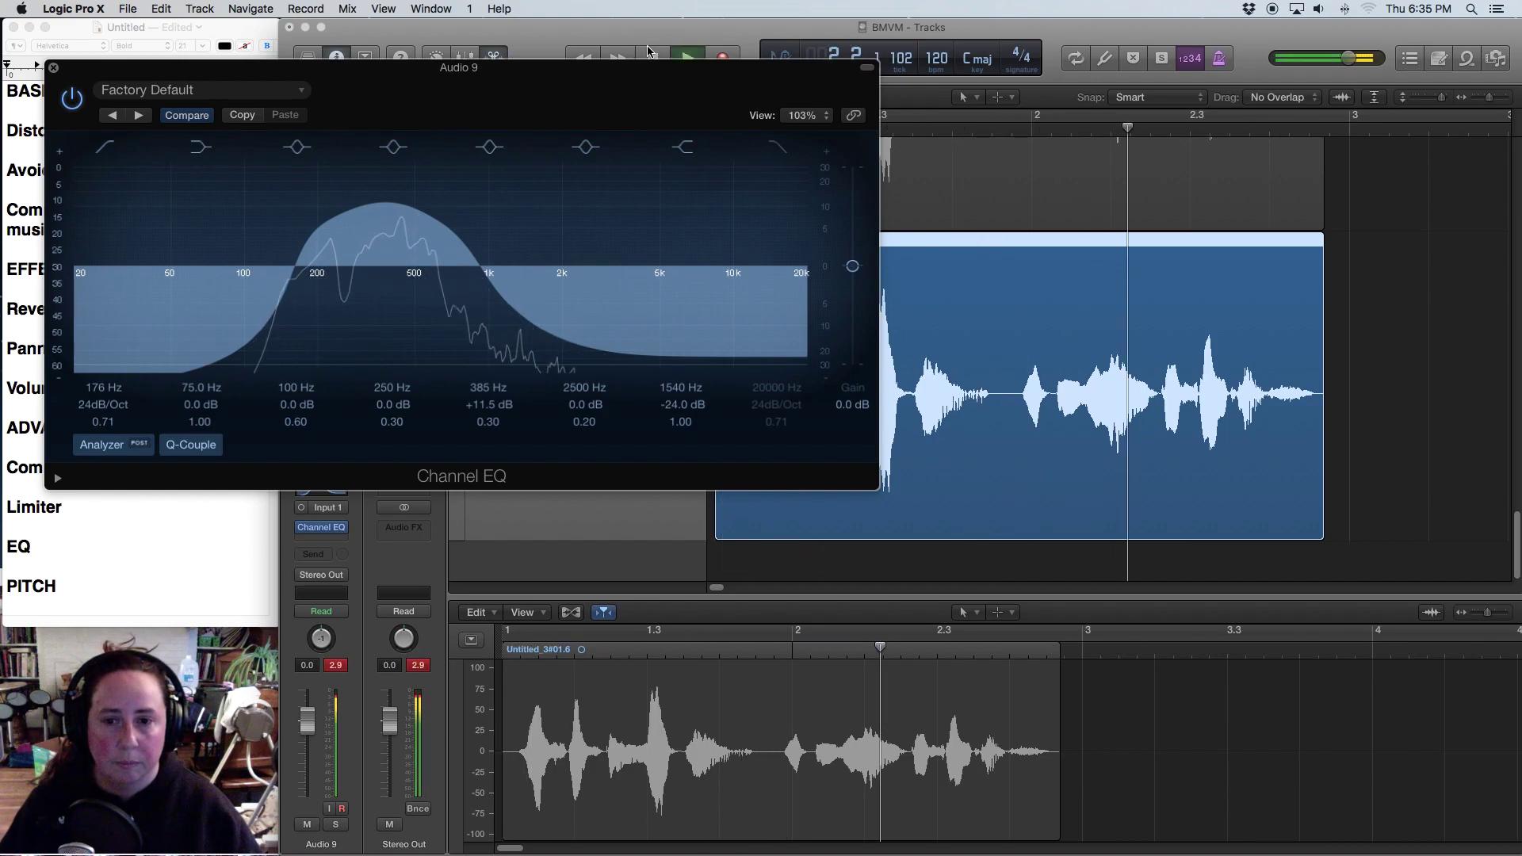
pyautogui.press('space')
pyautogui.press('v')
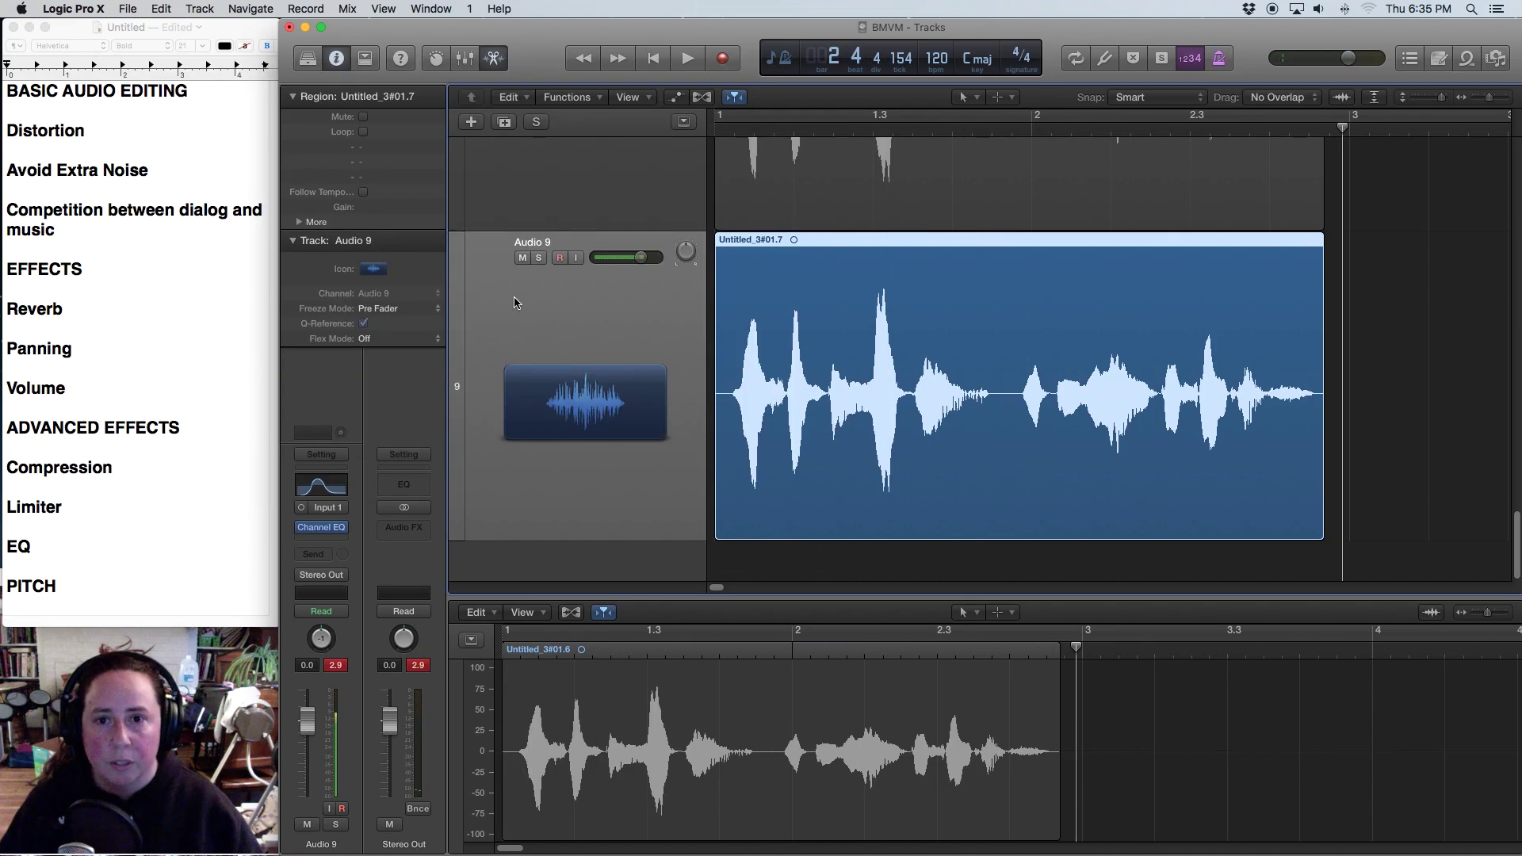
# Step: Rename the Audio 9 track as MUFFLED
pyautogui.doubleClick(525, 240)
pyautogui.write('MUFFLED')
pyautogui.click(551, 323)
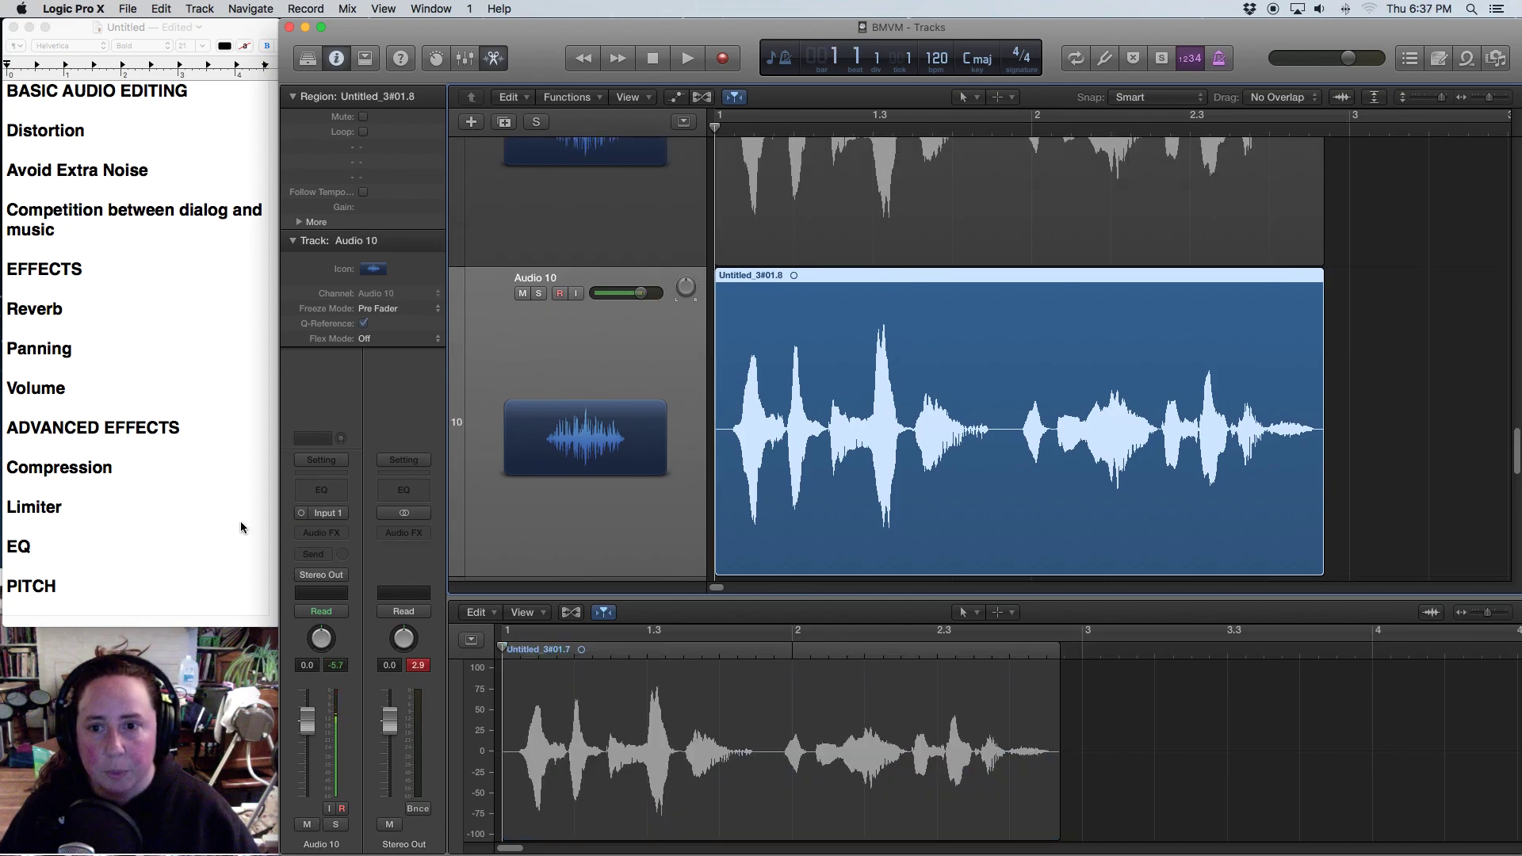
# Step: Add a Channel EQ to the Audio 10 track, turn on its analyzer and play the start of the voice region
pyautogui.click(319, 490)
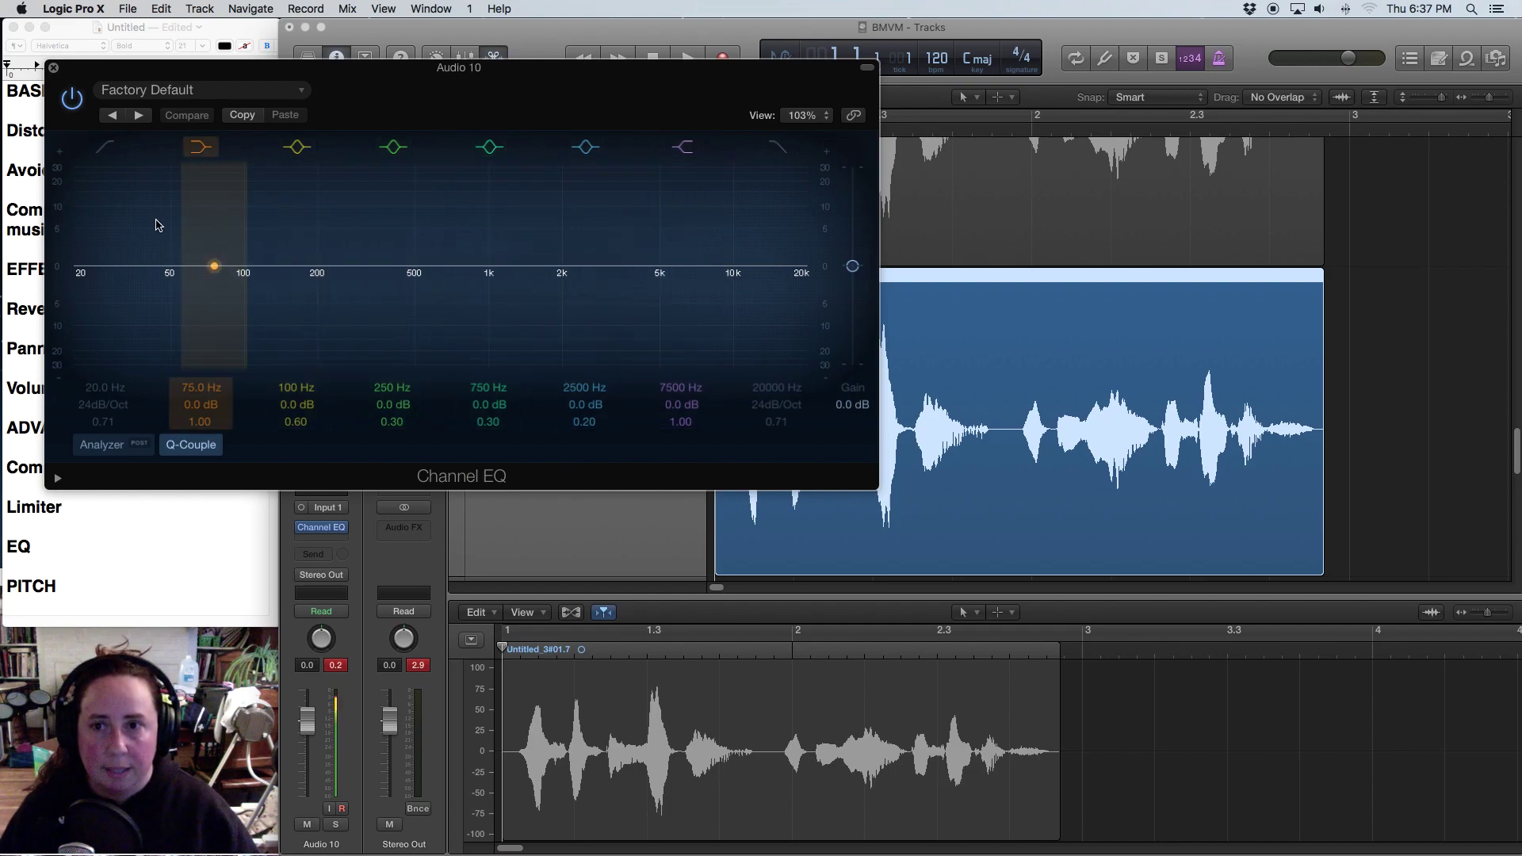
pyautogui.click(101, 445)
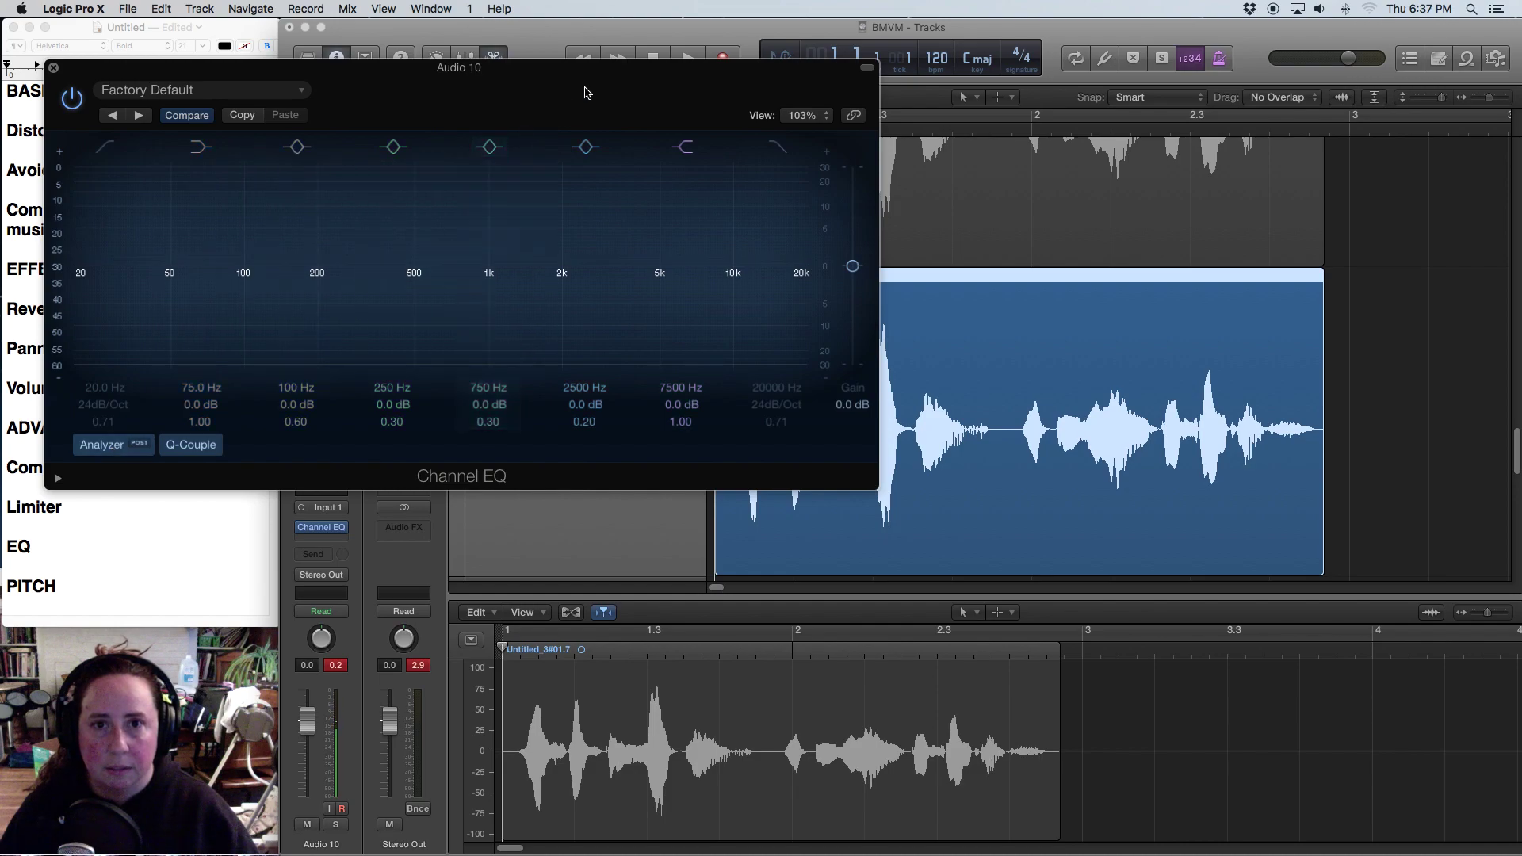
pyautogui.moveTo(654, 70); pyautogui.dragTo(652, 115)
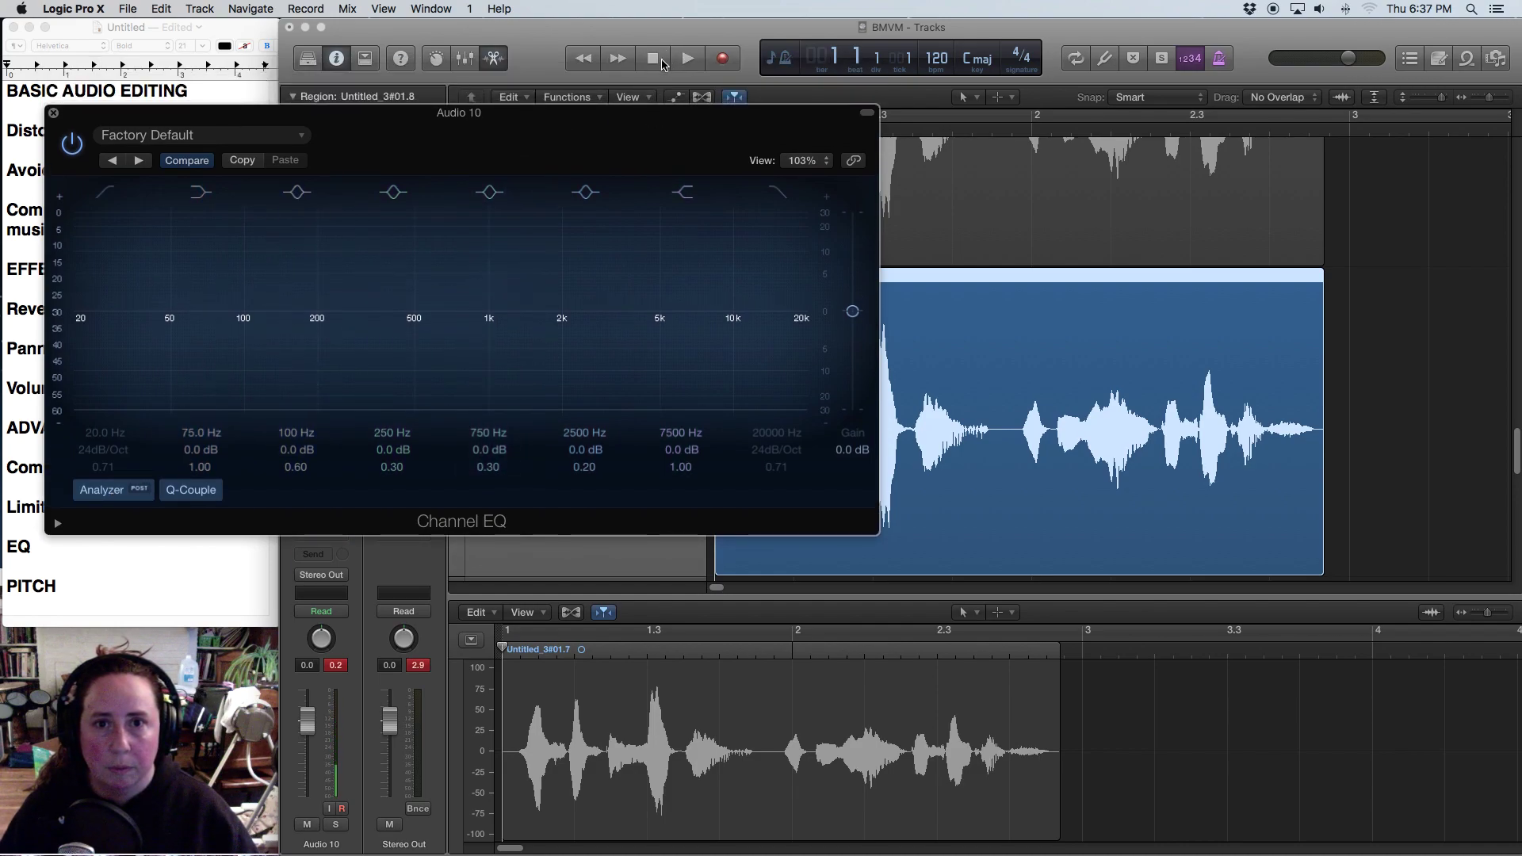
pyautogui.click(683, 58)
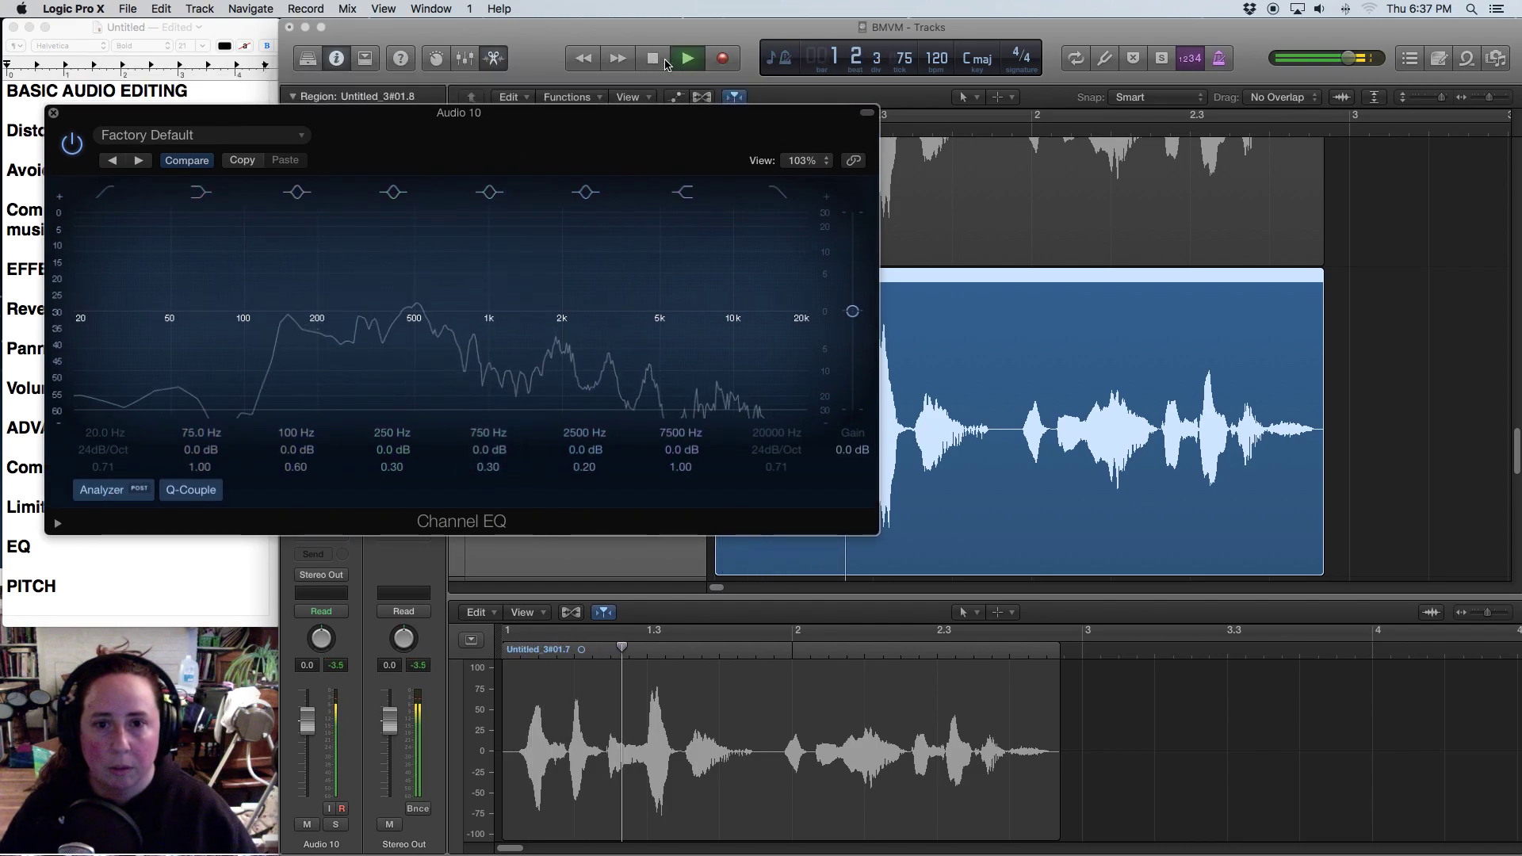
pyautogui.click(663, 61)
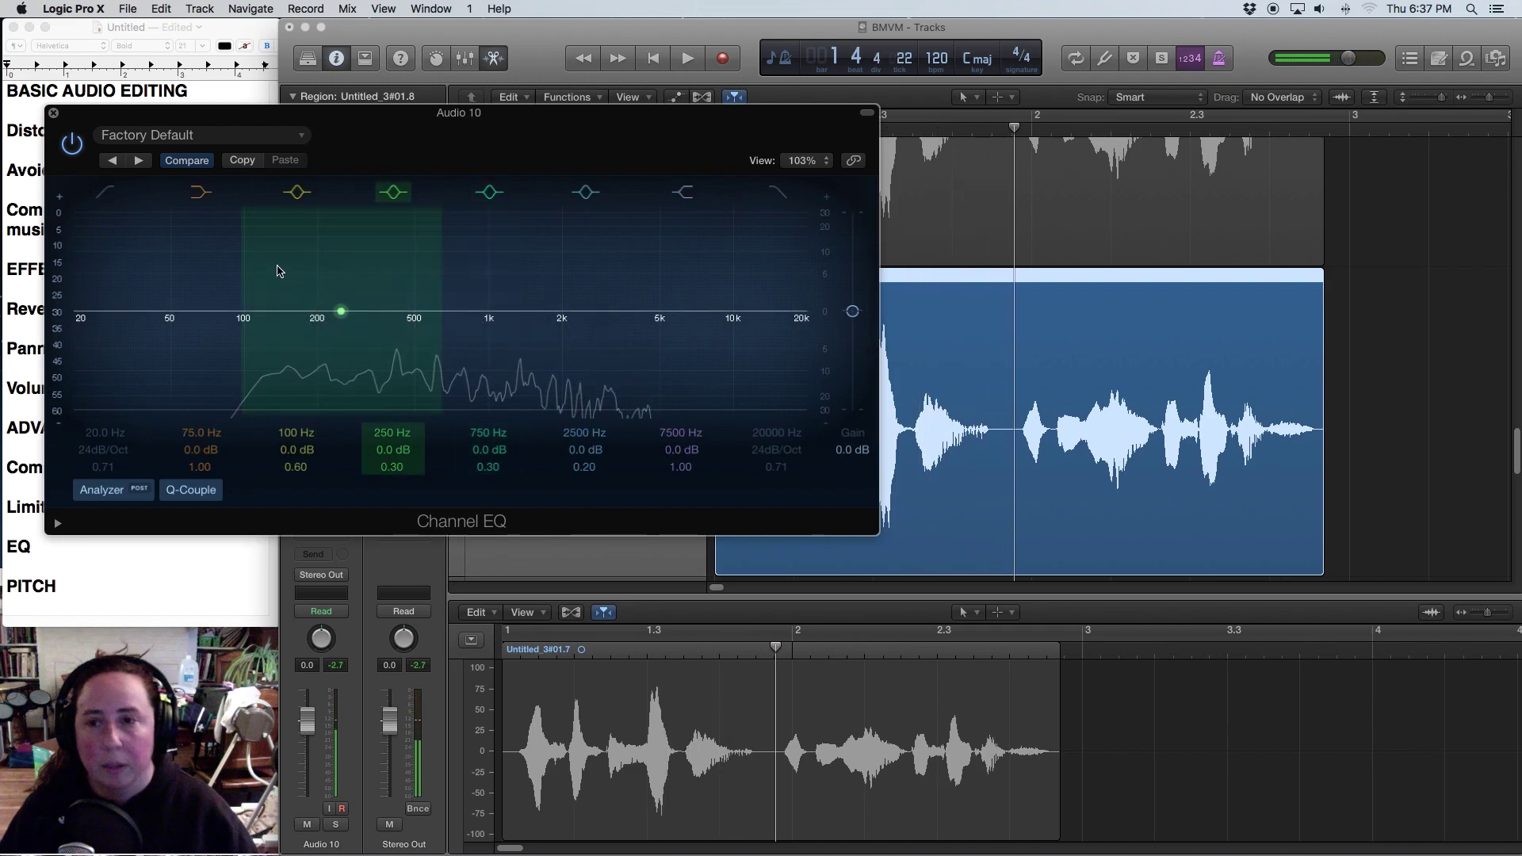
# Step: Set a 2650 Hz low cut in the Audio 10 Channel EQ and play the voice region from the start
pyautogui.moveTo(102, 213); pyautogui.dragTo(668, 375)
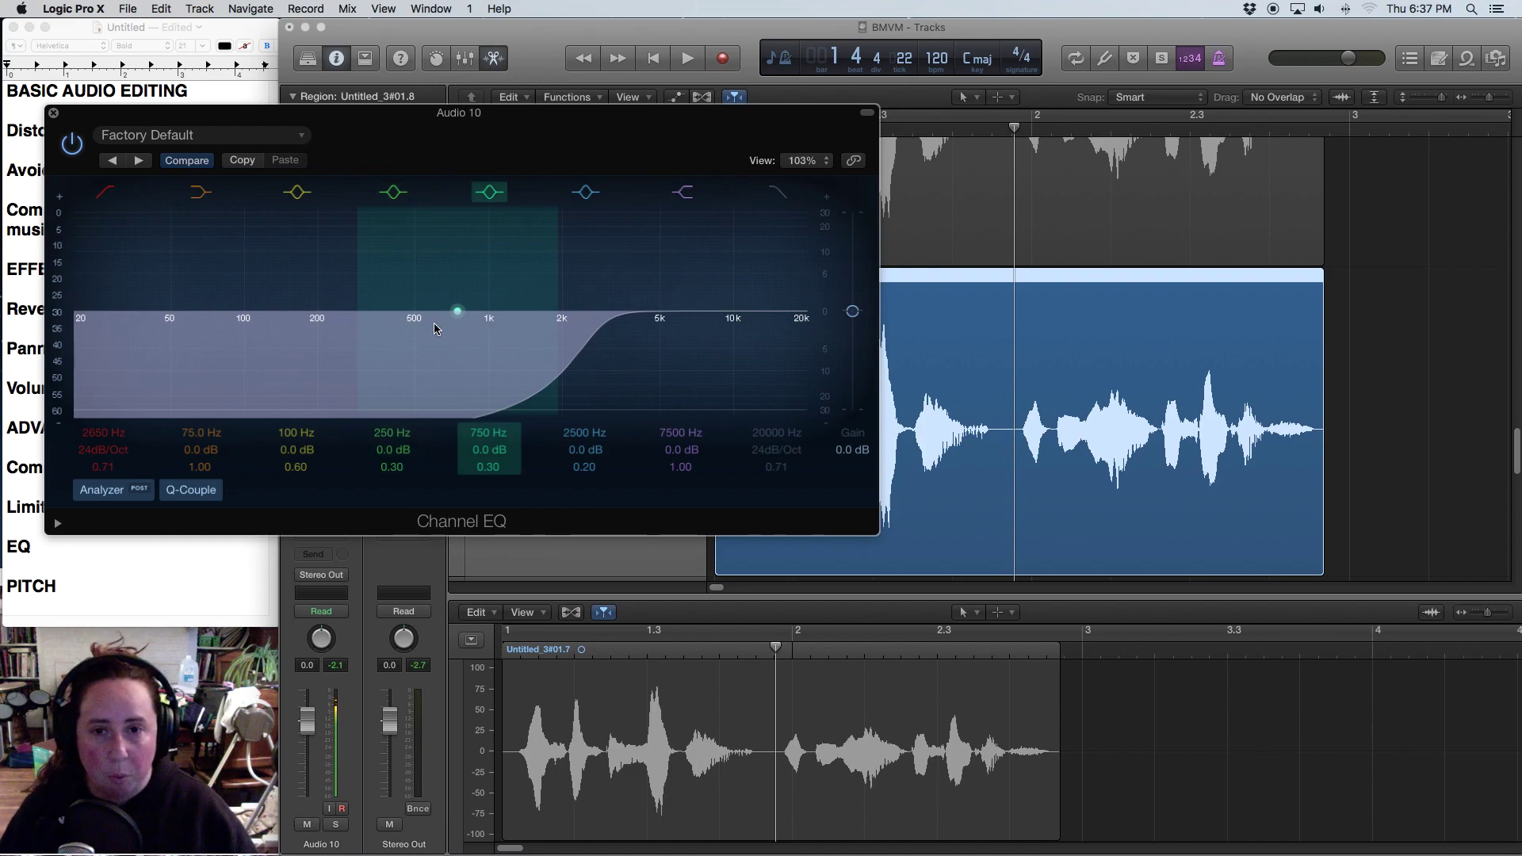
pyautogui.click(653, 58)
pyautogui.click(684, 60)
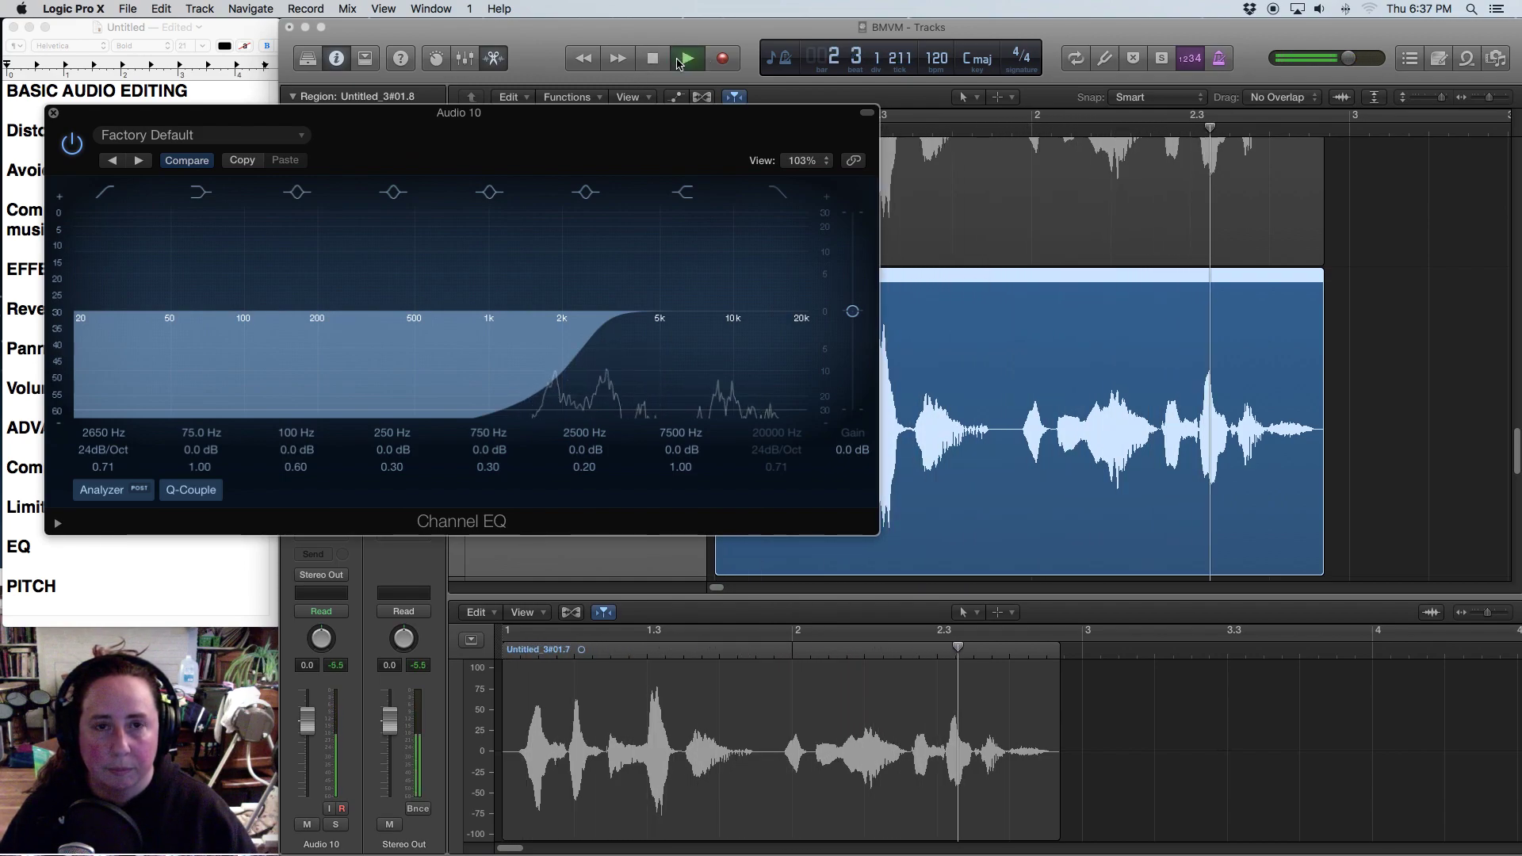
pyautogui.press('space')
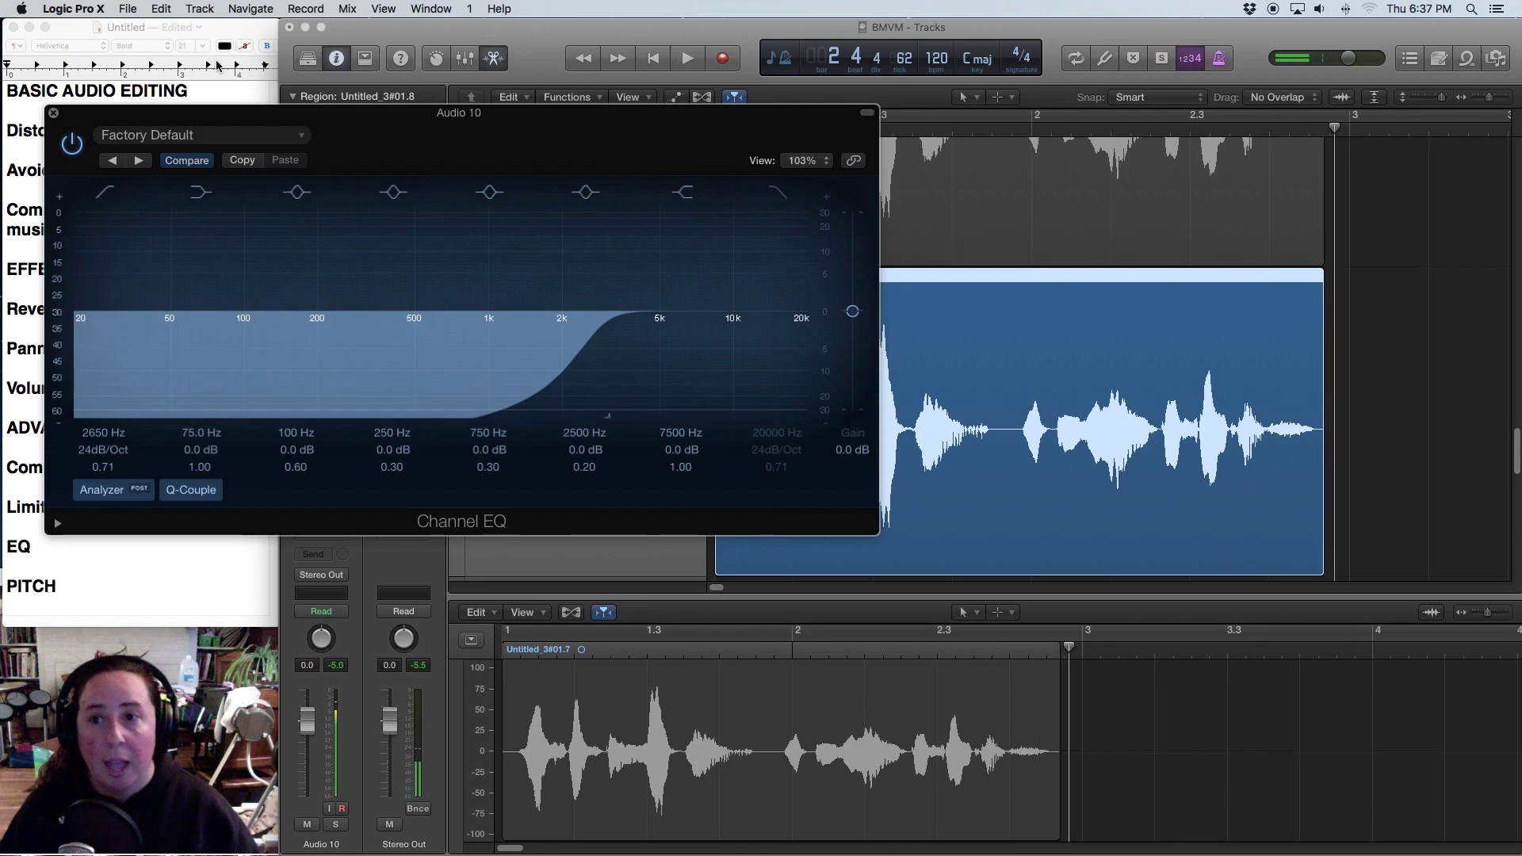
# Step: Close the Channel EQ window and rename the Audio 10 track as Telephone Effect
pyautogui.click(54, 112)
pyautogui.doubleClick(539, 278)
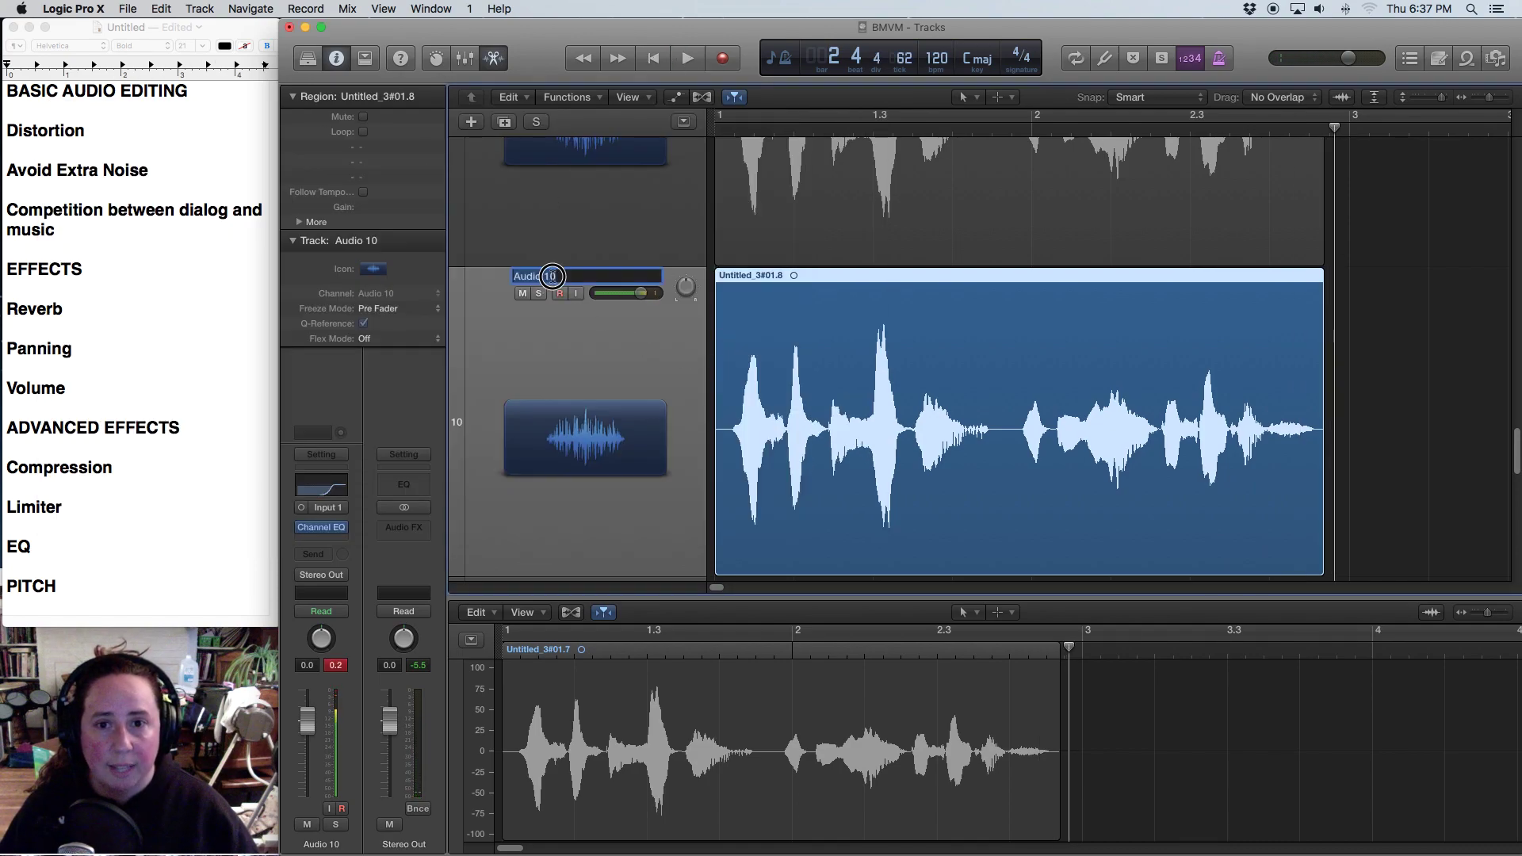
pyautogui.write('Telephone')
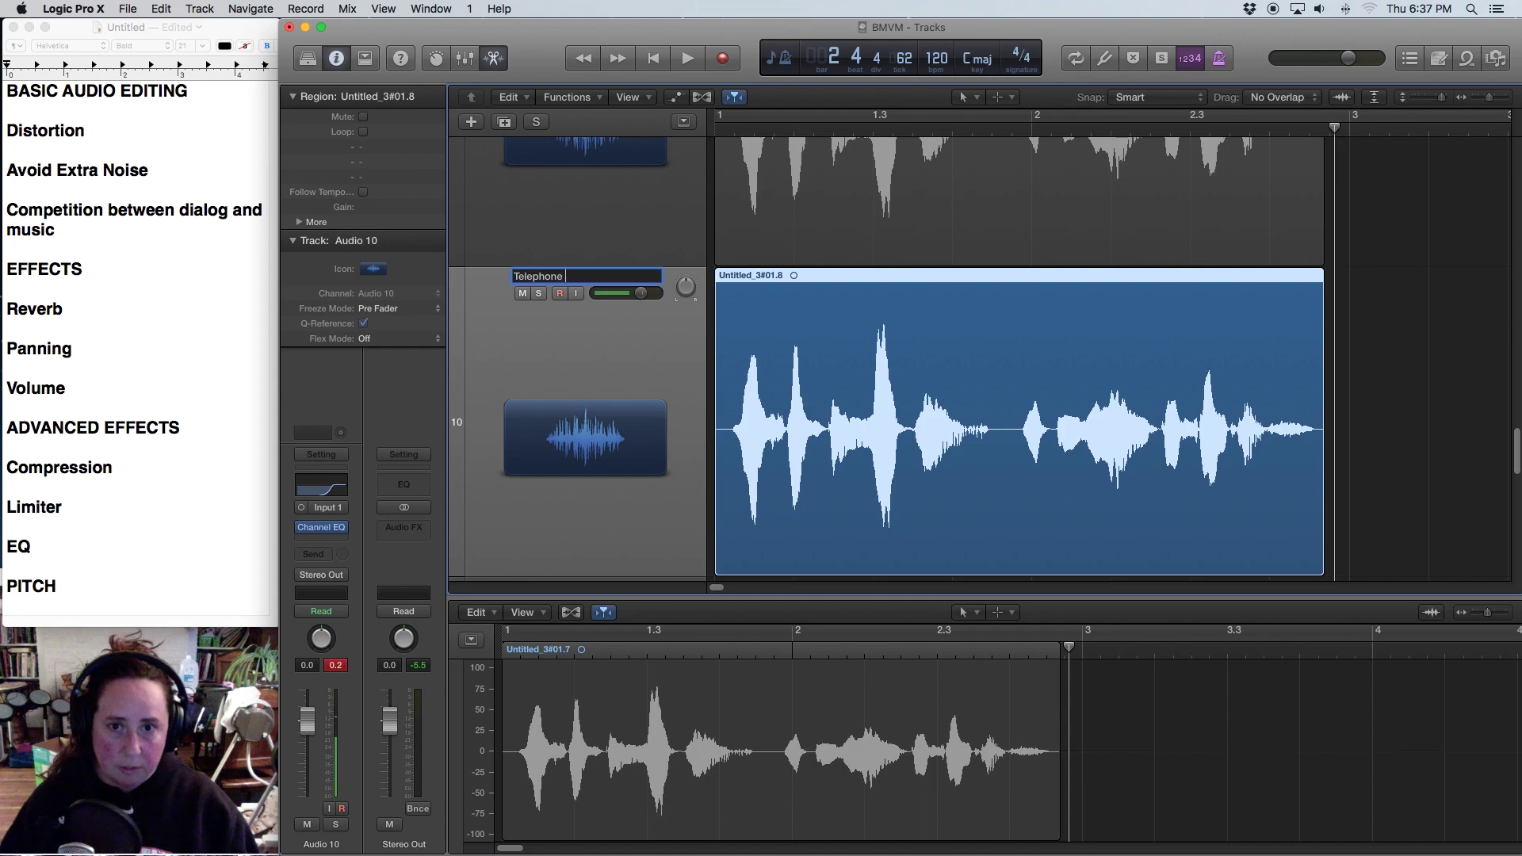
pyautogui.press('Return')
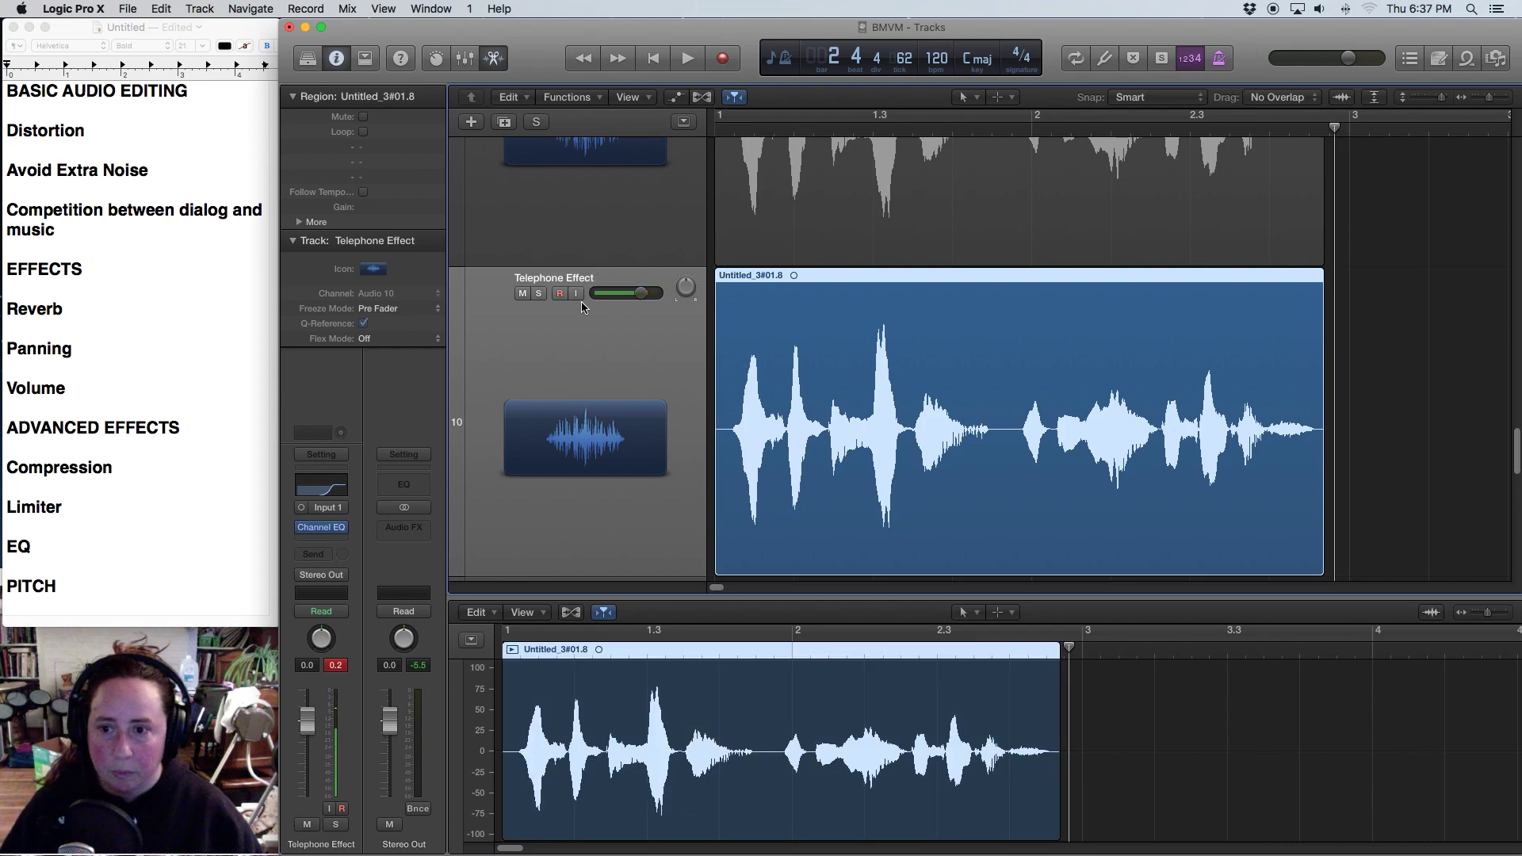
# Step: Rename the Audio 11 track as PITCH
pyautogui.scroll(-5, 582, 308)
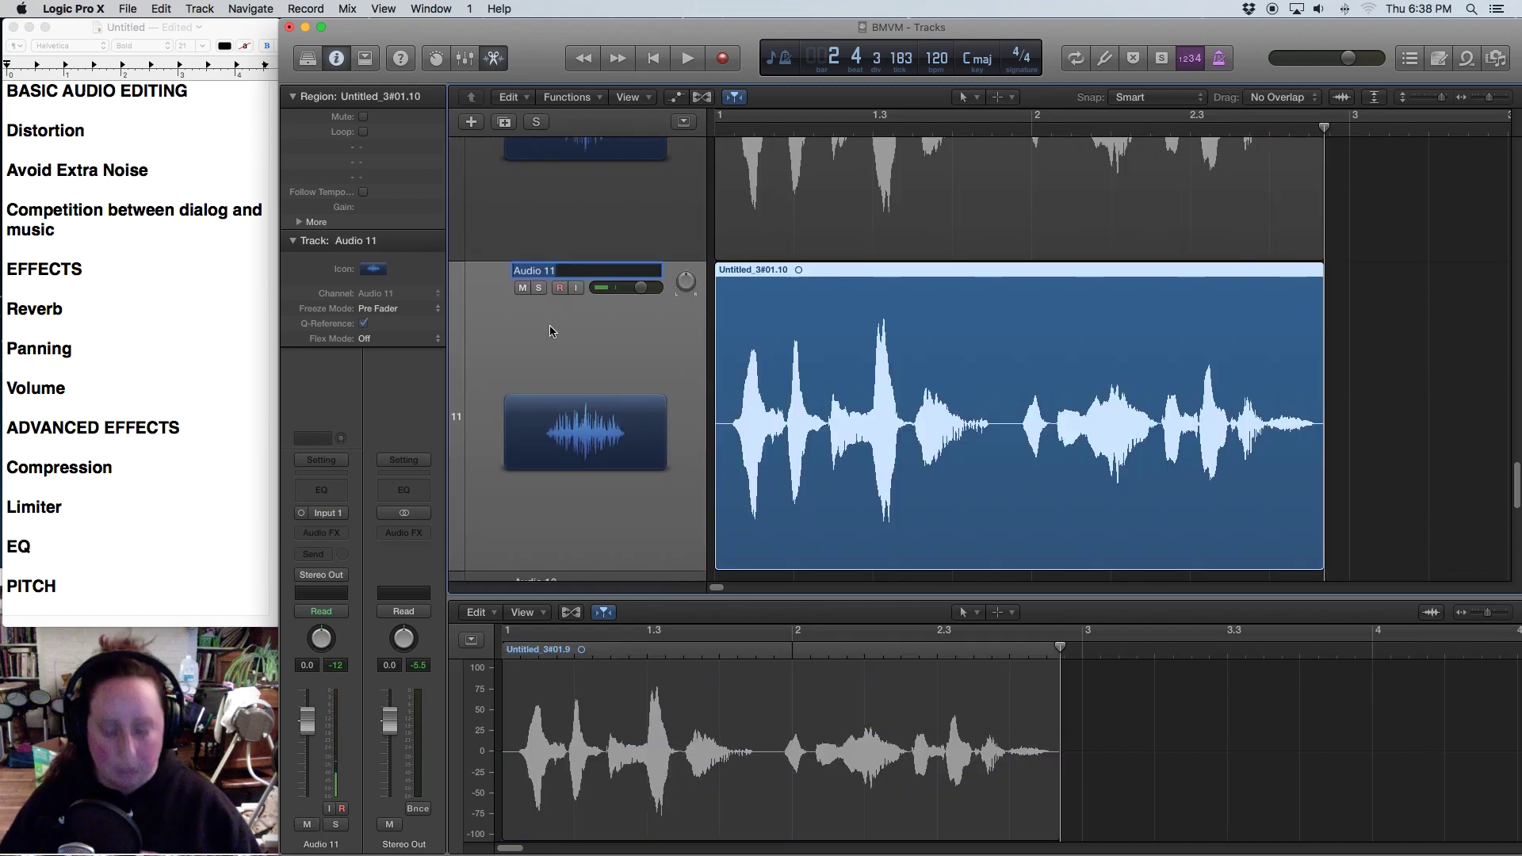
pyautogui.write('PITCH')
pyautogui.press('Return')
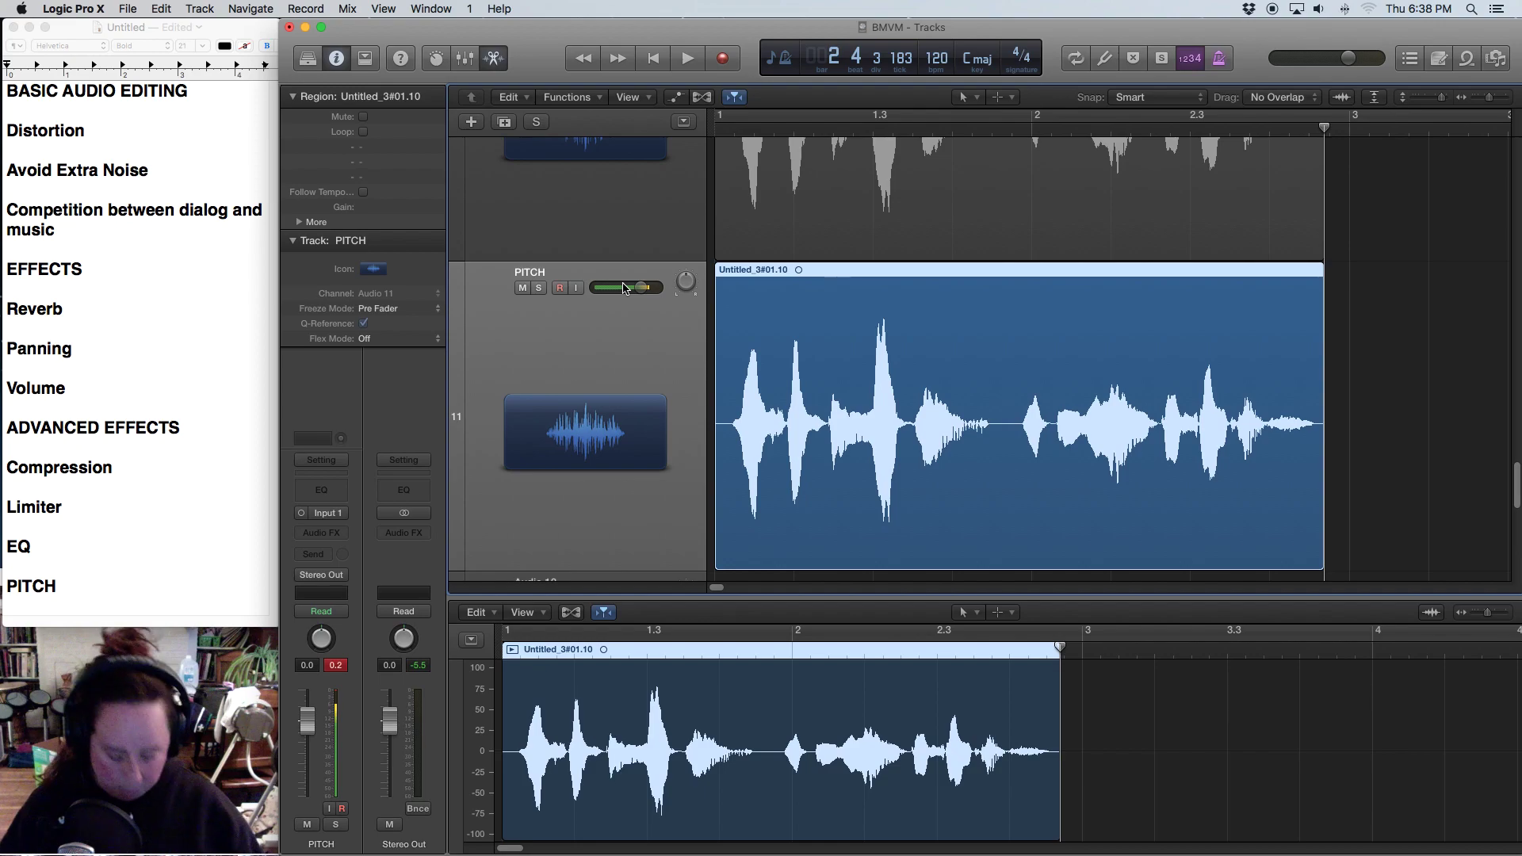
# Step: Replace the Vocal Transformer on the PITCH track with a mono Pitch Shifter
pyautogui.click(559, 339)
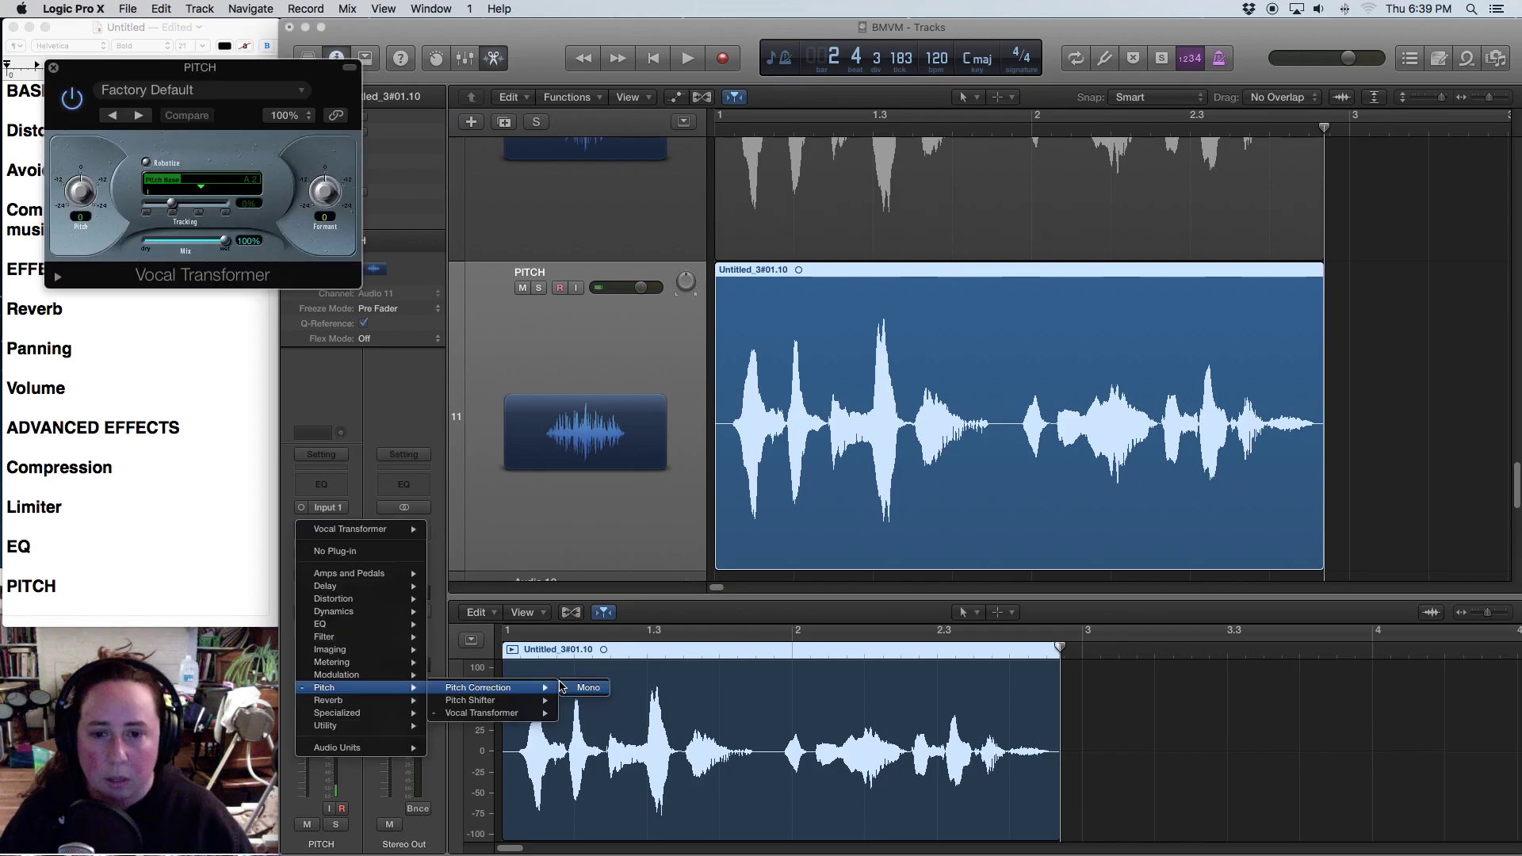
pyautogui.moveTo(516, 700)
pyautogui.click(567, 705)
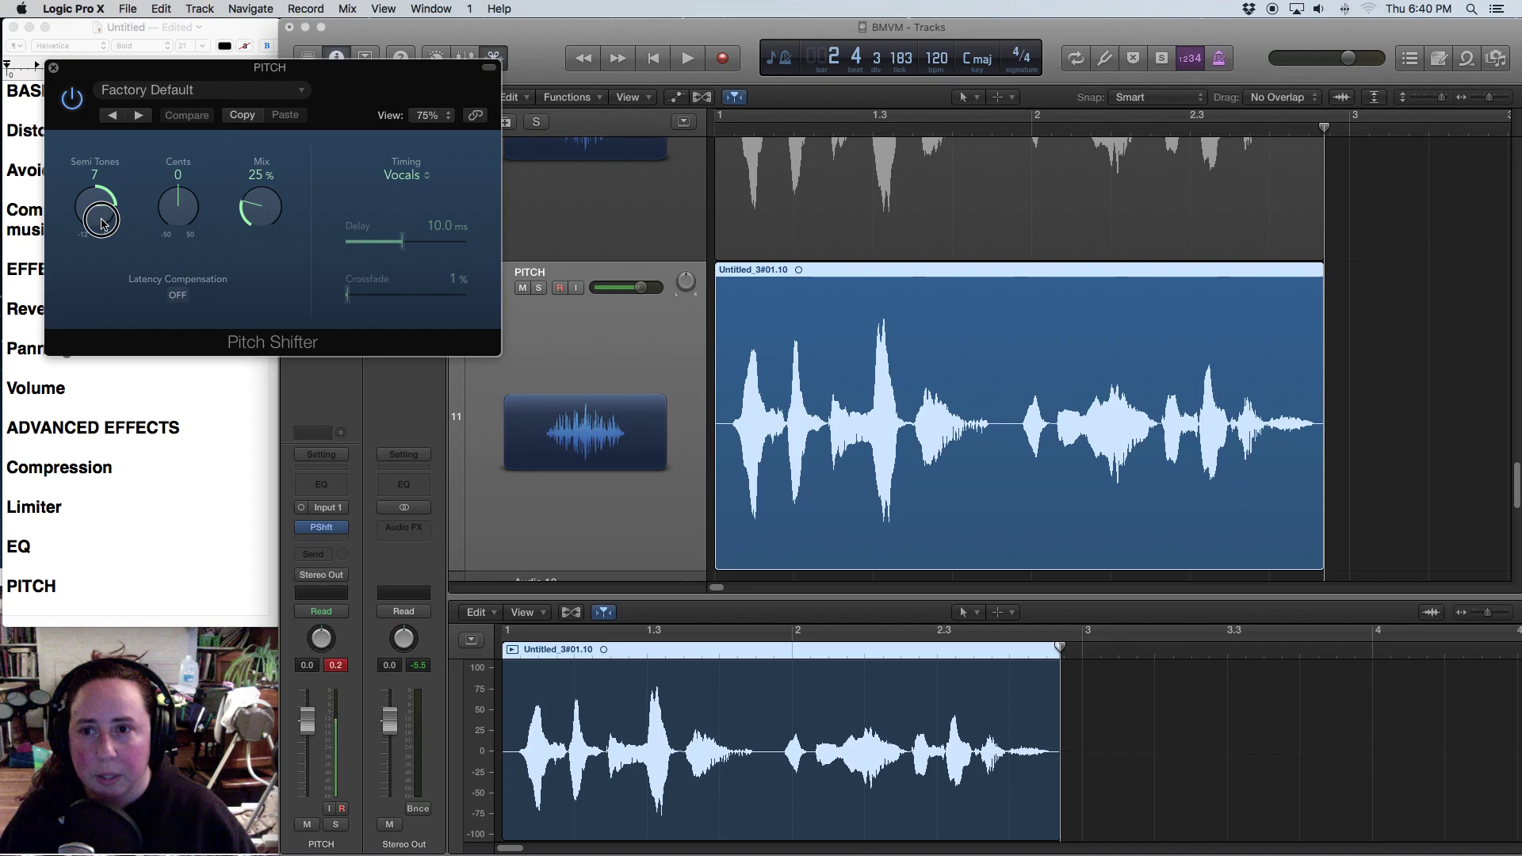
# Step: Set the Pitch Shifter to 12 semitones and 100% mix with Vocals timing, and play the voice region from the start
pyautogui.moveTo(99, 226); pyautogui.dragTo(116, 116)
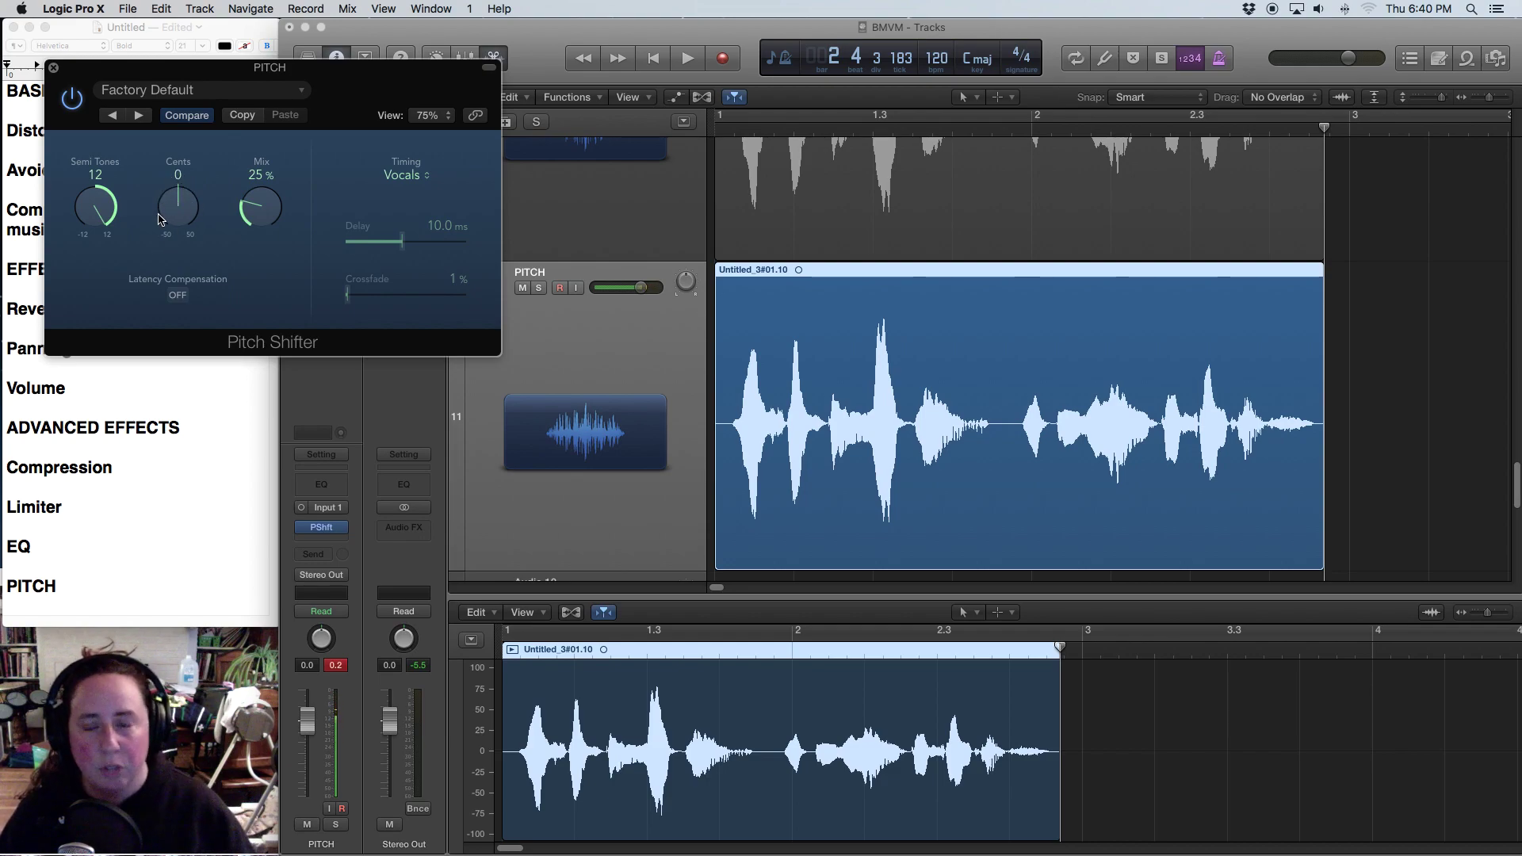
pyautogui.moveTo(259, 222); pyautogui.dragTo(270, 151)
pyautogui.moveTo(273, 202); pyautogui.dragTo(300, 171)
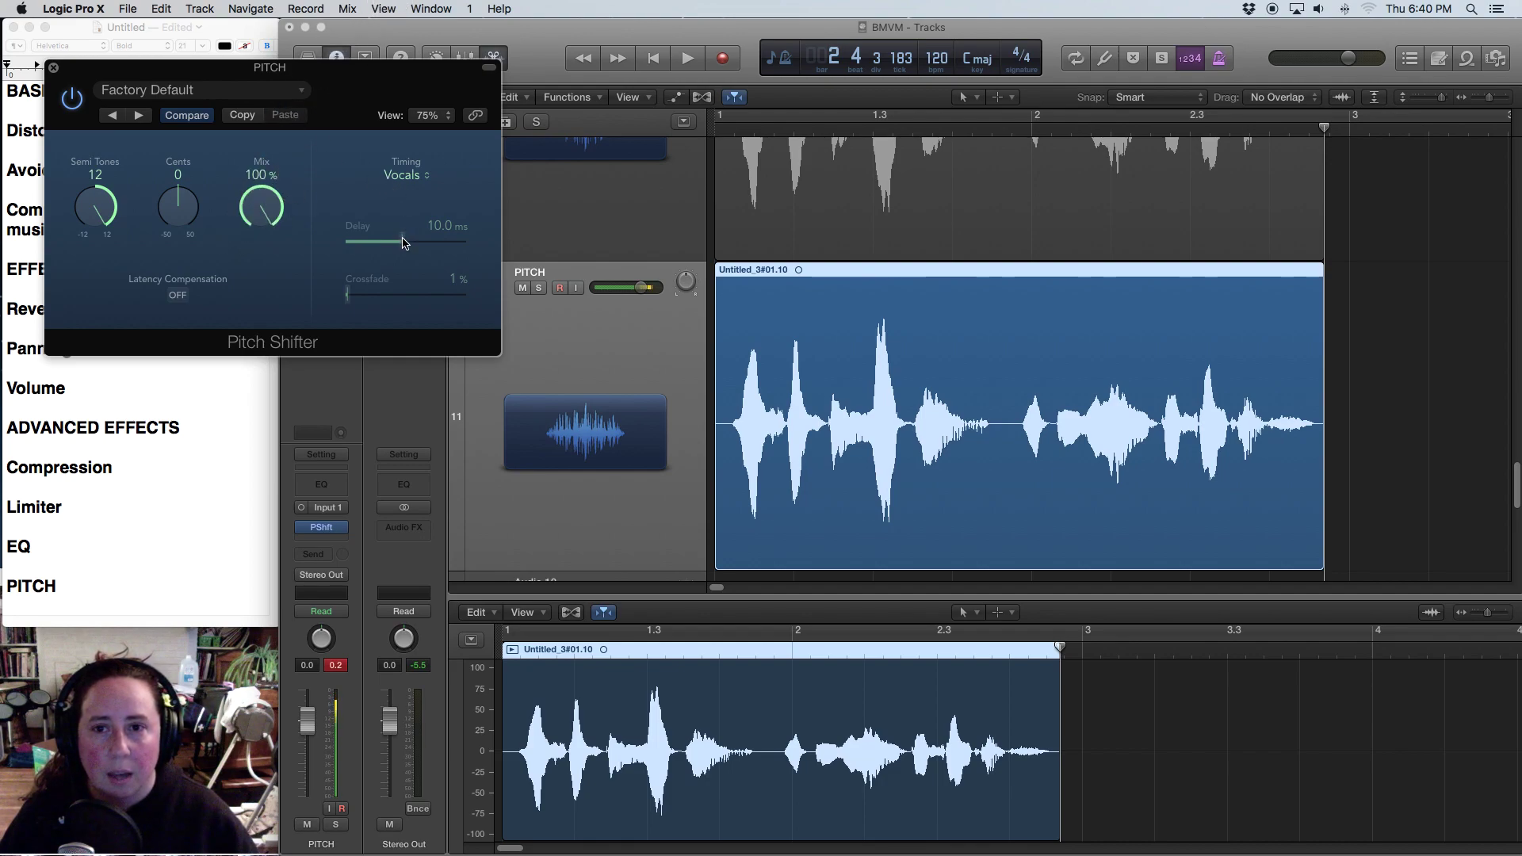
pyautogui.click(423, 184)
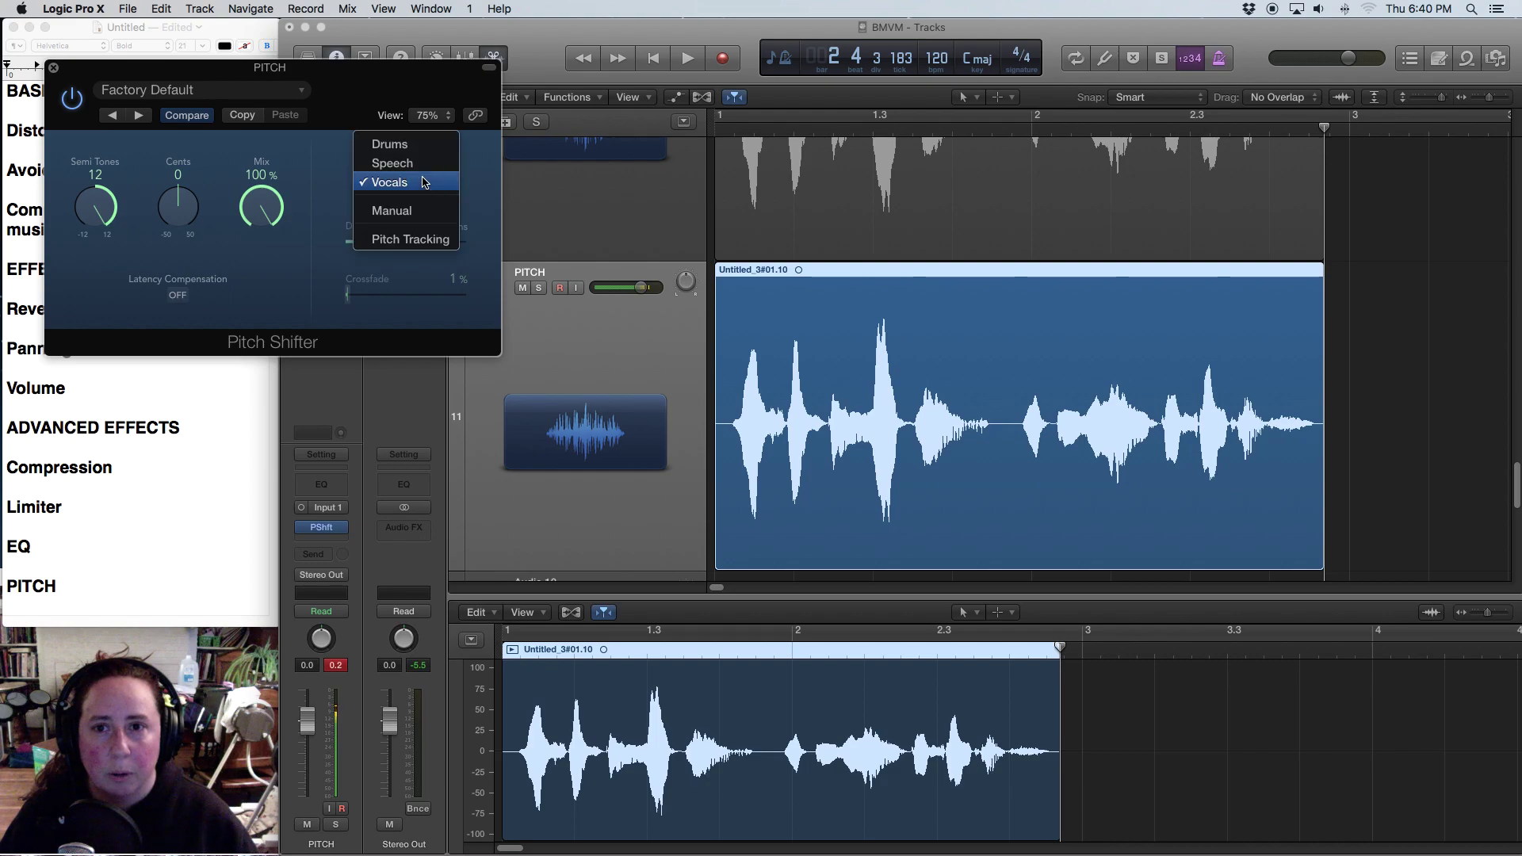
pyautogui.click(486, 167)
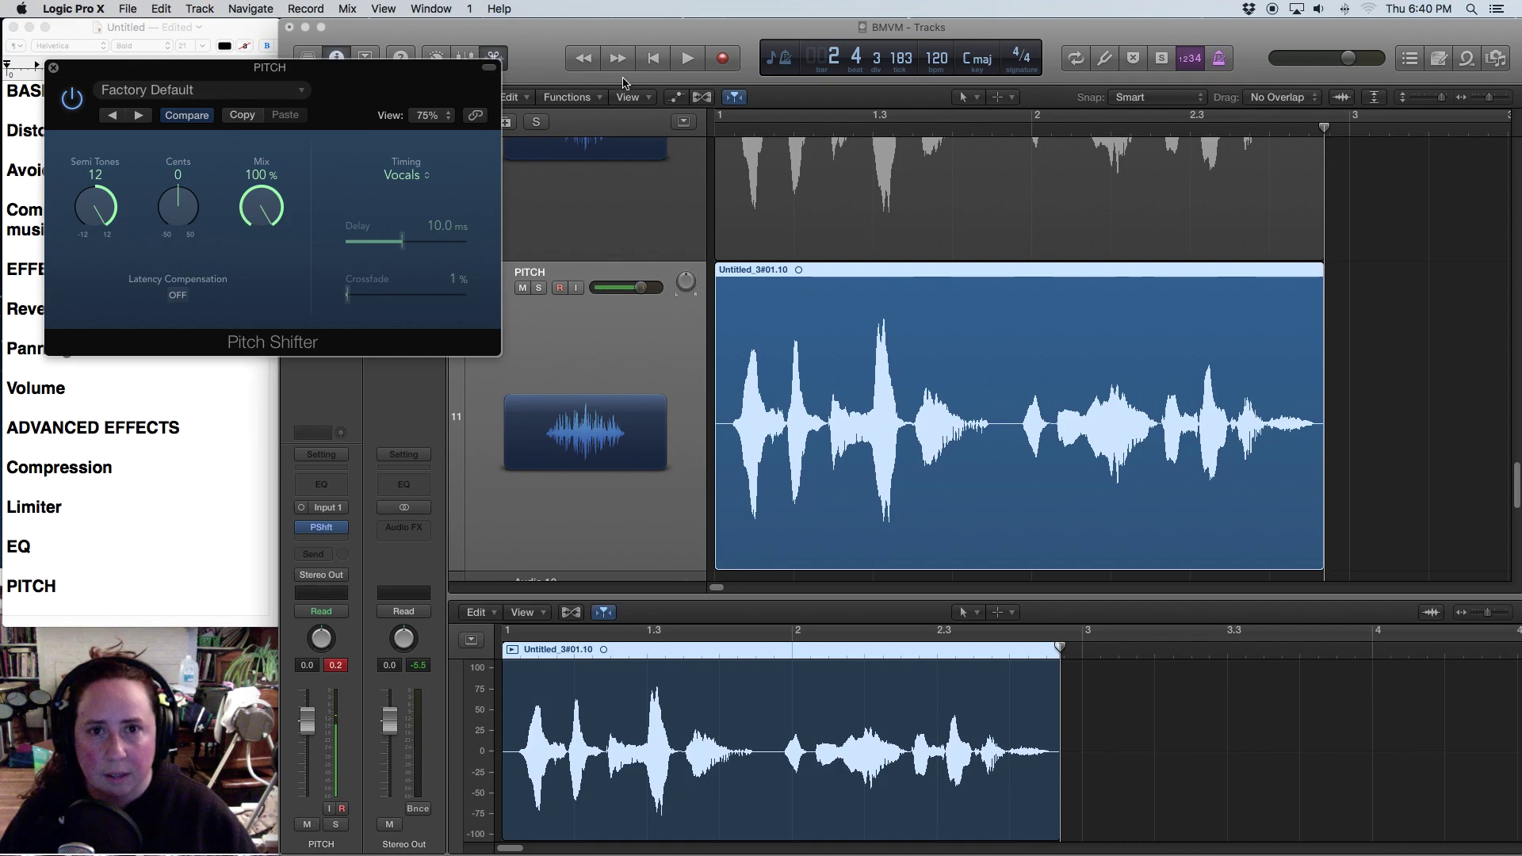
pyautogui.click(654, 60)
pyautogui.press('space')
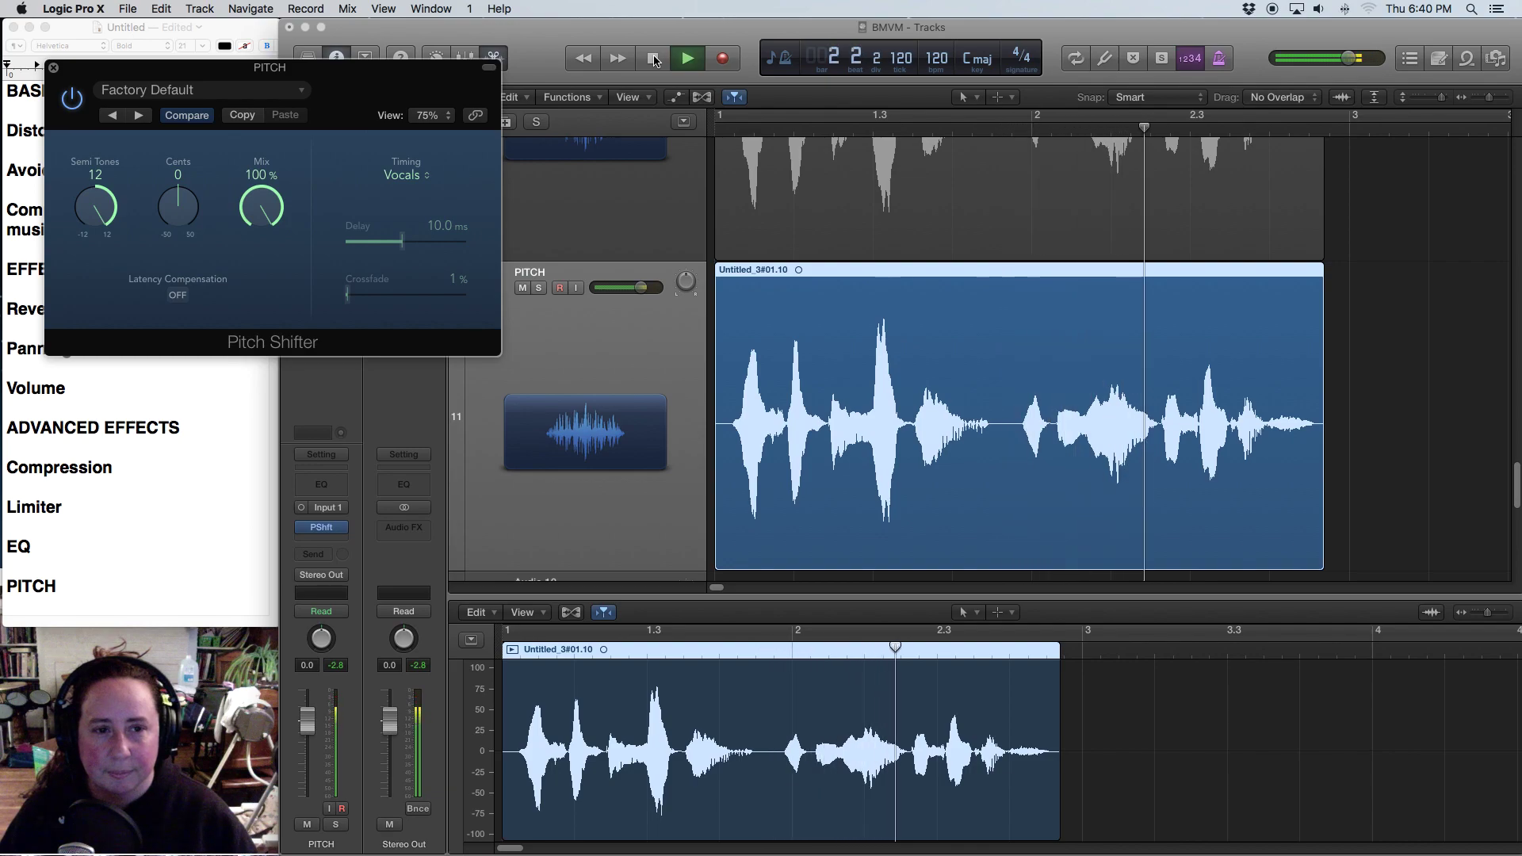
pyautogui.click(655, 60)
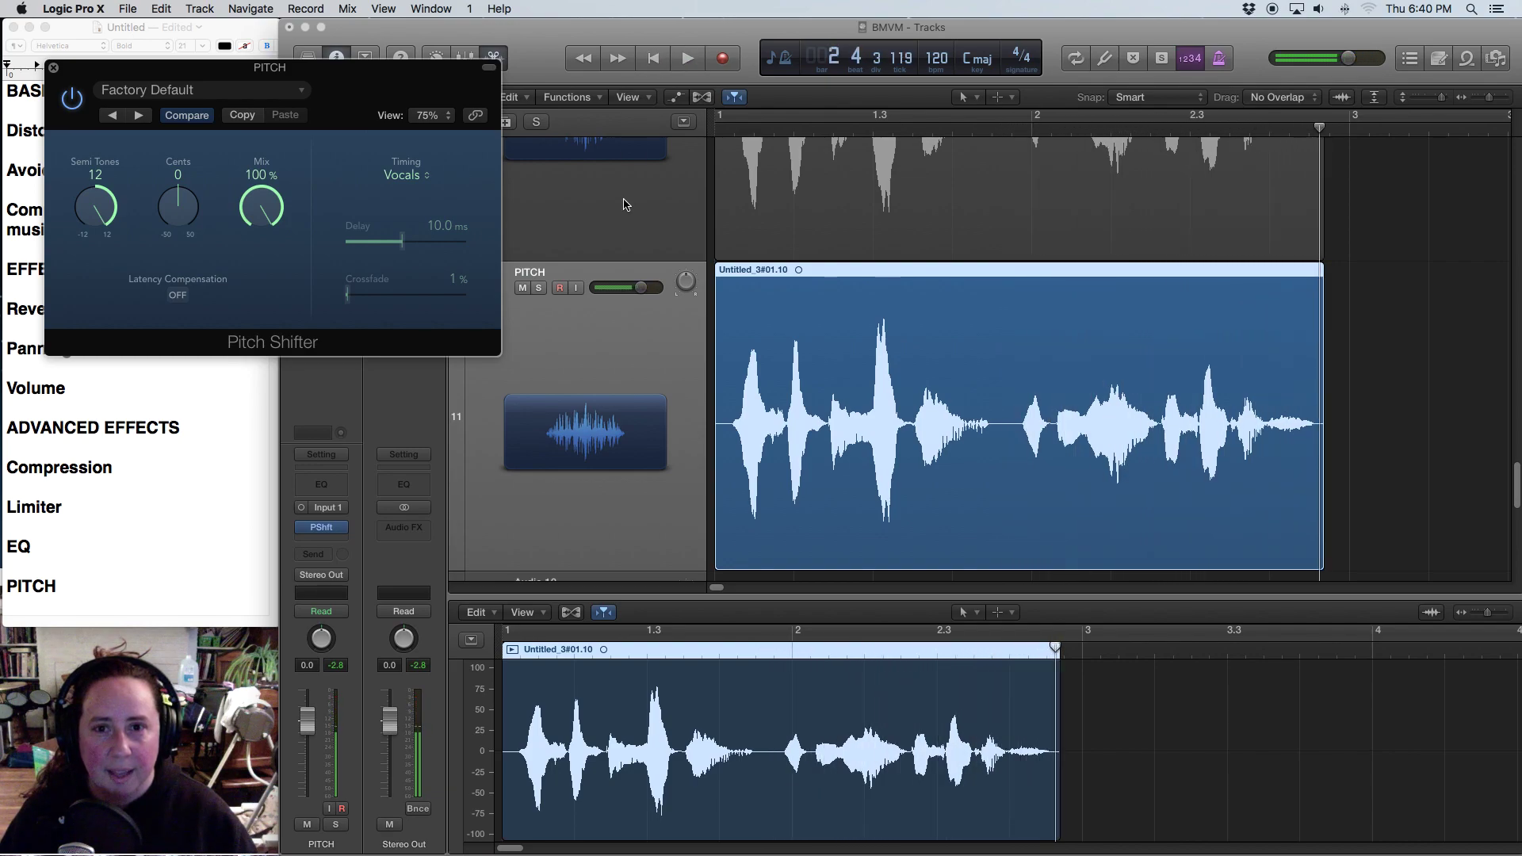
# Step: Rename the PITCH track as CHIPMUNK PITCh, mute it and return the playhead to the start
pyautogui.doubleClick(530, 272)
pyautogui.write('CHIPMUNK PITCh')
pyautogui.press('Return')
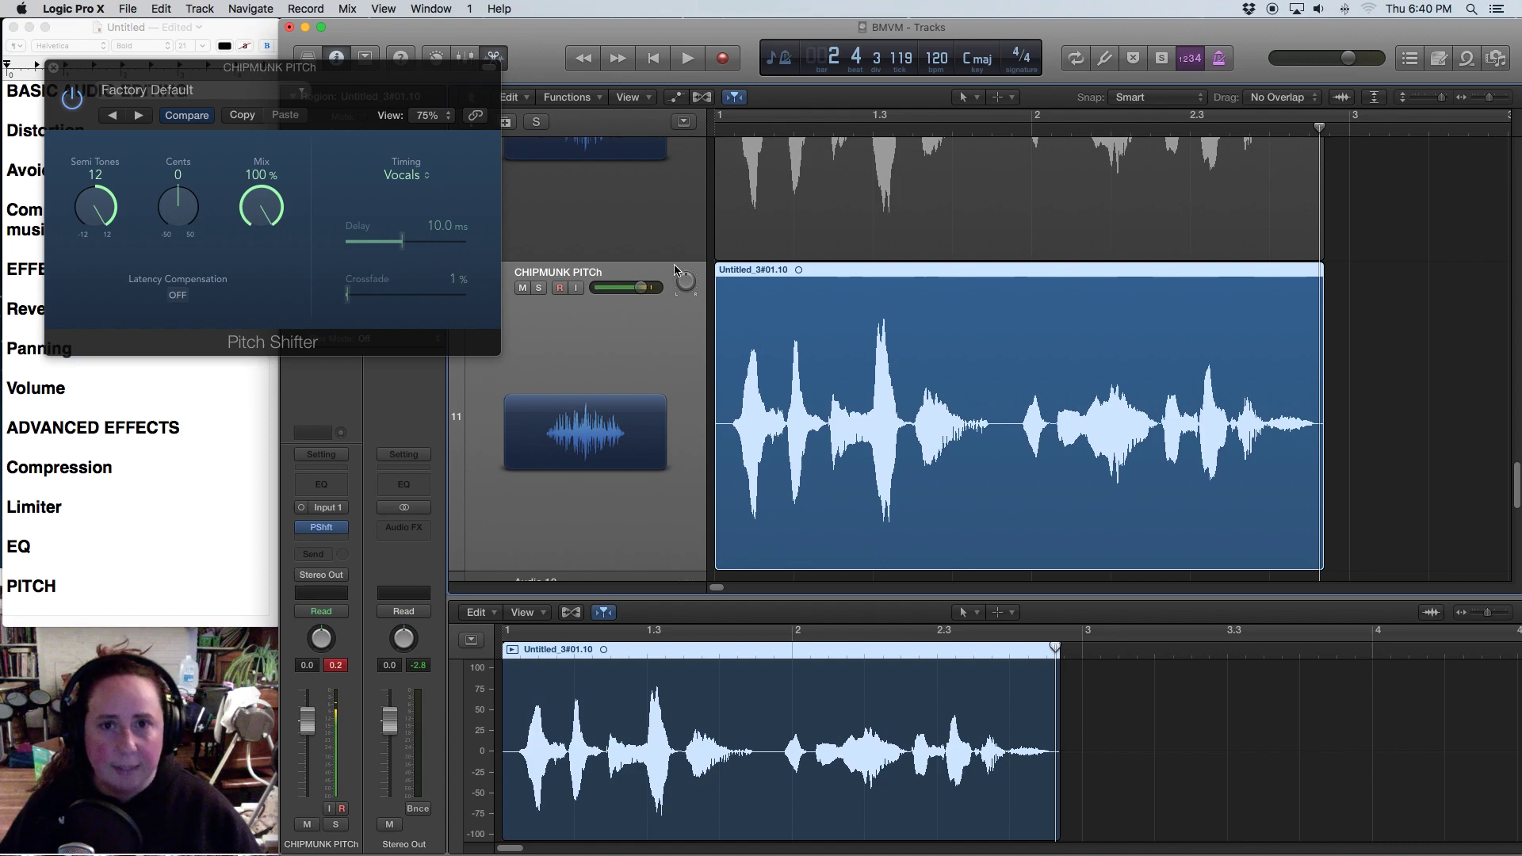
pyautogui.click(522, 288)
pyautogui.click(652, 60)
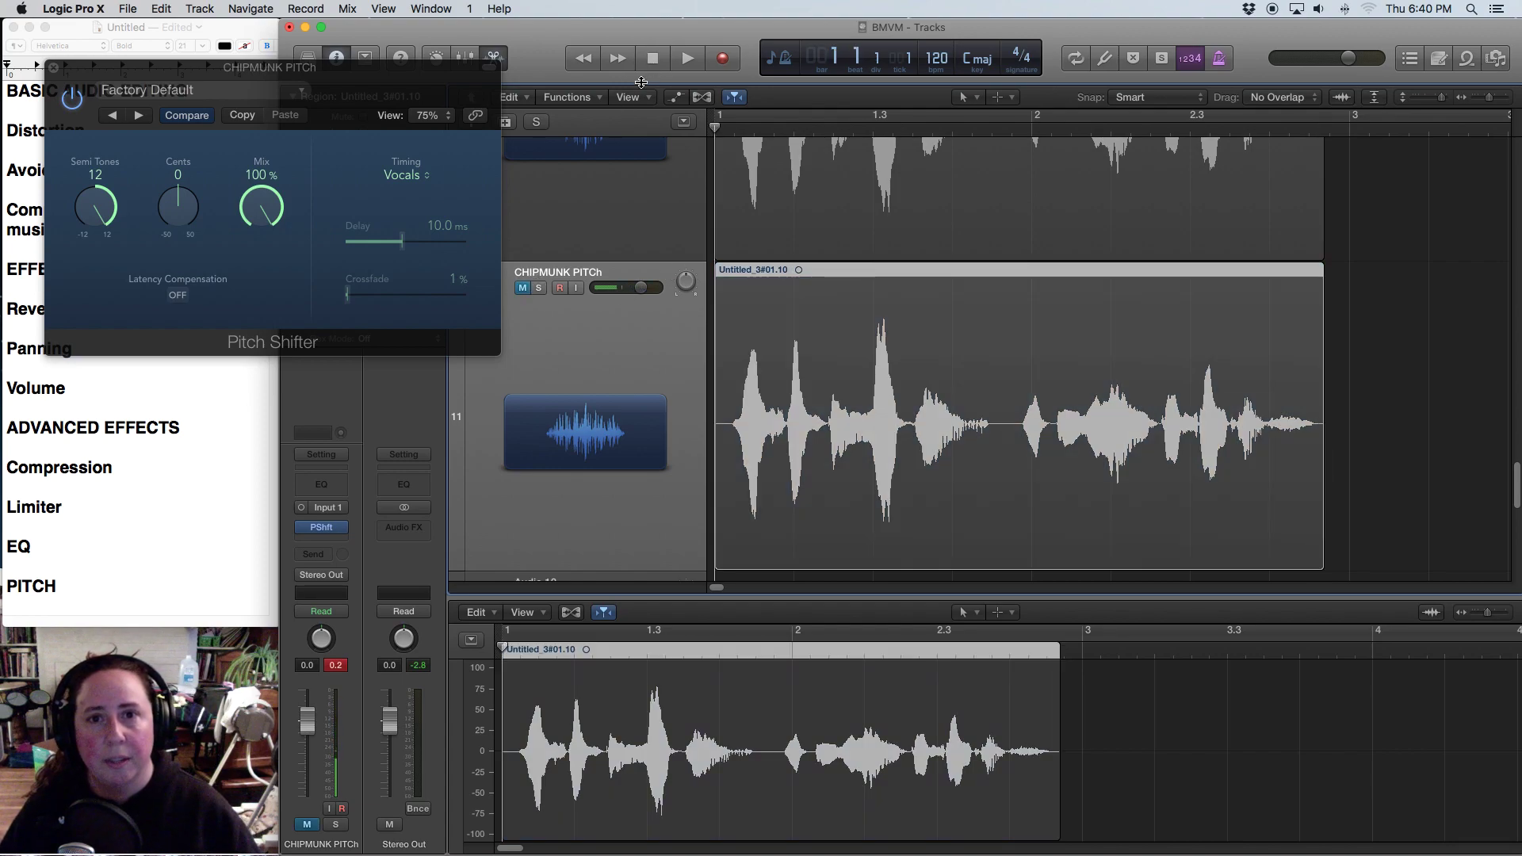
# Step: Select the Audio 12 track, close the open plug-in window and add a mono Pitch Shifter to the track
pyautogui.scroll(-3, 566, 321)
pyautogui.click(558, 376)
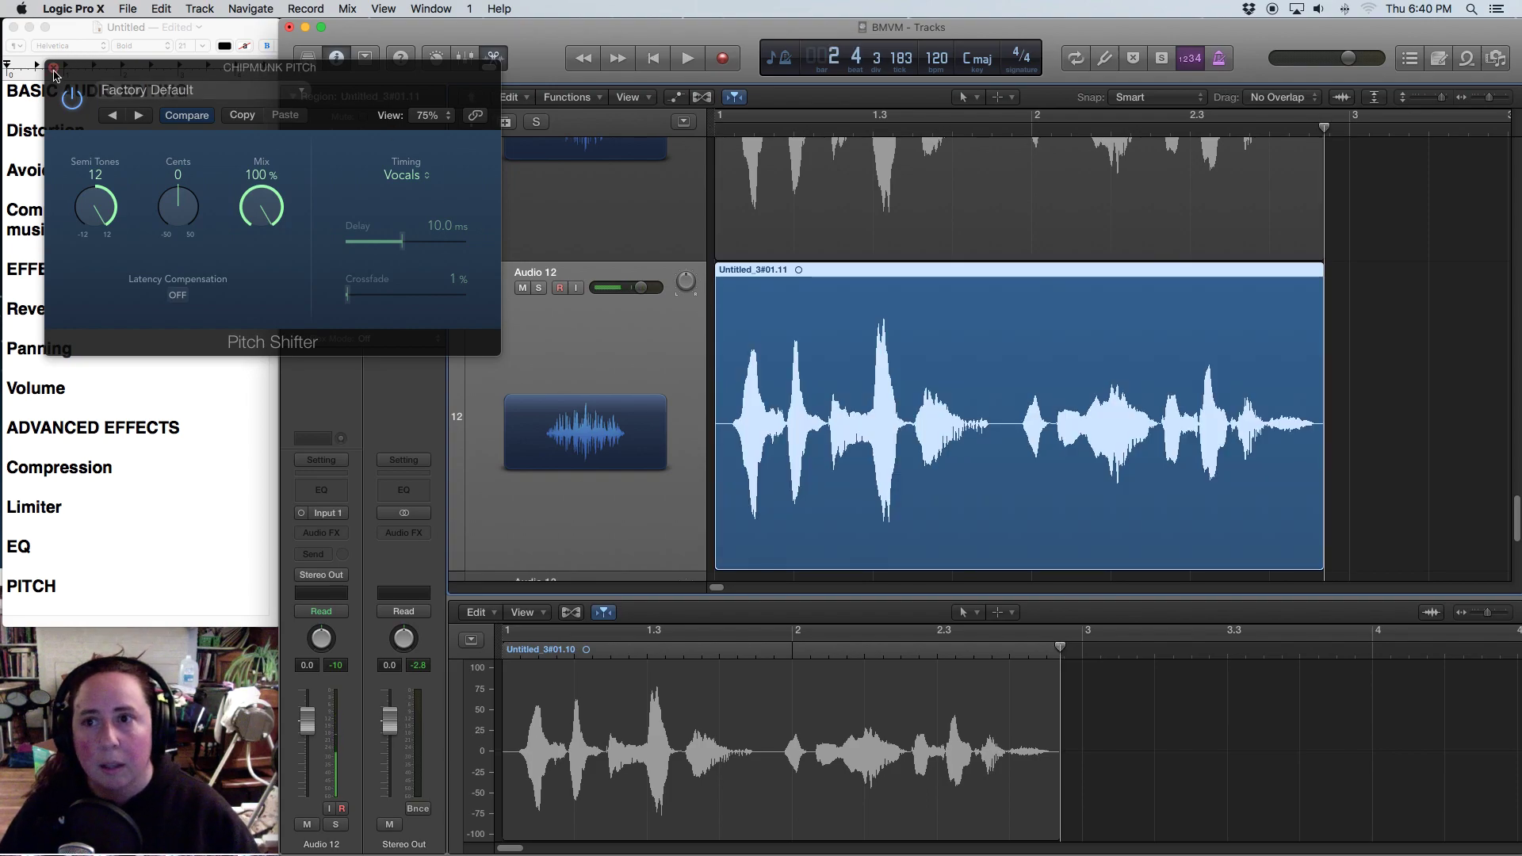
pyautogui.click(54, 73)
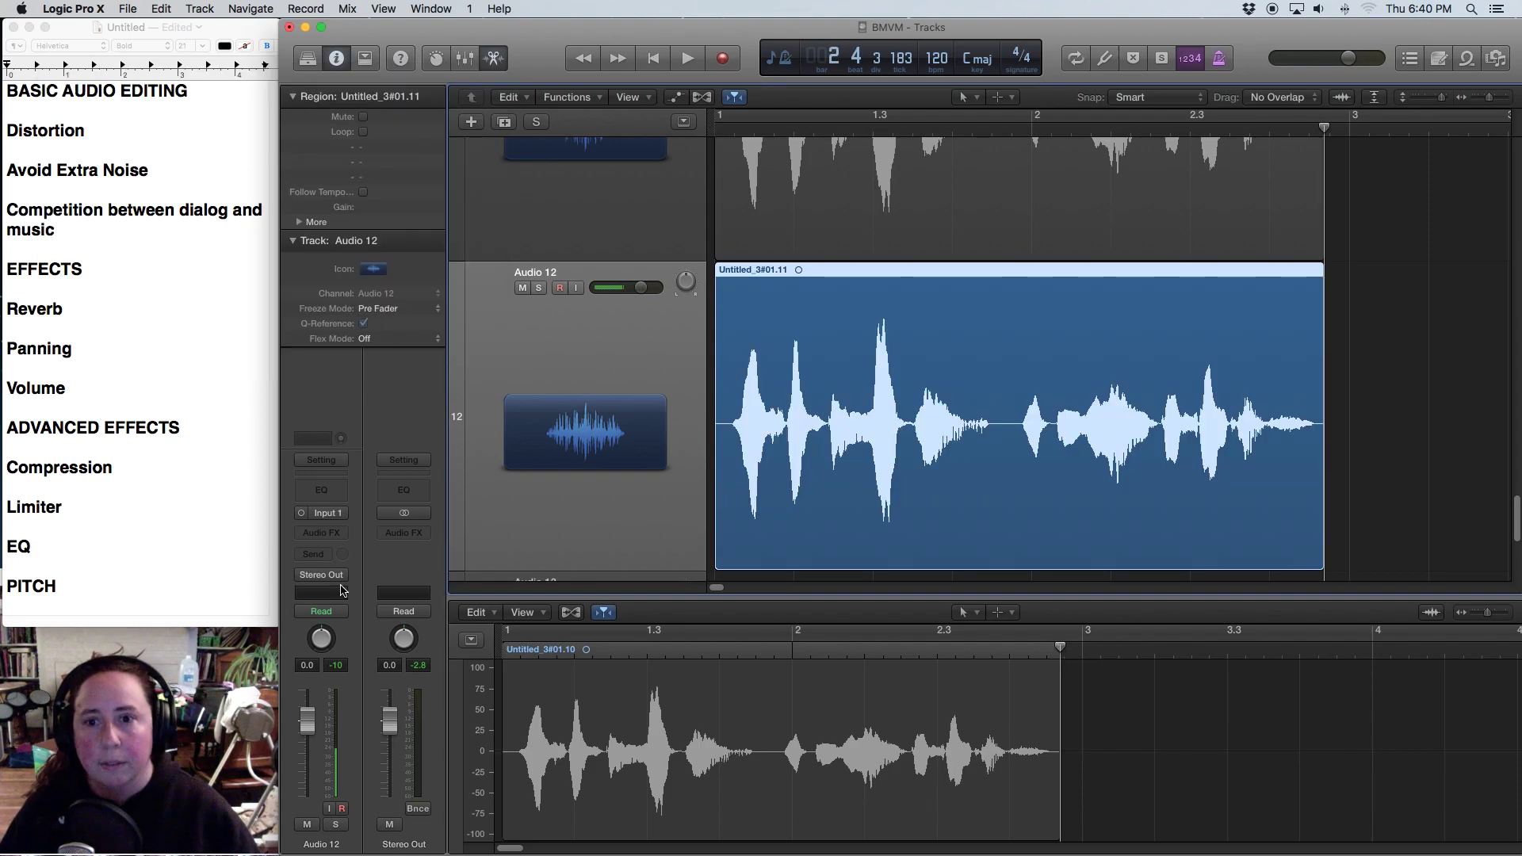
pyautogui.click(313, 534)
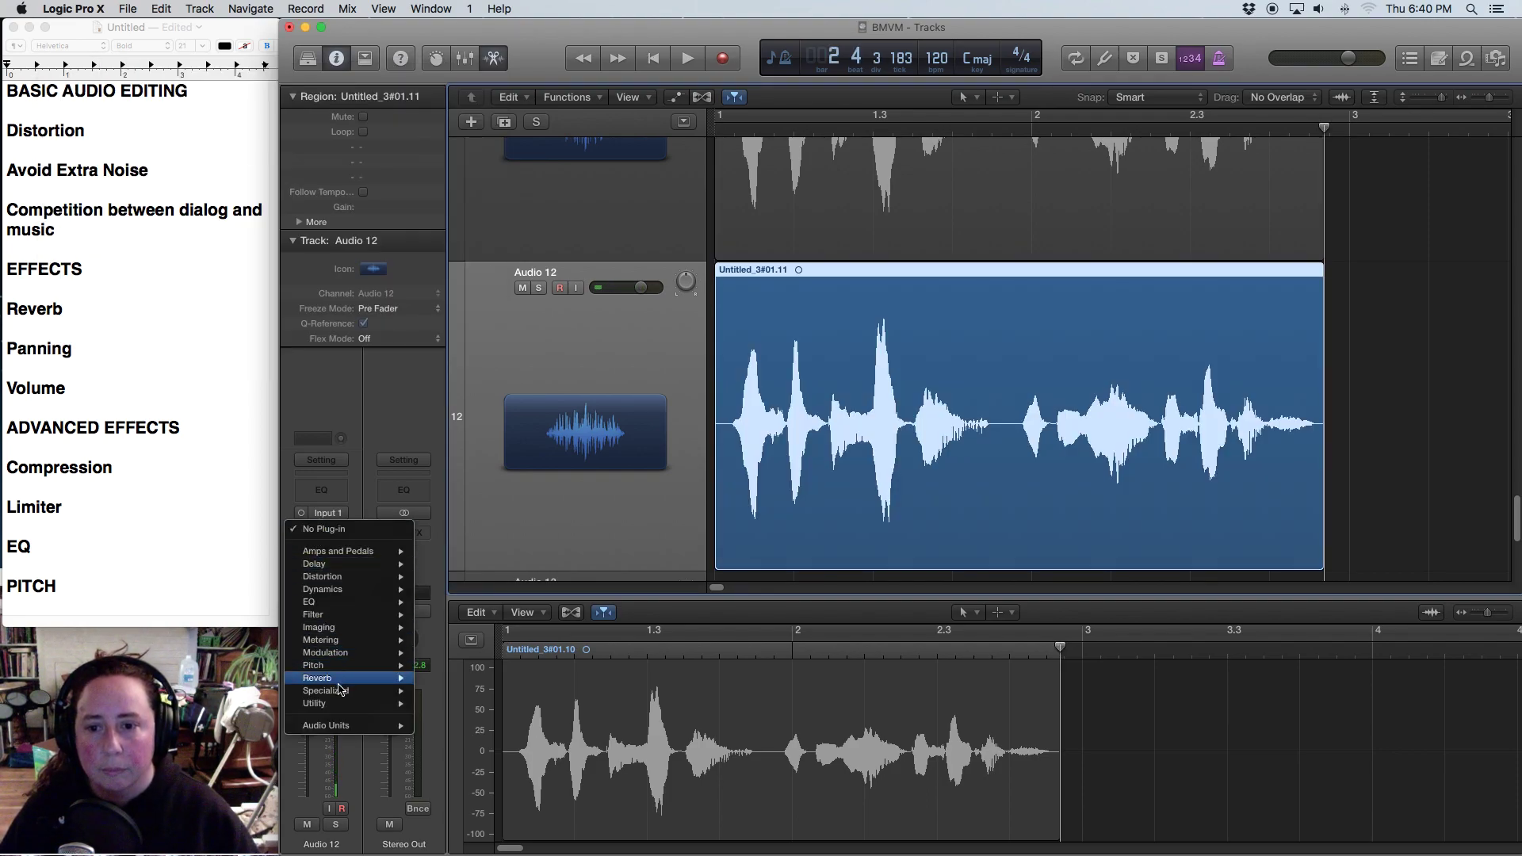
pyautogui.moveTo(373, 665)
pyautogui.moveTo(477, 683)
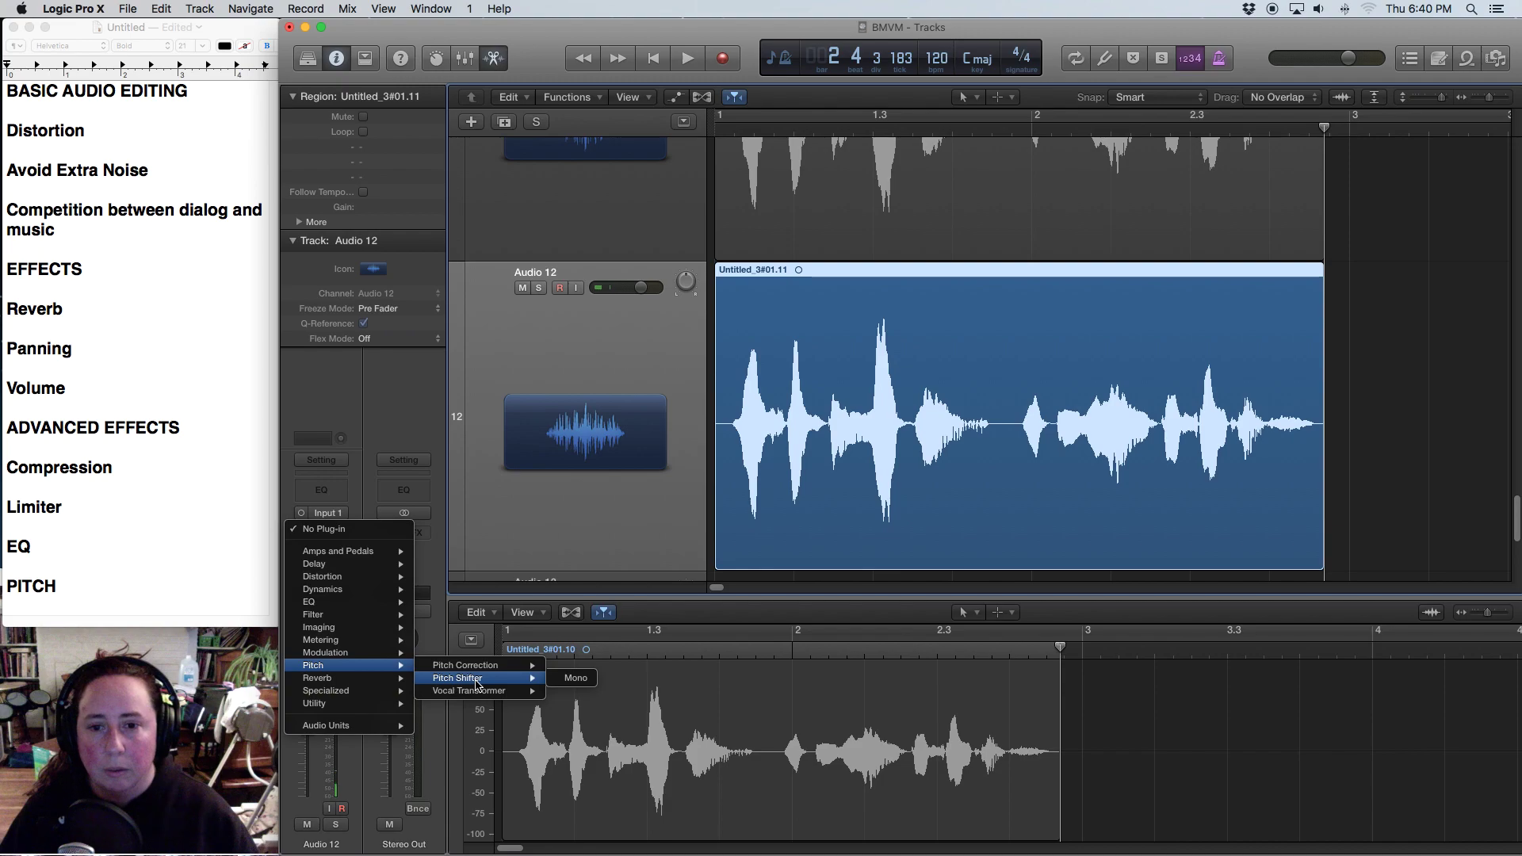
pyautogui.click(576, 678)
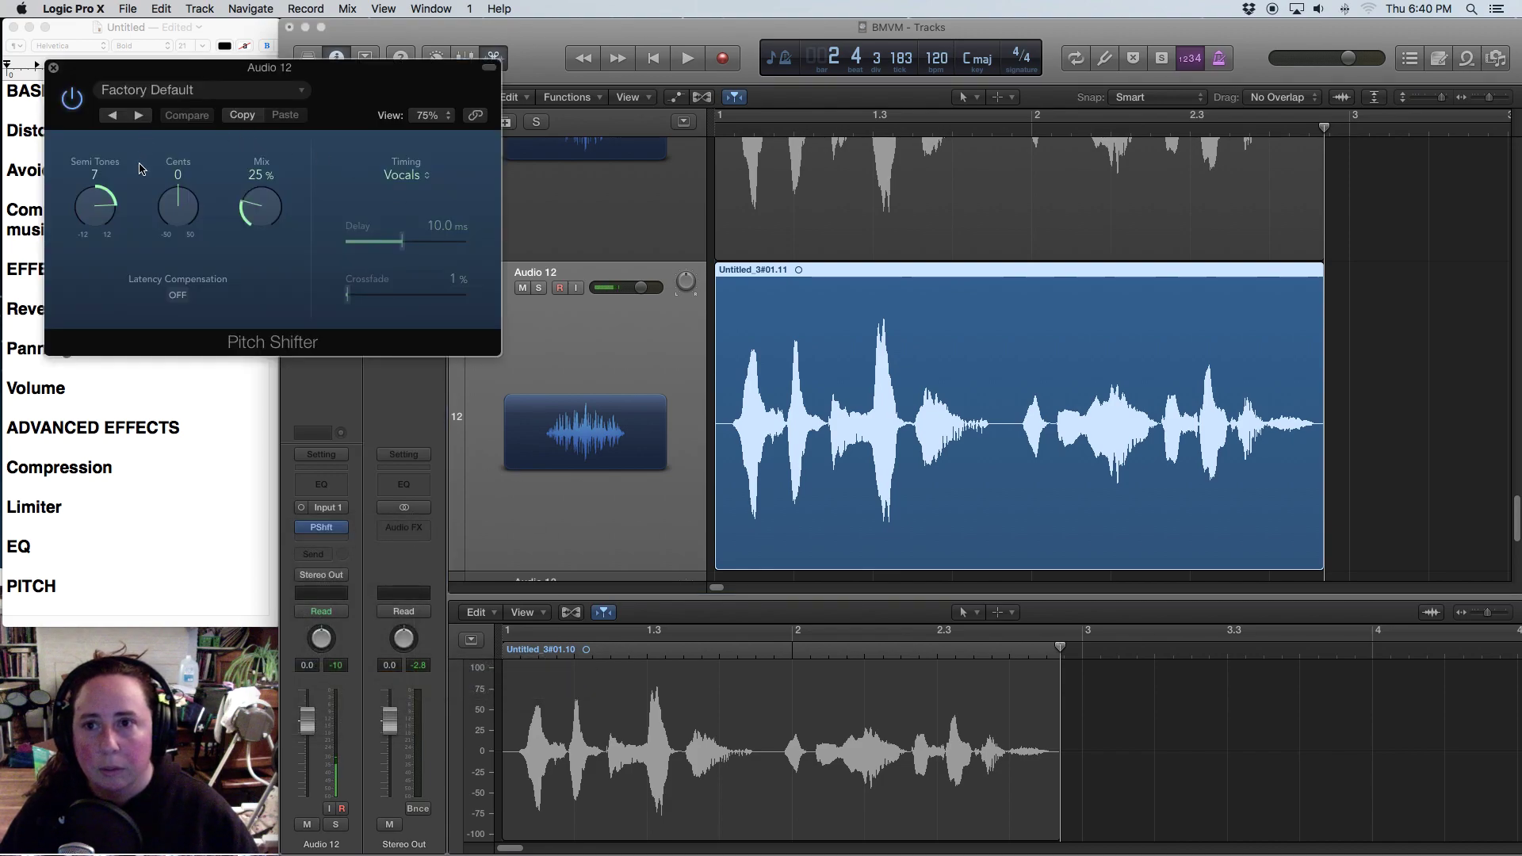
# Step: Set the Audio 12 Pitch Shifter to -12 semitones and 67% mix, and play the voice region from the start
pyautogui.moveTo(100, 206); pyautogui.dragTo(153, 465)
pyautogui.moveTo(248, 221); pyautogui.dragTo(284, 109)
pyautogui.moveTo(275, 200); pyautogui.dragTo(262, 260)
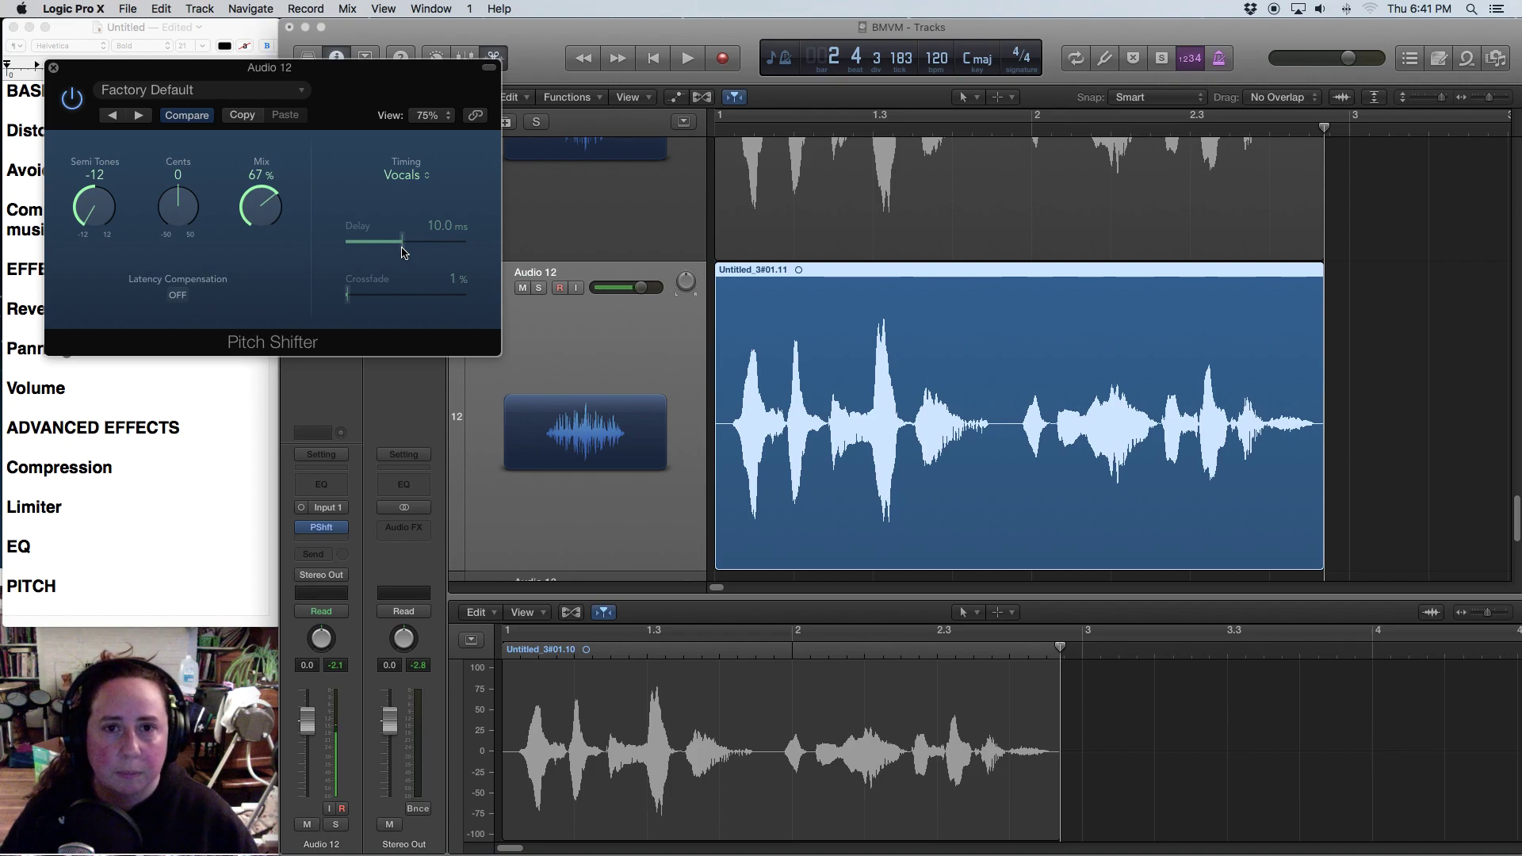
pyautogui.click(658, 58)
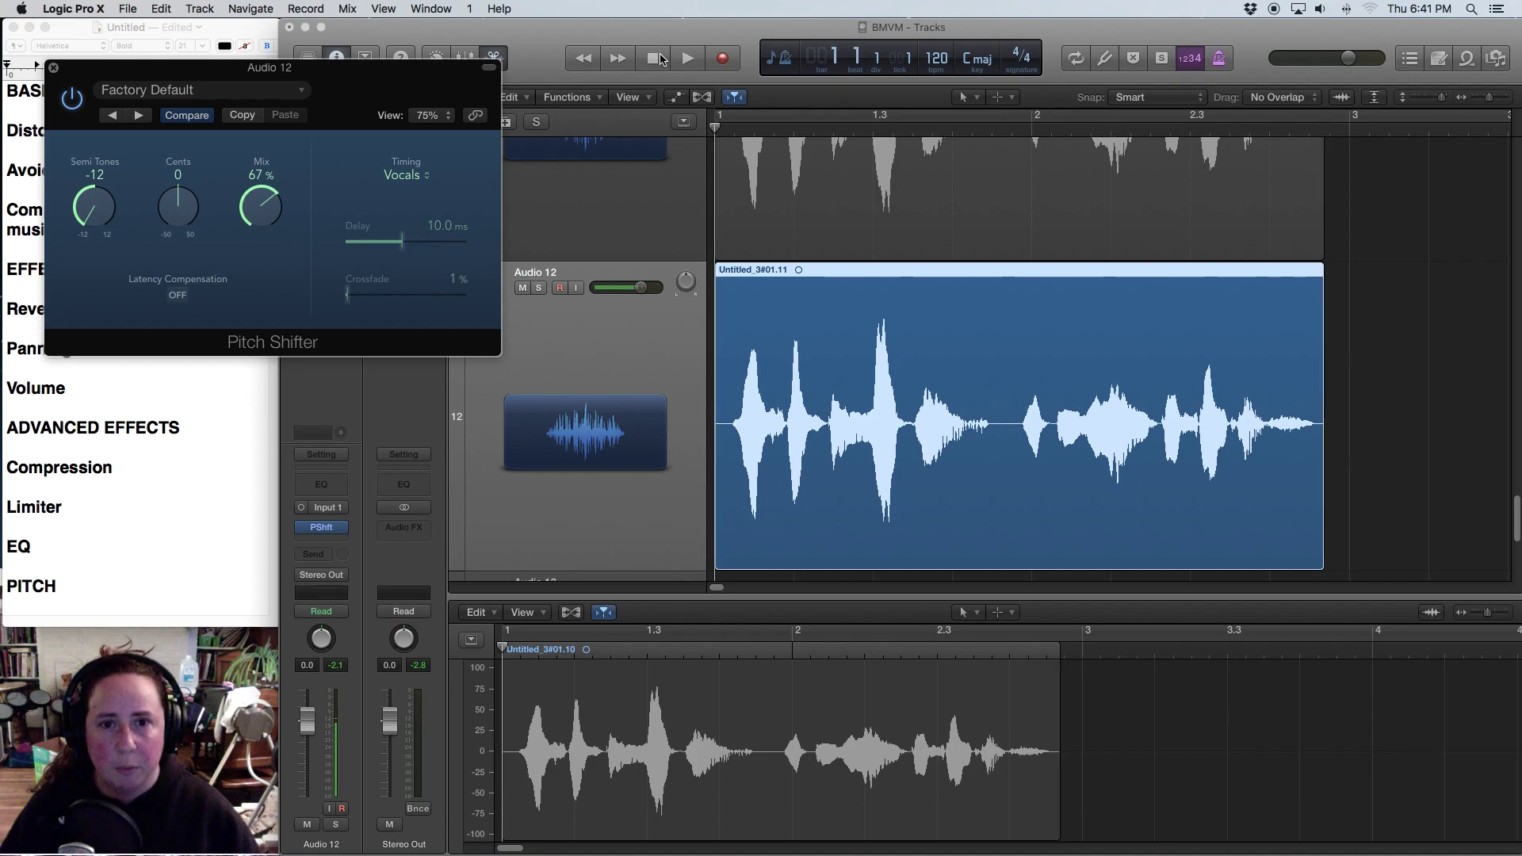
pyautogui.press('space')
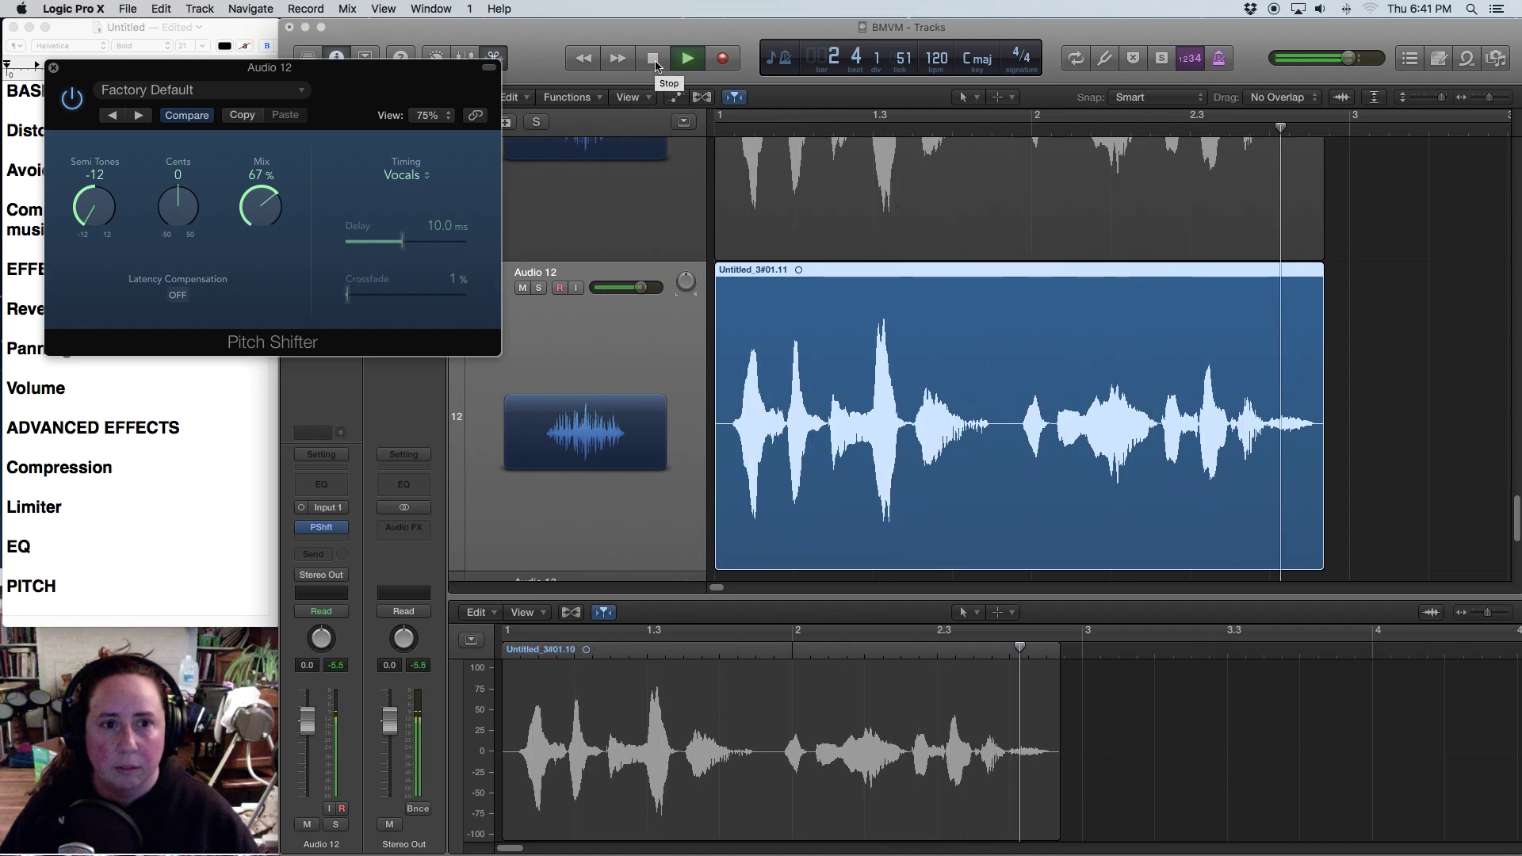
pyautogui.click(654, 61)
# Step: Rename the Audio 12 track as DEMON PITCh
pyautogui.doubleClick(539, 274)
pyautogui.write('DEMON')
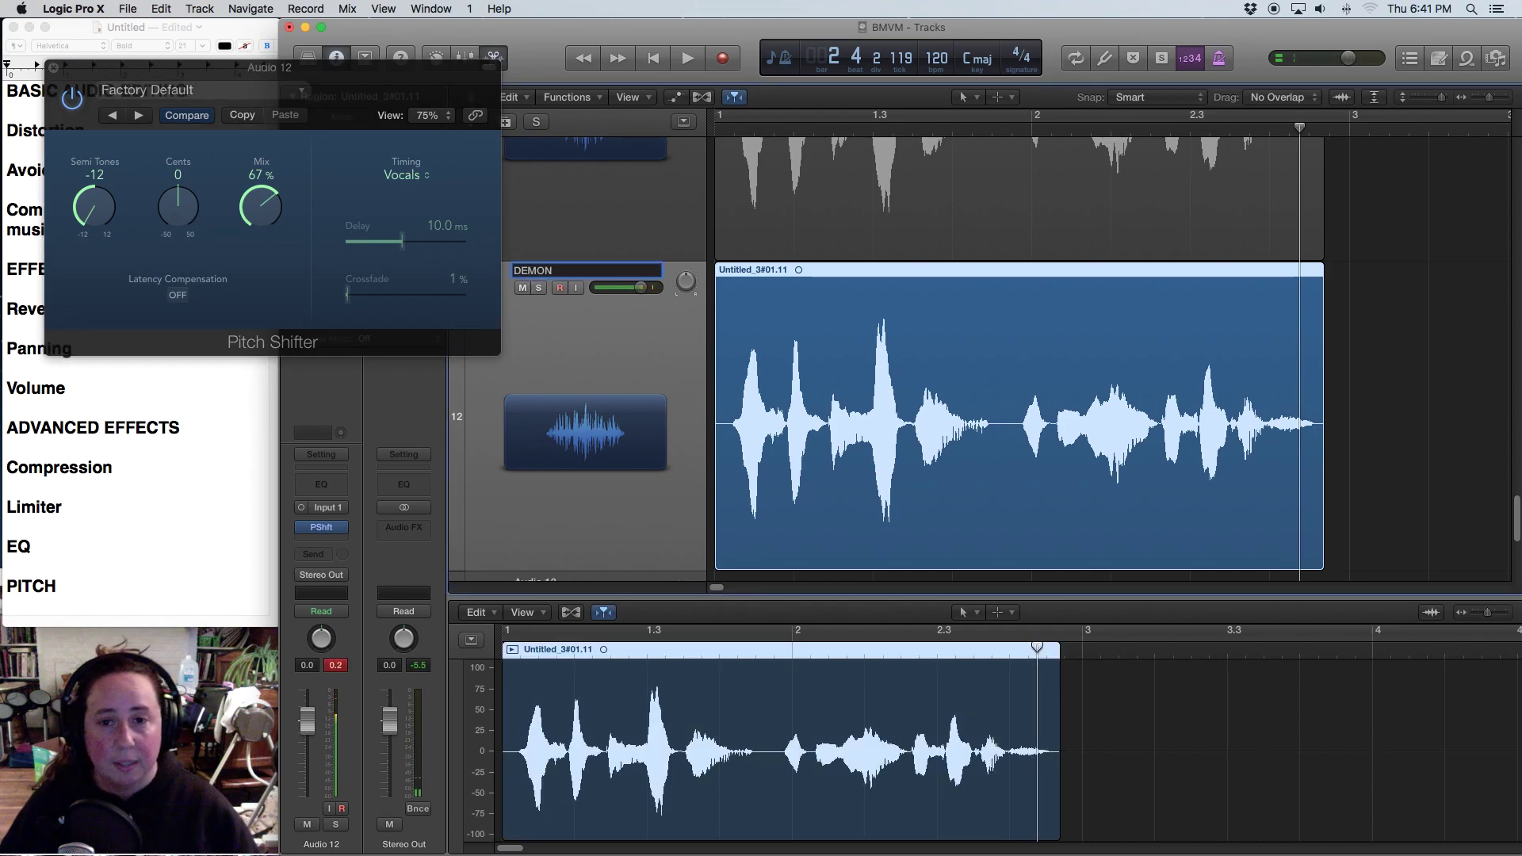
pyautogui.click(575, 242)
pyautogui.click(558, 446)
pyautogui.doubleClick(540, 272)
pyautogui.write('DEMON PITCh')
pyautogui.press('Return')
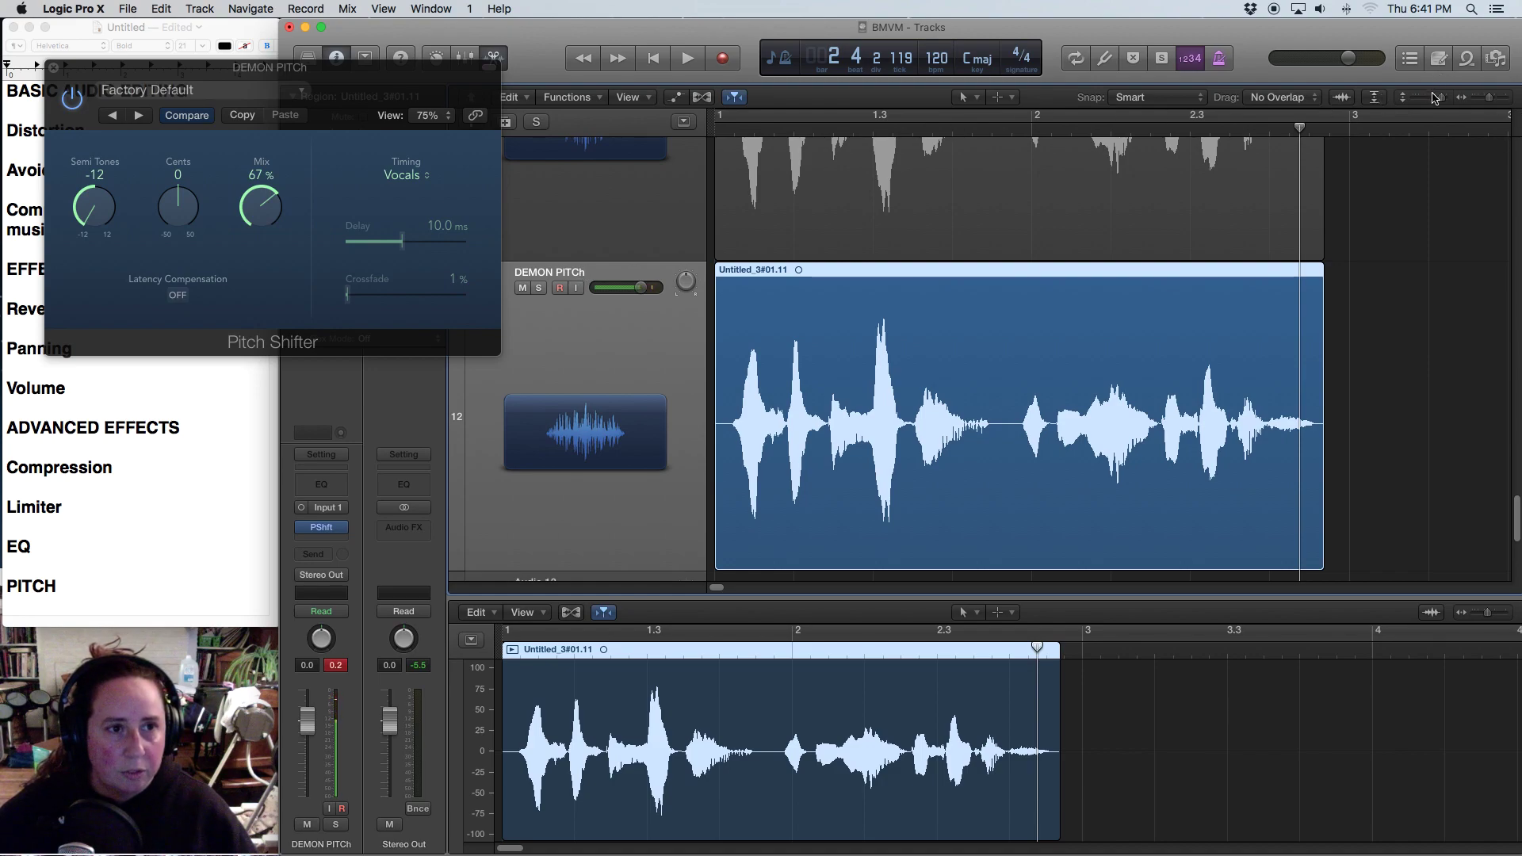
# Step: Switch to Final Cut Pro with the video project's timeline open
pyautogui.moveTo(2, 493)
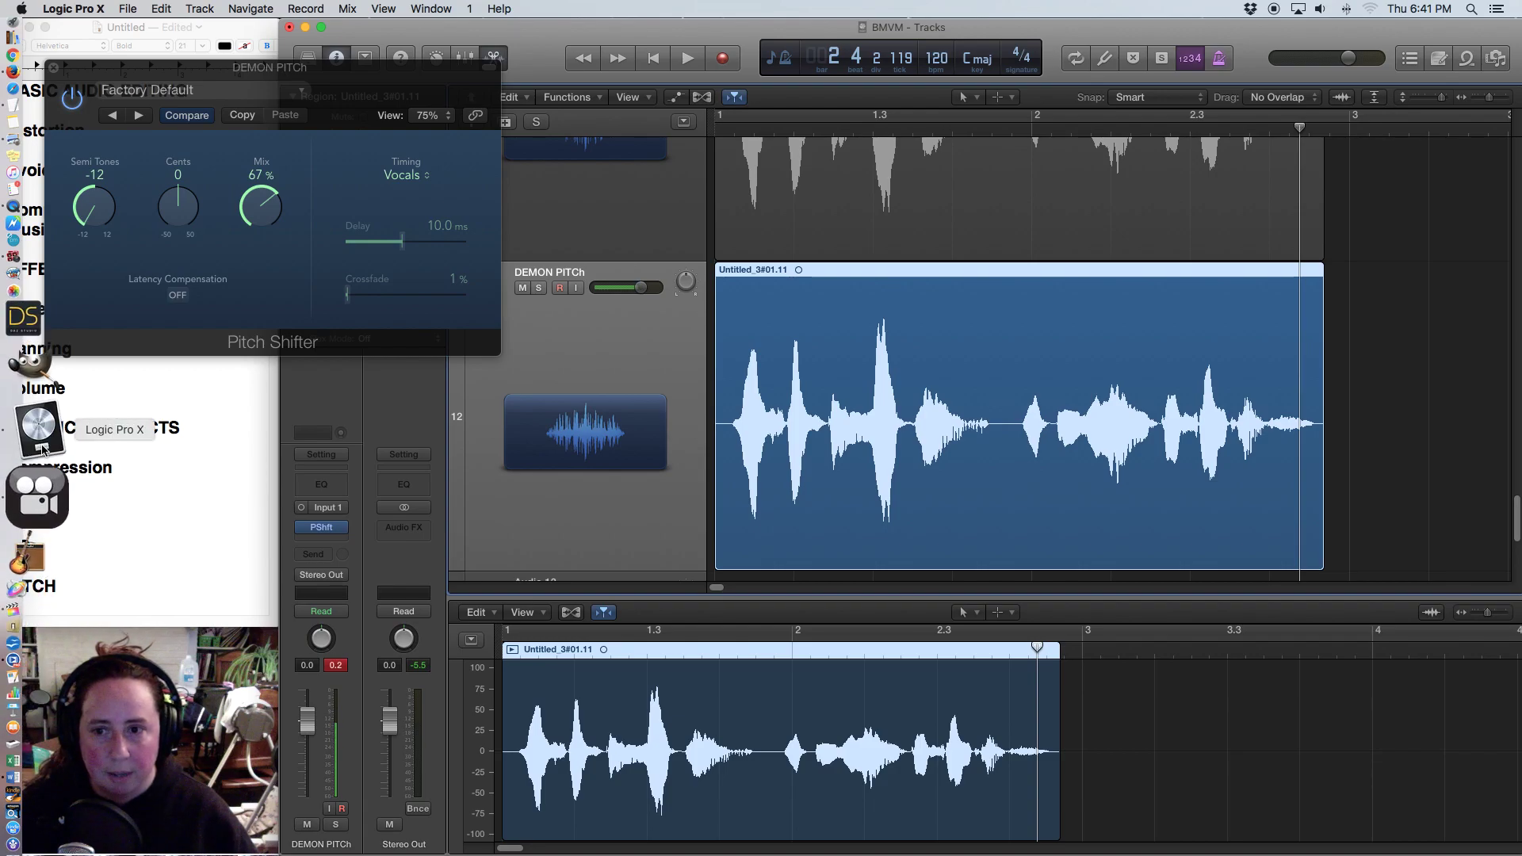
pyautogui.click(33, 501)
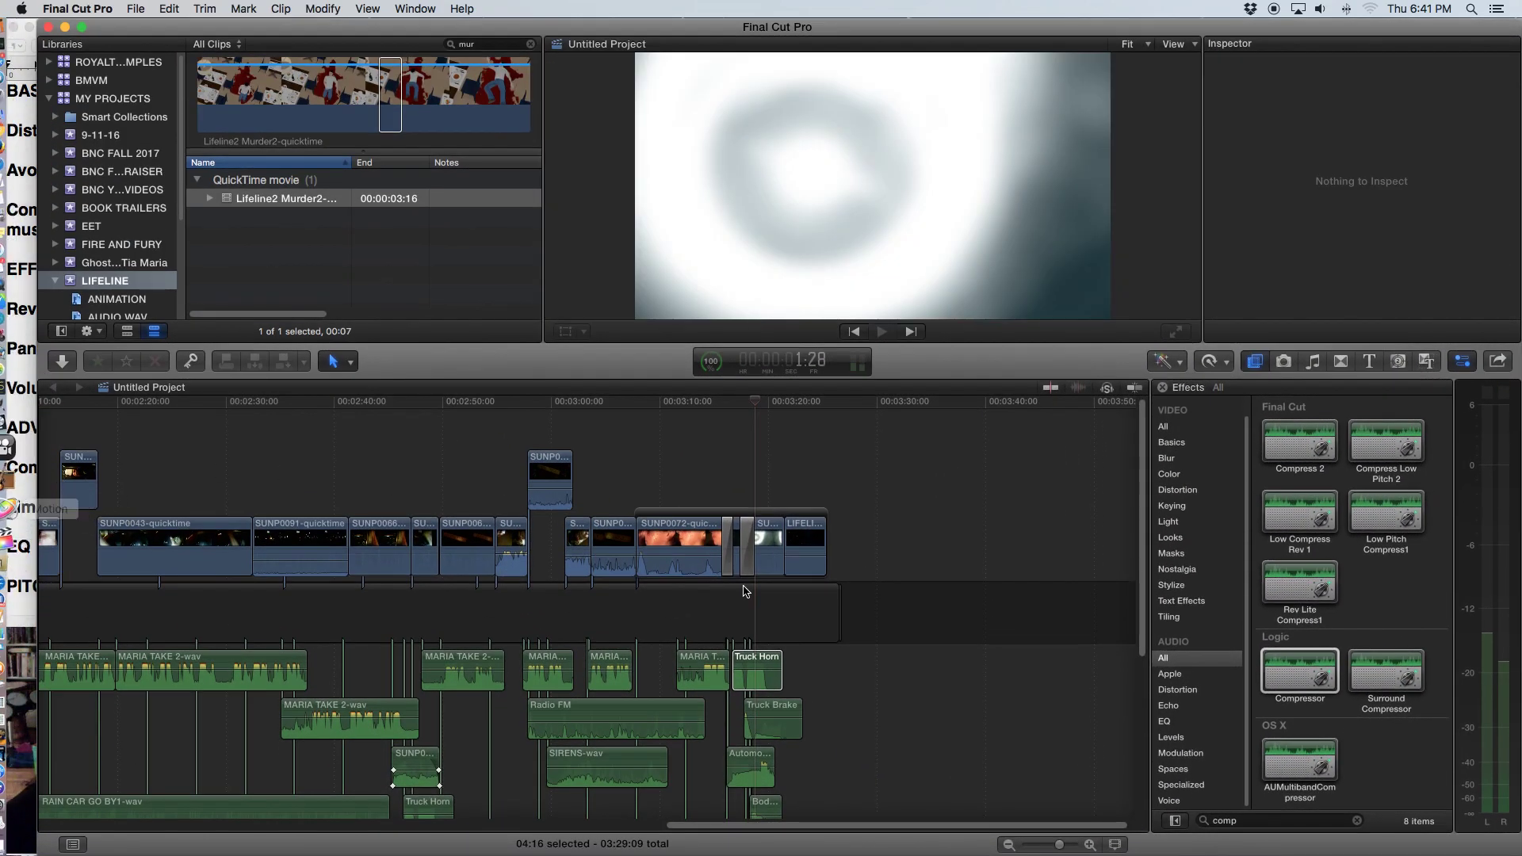
# Step: Examine the layered voice, sound-effect and music clips across the whole Untitled Project timeline, from its end back to its beginning
pyautogui.scroll(-5, 920, 675)
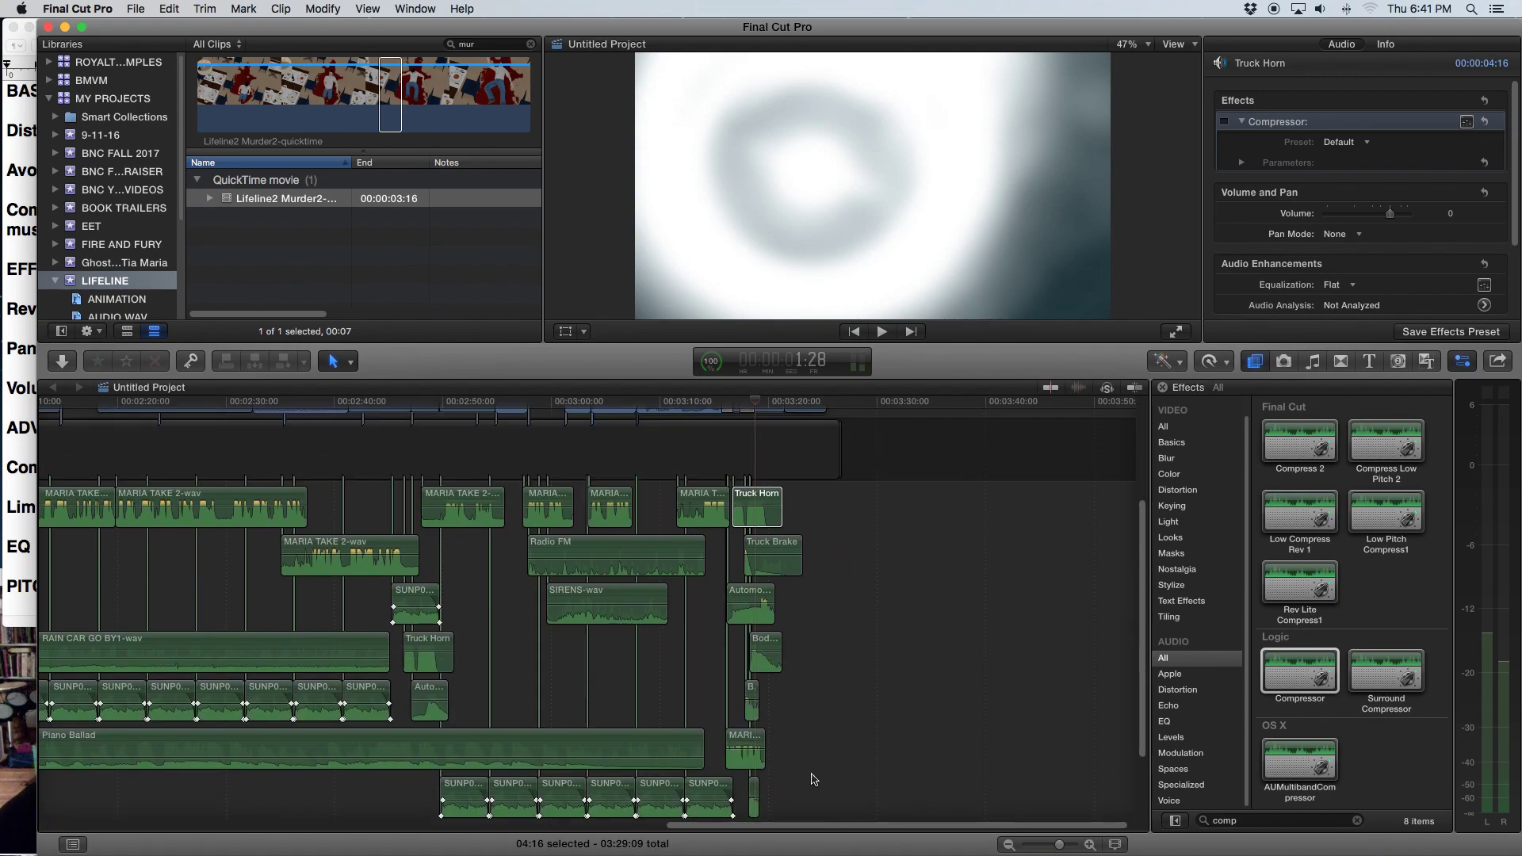
pyautogui.moveTo(765, 829)
pyautogui.mouseDown()
pyautogui.moveTo(84, 849)
pyautogui.moveTo(353, 848)
pyautogui.moveTo(762, 799)
pyautogui.mouseUp()
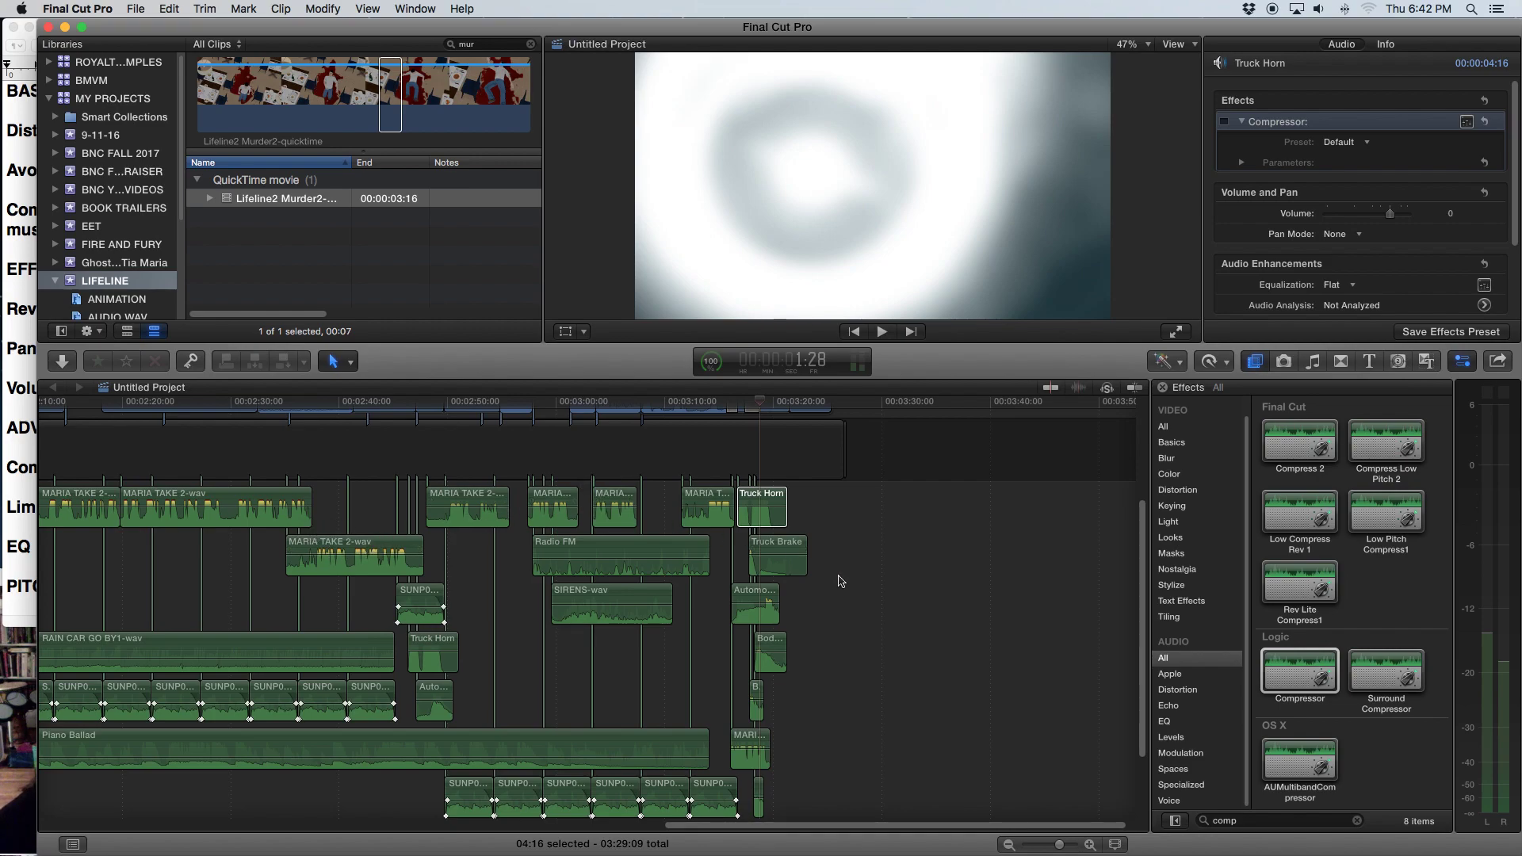
pyautogui.scroll(-3, 924, 650)
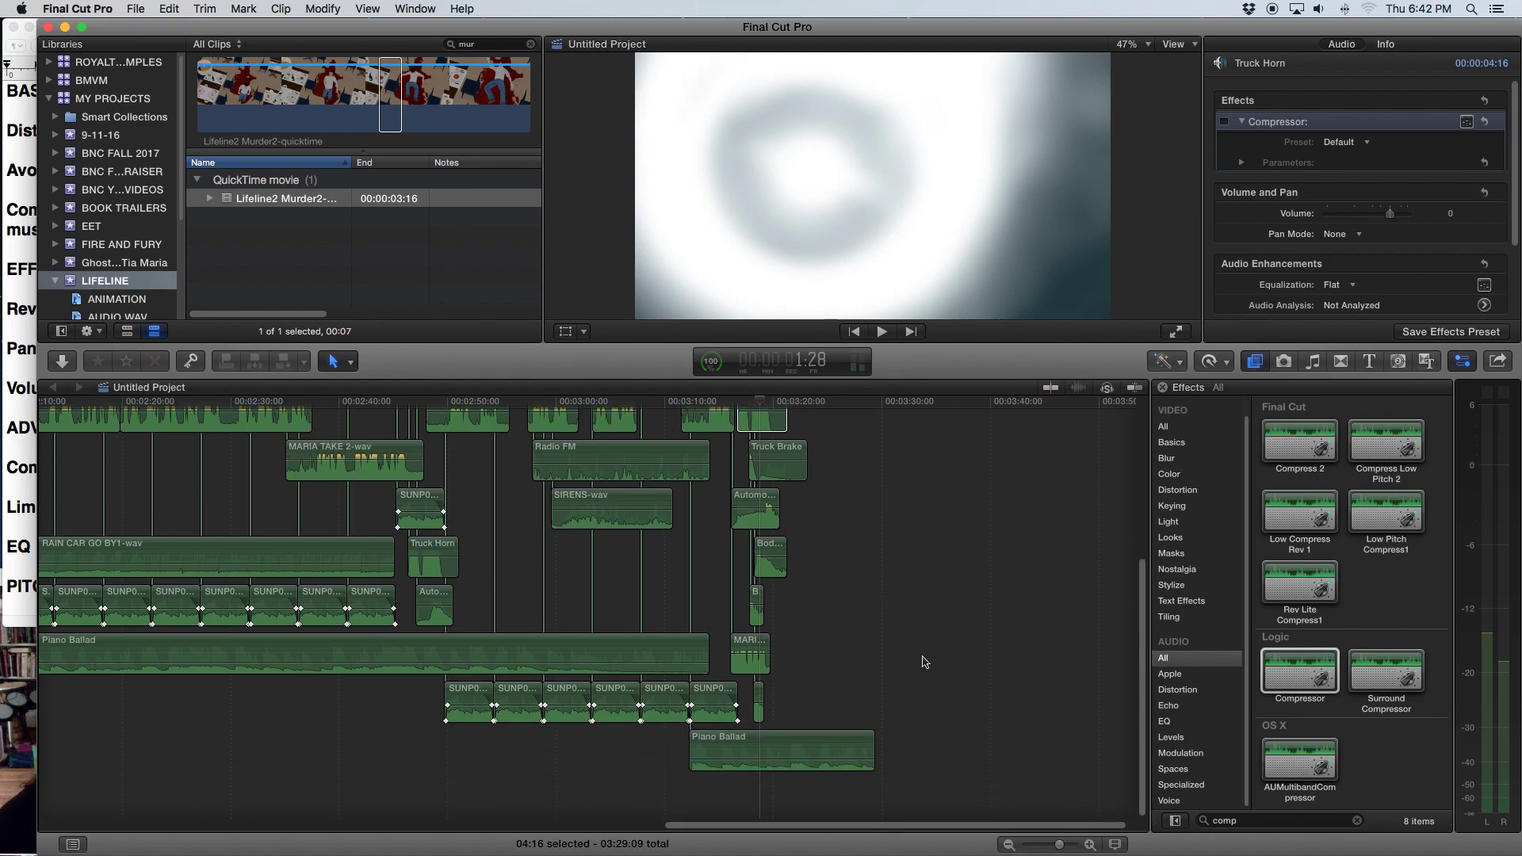
pyautogui.scroll(8, 924, 663)
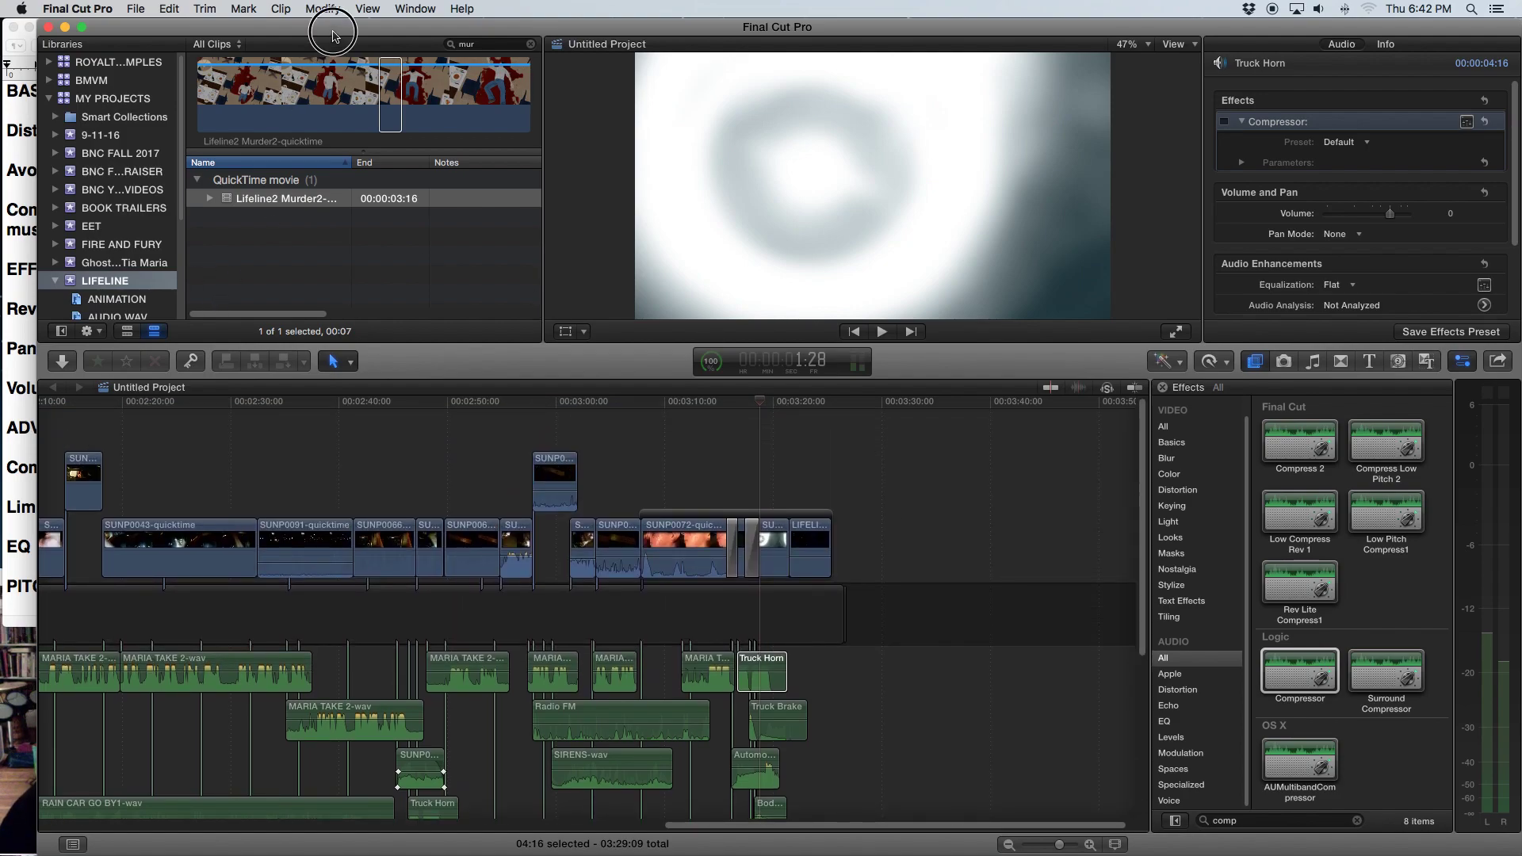
pyautogui.moveTo(333, 35); pyautogui.dragTo(325, 35)
pyautogui.scroll(-7, 863, 567)
pyautogui.scroll(-1, 862, 567)
pyautogui.hscroll(-15, 741, 829)
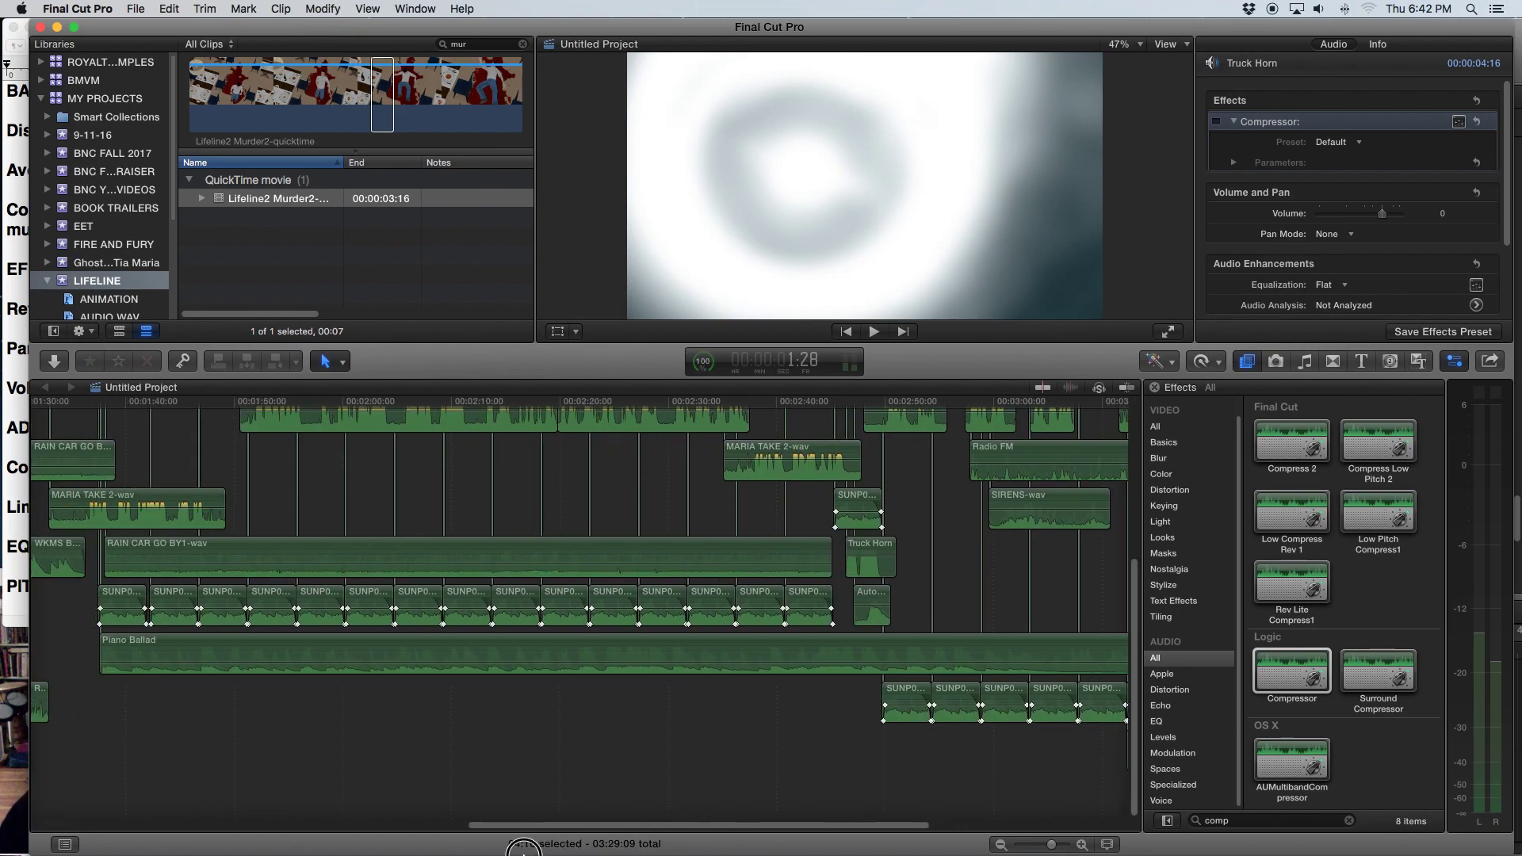
pyautogui.scroll(10, 250, 763)
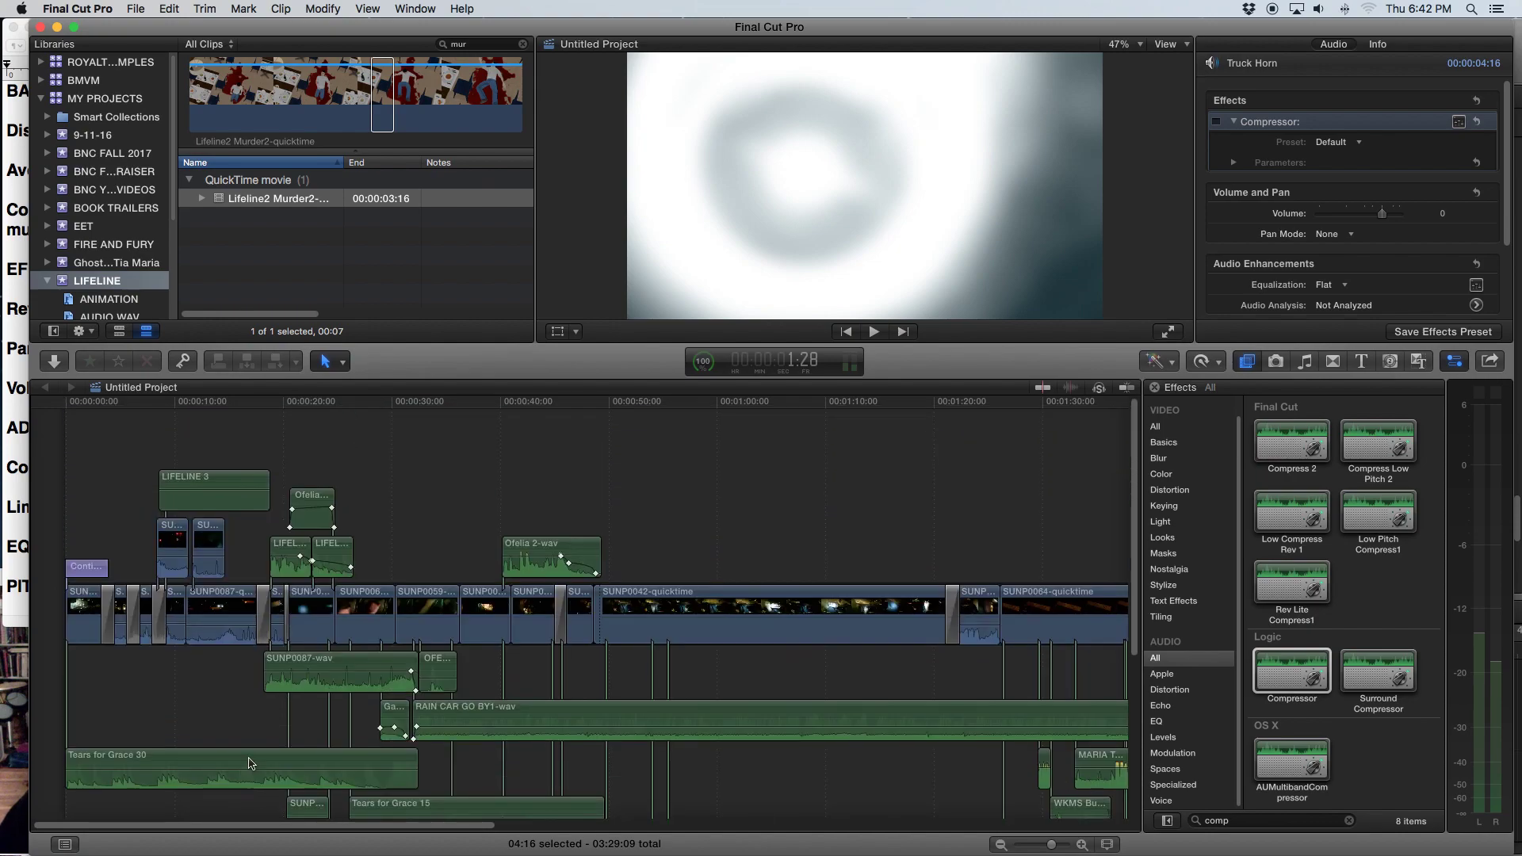
pyautogui.scroll(-7, 583, 521)
pyautogui.scroll(7, 583, 521)
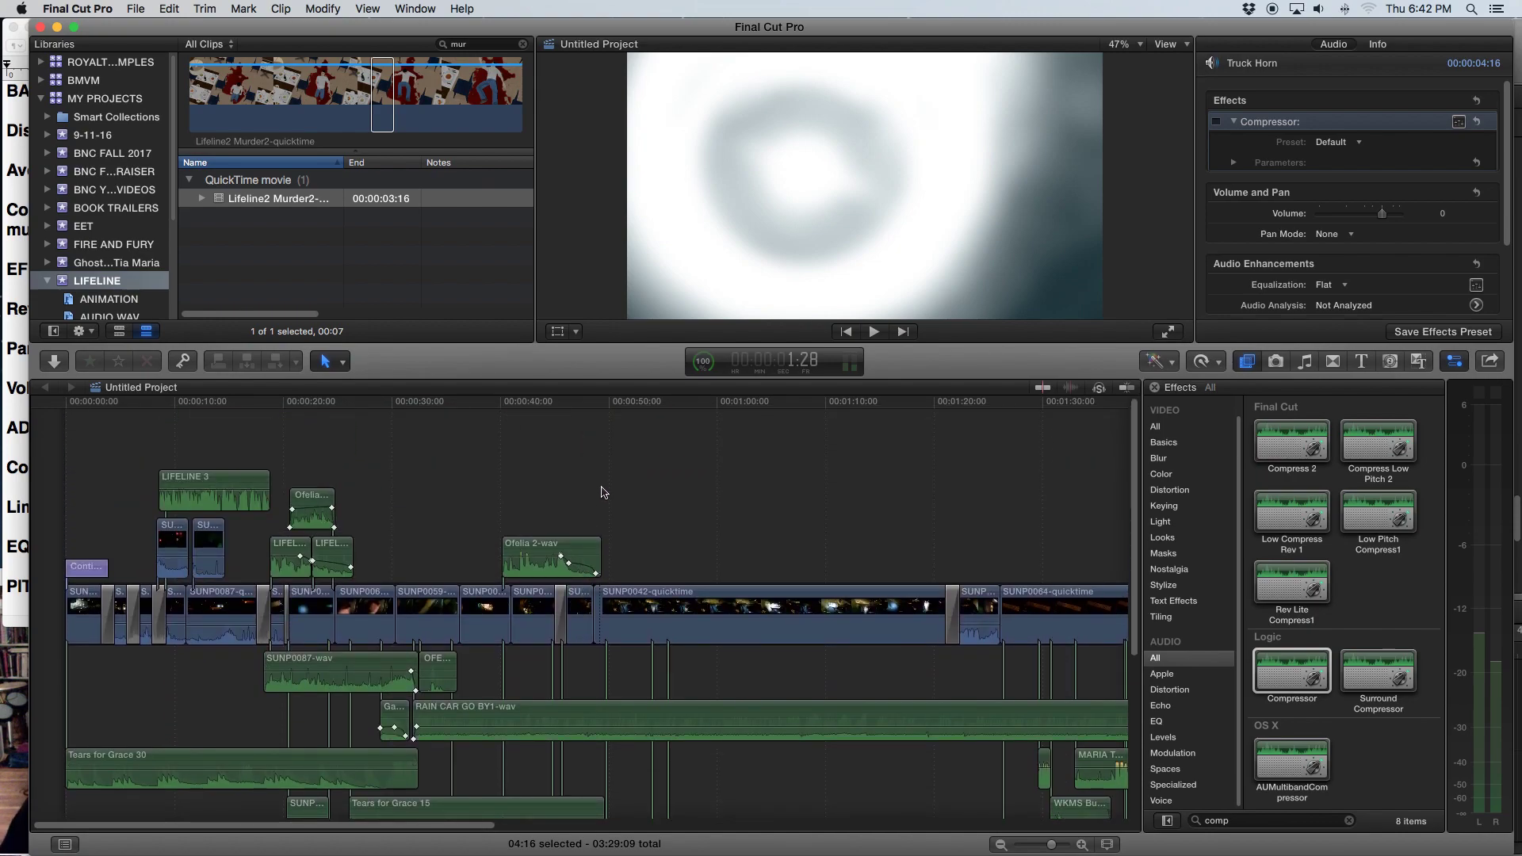
# Step: Move the Final Cut Pro window aside to uncover the notes document and the Pitch Shifter plug-in behind it
pyautogui.moveTo(818, 34); pyautogui.dragTo(801, 35)
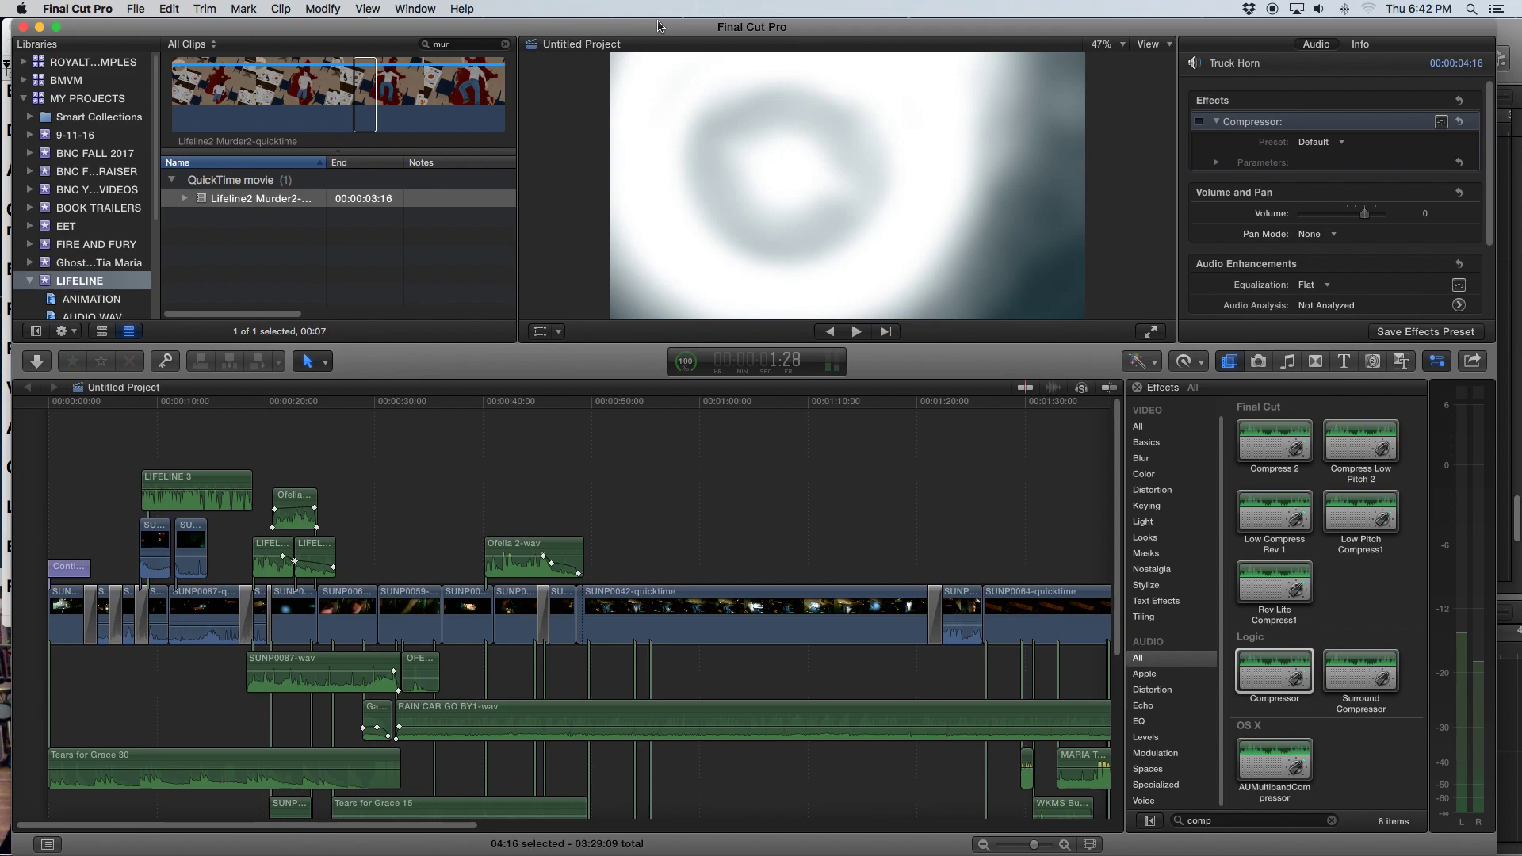
pyautogui.moveTo(662, 26); pyautogui.dragTo(978, 26)
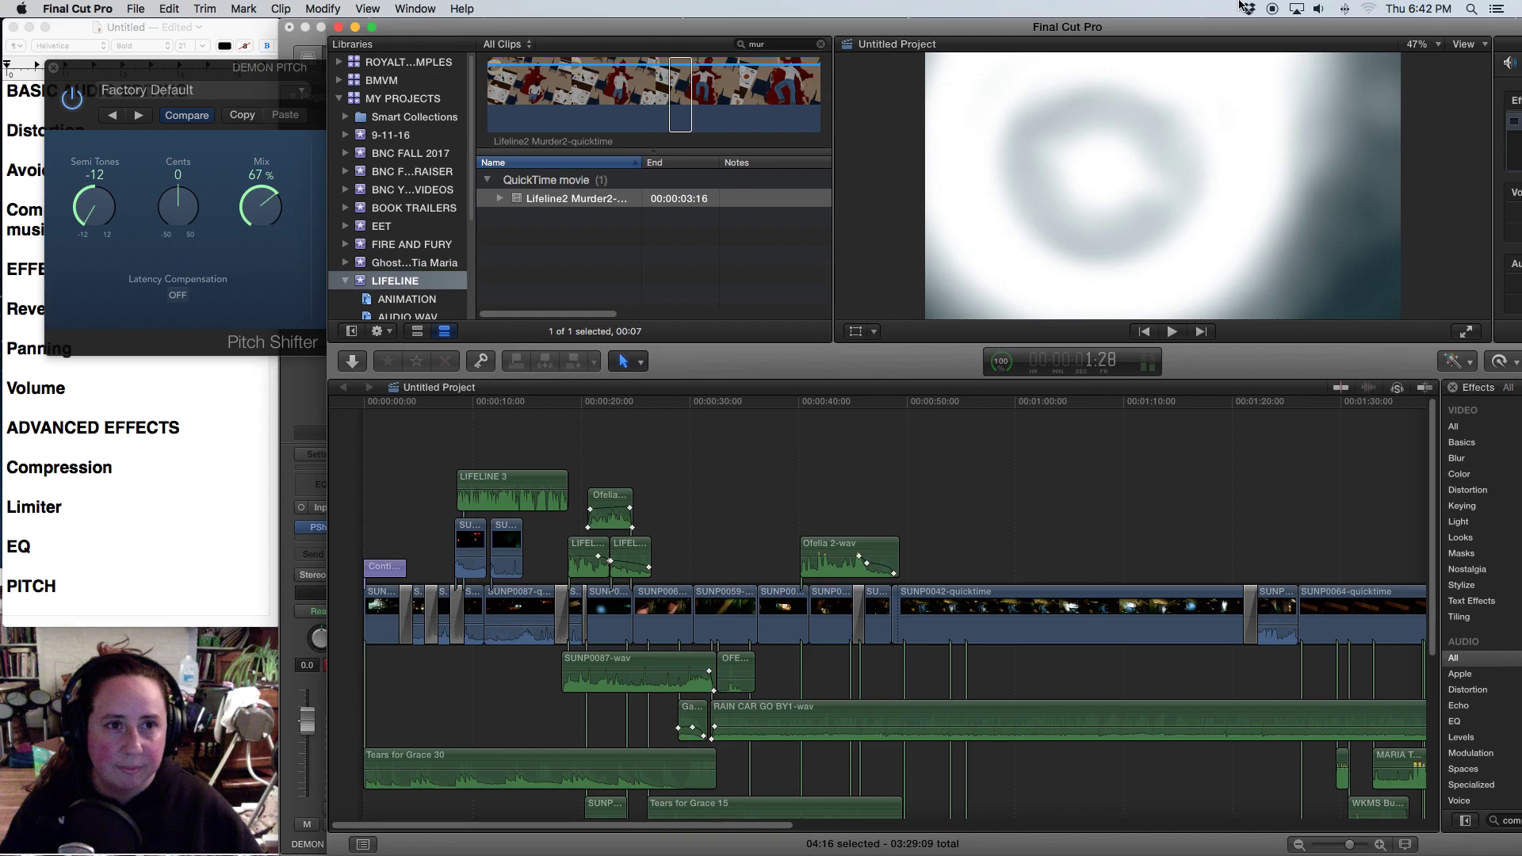
pyautogui.click(1271, 10)
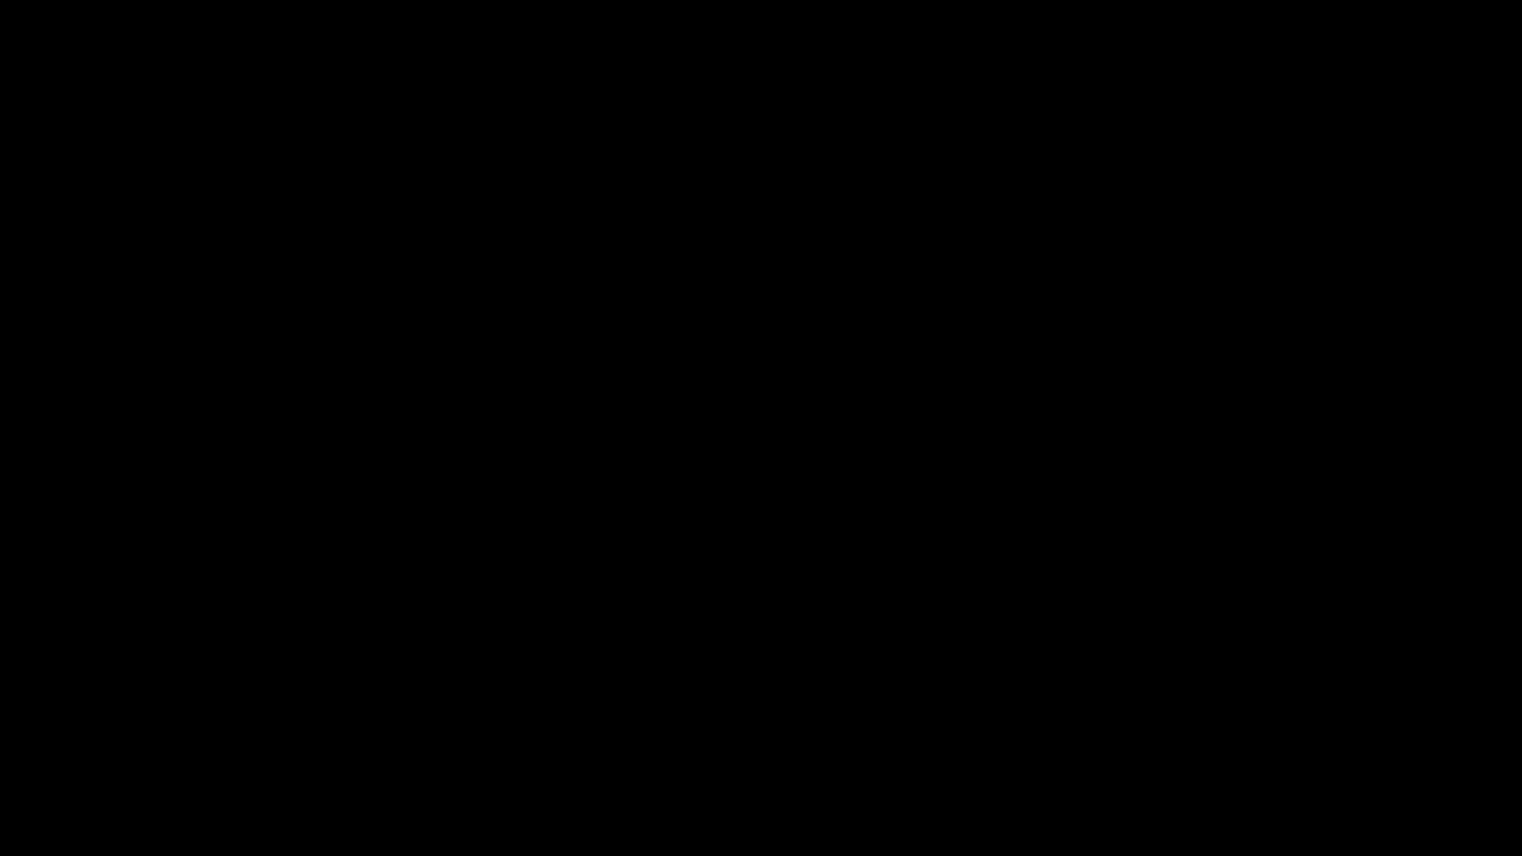